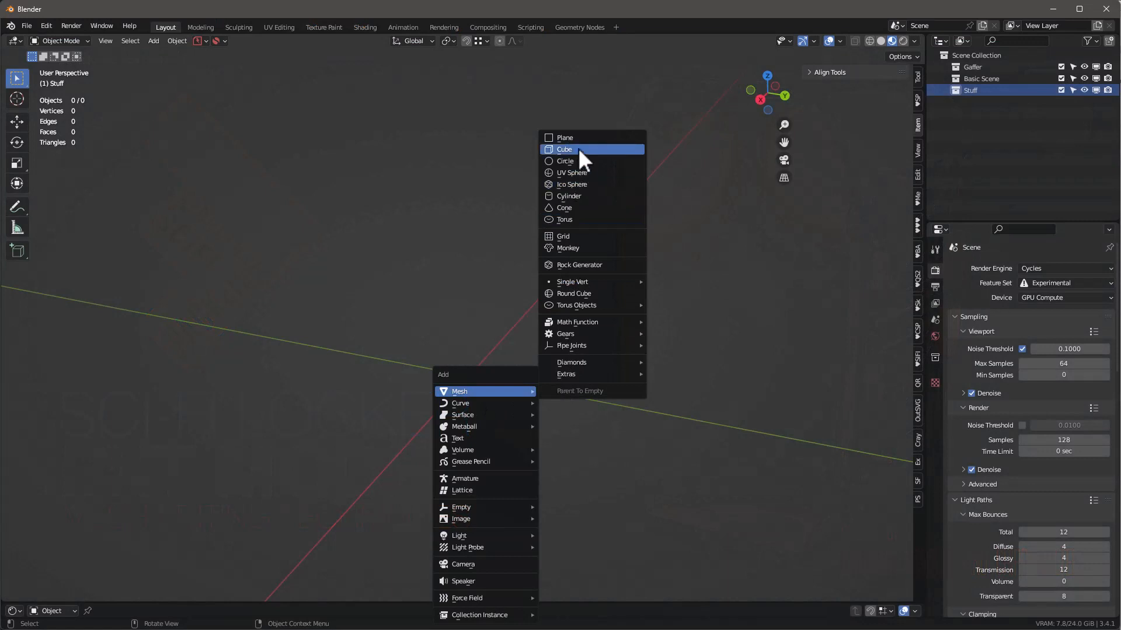
Step: Add a cube and assign the existing sy_cutter material to it
left_click(578, 150)
scroll(552, 352, "down", 3)
middle_click_drag(542, 384, 510, 391)
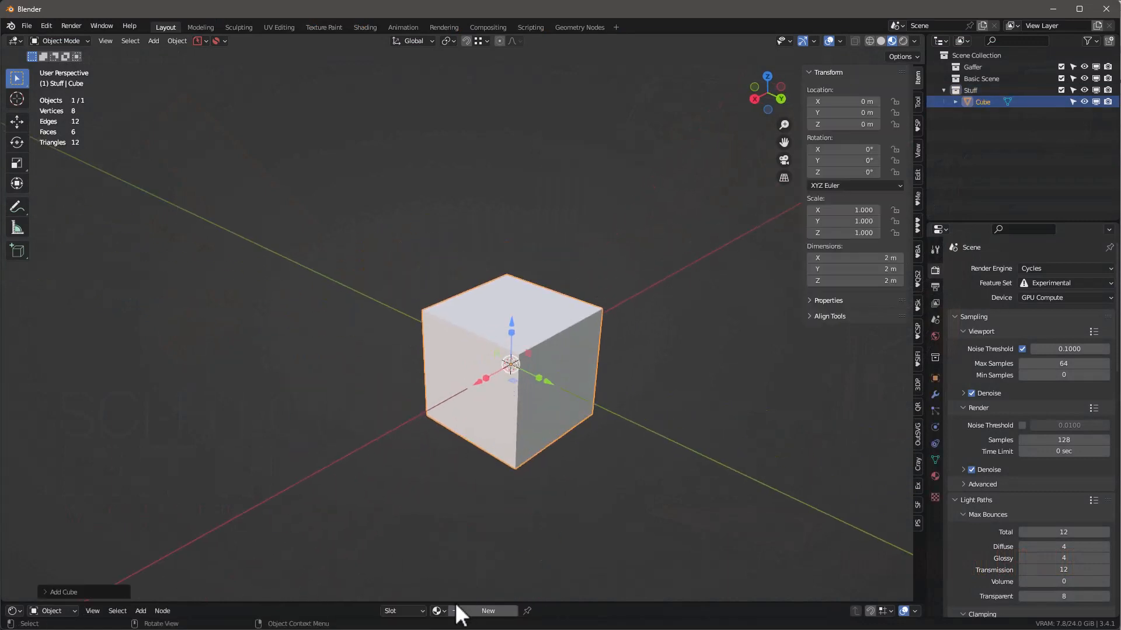
left_click(442, 614)
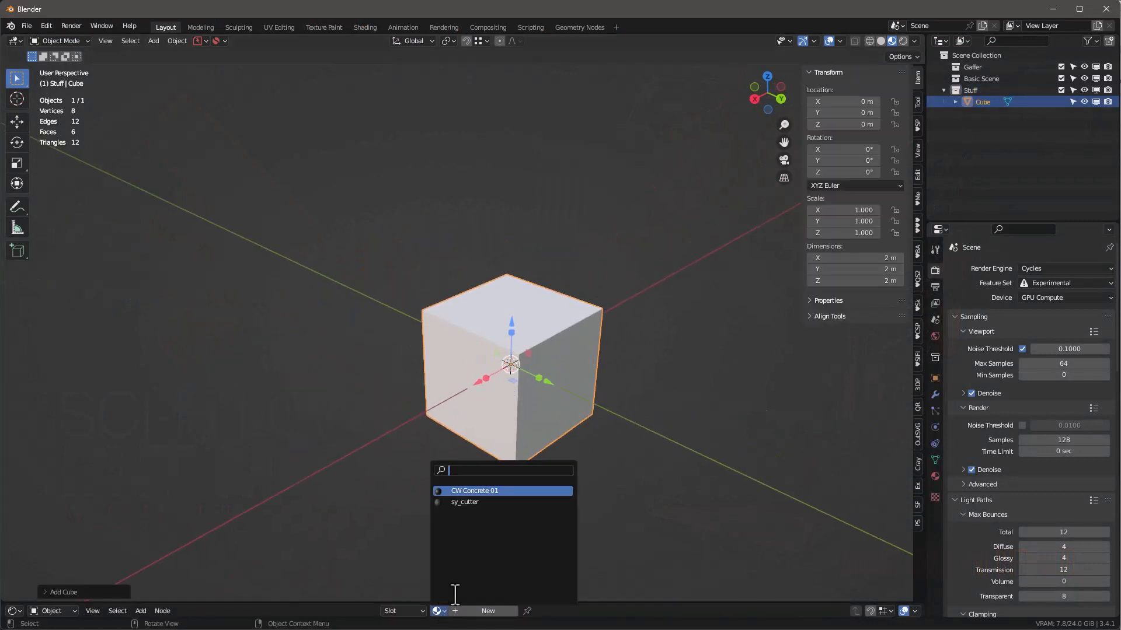
left_click(487, 503)
scroll(514, 378, "up", 1)
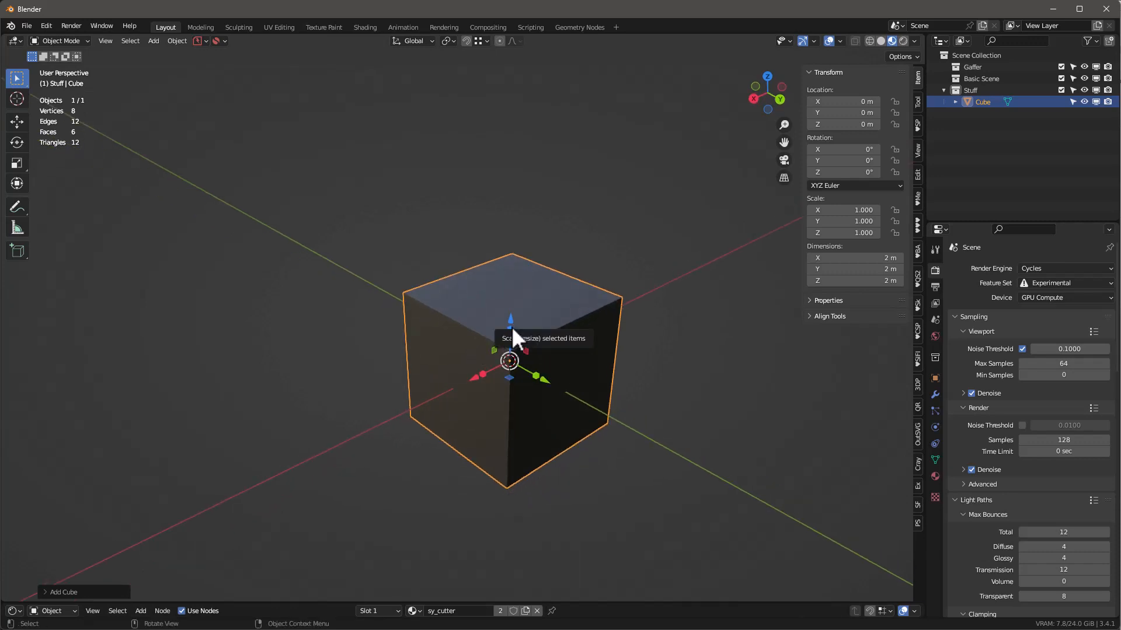
Step: Scale the cube along Z only, making it a box about 3.57 m tall
left_click_drag(511, 328, 520, 314)
middle_click_drag(519, 315, 595, 333)
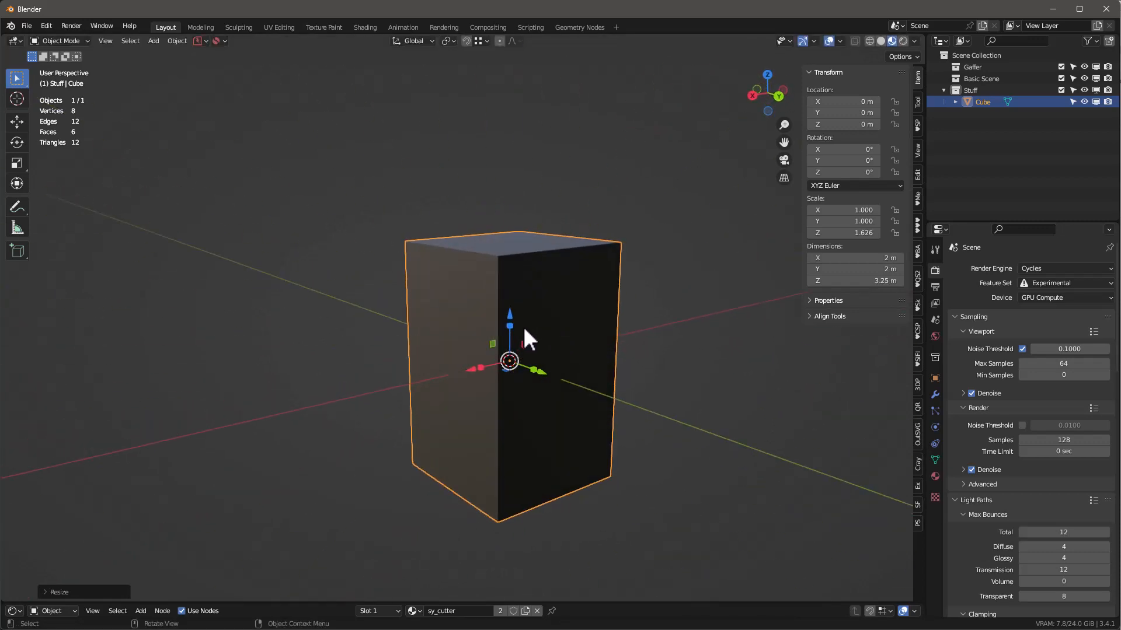
left_click_drag(510, 327, 511, 315)
middle_click_drag(511, 316, 584, 260)
Step: Delete the box's front face on the negative Y side in Edit Mode
key("Tab")
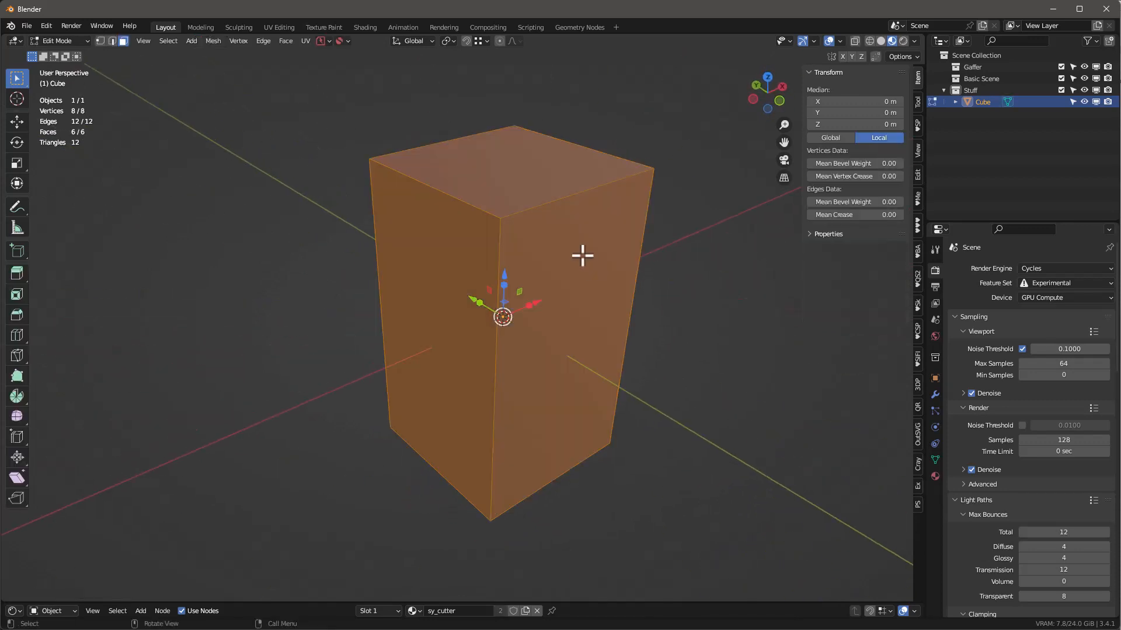
left_click(574, 255)
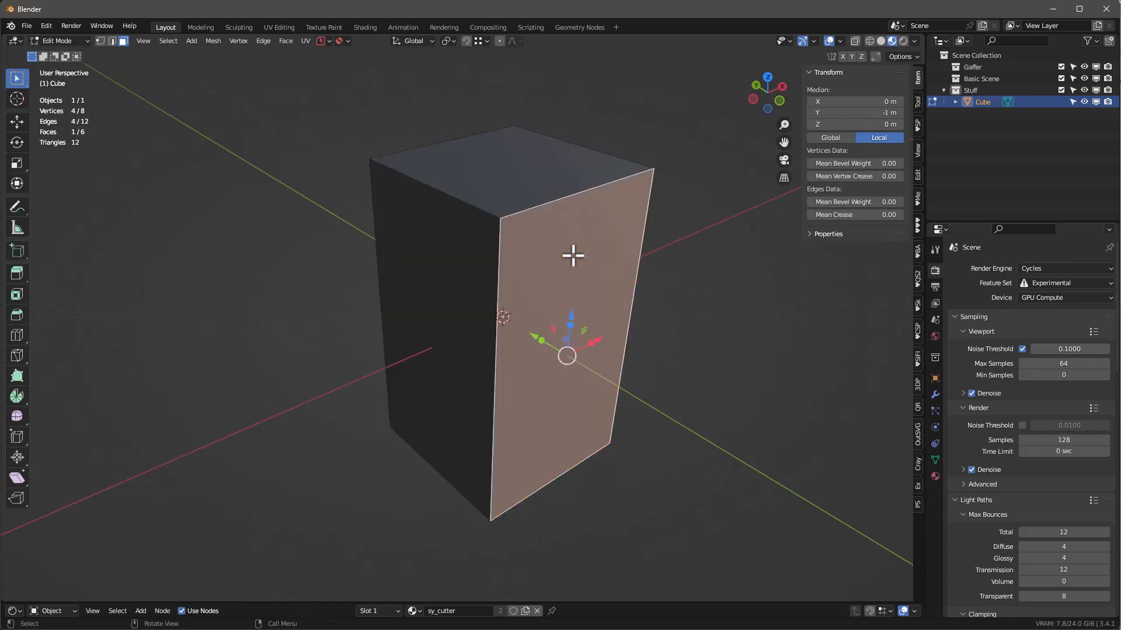
key("x")
left_click(556, 278)
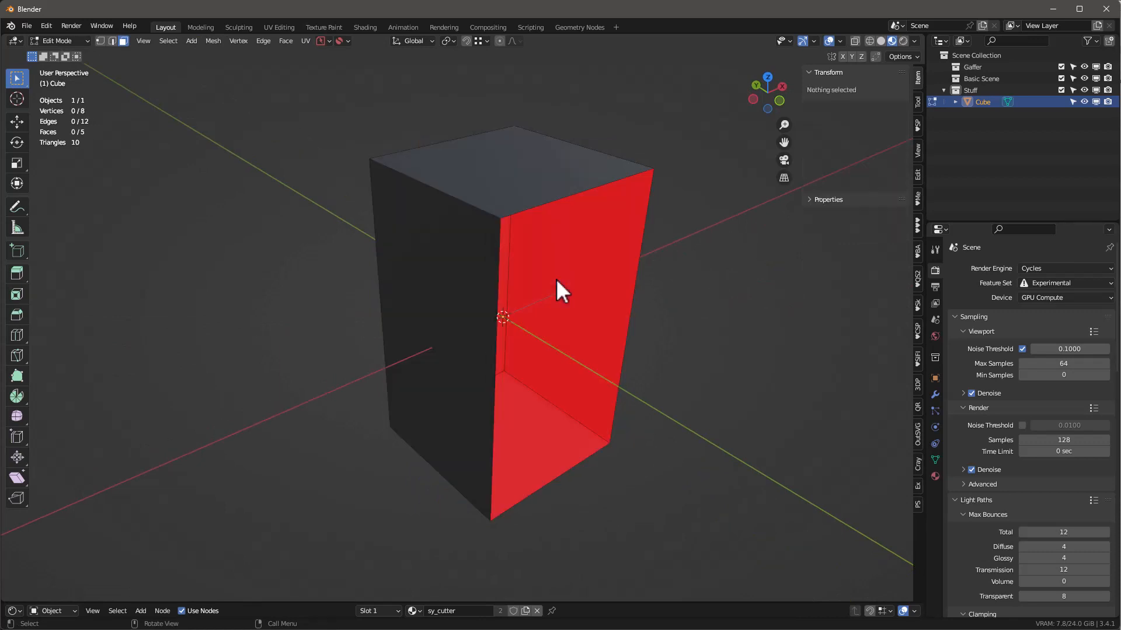
Step: Select the four horizontal edges running front to back and set their Mean Bevel Weight to 1.00
key("2")
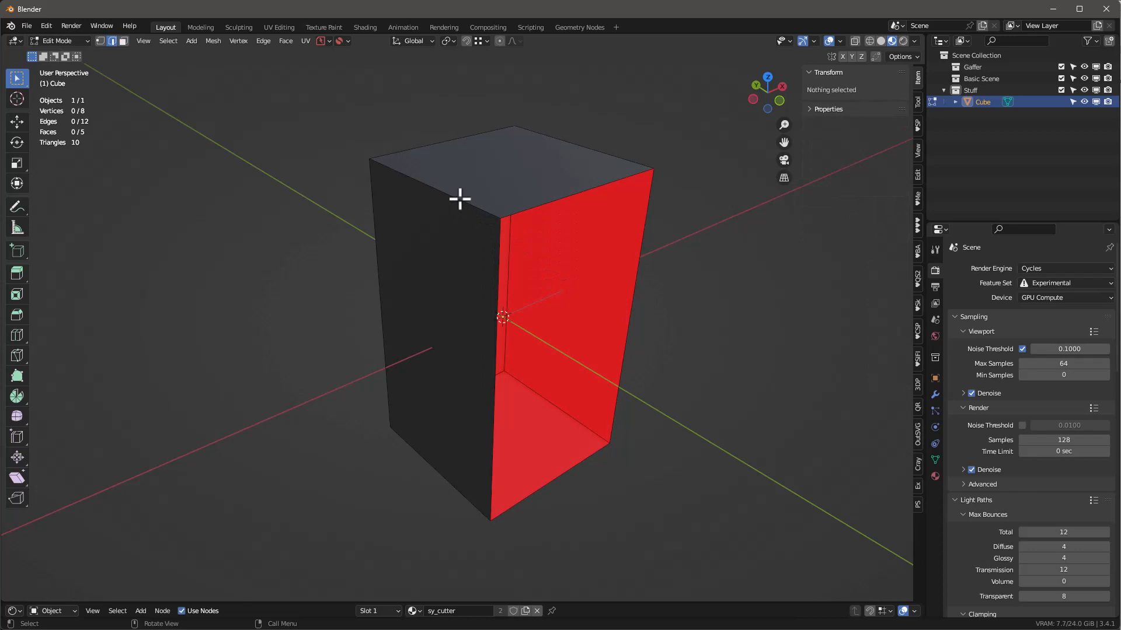
left_click(461, 200, "ctrl+alt")
middle_click_drag(463, 201, 451, 279)
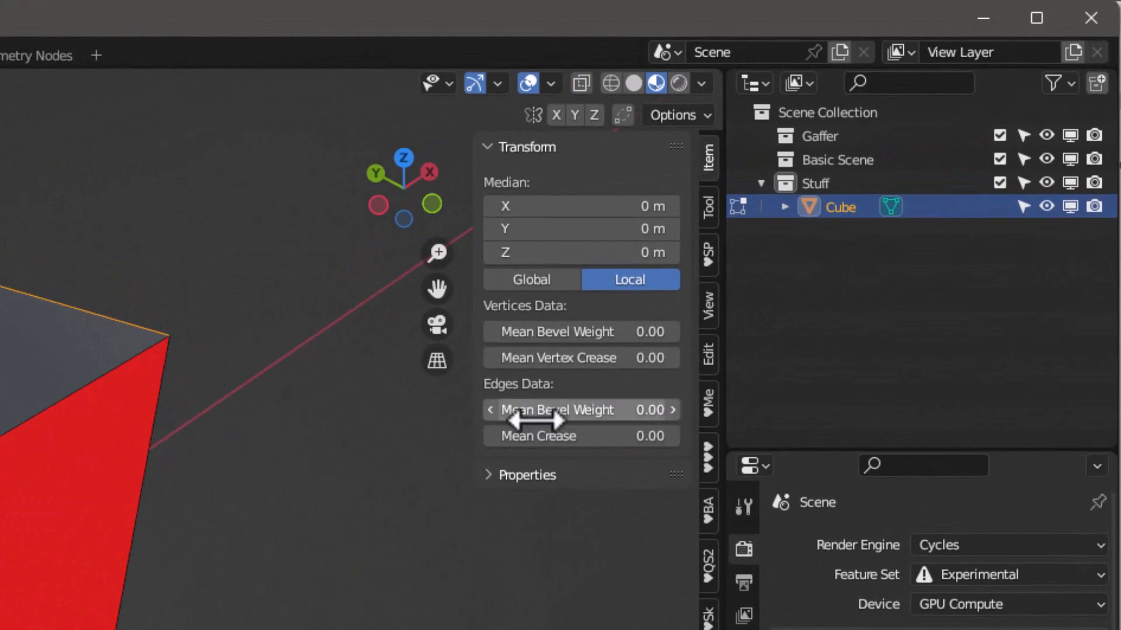
left_click_drag(534, 418, 589, 418)
middle_click_drag(440, 545, 461, 542)
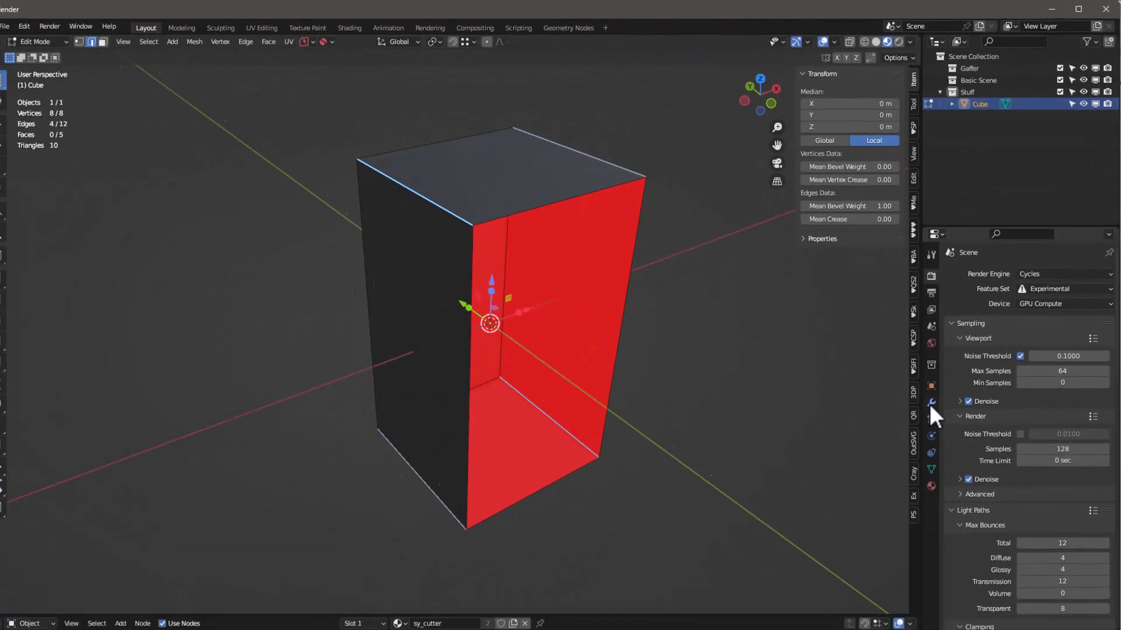
Step: Add a Bevel modifier with an amount of about 0.23 m and limit it by Weight
left_click(934, 395)
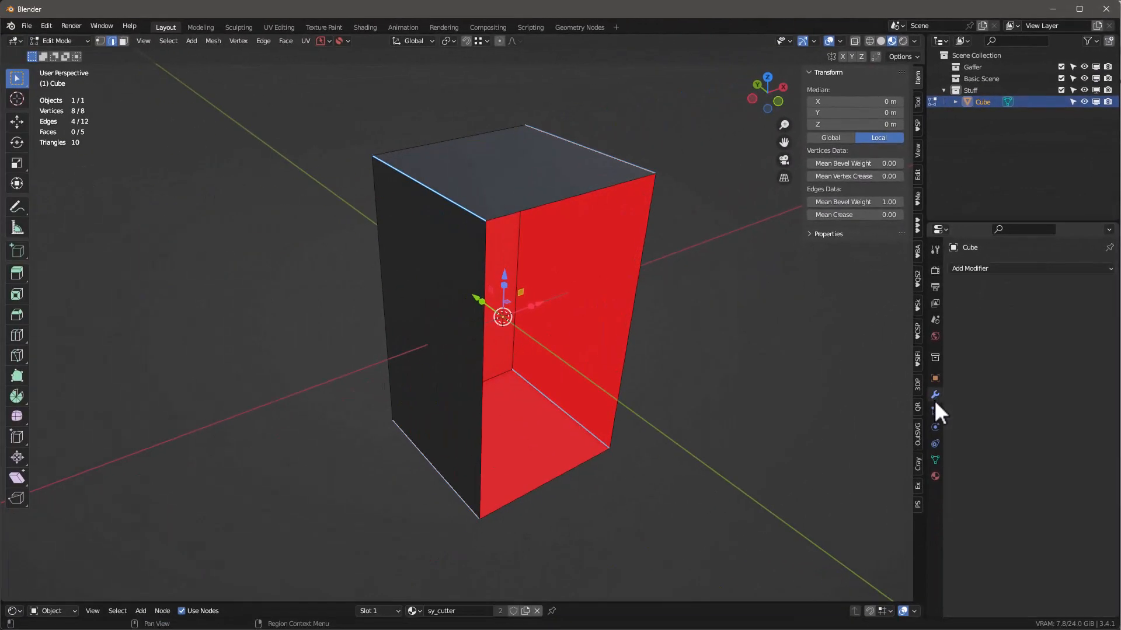
left_click(999, 269)
left_click(885, 318)
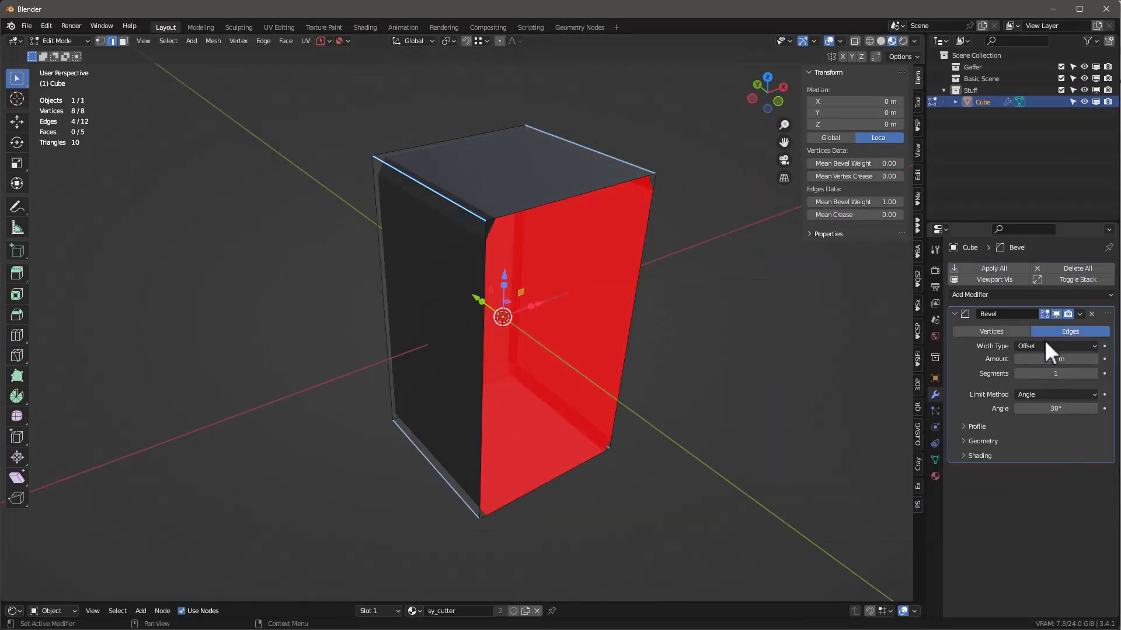
left_click_drag(1047, 360, 1063, 360)
middle_click_drag(584, 246, 405, 255)
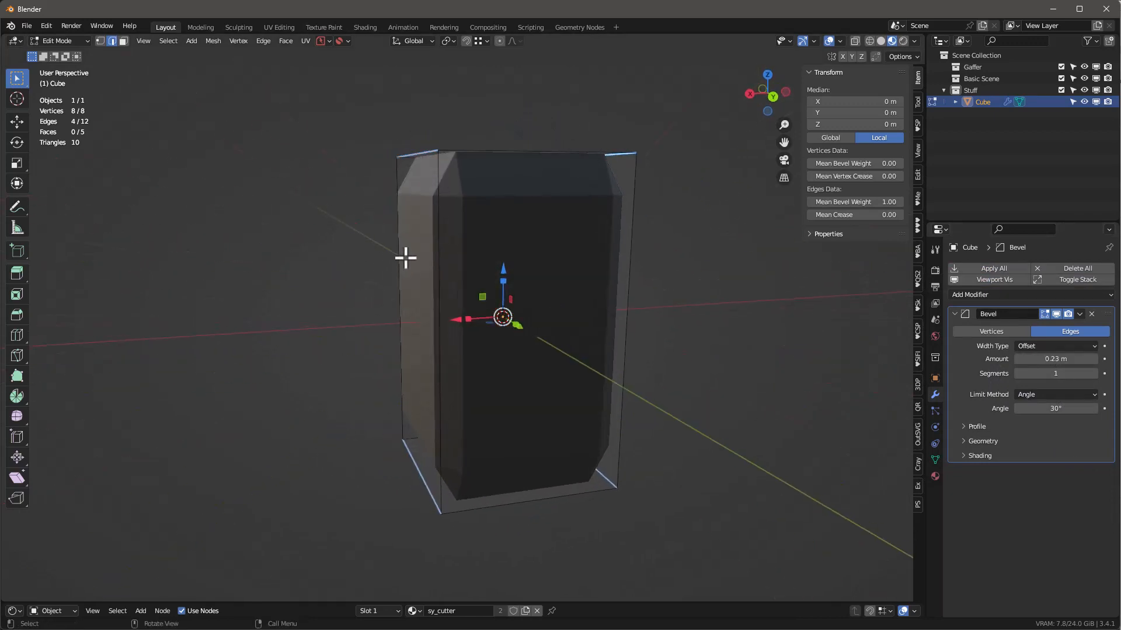
left_click(1043, 395)
left_click(1029, 434)
middle_click_drag(552, 284, 545, 243)
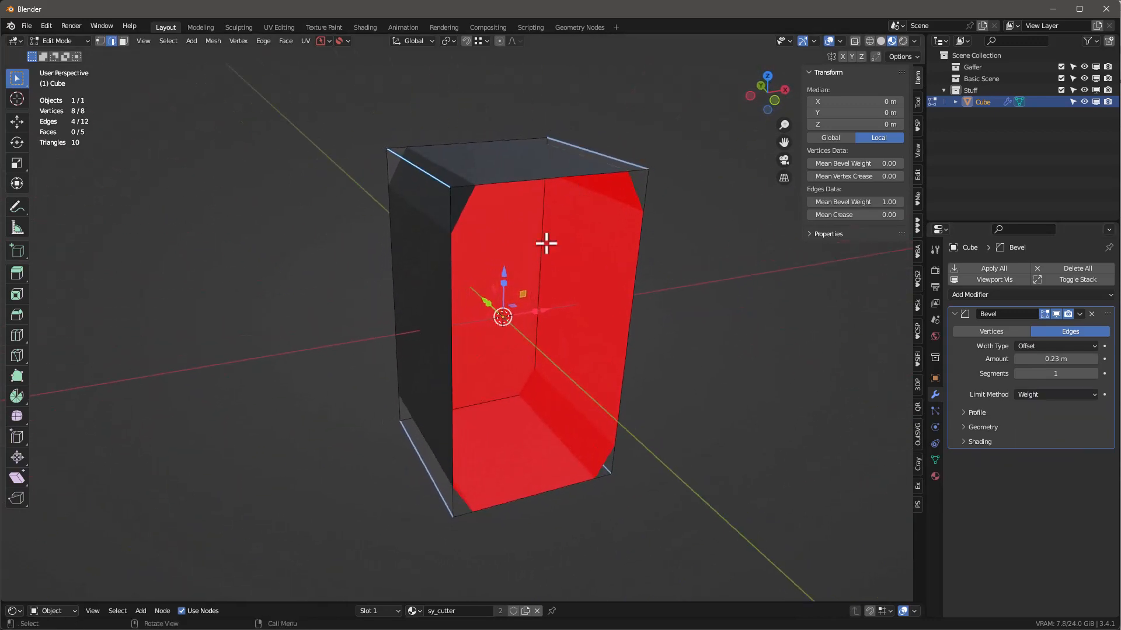
Step: Set the alpha of the Face Orientation Front colour to 0 in the 3D Viewport theme preferences
left_click(914, 41)
left_click(841, 41)
left_click(40, 27)
left_click(79, 193)
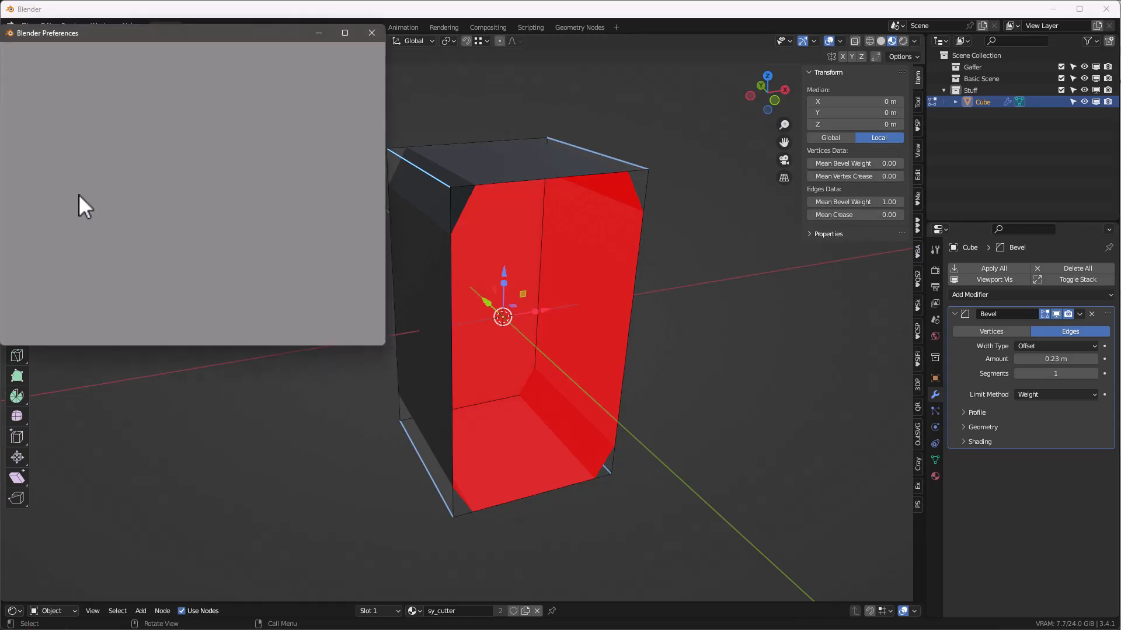
left_click(29, 69)
left_click(105, 150)
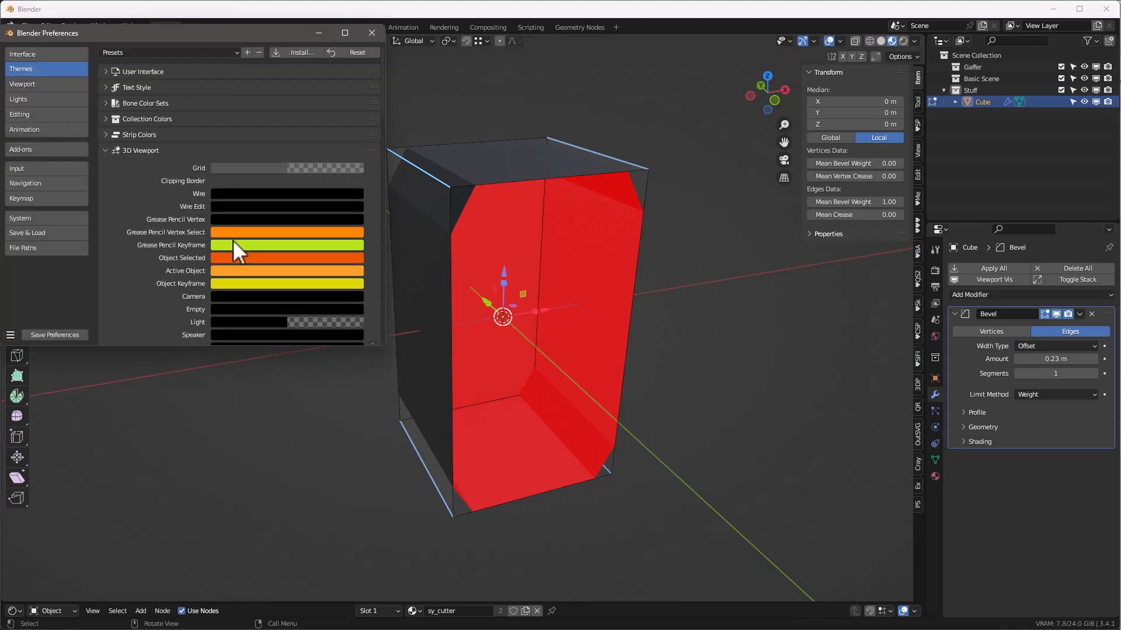
scroll(235, 251, "down", 15)
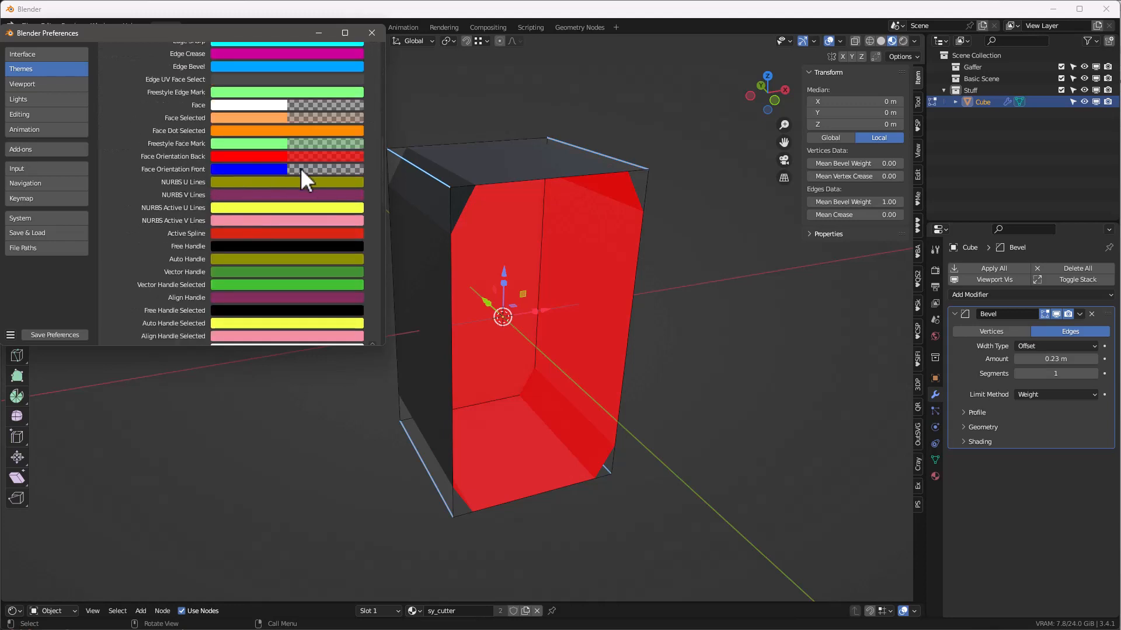
left_click(328, 171)
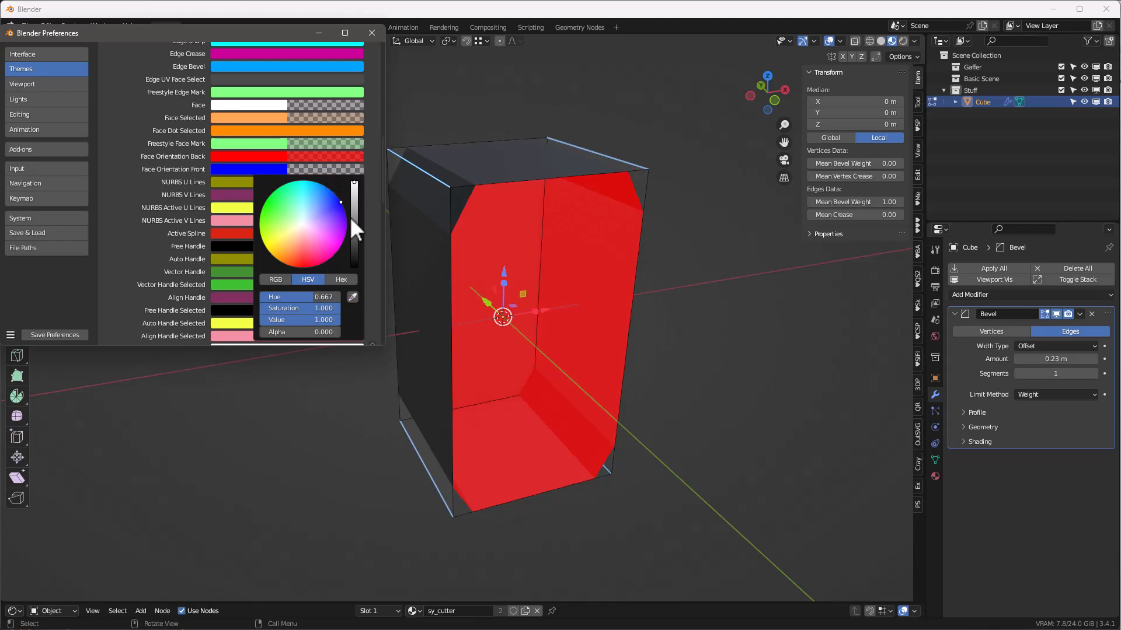
left_click_drag(291, 332, 257, 329)
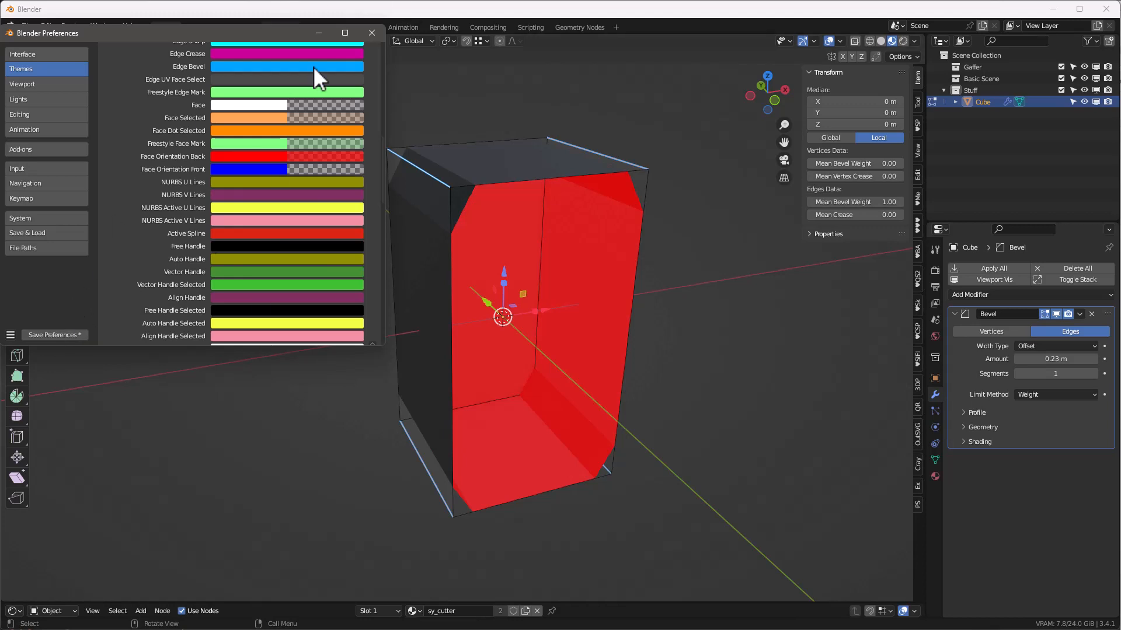
left_click(371, 33)
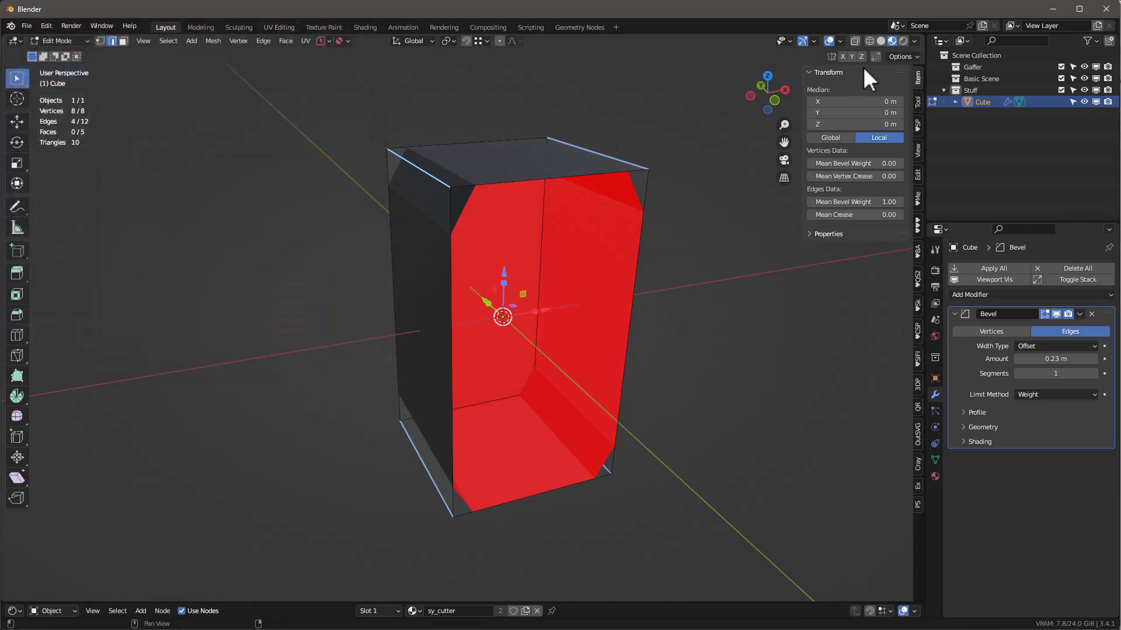
Step: Turn off the Face Orientation overlay in the viewport
left_click(838, 41)
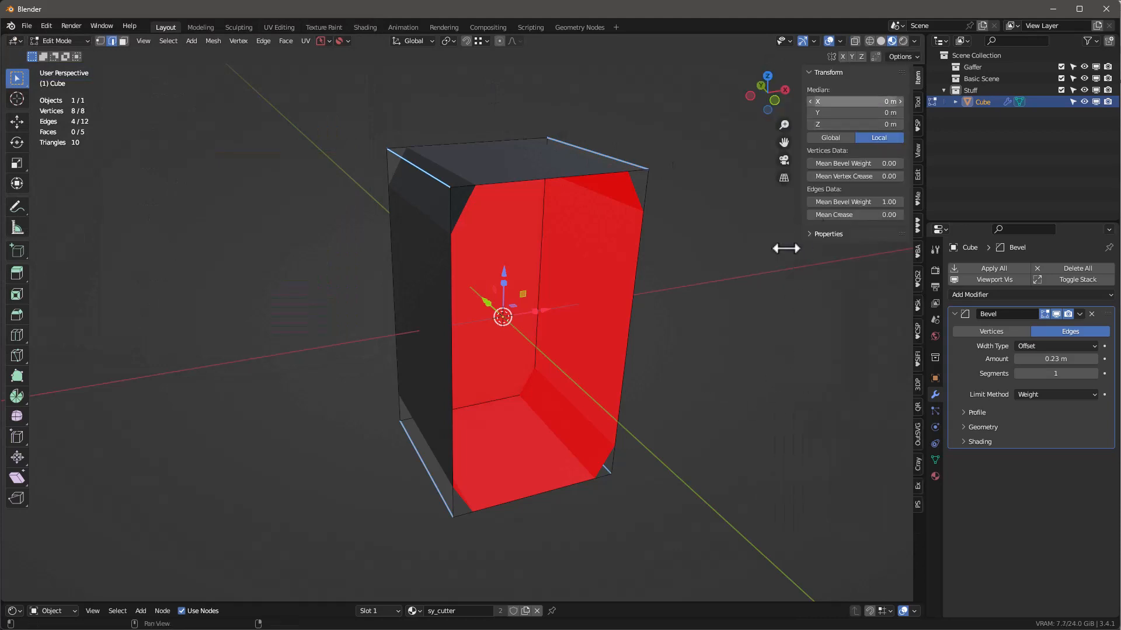
left_click(839, 42)
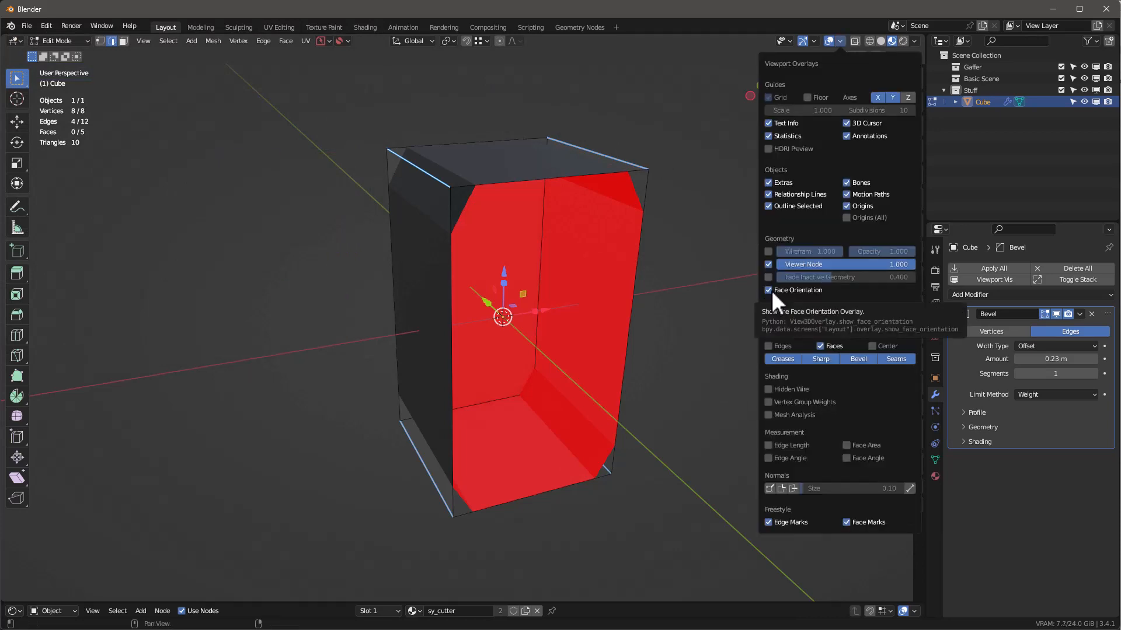
key("n")
middle_click_drag(536, 275, 569, 208)
key("q")
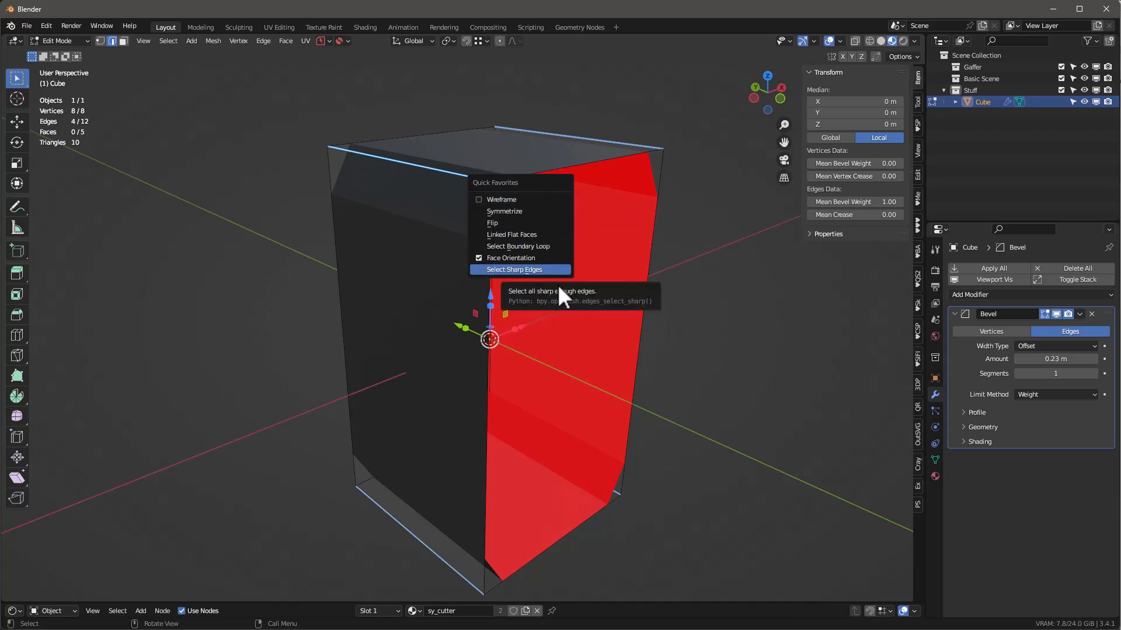
left_click(515, 258)
Step: Set the Bevel modifier's amount to 0.29 m, check the shape from the front, and return to Object Mode
middle_click_drag(544, 253, 588, 303)
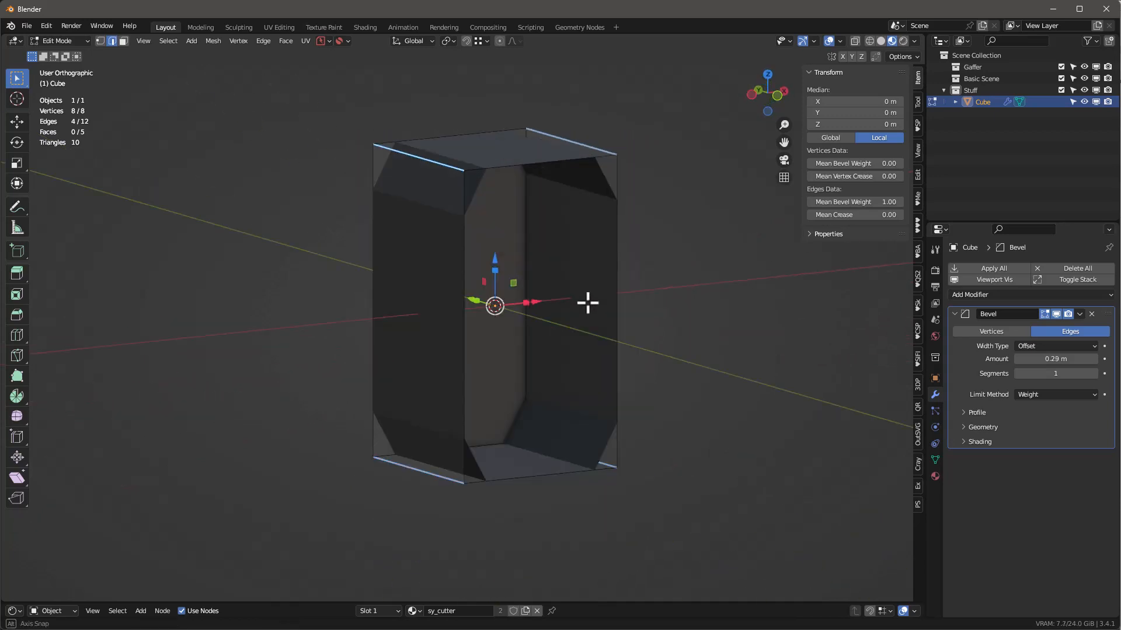
middle_click_drag(443, 230, 426, 146)
scroll(425, 147, "up", 2)
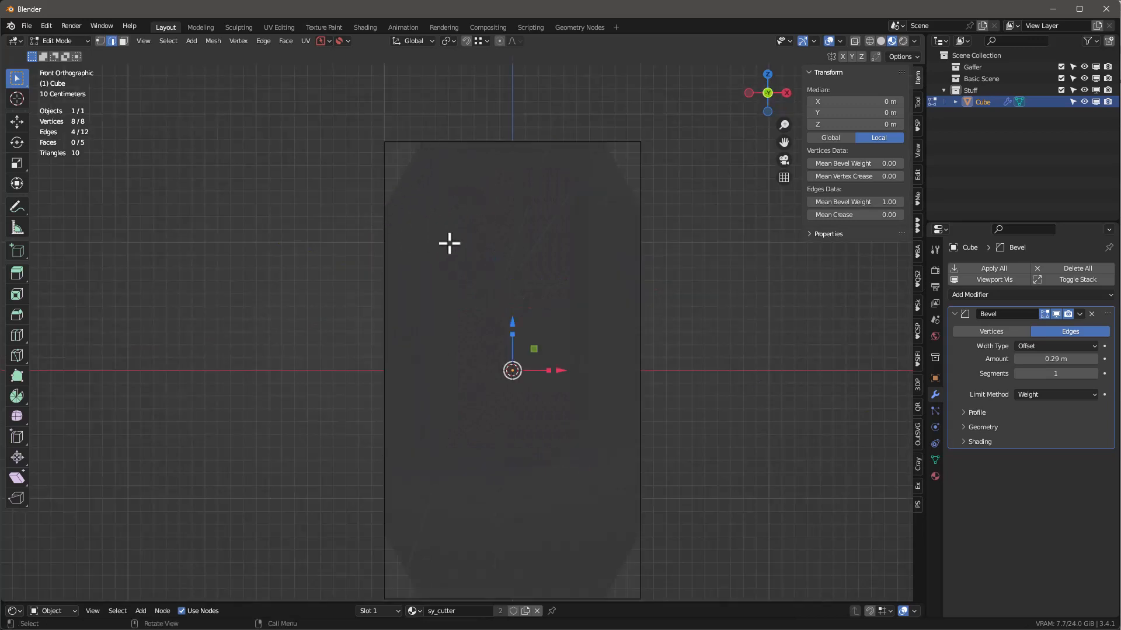
scroll(450, 243, "down", 4)
middle_click_drag(461, 243, 513, 257)
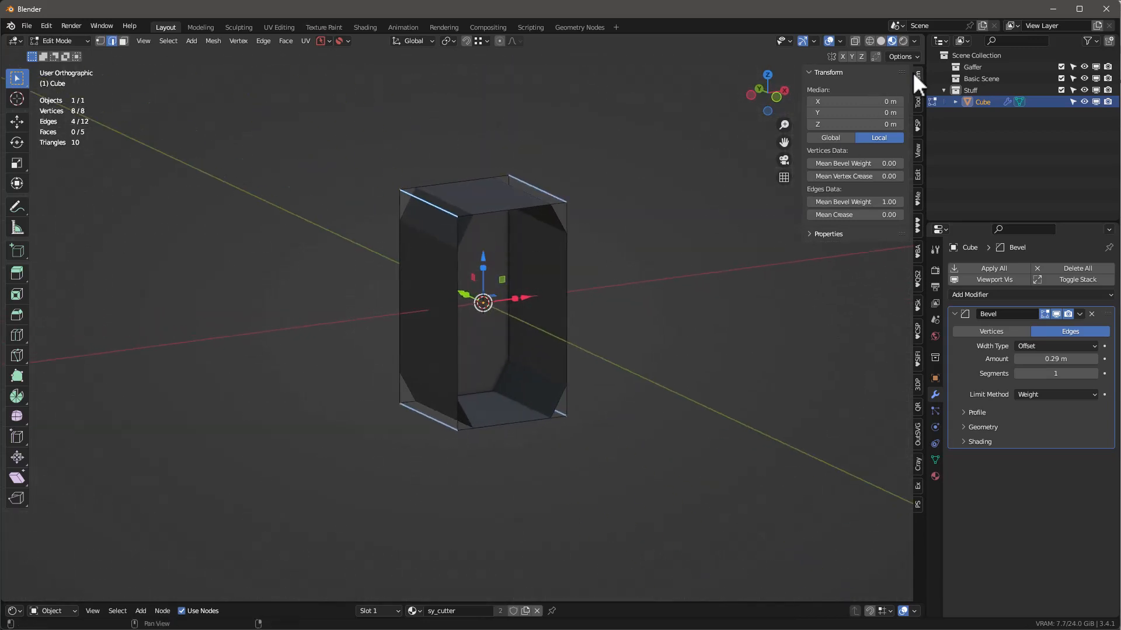
key("Tab")
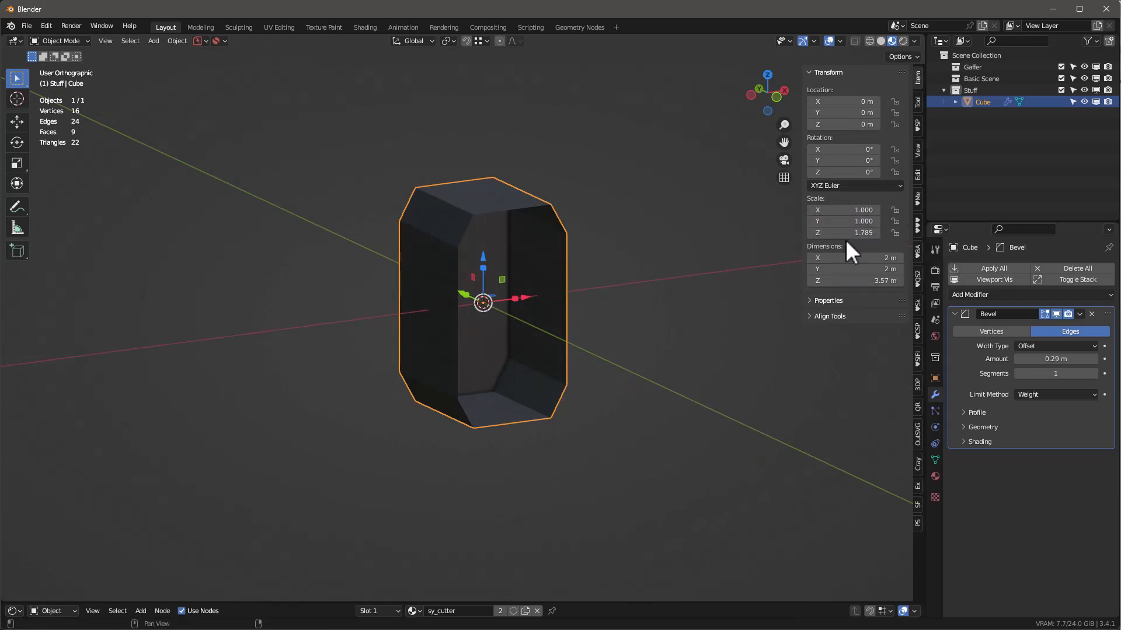
Step: Try changing the box's Z scale value directly and undo the change
left_click(854, 234)
key("Return")
middle_click_drag(578, 315, 606, 310)
key("ctrl+z")
middle_click_drag(673, 317, 423, 175)
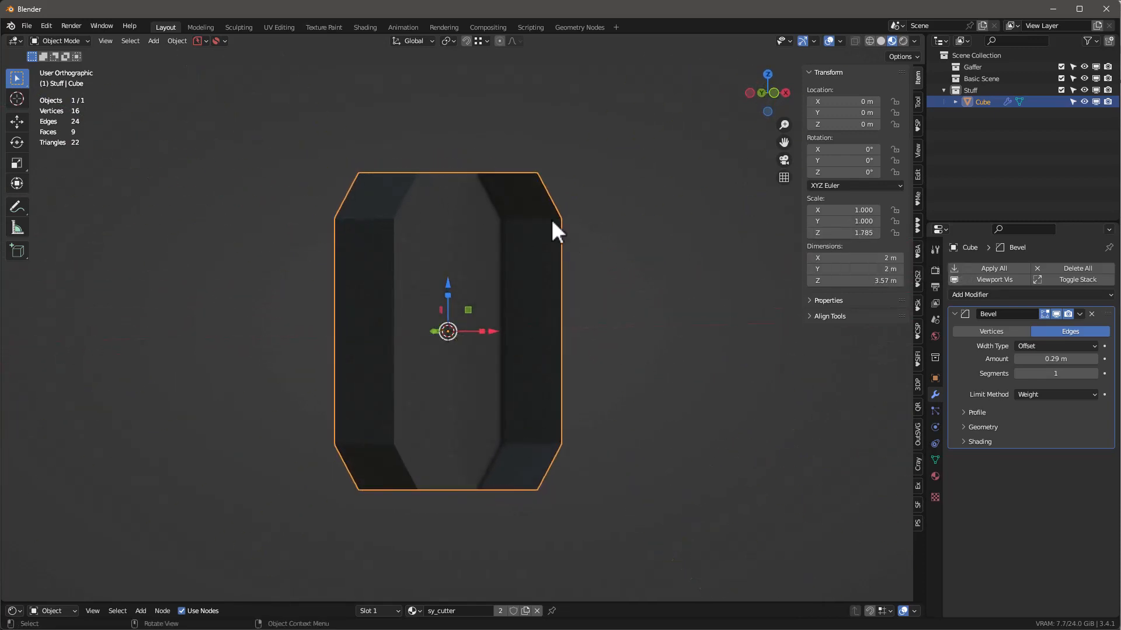
Step: Apply the Bevel modifier and the object's scale
middle_click_drag(553, 222, 971, 247)
left_click(1009, 268)
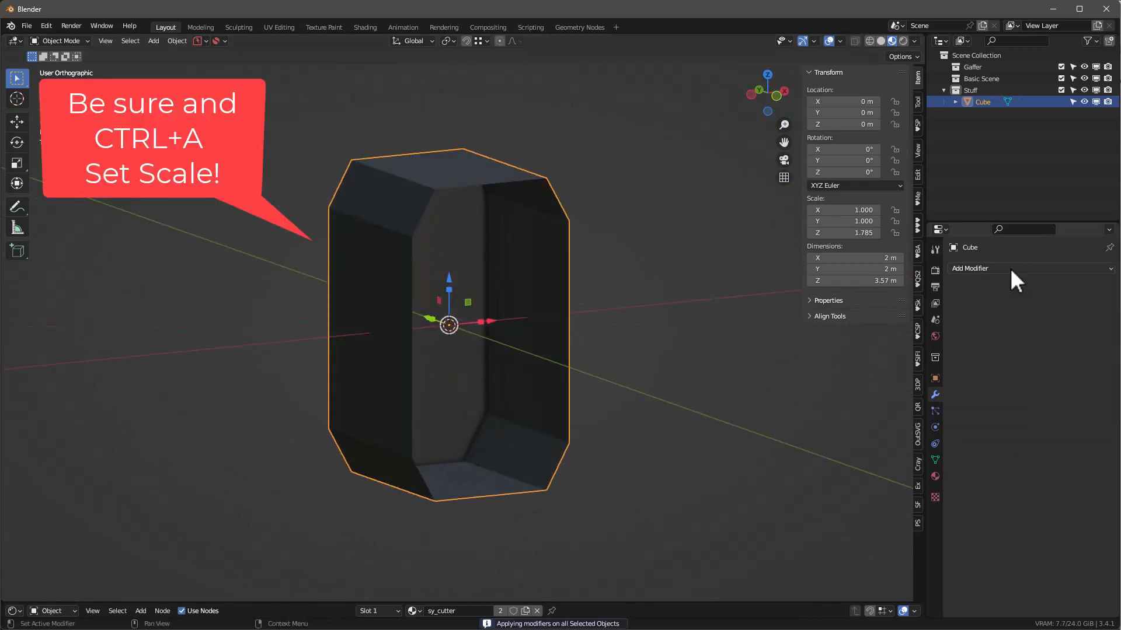
key("ctrl+a")
left_click(600, 240)
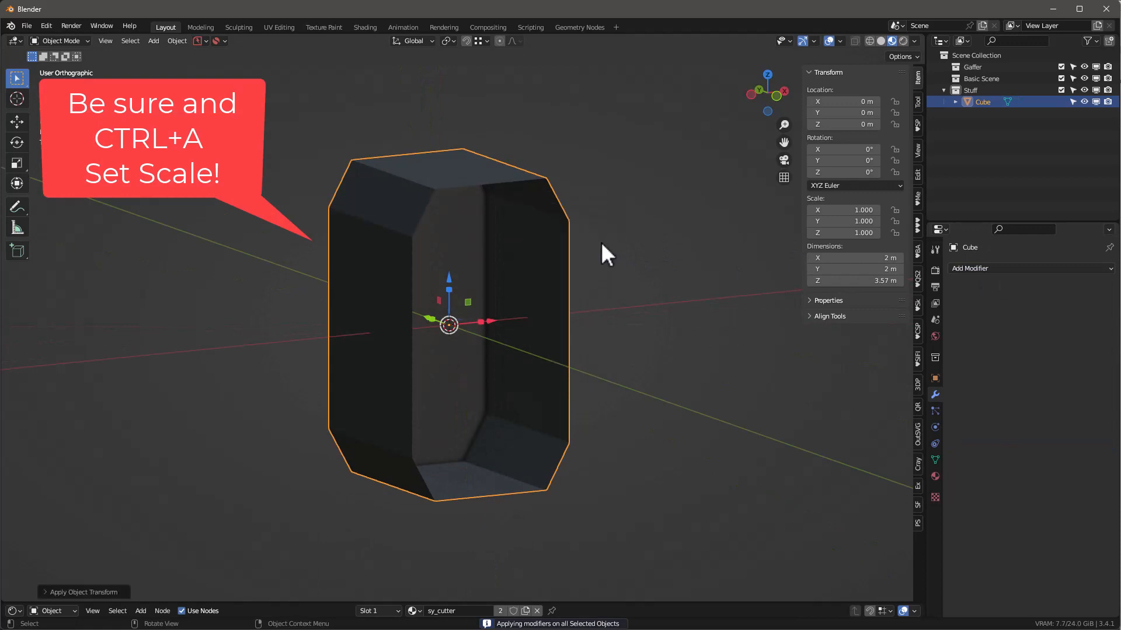
Step: Mark the eight selected bevel edges as sharp in Edit Mode
middle_click_drag(600, 242, 647, 249)
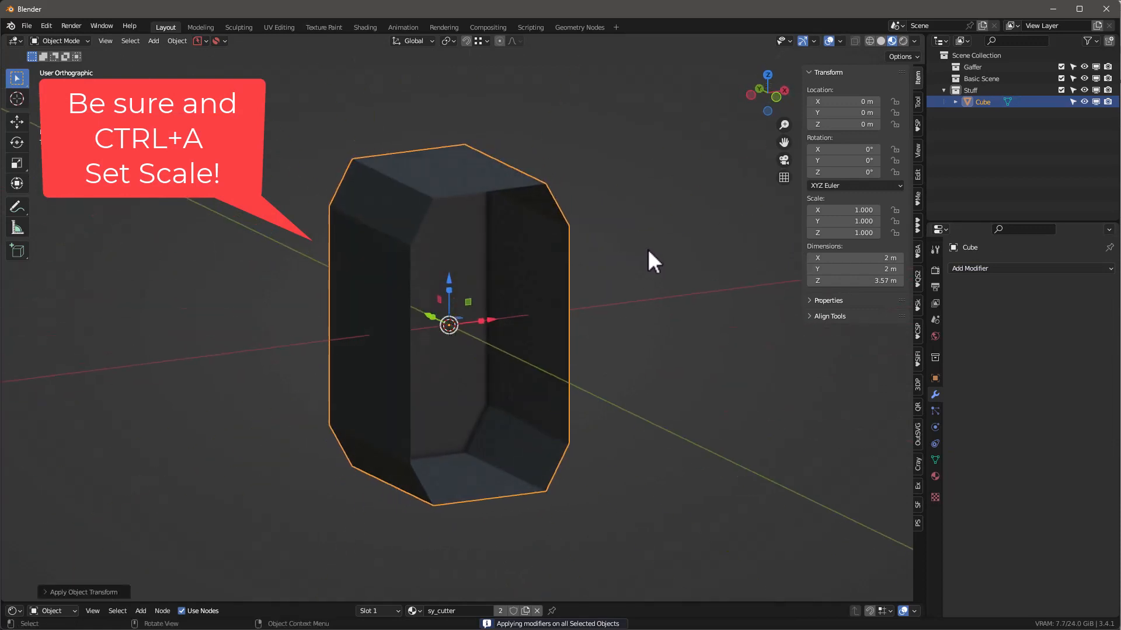
key("Tab")
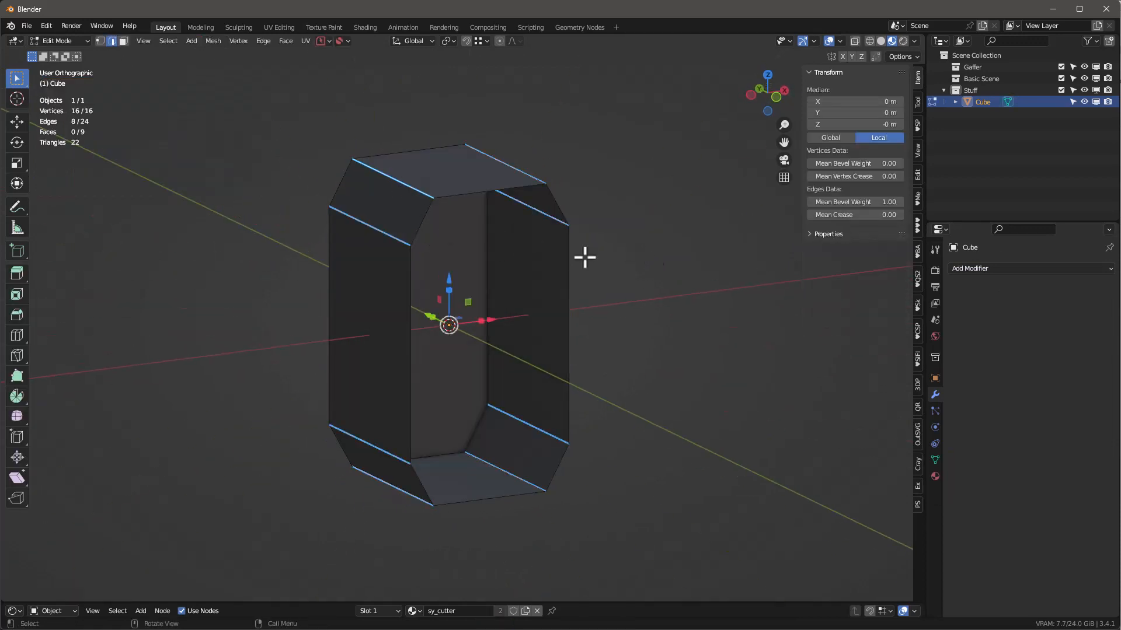
key("ctrl+e")
left_click(582, 514)
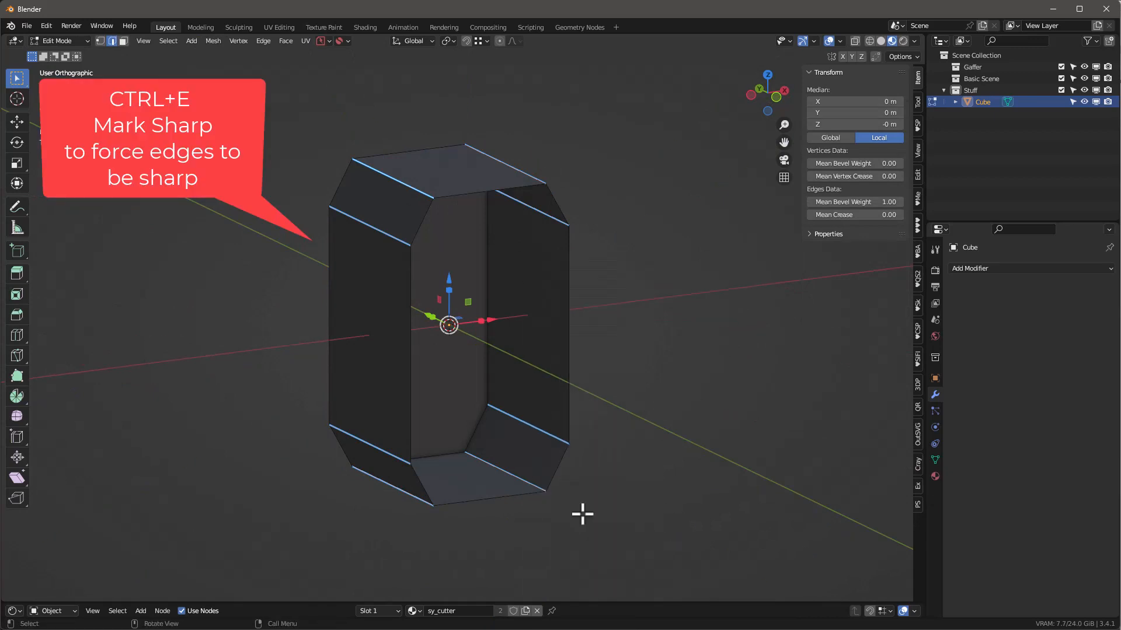
key("ctrl+e")
left_click(589, 537)
Step: Reset the Mean Bevel Weight of the selected edges to 0
scroll(620, 339, "down", 1)
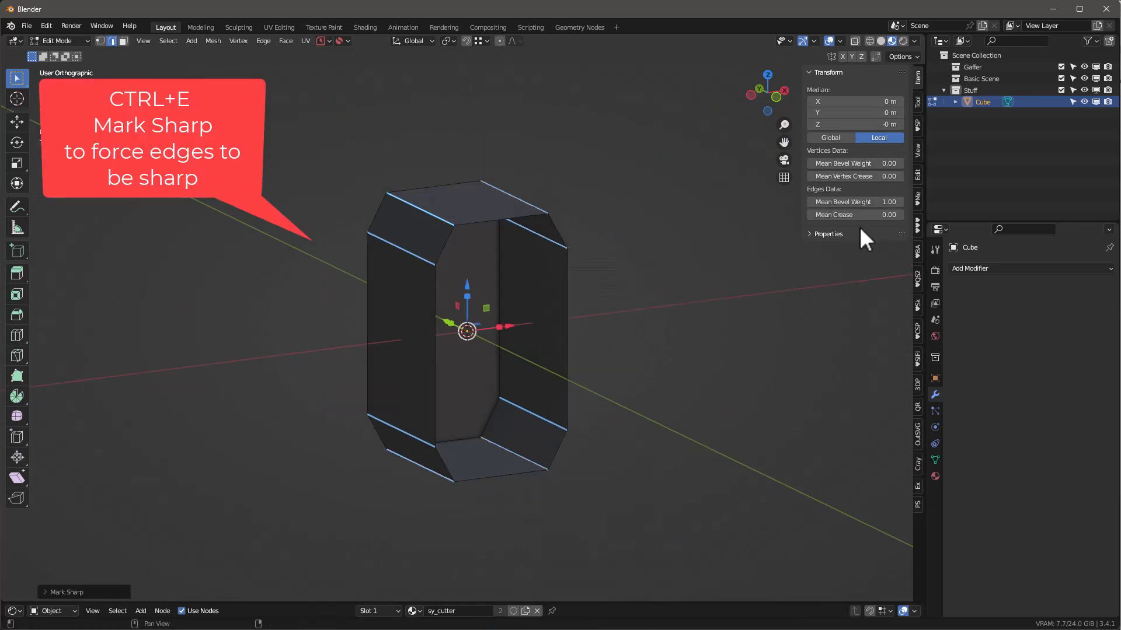
left_click(819, 202)
type("0")
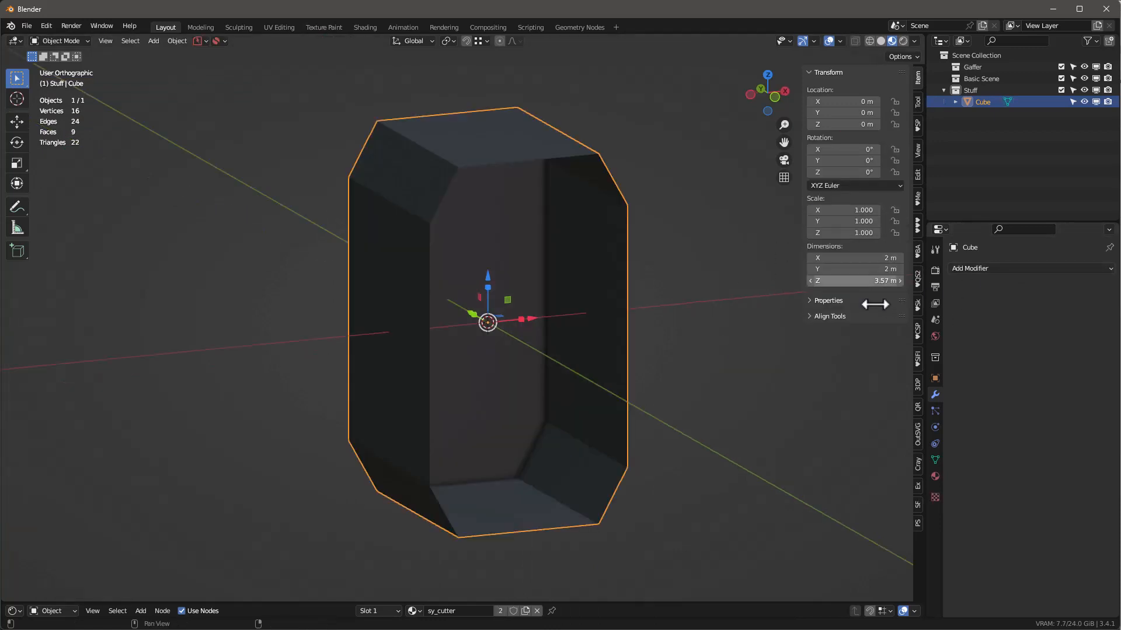
Step: Add a Bevel modifier to the box, limit it by Weight and set 12 segments
left_click(971, 268)
left_click(888, 314)
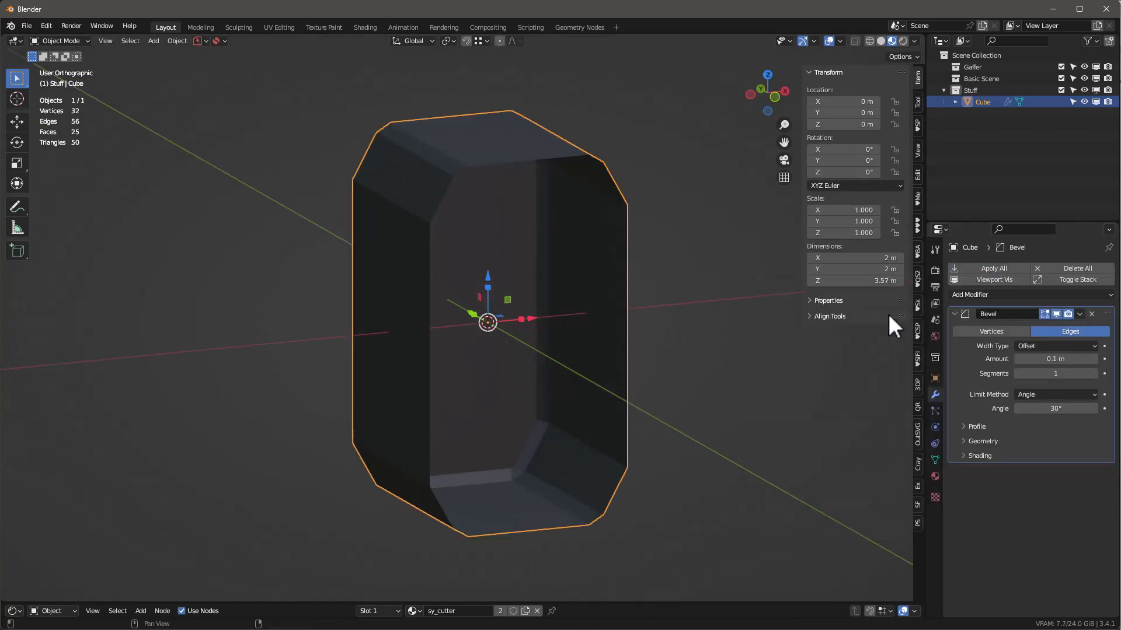
left_click(1049, 399)
left_click(1038, 433)
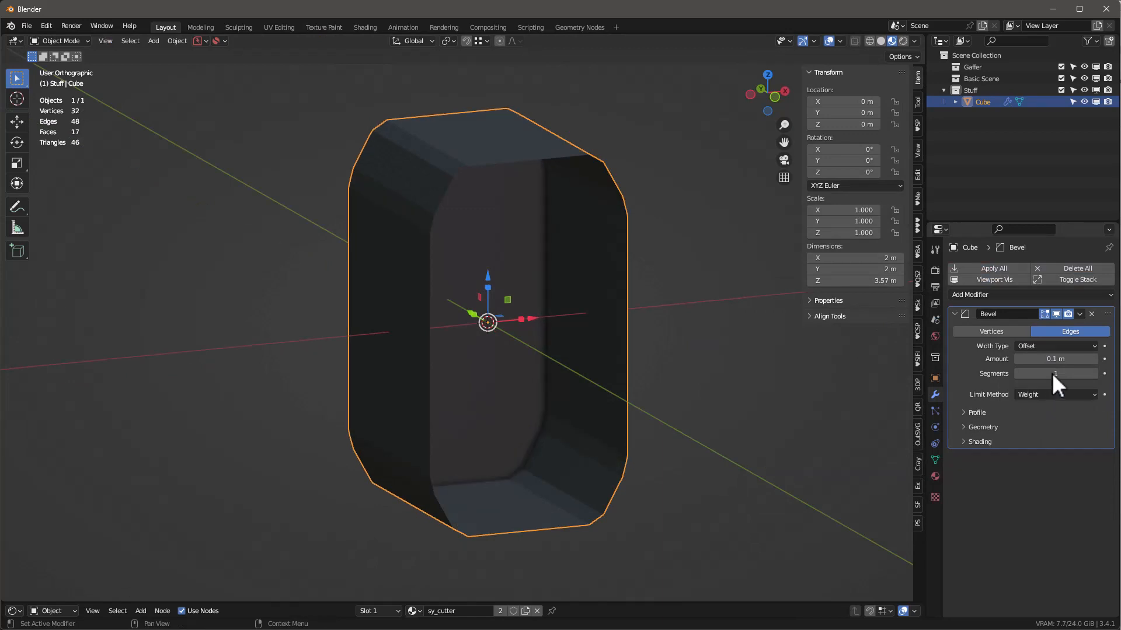
double_click(1052, 373)
type("12")
key("Return")
Step: Switch the viewport to solid shading and set the Bevel modifier's amount to 0.05 m
mouse_move(736, 345)
middle_mouse_down()
mouse_move(640, 333)
mouse_move(664, 310)
mouse_move(644, 306)
middle_mouse_up()
key("z")
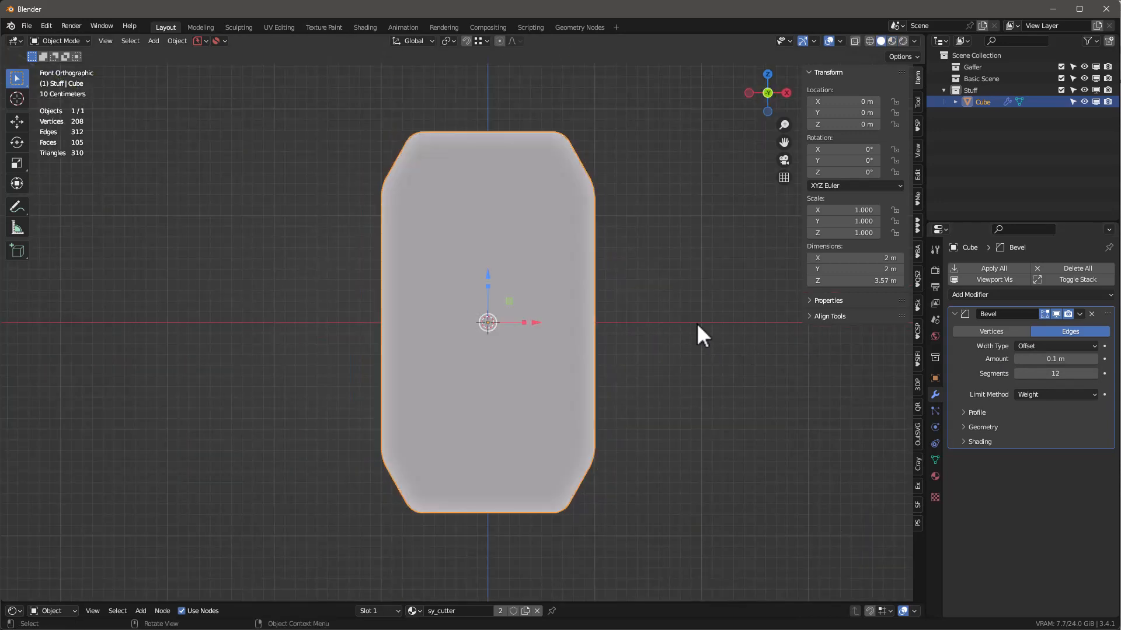
scroll(531, 193, "up", 5)
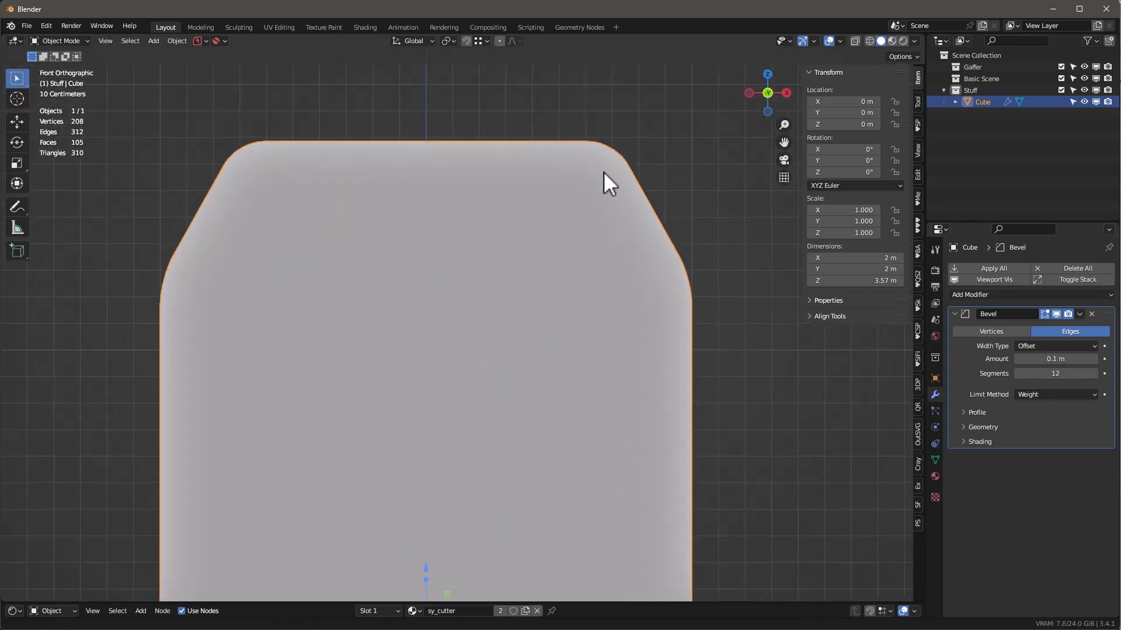
middle_click_drag(604, 172, 616, 191, "shift")
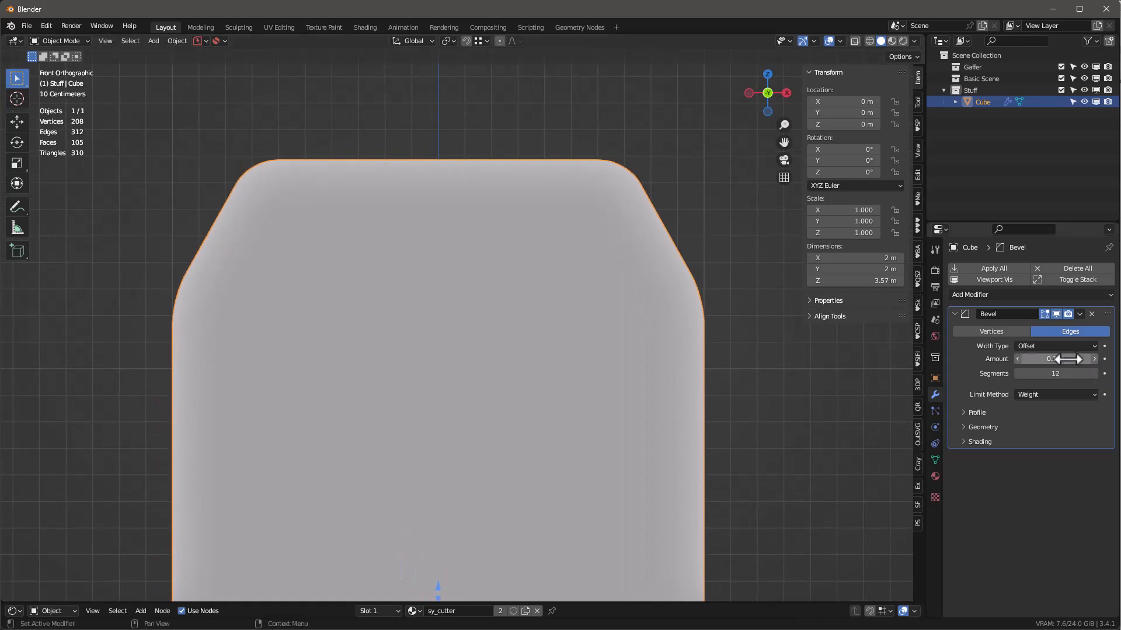
left_click_drag(1068, 359, 1058, 359)
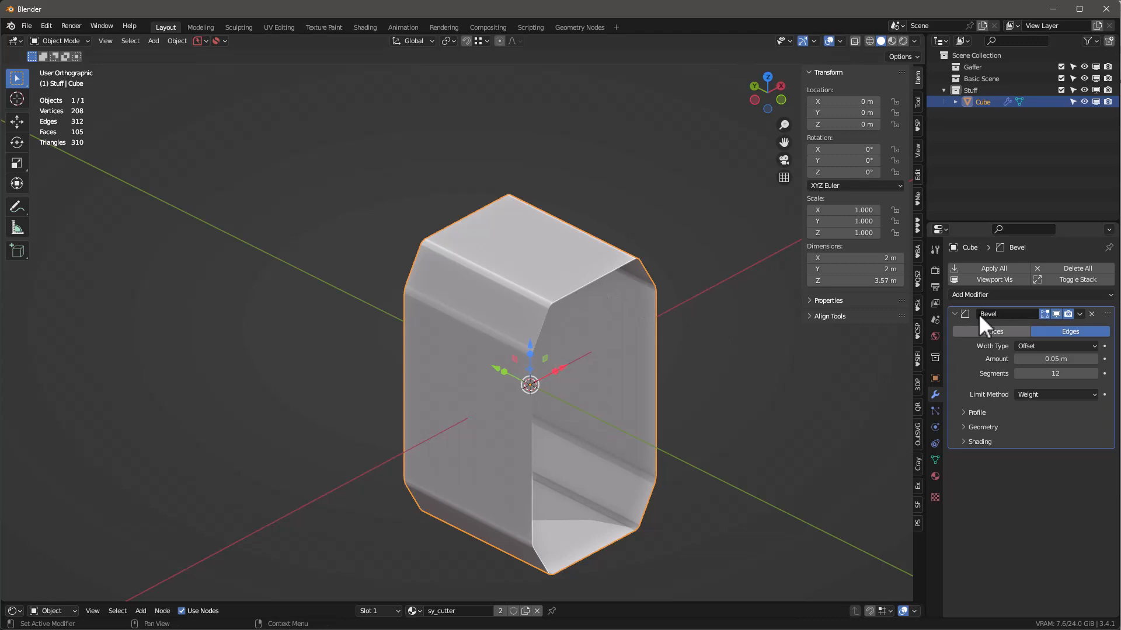
Step: Add a Solidify modifier to the box and set its thickness to 0.13 m
left_click(976, 296)
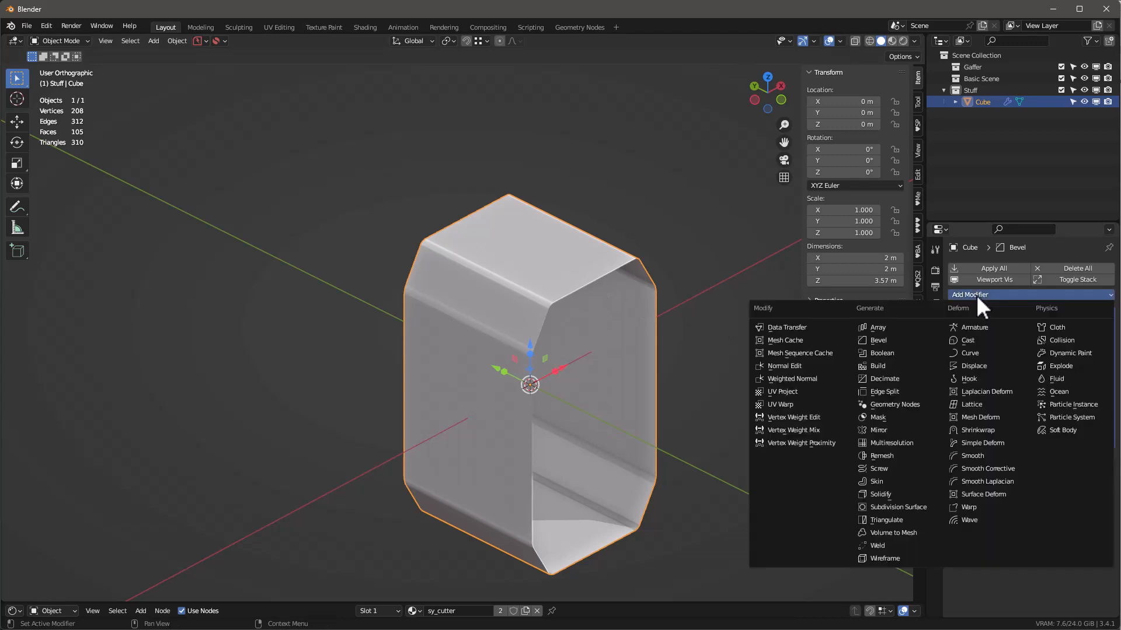
left_click(884, 493)
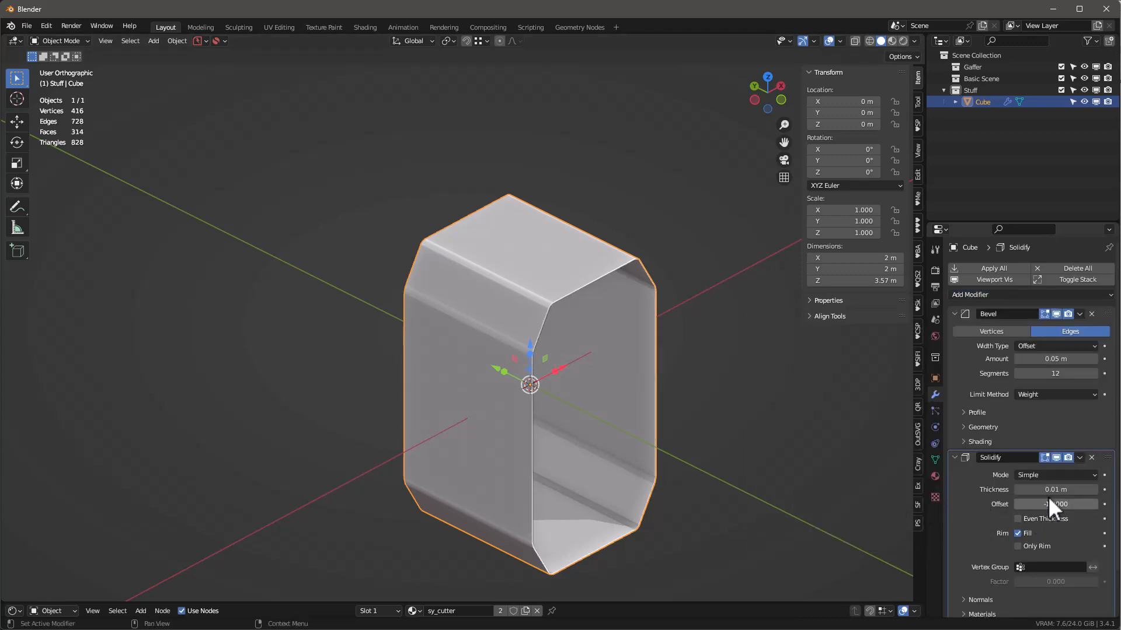
left_click_drag(1049, 493, 1075, 493)
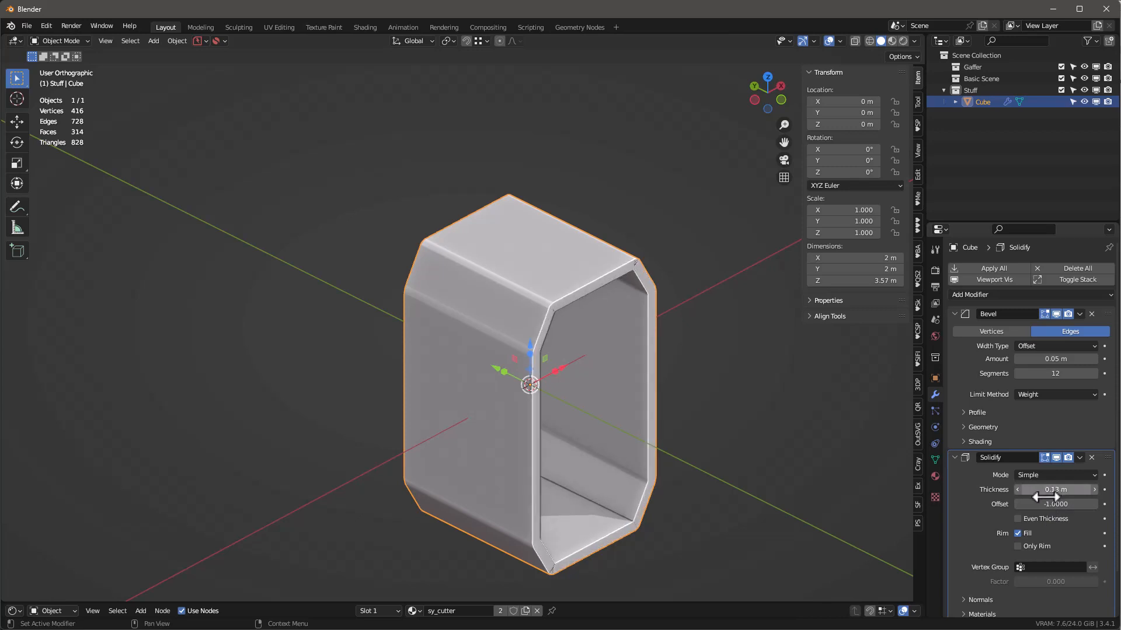
scroll(527, 316, "up", 3)
scroll(527, 316, "up", 6)
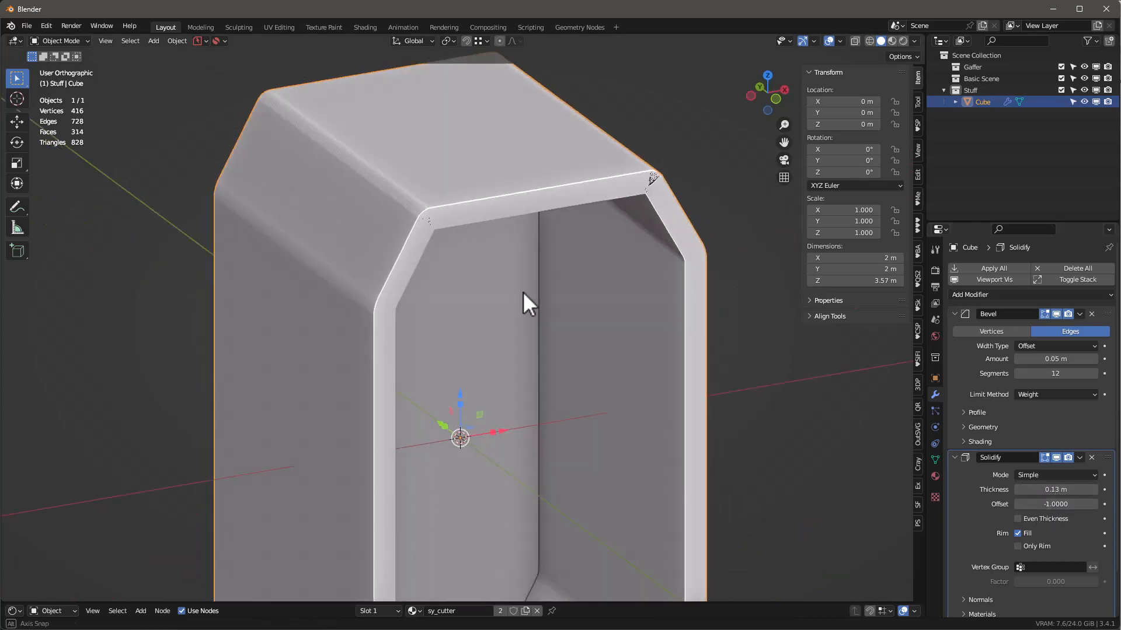
Step: Show the wireframe on the box and undo the last Solidify thickness change
key("q")
left_click(429, 241)
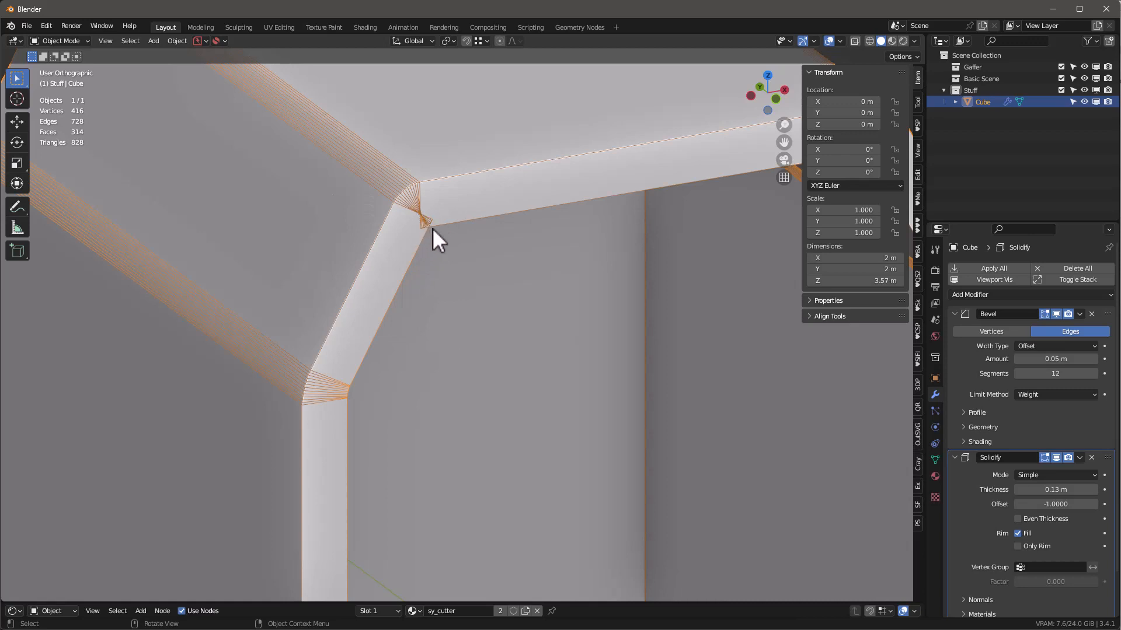
key("ctrl+z")
scroll(556, 360, "down", 4)
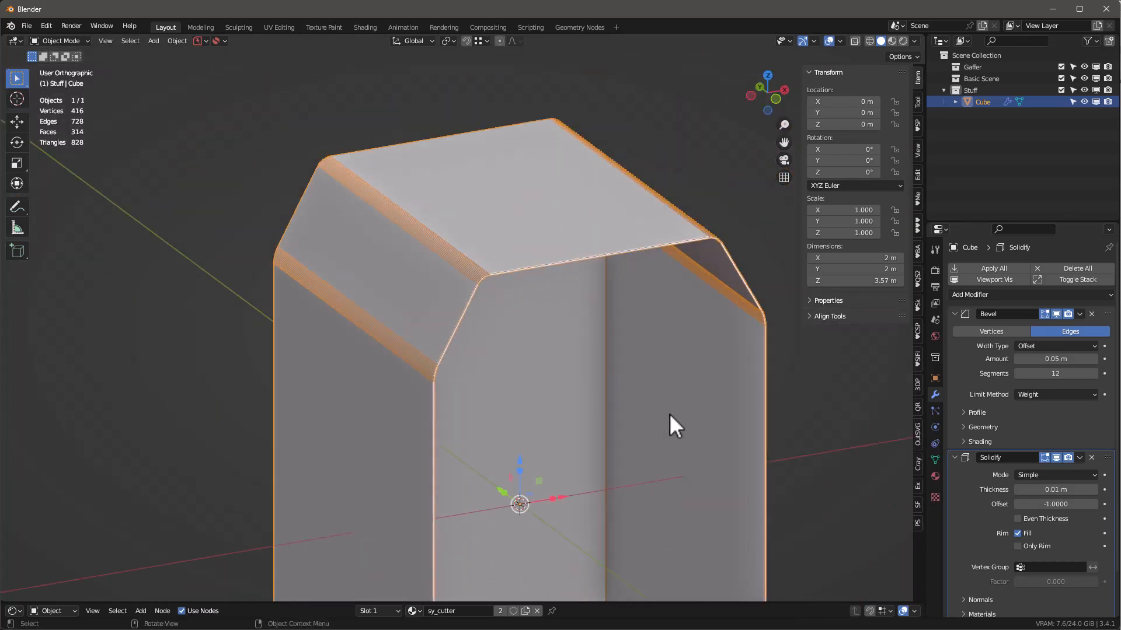
Step: Set the Solidify modifier's offset to 1.0 and its thickness to 0.1 m
left_click_drag(1035, 506, 1082, 489)
scroll(917, 392, "down", 4)
scroll(811, 350, "down", 3)
Step: Inspect the box's front rim from the right view and enable Even Thickness on the Solidify modifier
middle_click_drag(811, 350, 532, 221, "shift")
scroll(531, 104, "up", 6)
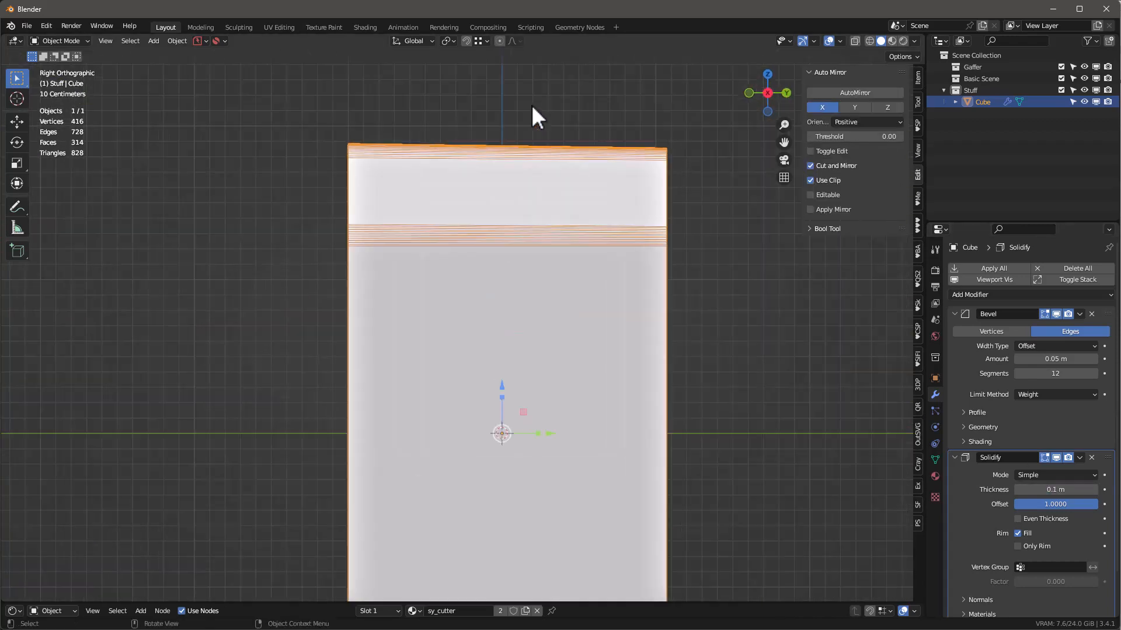
scroll(533, 144, "down", 3)
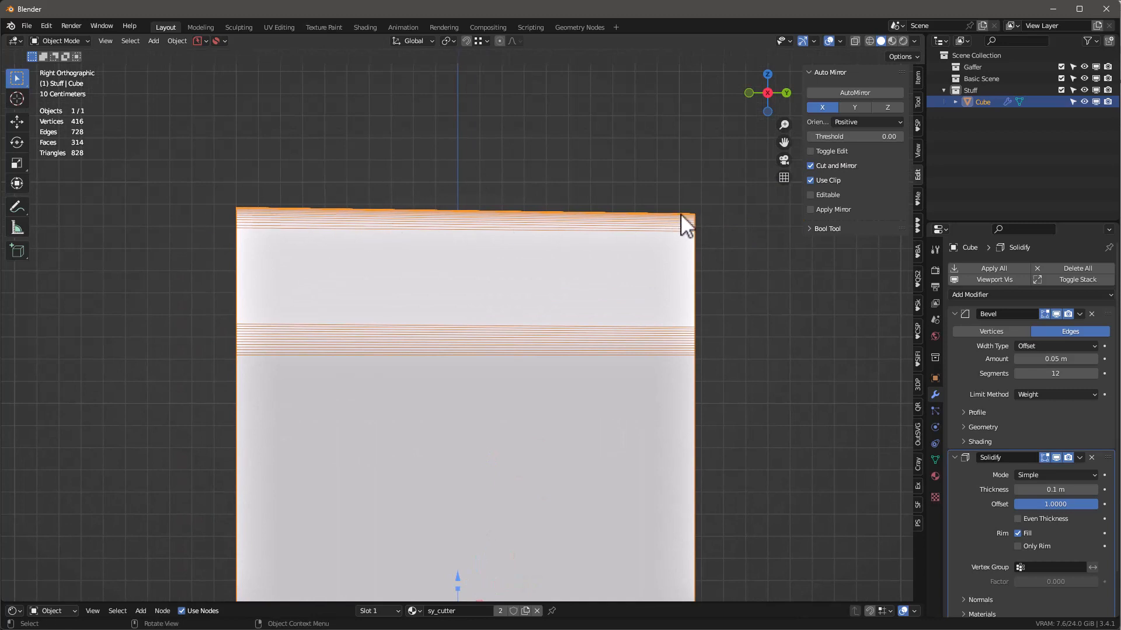
left_click(1018, 519)
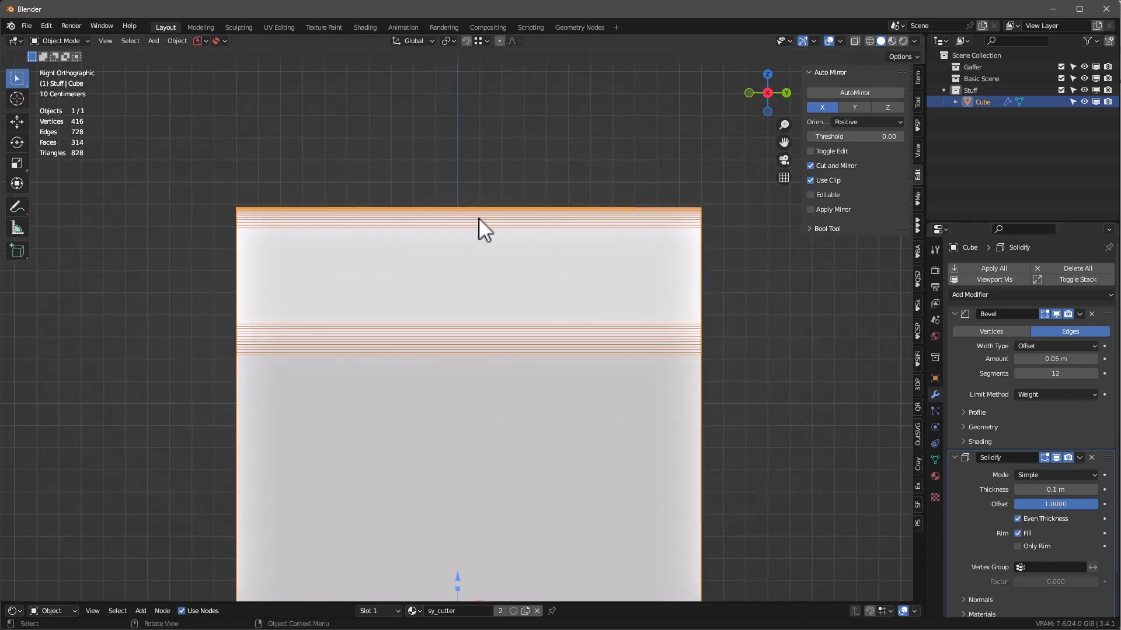
scroll(479, 218, "down", 5)
Step: Reduce the Bevel modifier's amount to 0.017 m while checking the rounded corners of the front rim
middle_click_drag(424, 167, 644, 227)
scroll(547, 198, "up", 5)
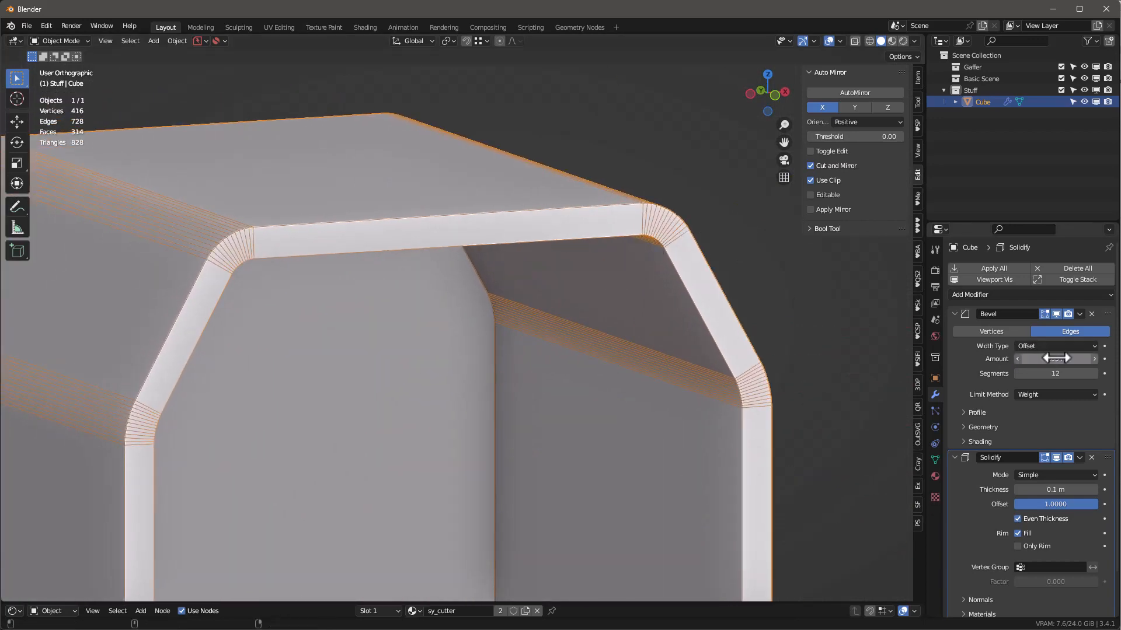
left_click_drag(1055, 358, 905, 359)
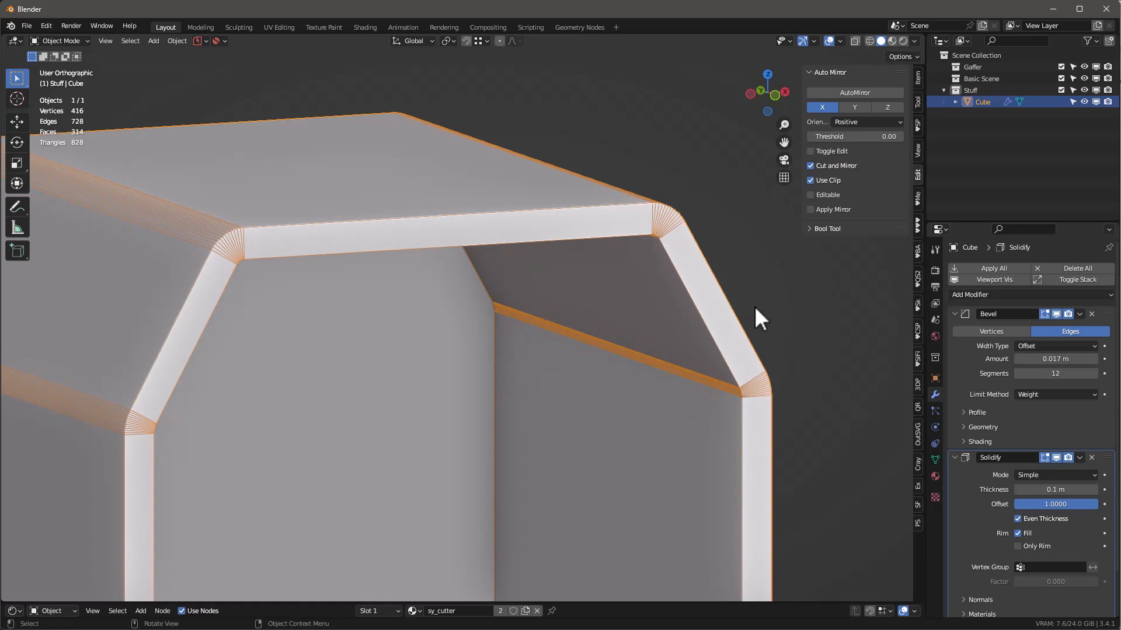
scroll(693, 239, "down", 5)
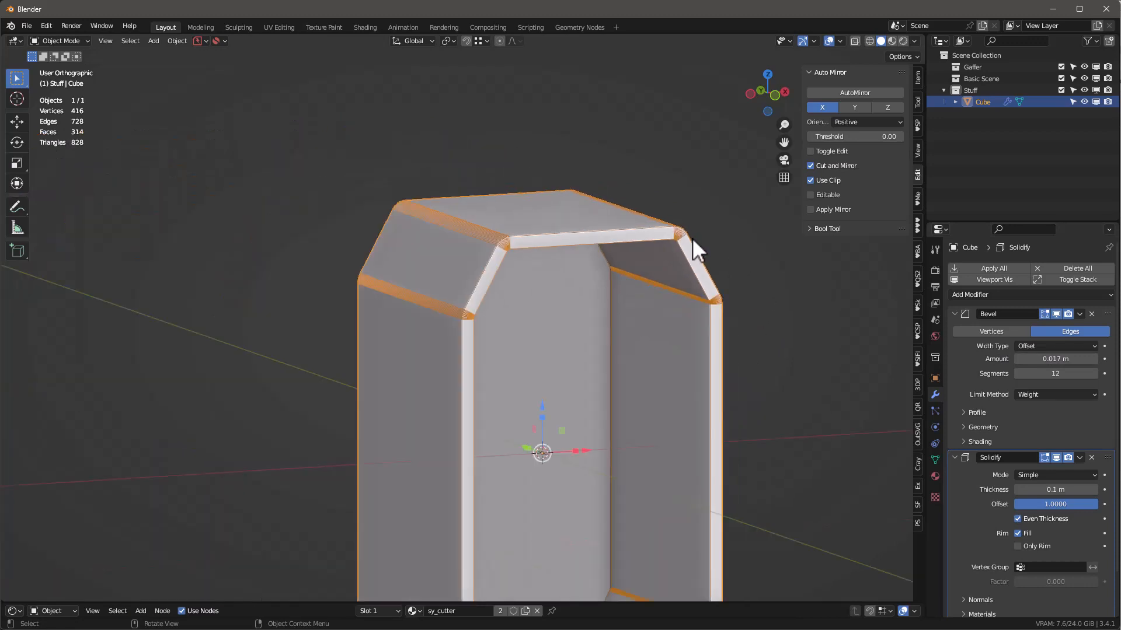
Step: Apply all modifiers on the box
middle_click_drag(695, 245, 730, 285)
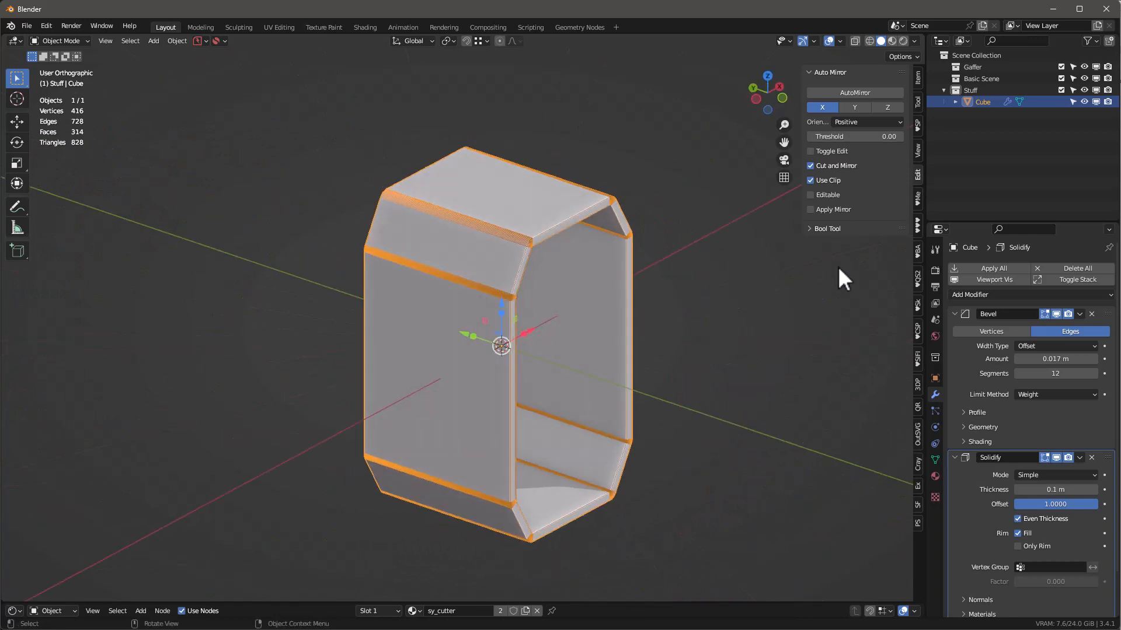
left_click(1000, 268)
Step: Check in the add-on preferences that Auto Mirror is enabled, searching for "auto", and close the preferences
middle_click_drag(643, 265, 583, 236, "alt")
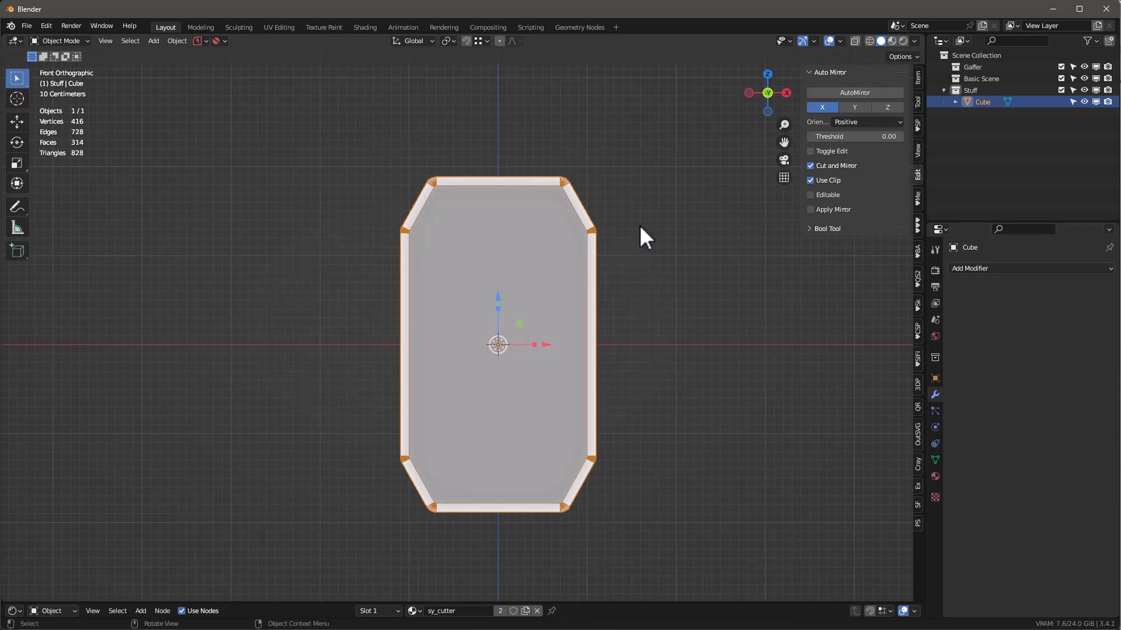
key("ctrl+comma")
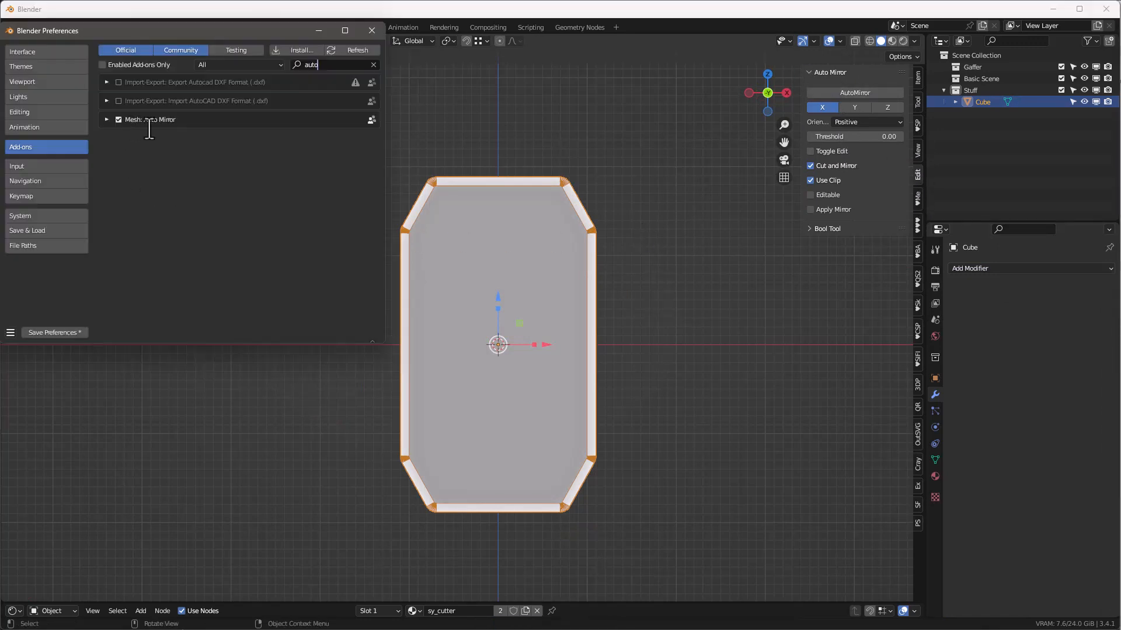
left_click(372, 31)
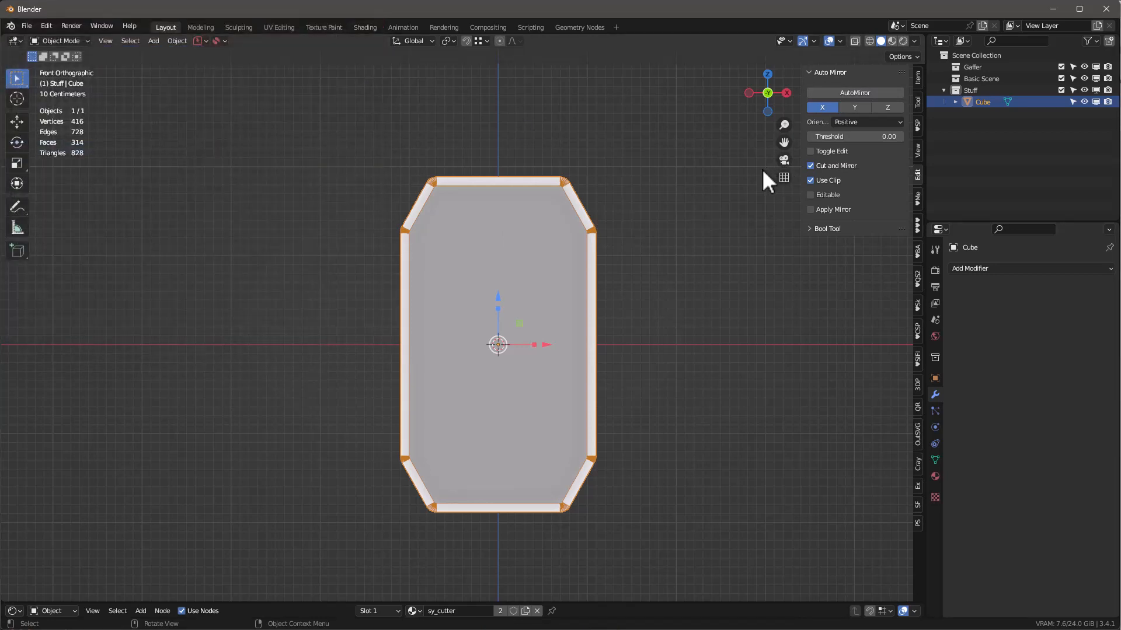
Step: Cut and mirror the box along the X axis with AutoMirror and hide the Mirror modifier in the viewport
mouse_move(632, 228)
middle_mouse_down()
mouse_move(601, 226)
mouse_move(630, 243)
middle_mouse_up()
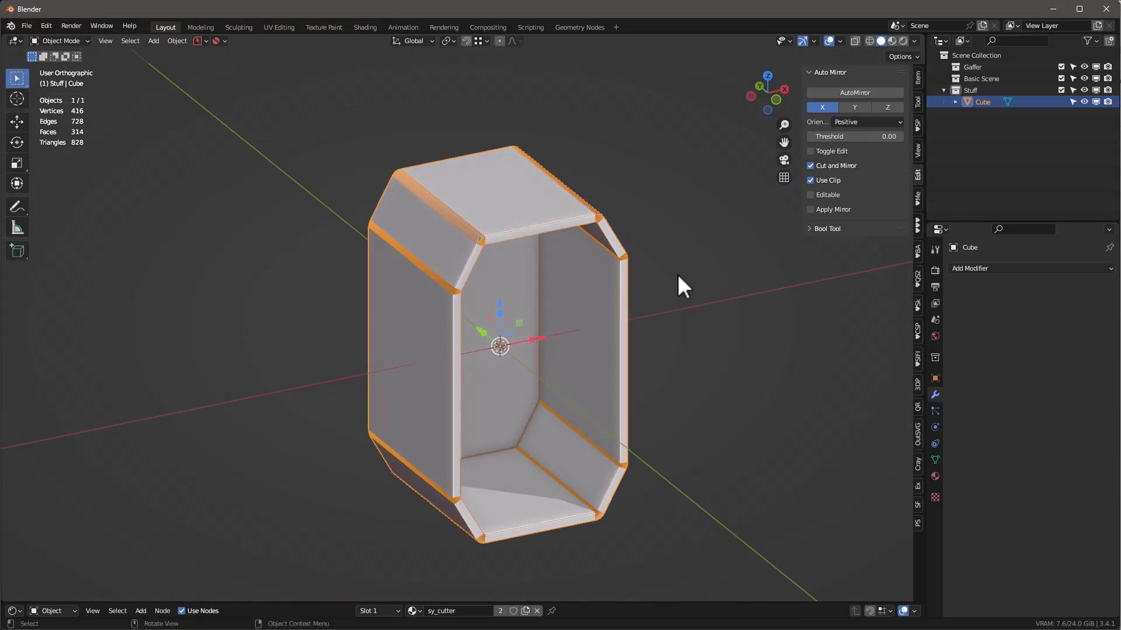
left_click(859, 93)
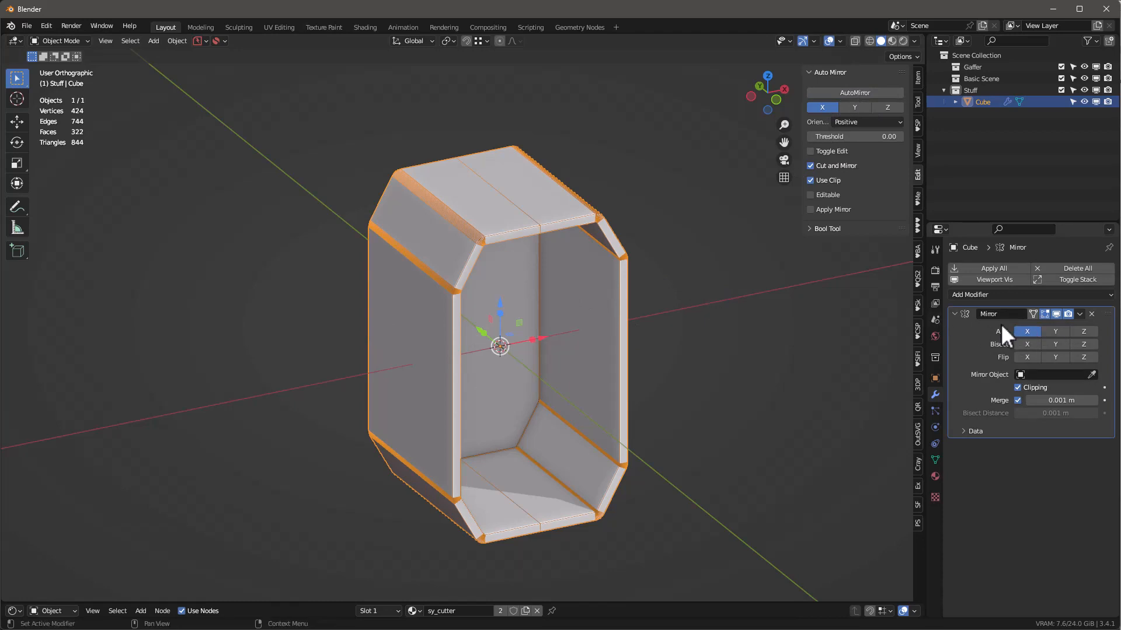
left_click(1056, 314)
middle_click_drag(784, 344, 636, 324)
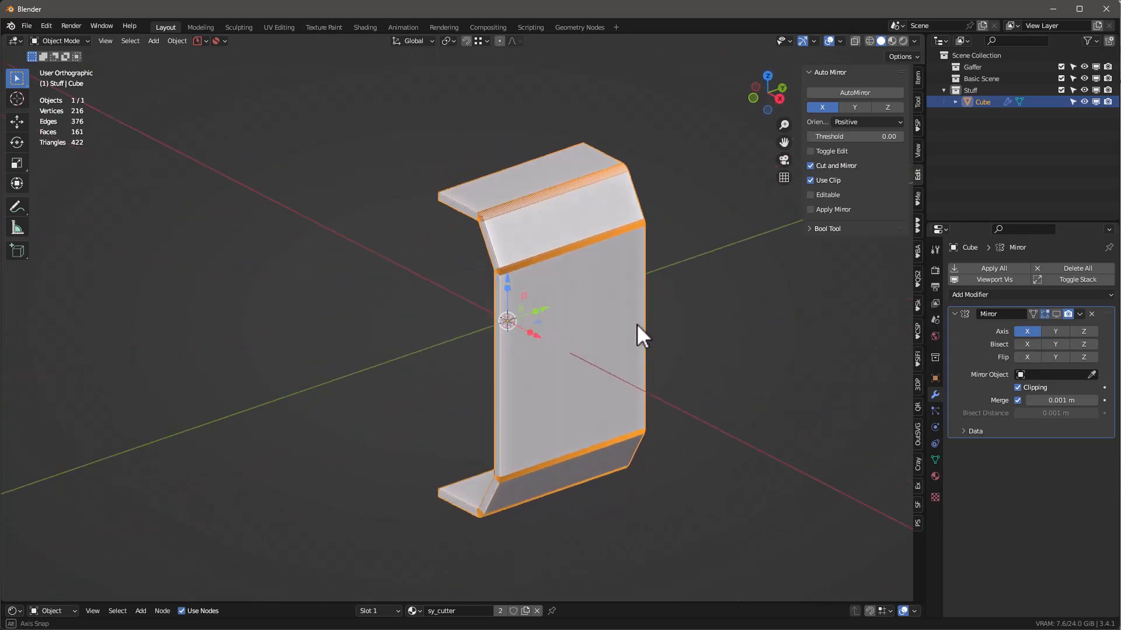
left_click(1056, 314)
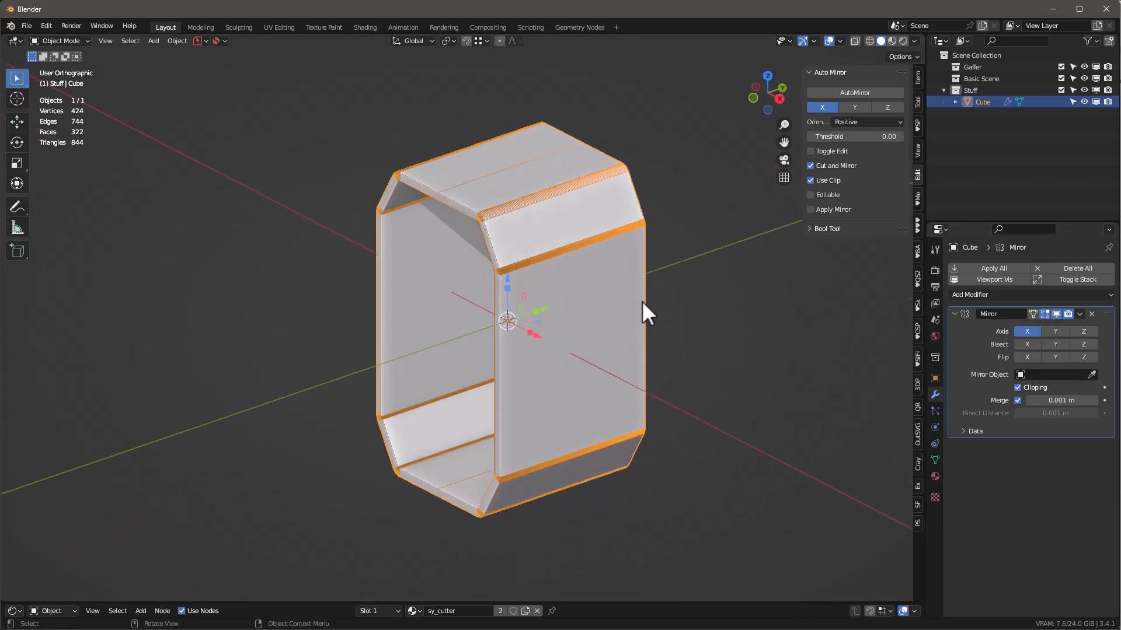
left_click(1057, 315)
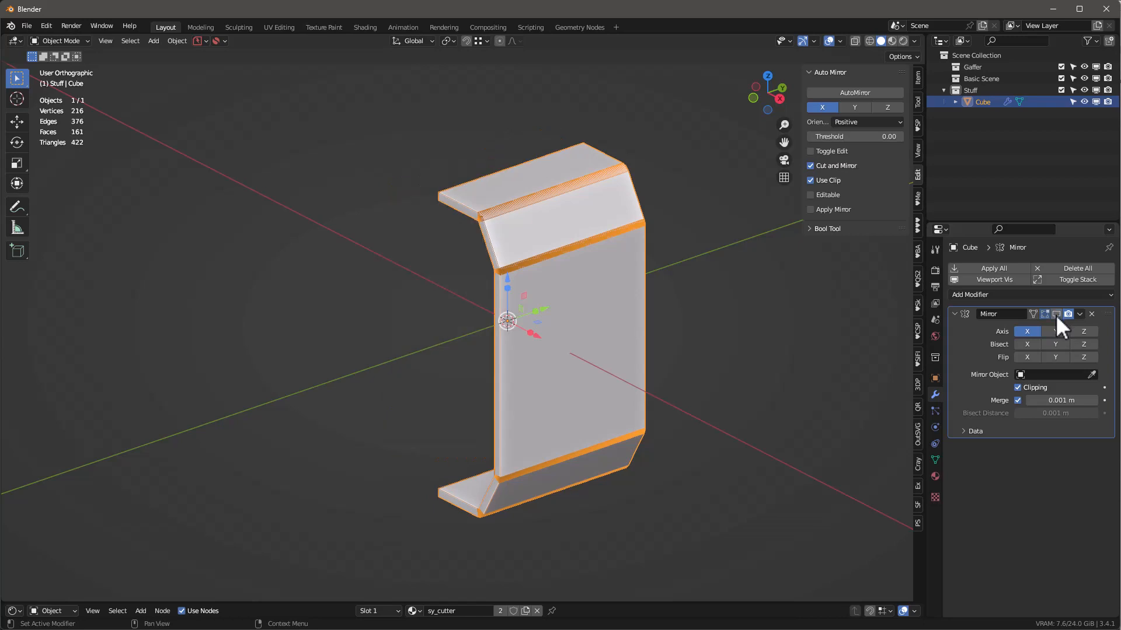
Step: Cut and mirror the remaining half along the Z axis with AutoMirror and hide the new modifier in the viewport
left_click(886, 107)
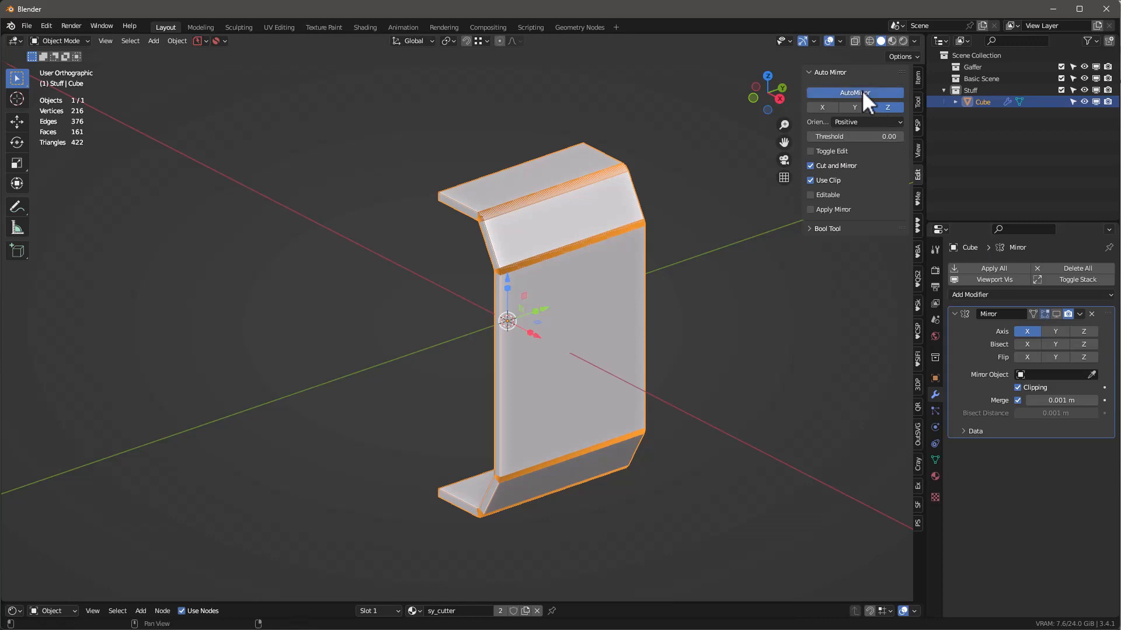
left_click(863, 92)
left_click(1056, 446)
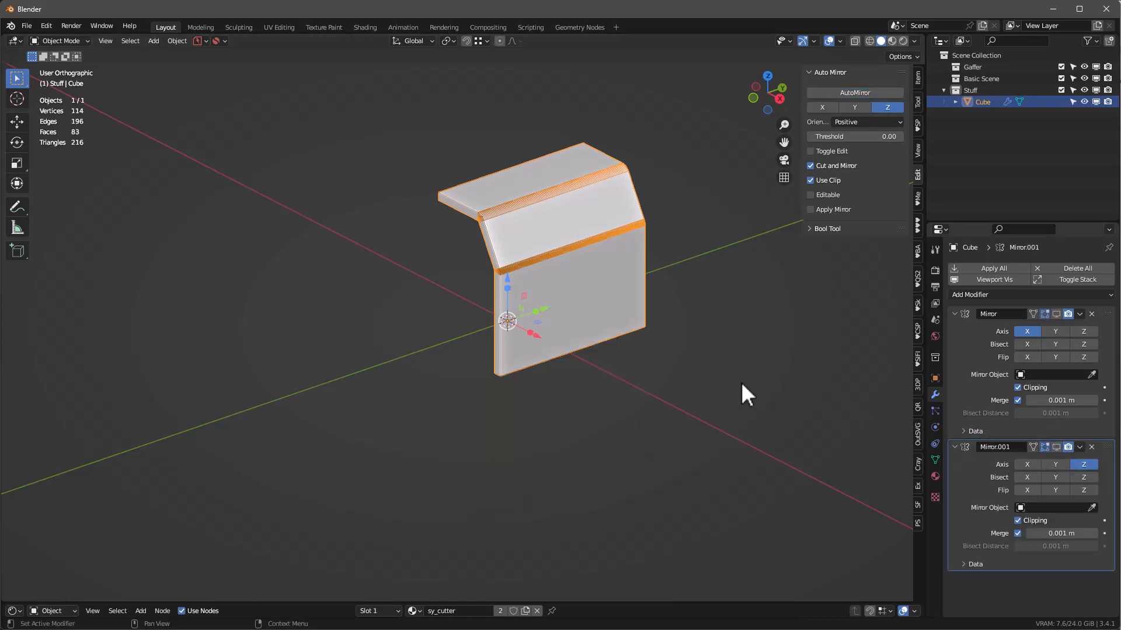
middle_click_drag(740, 382, 698, 354)
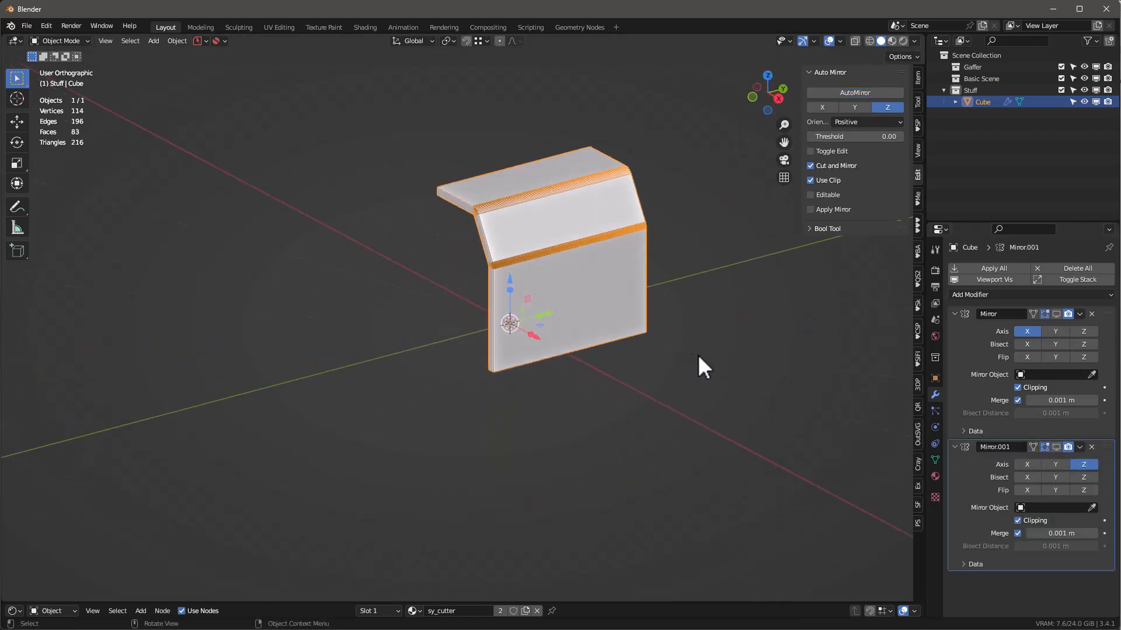
Step: Remove the second Mirror modifier, enable the Z axis on the first one and show it in the viewport
left_click(1091, 447)
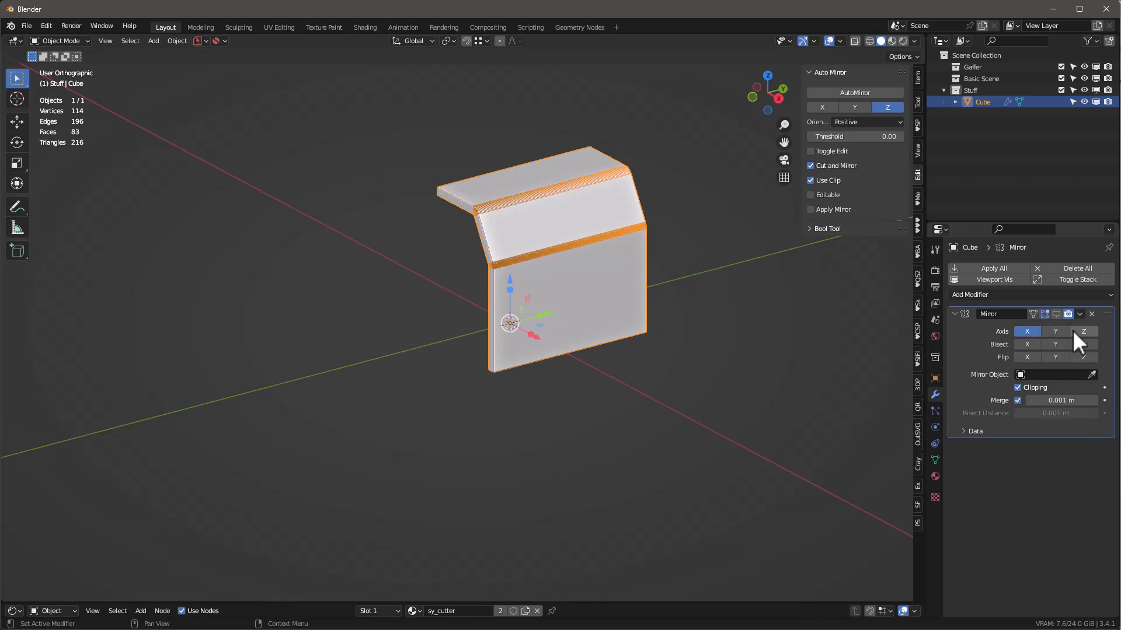
left_click(1056, 314)
middle_click_drag(484, 321, 677, 327)
Step: Enter Edit Mode with the Mirror modifier's Edit Mode display off and show the quarter mesh in right orthographic view
key("Tab")
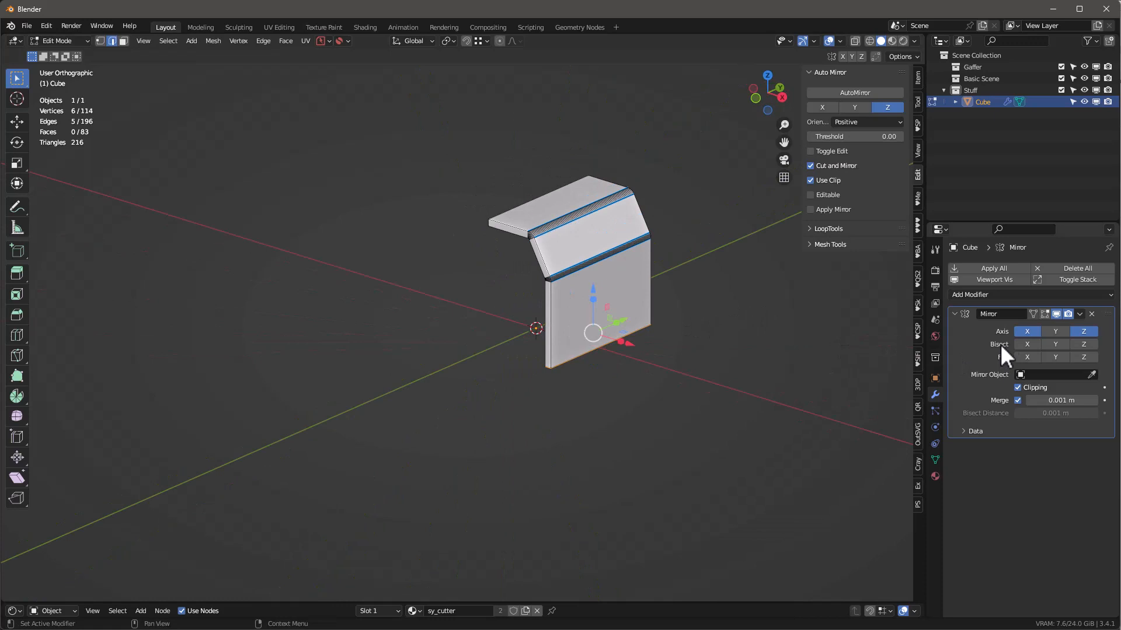
left_click(1045, 314)
left_click(1045, 314)
middle_click_drag(733, 379, 641, 358)
scroll(623, 246, "up", 4)
middle_click_drag(625, 243, 601, 300, "shift")
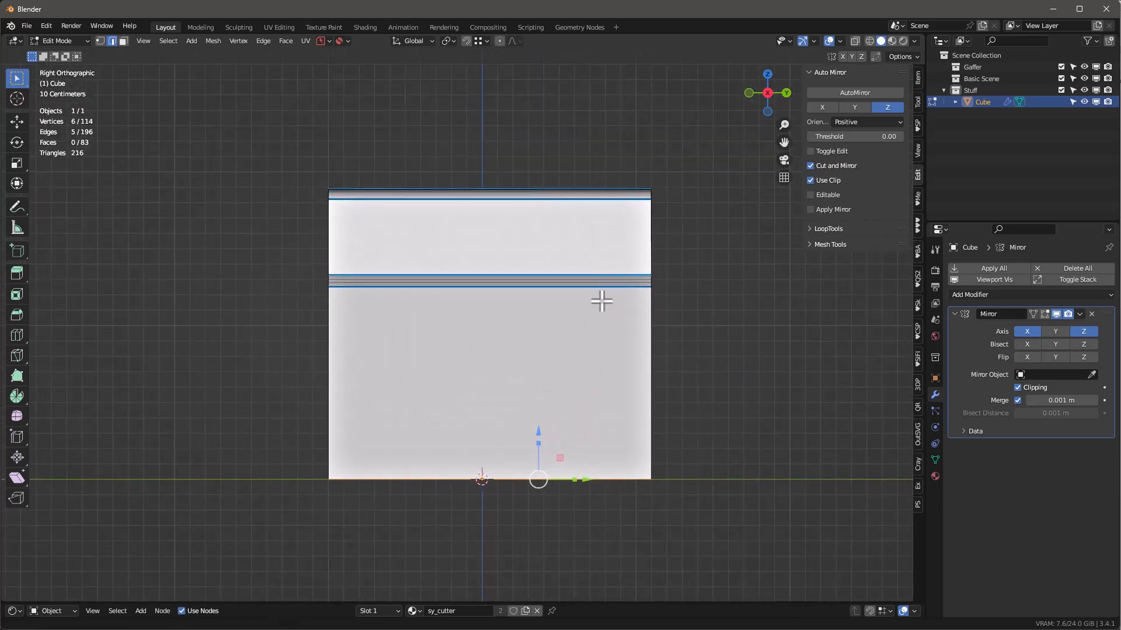
key("KP_5")
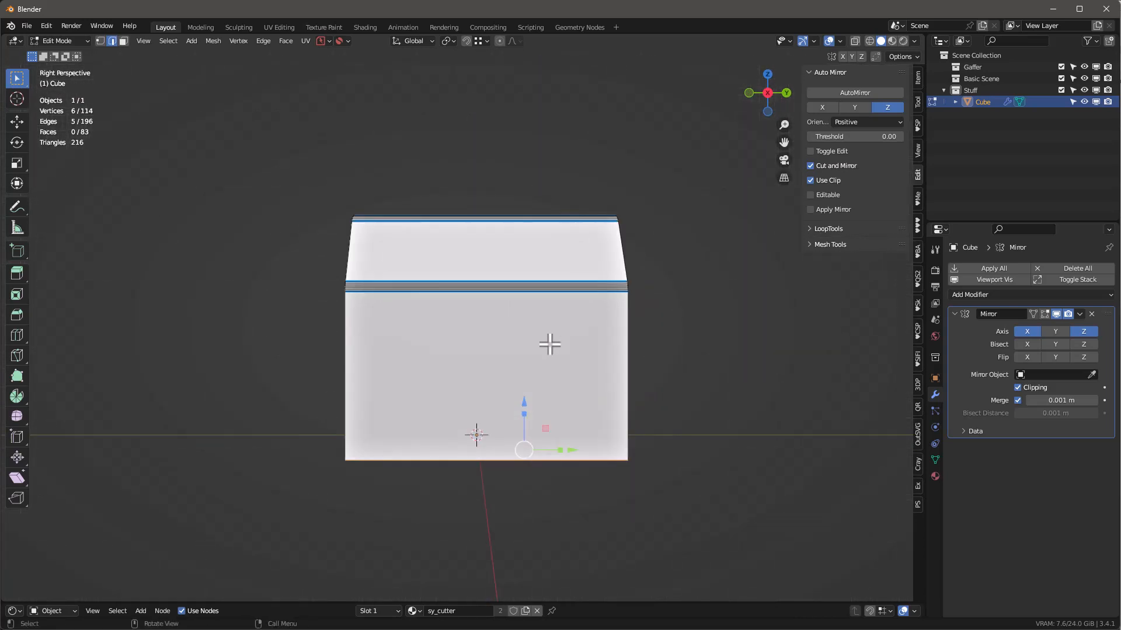
key("KP_5")
scroll(543, 338, "up", 1)
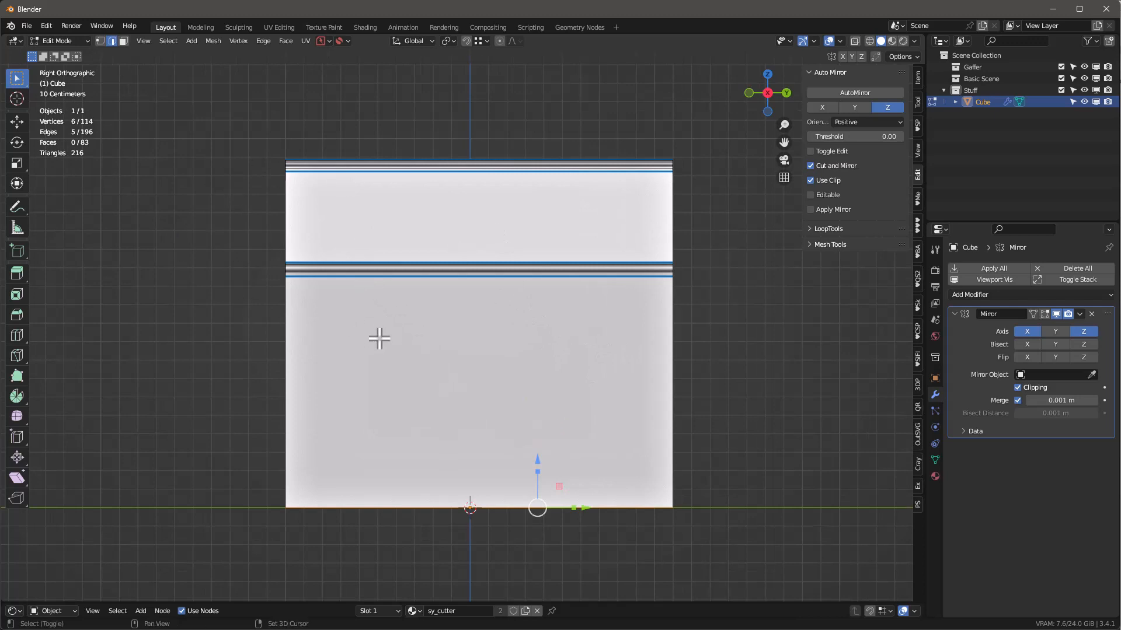
Step: Knife a straight vertical cut through the whole quarter mesh near its open front edge, with angle constraint and cut-through enabled
middle_click_drag(378, 335, 440, 330, "shift")
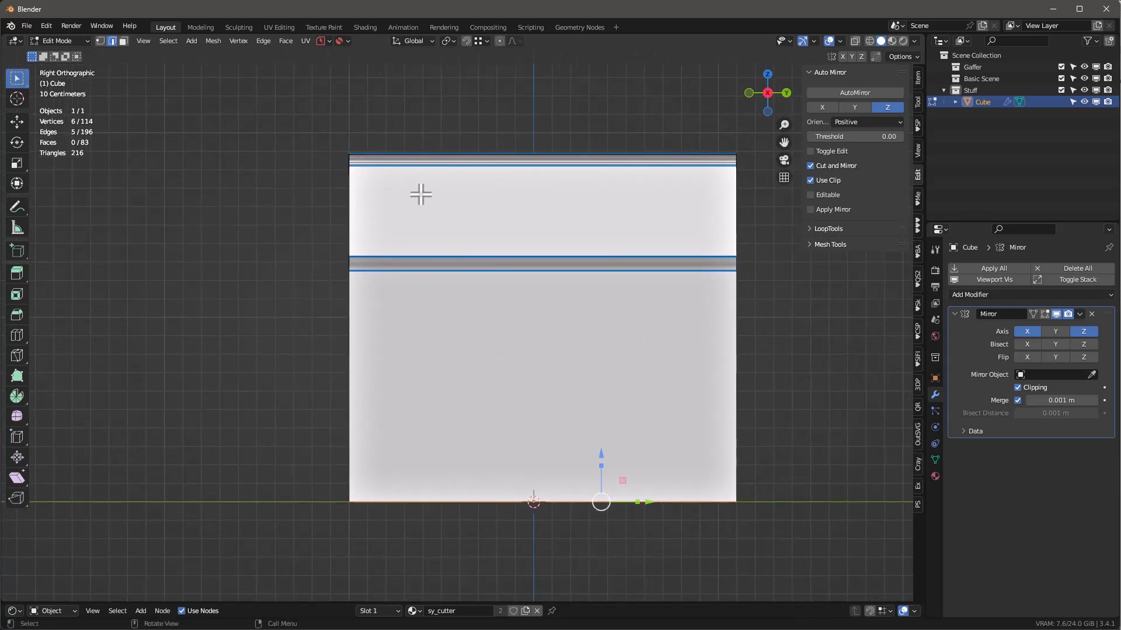
key("k")
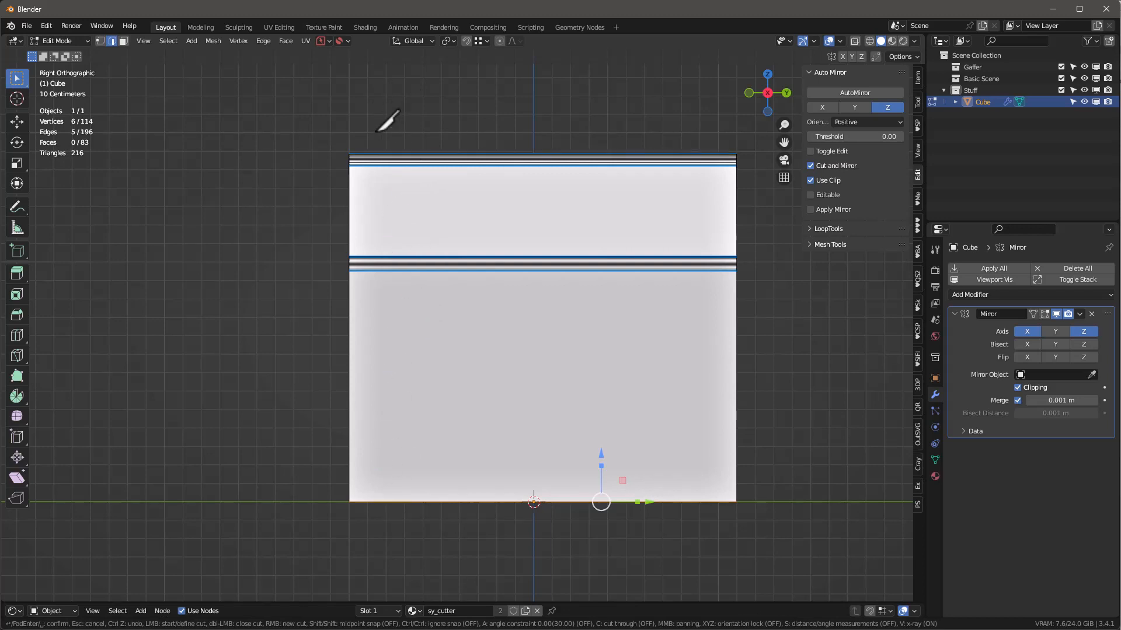
key("a")
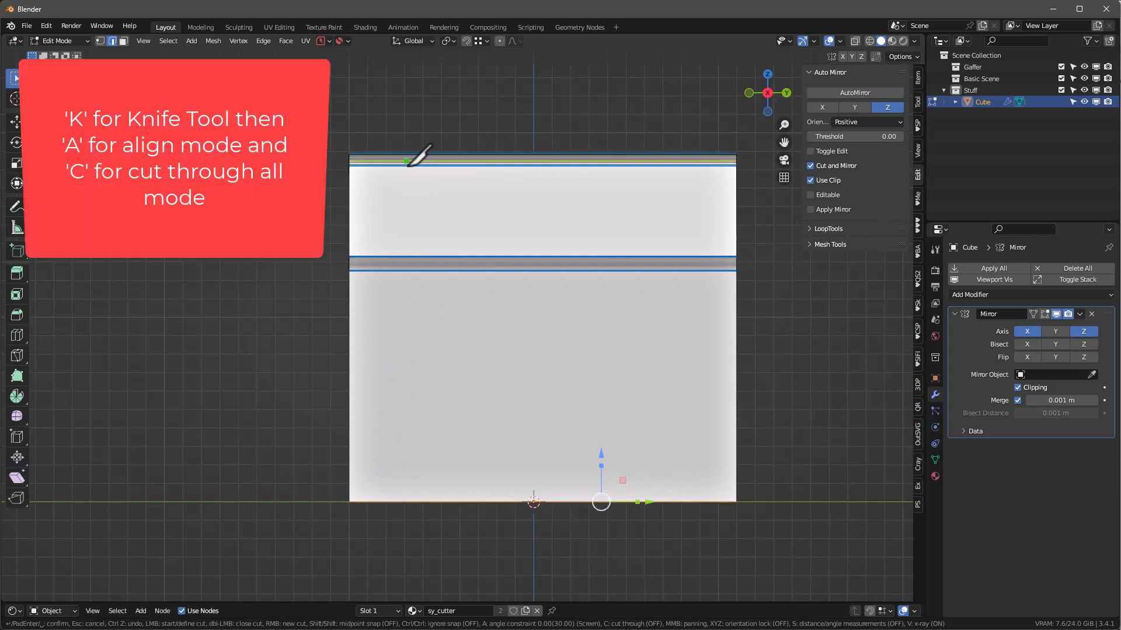
key("c")
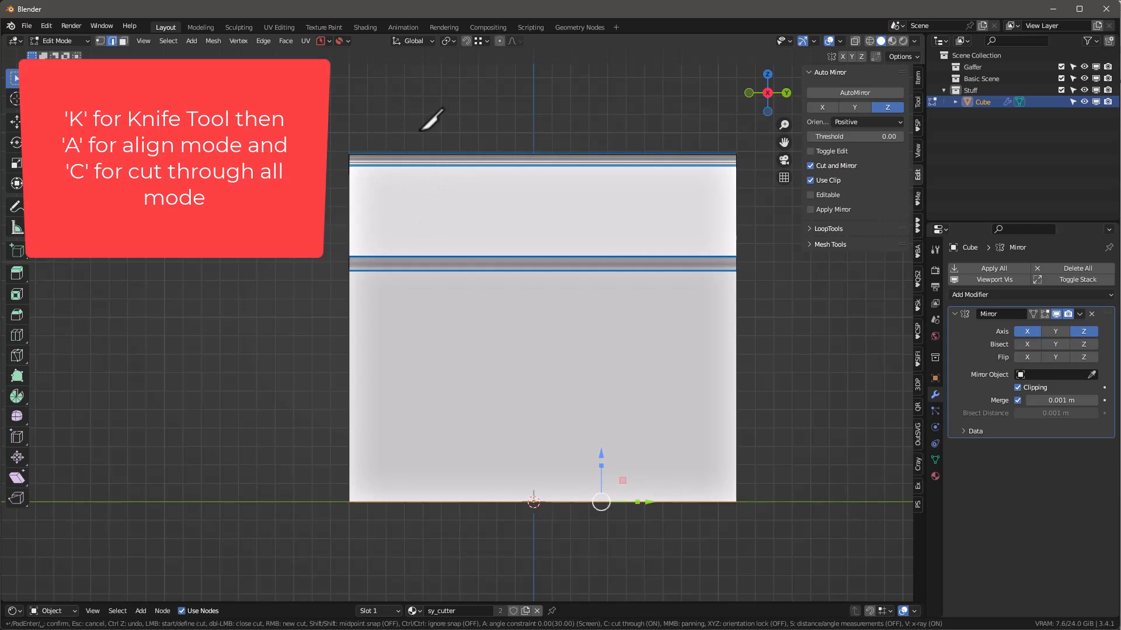
left_click(391, 155)
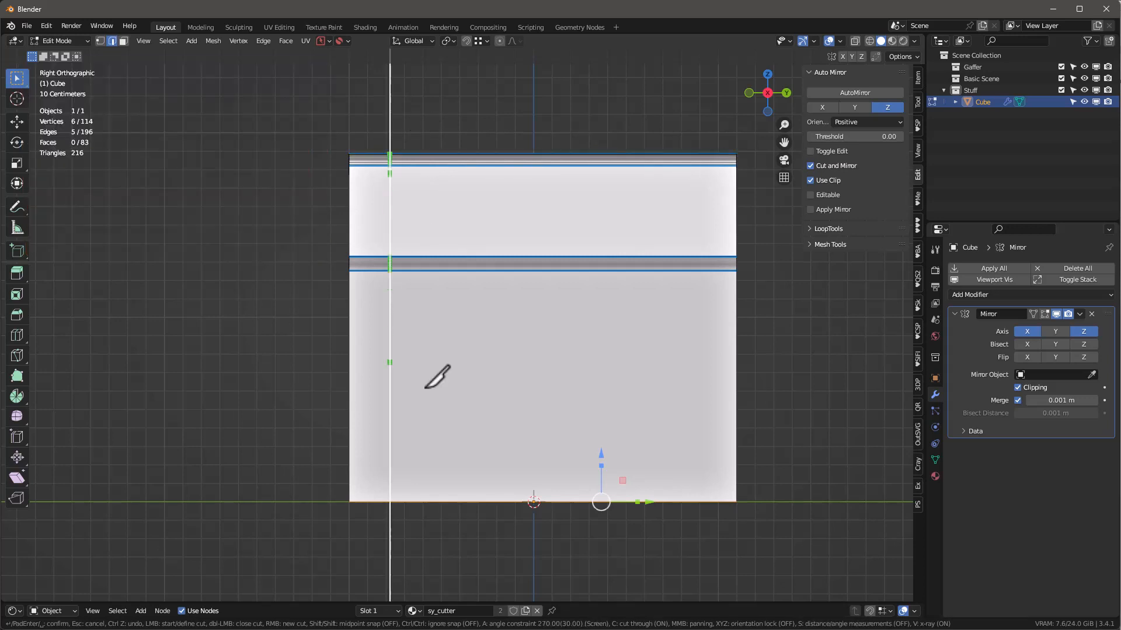
left_click(460, 513)
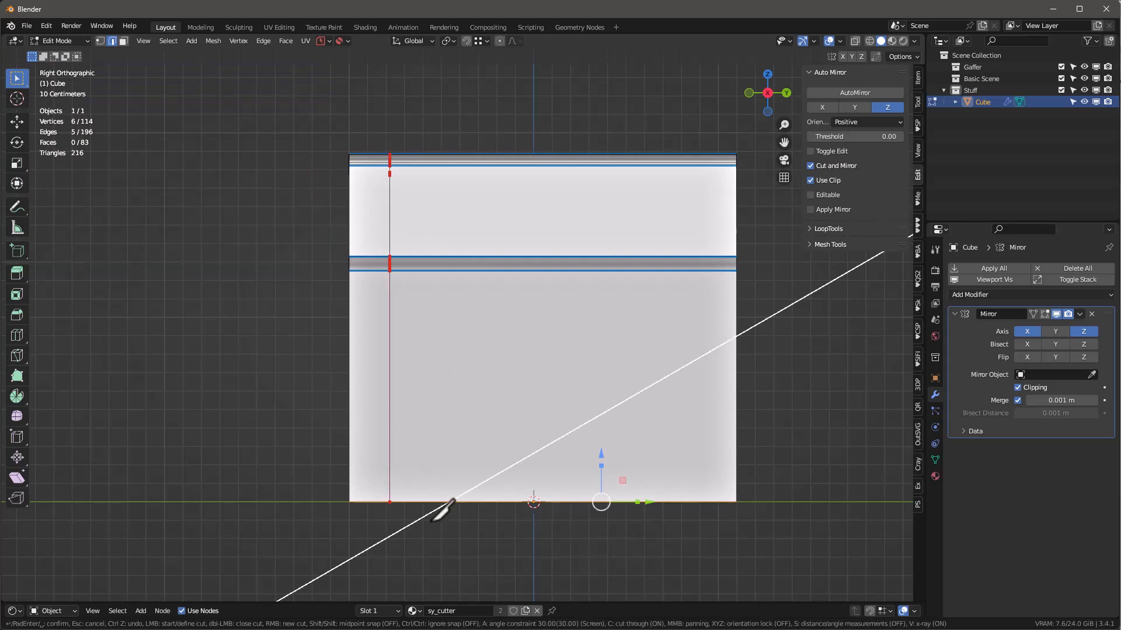
key("Return")
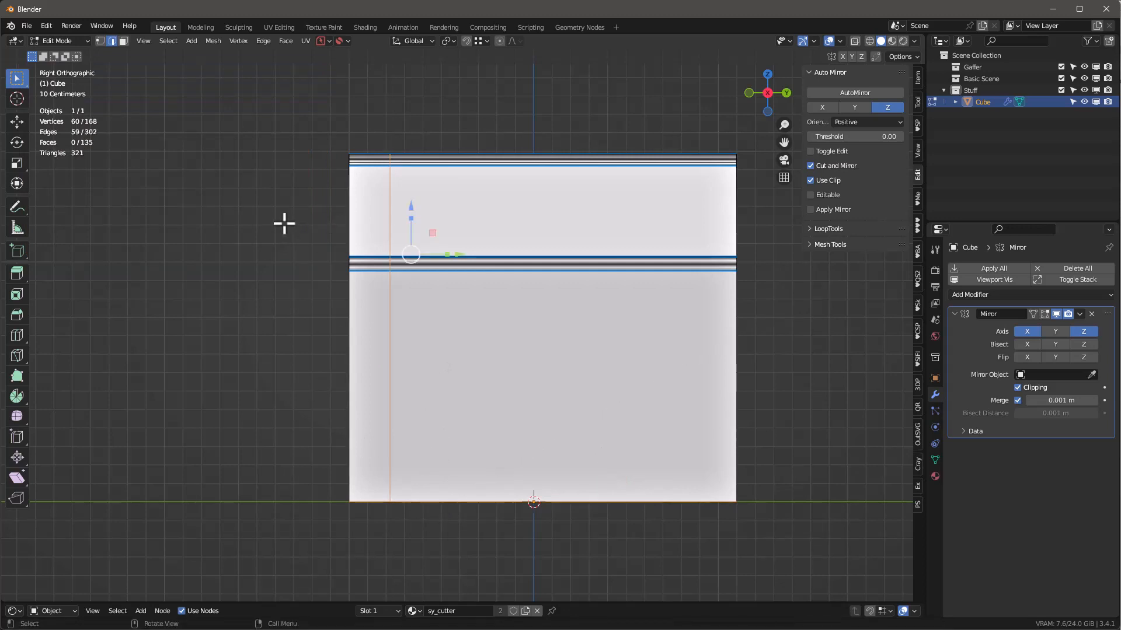
Step: Extend the vertical cut line straight across the top face to its far edge with an angle-constrained Knife cut
middle_click_drag(284, 223, 431, 230)
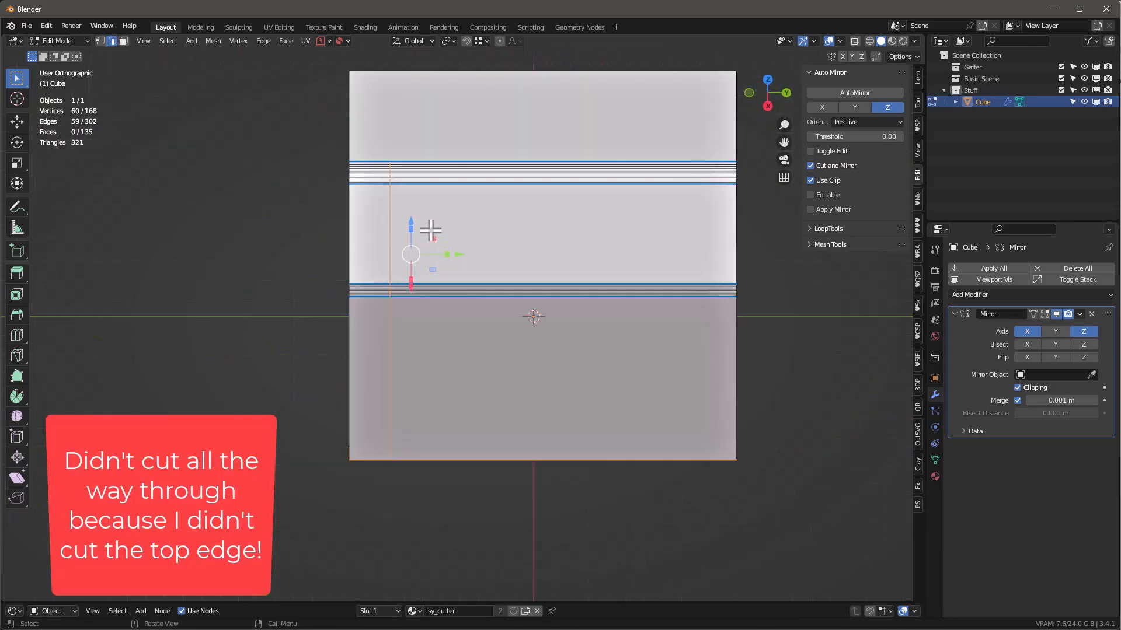
key("k")
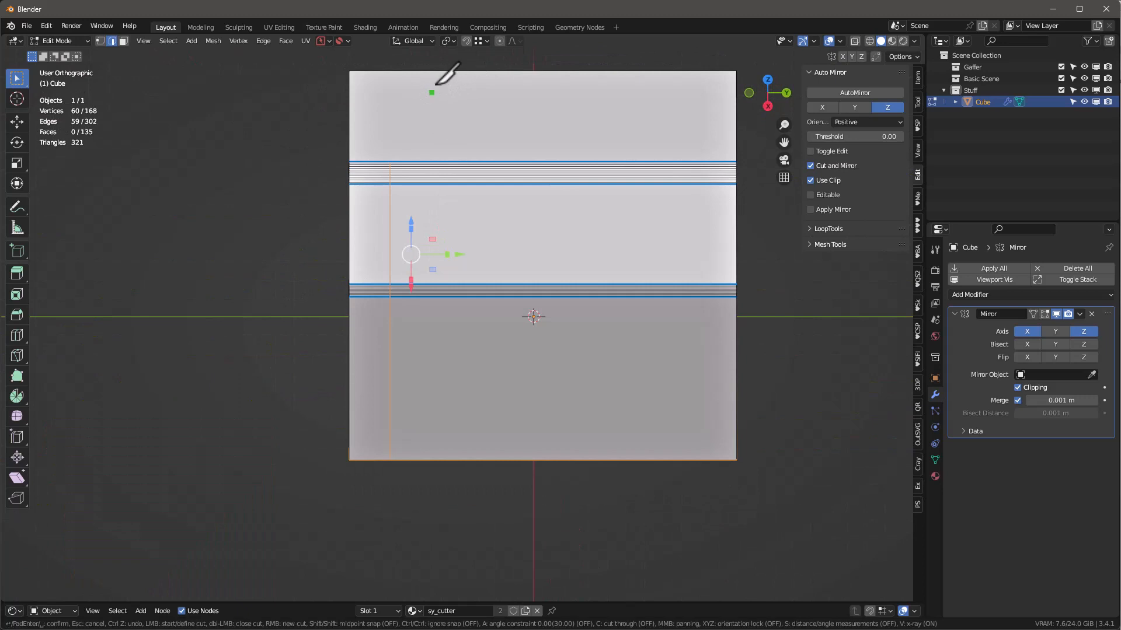
left_click(394, 185)
key("a")
left_click(407, 62)
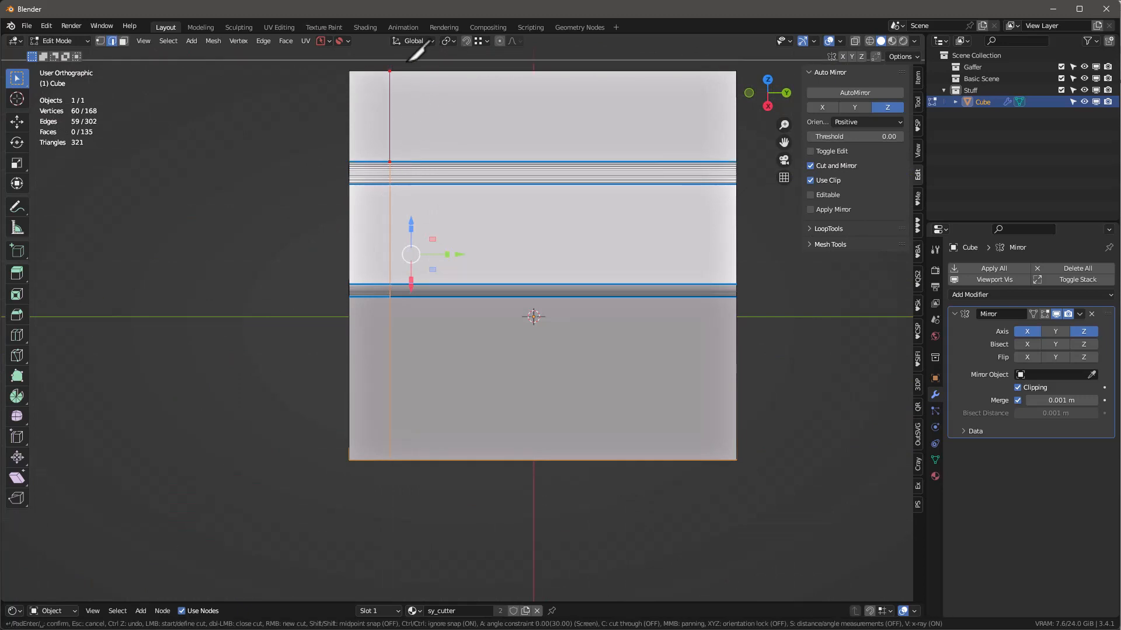
key("Return")
Step: Merge all vertices of the mesh by distance and check the mirrored box in Object Mode
scroll(431, 246, "up", 1)
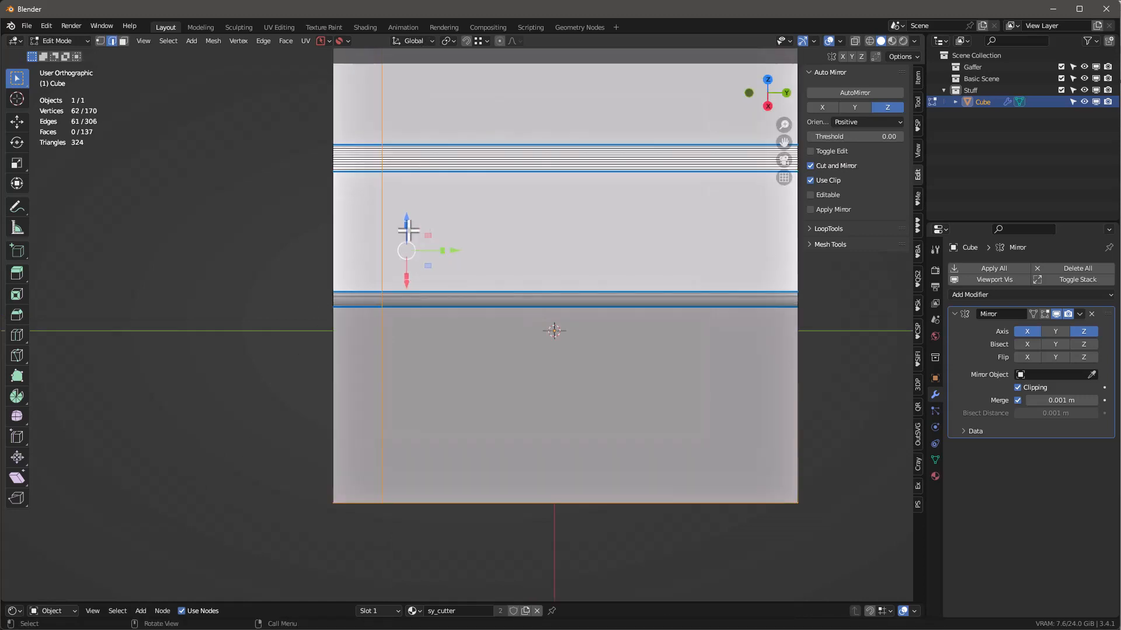
key("a")
key("m")
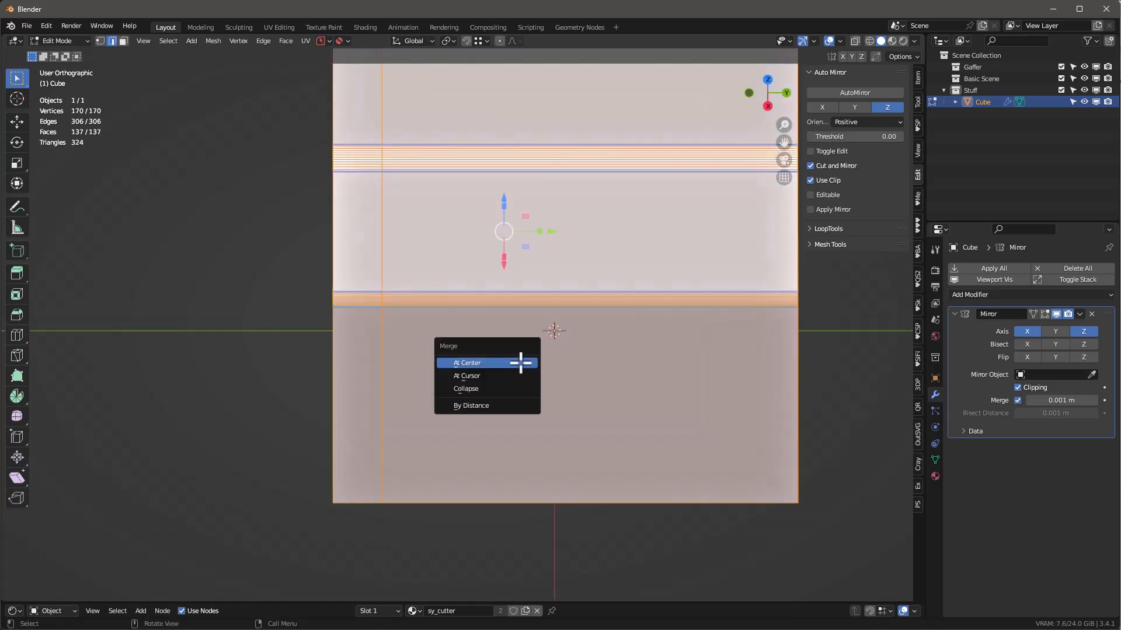
left_click(492, 404)
scroll(446, 470, "down", 2)
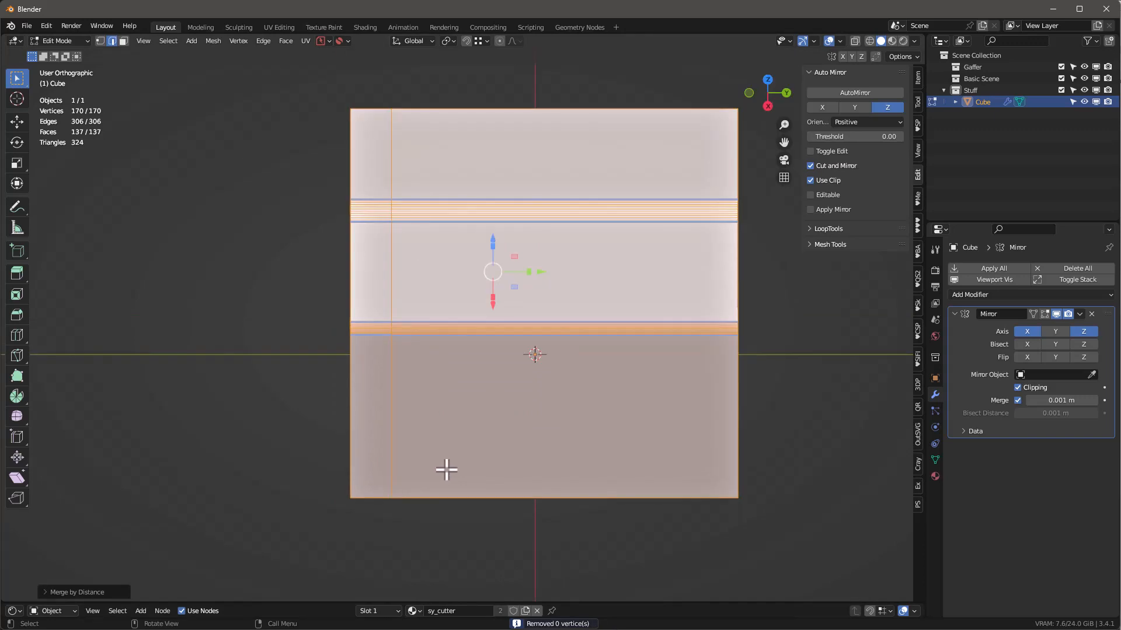
middle_click_drag(446, 470, 523, 314)
key("Tab")
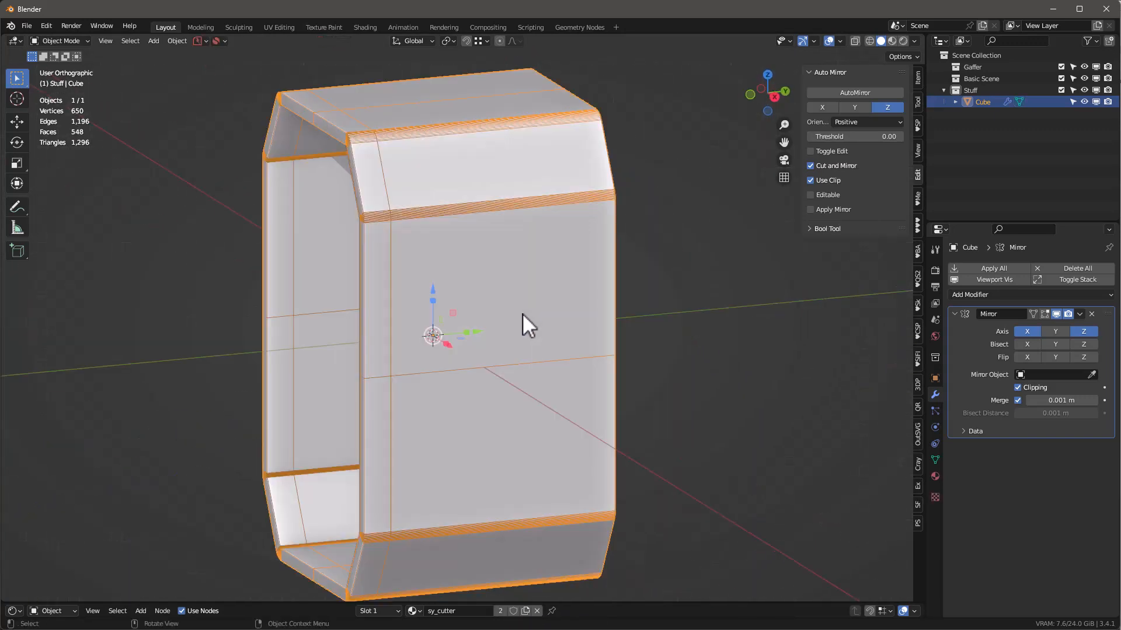
middle_click_drag(516, 235, 486, 267)
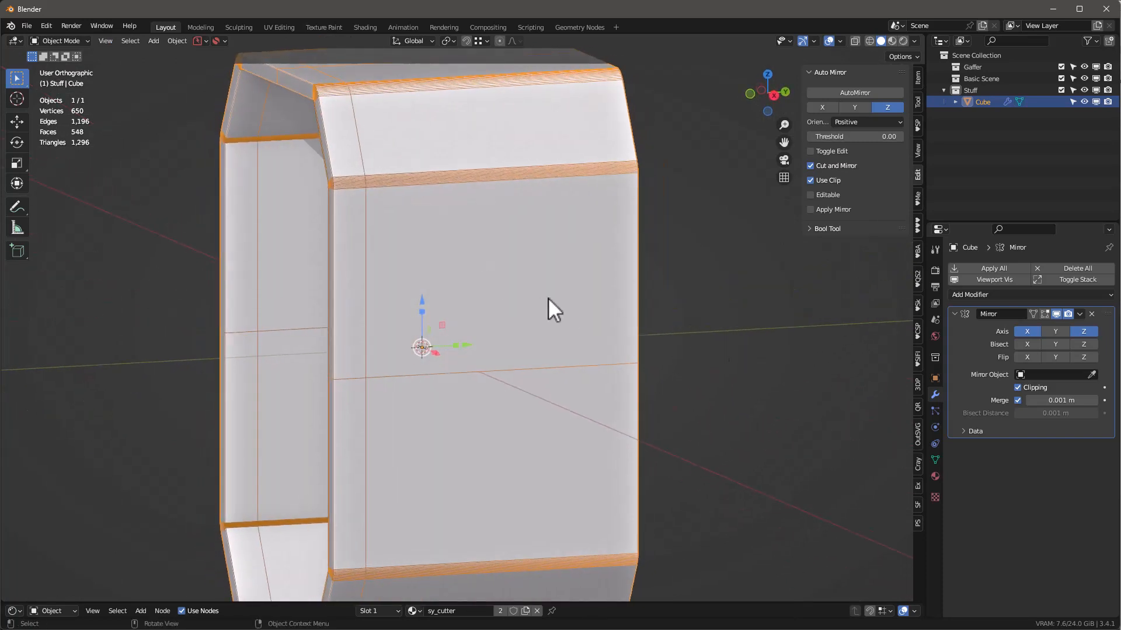
Step: Back in Edit Mode, poke the large side face behind the new cut line
key("Tab")
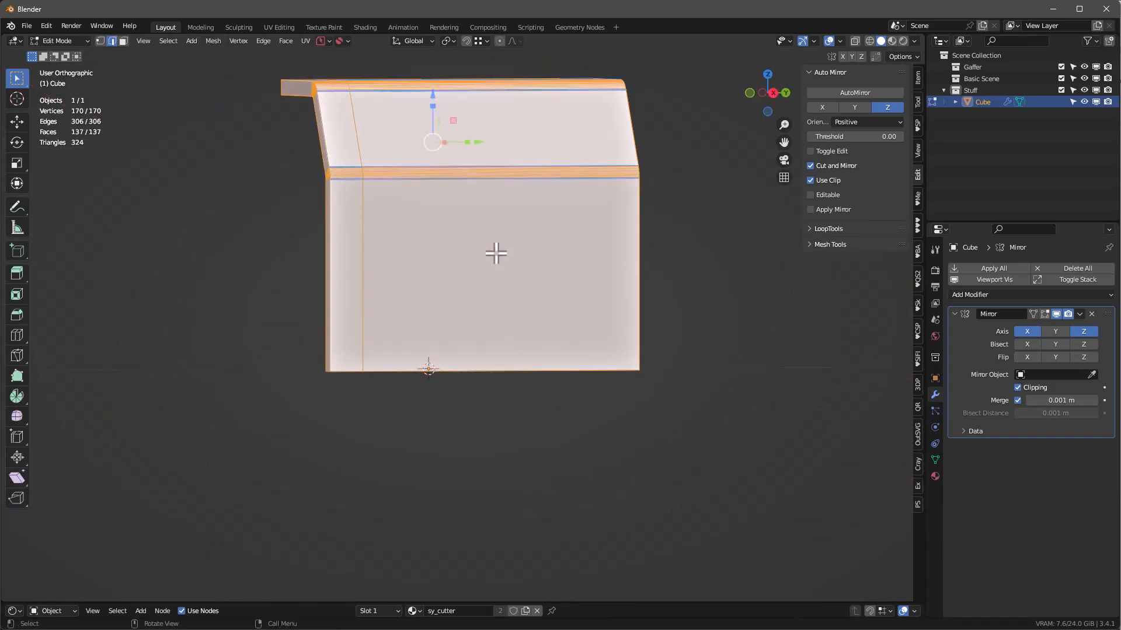
key("alt+a")
key("3")
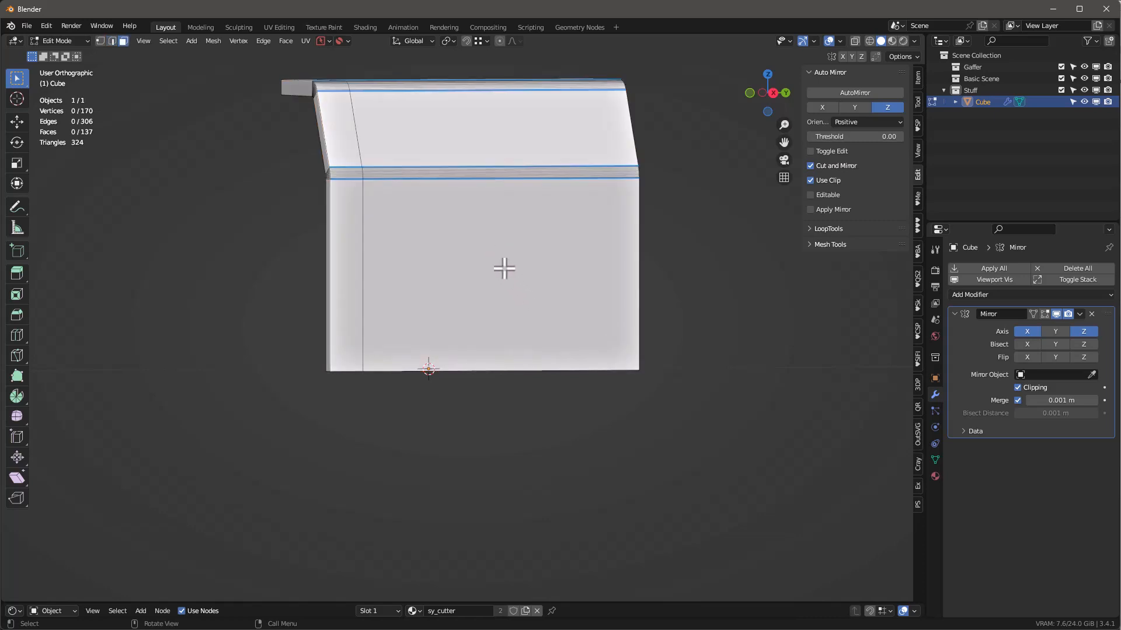
left_click(503, 271)
middle_click_drag(503, 271, 438, 176)
left_click(285, 40)
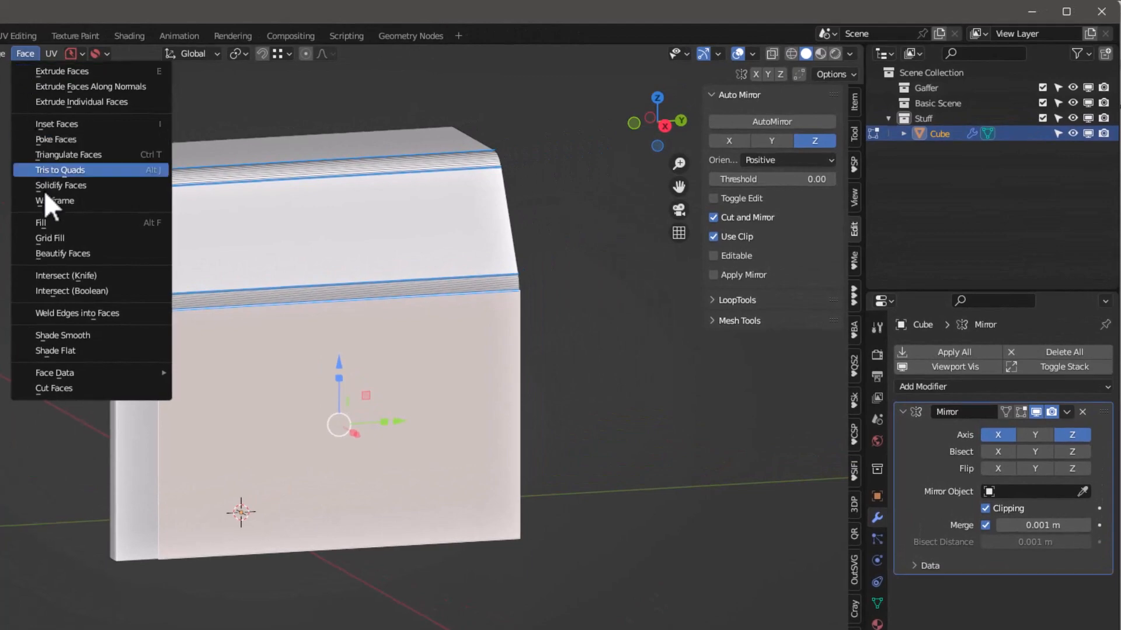
left_click(52, 140)
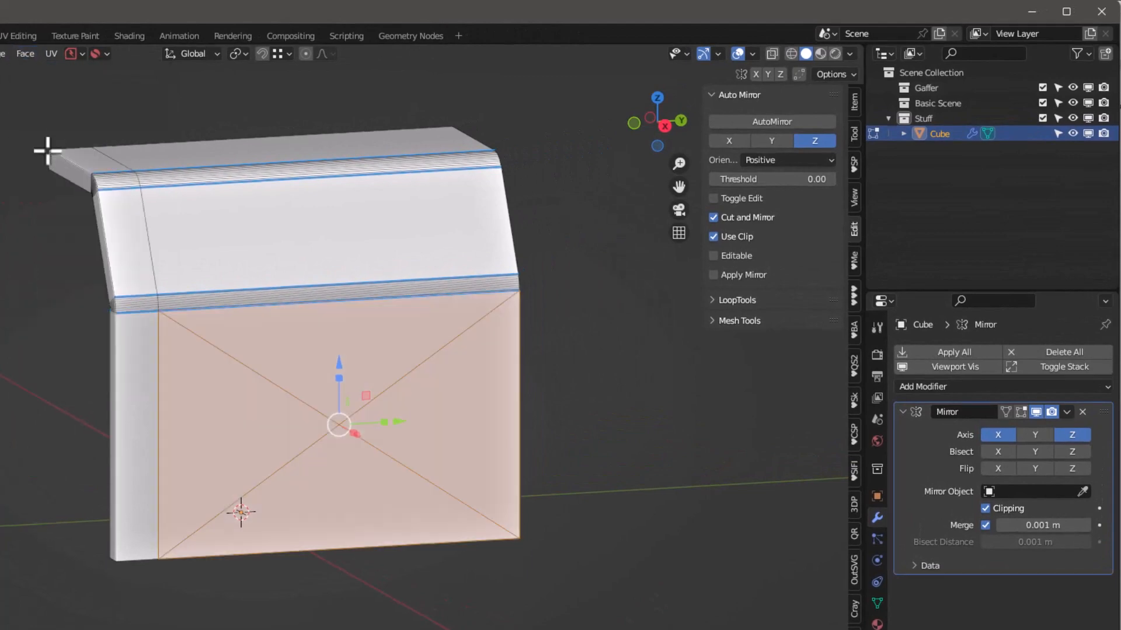
Step: Vertex-bevel the centre vertex of the poked side face with 8 segments and a width of about 0.4 m
scroll(462, 361, "up", 2)
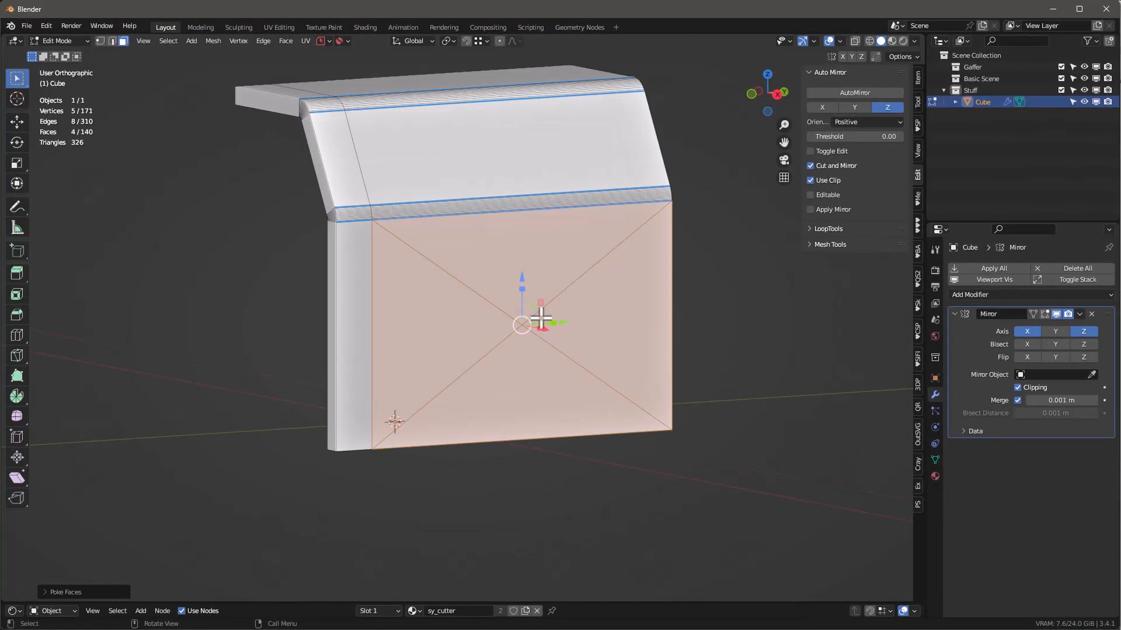
key("1")
left_click(438, 372)
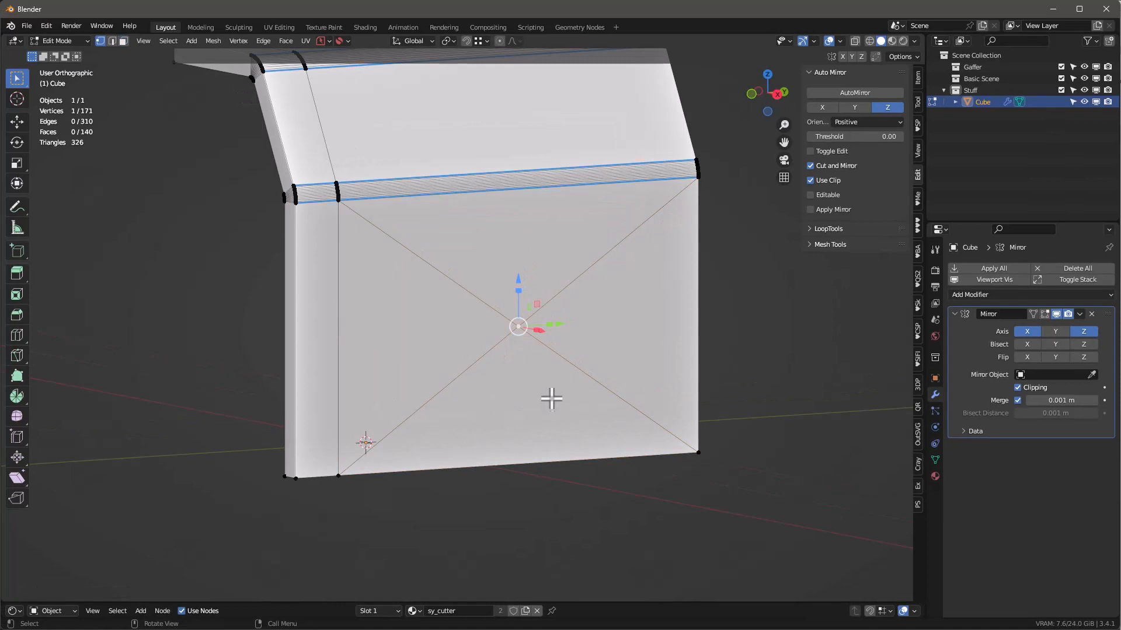
mouse_move(551, 399)
middle_mouse_down()
mouse_move(540, 362)
mouse_move(552, 387)
middle_mouse_up()
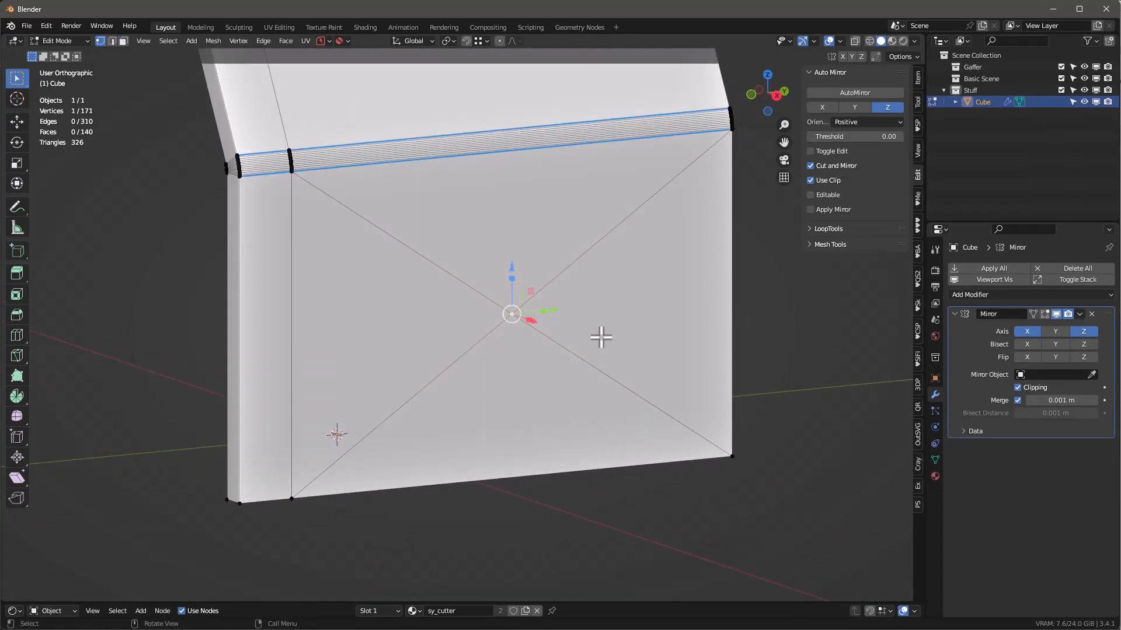
middle_click_drag(601, 337, 580, 321)
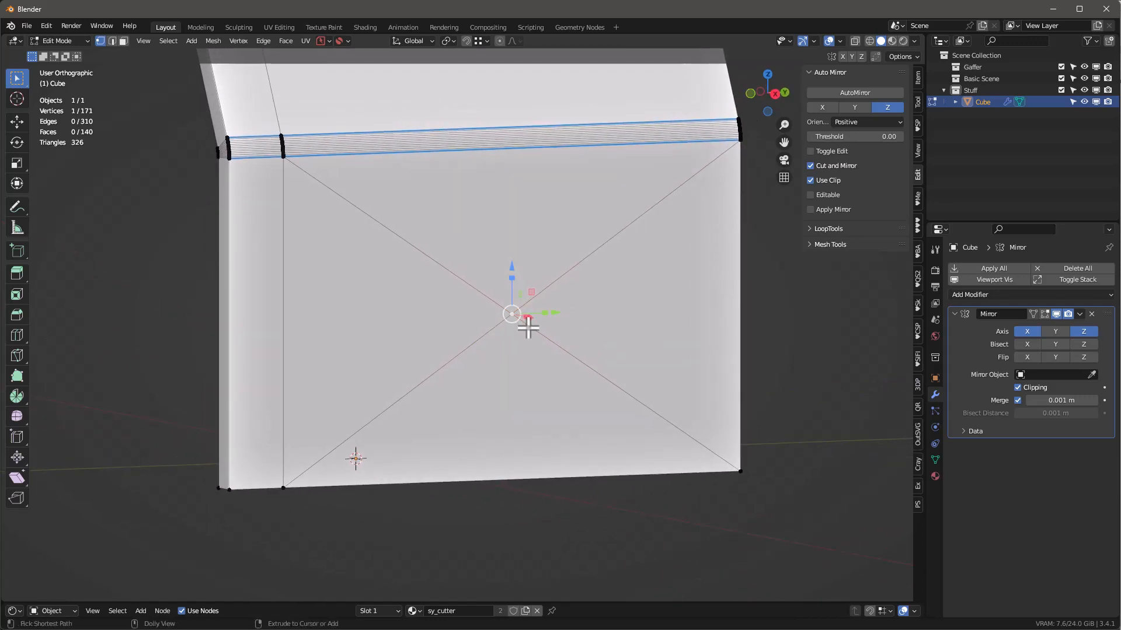
key("ctrl+shift+b")
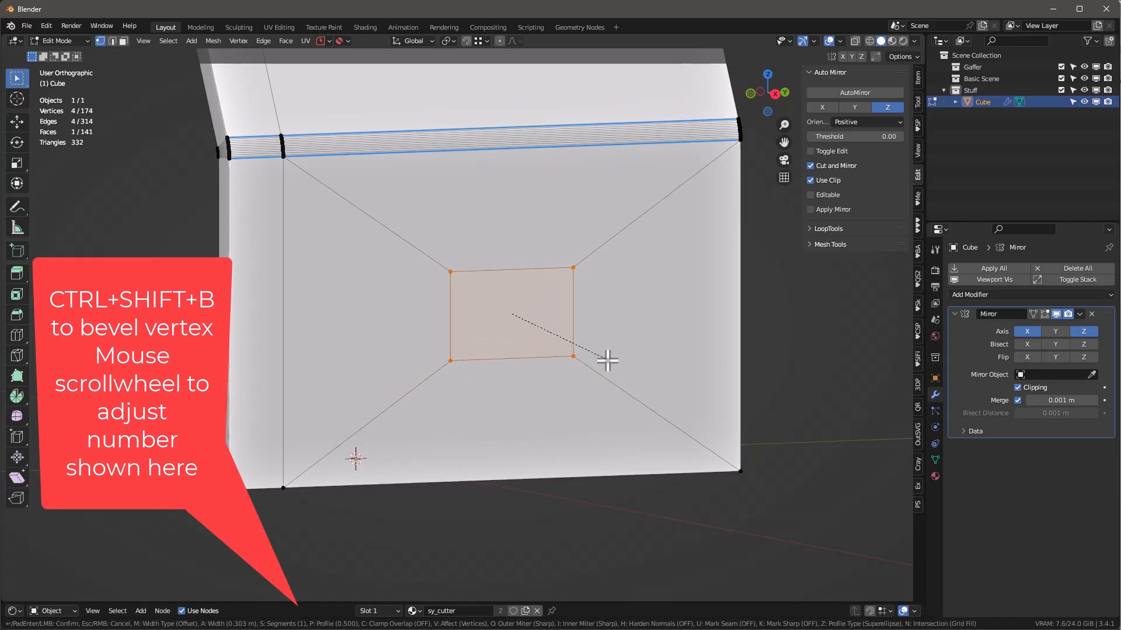
scroll(601, 364, "up", 2)
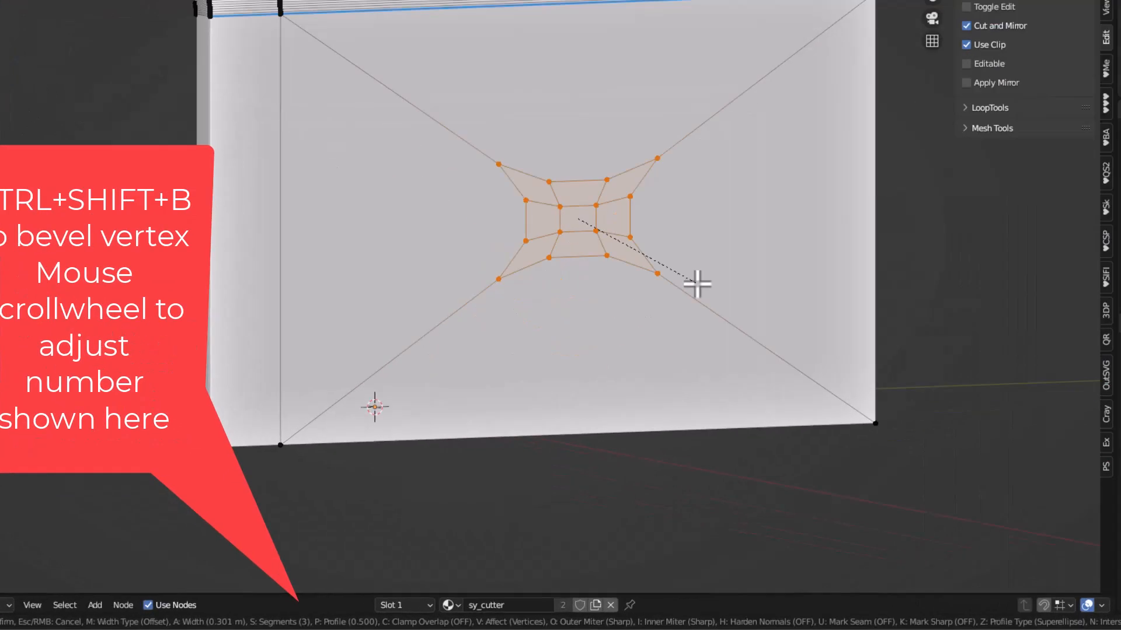
scroll(697, 285, "up", 2)
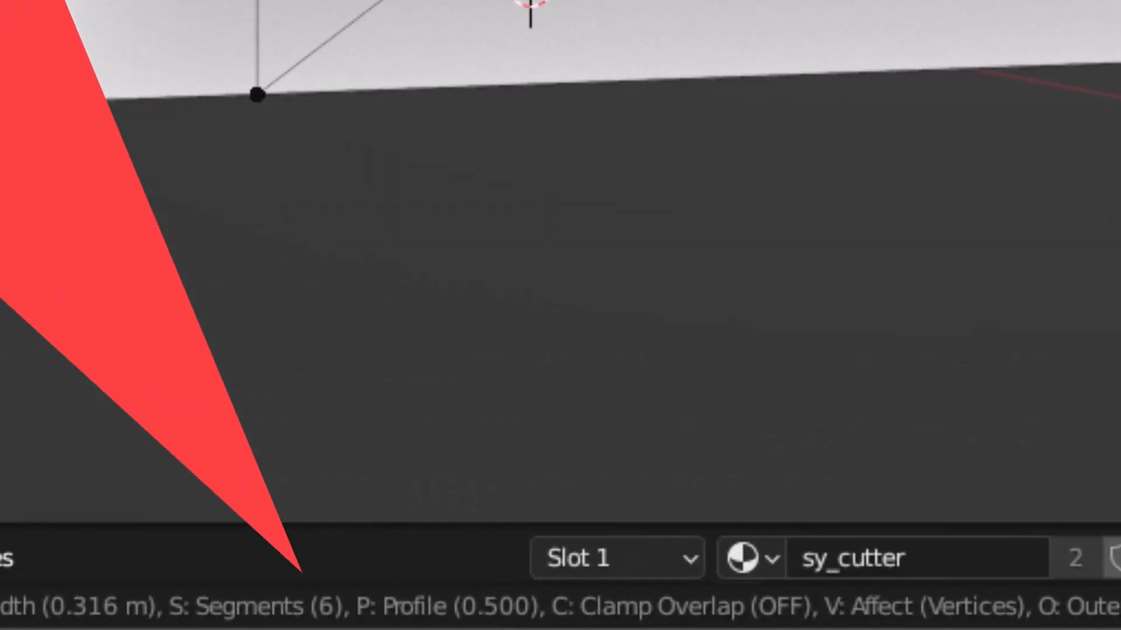
scroll(561, 292, "up", 2)
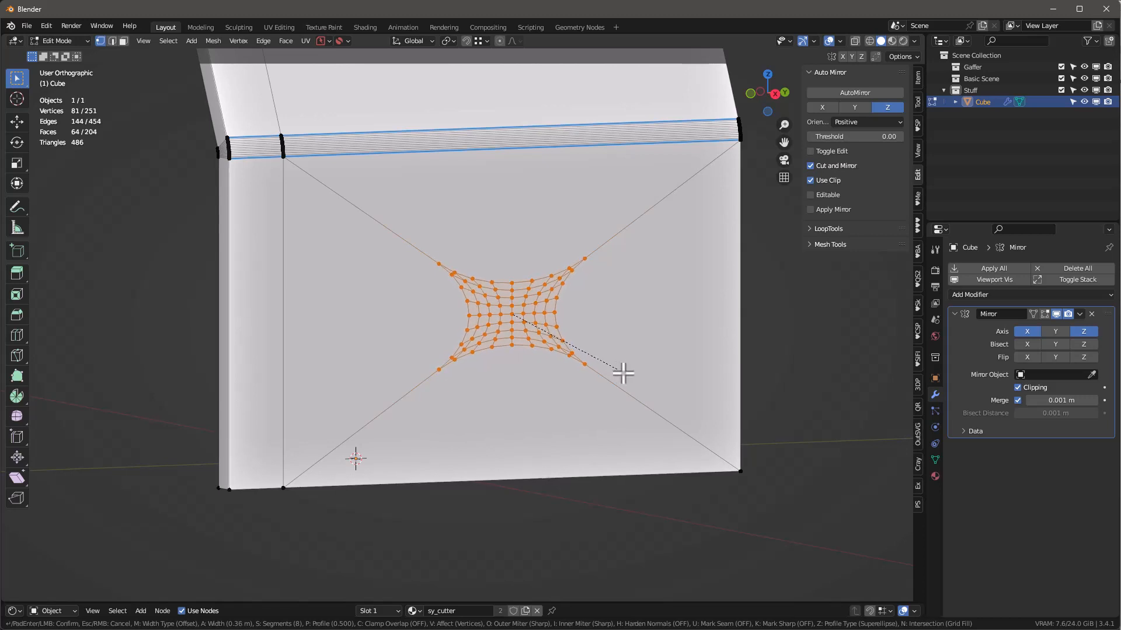
left_click(622, 377)
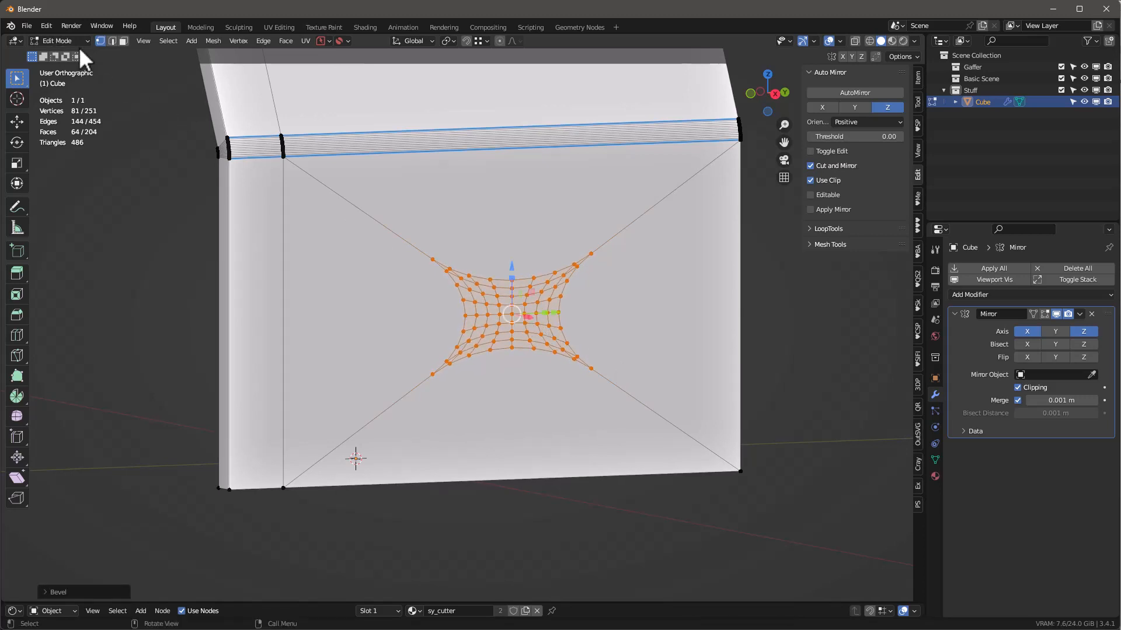
Step: Look up the LoopTools add-on in the preferences to check whether it is enabled
left_click(314, 62)
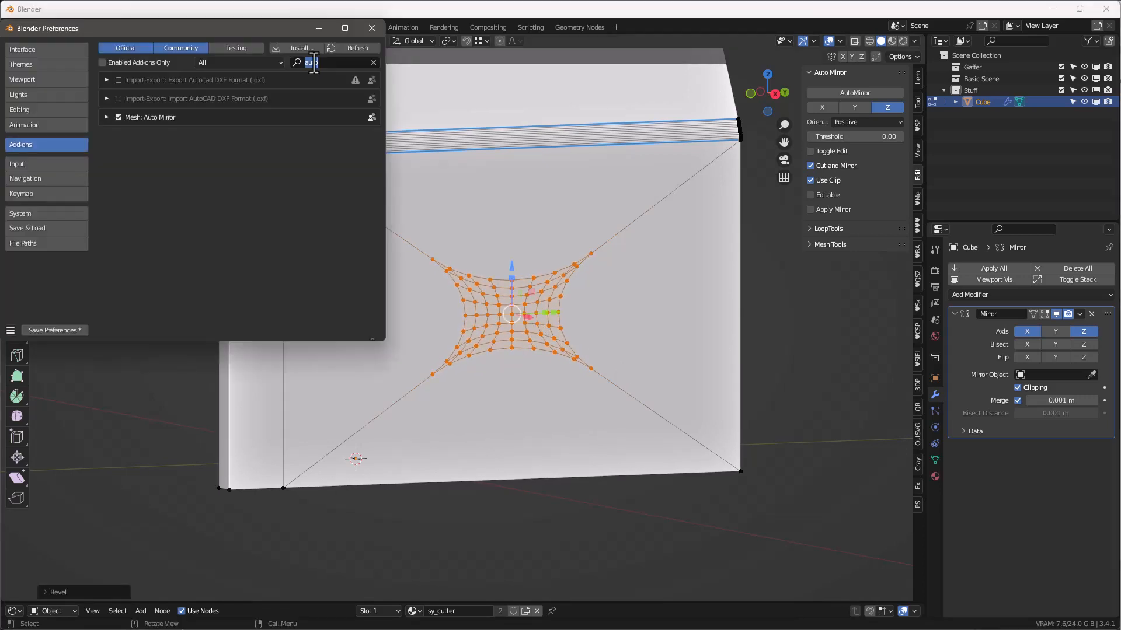
type("loop")
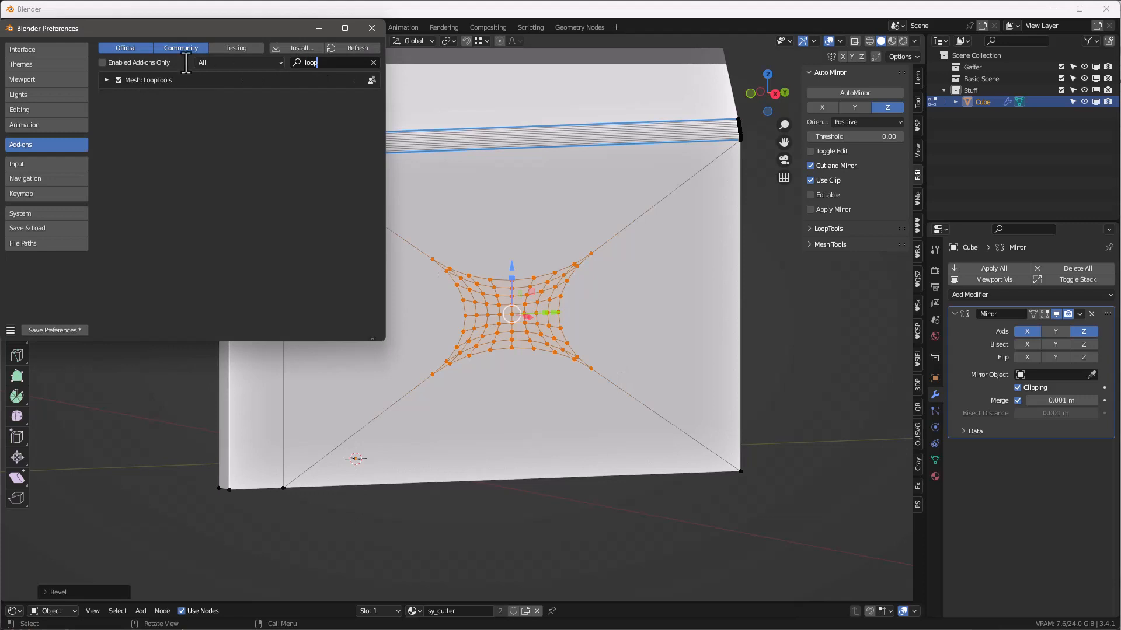
left_click(372, 28)
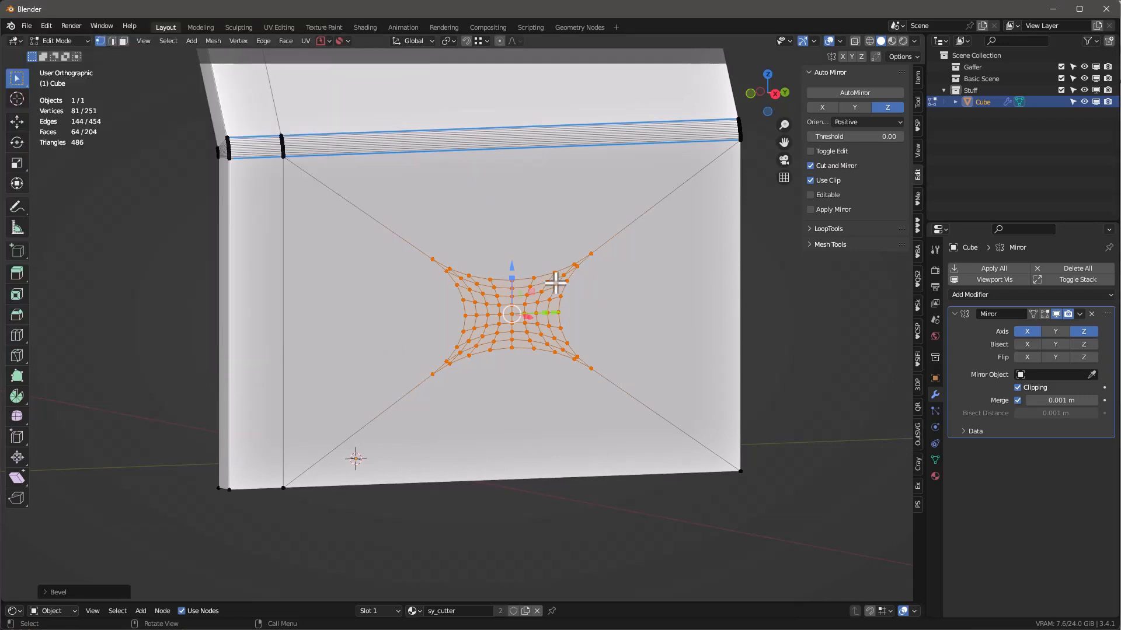
Step: Shape the beveled vertices into a circle with LoopTools and switch to face selection
right_click(556, 282)
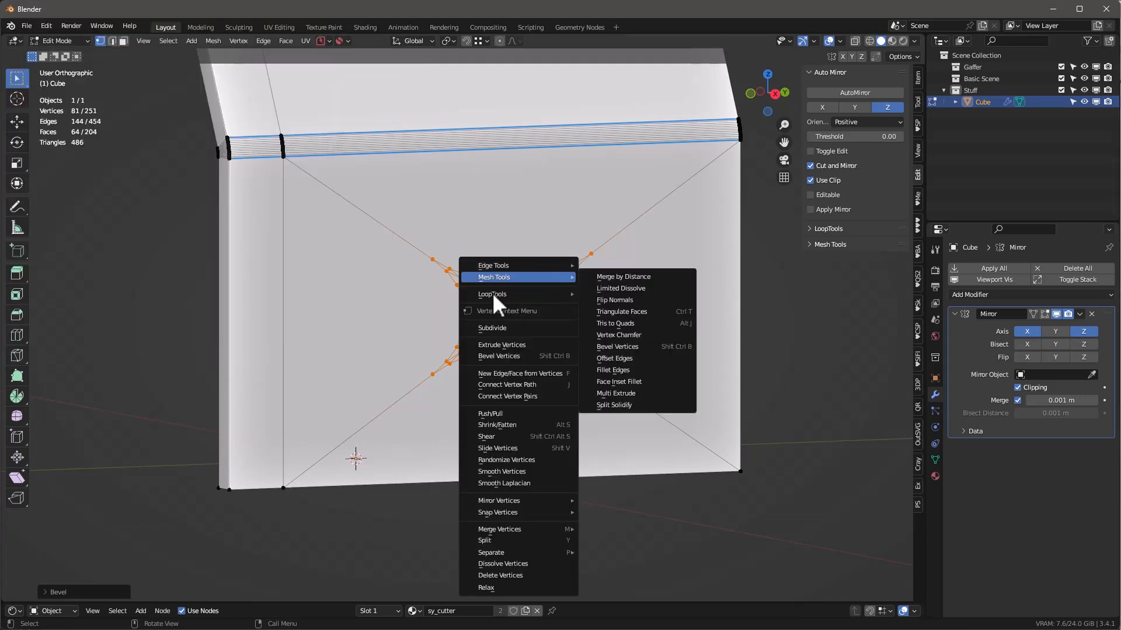
mouse_move(492, 294)
left_click(588, 306)
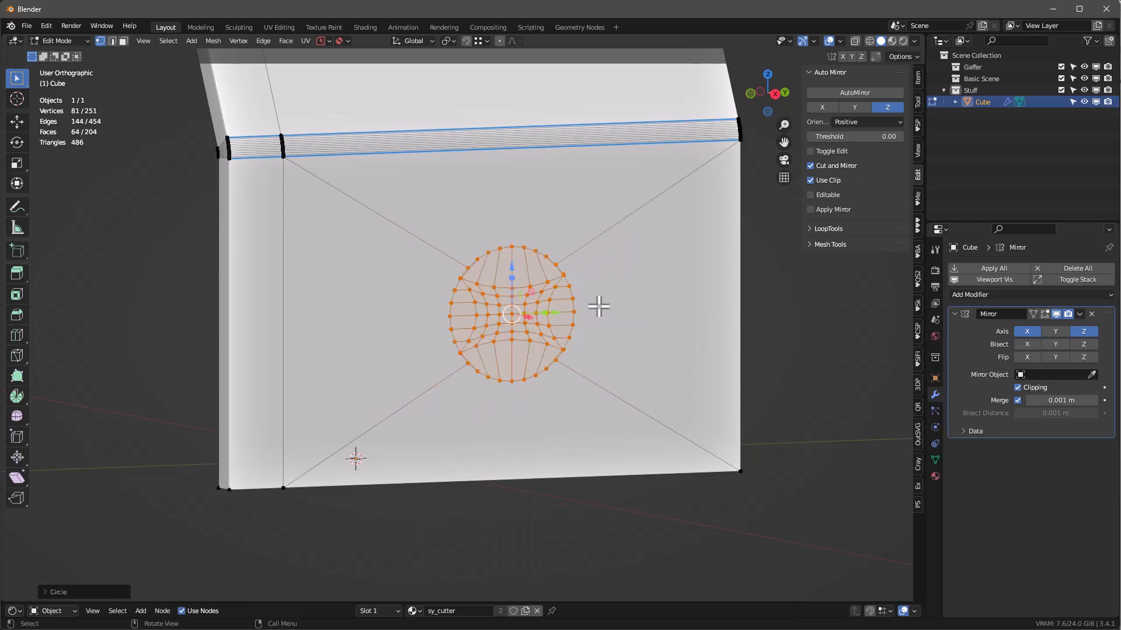
scroll(599, 306, "down", 2)
scroll(593, 307, "up", 2)
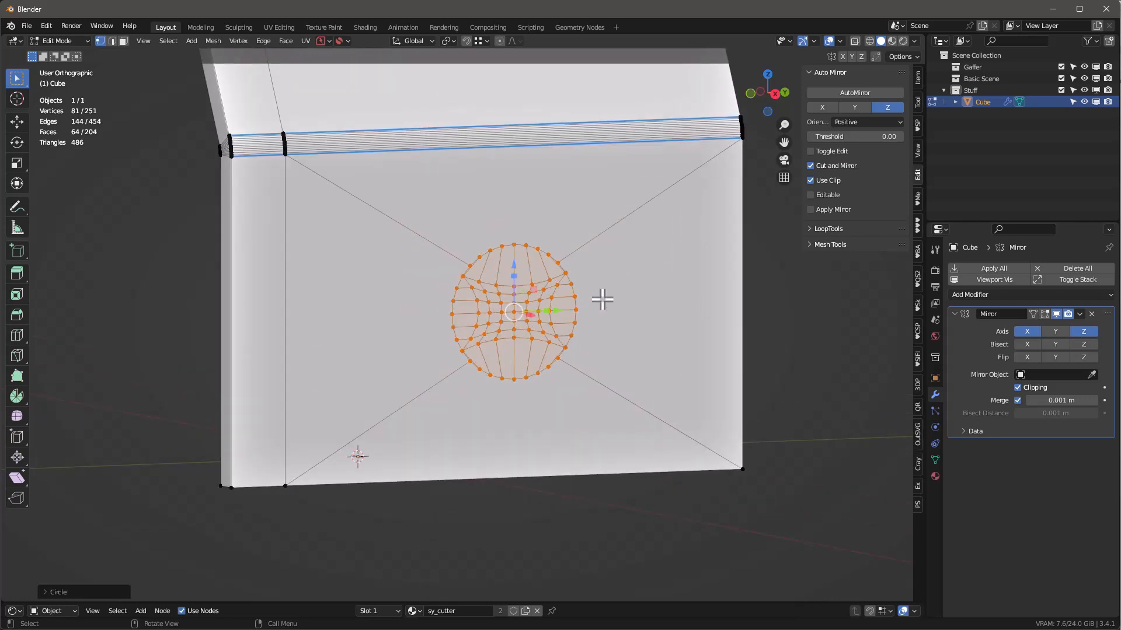
key("3")
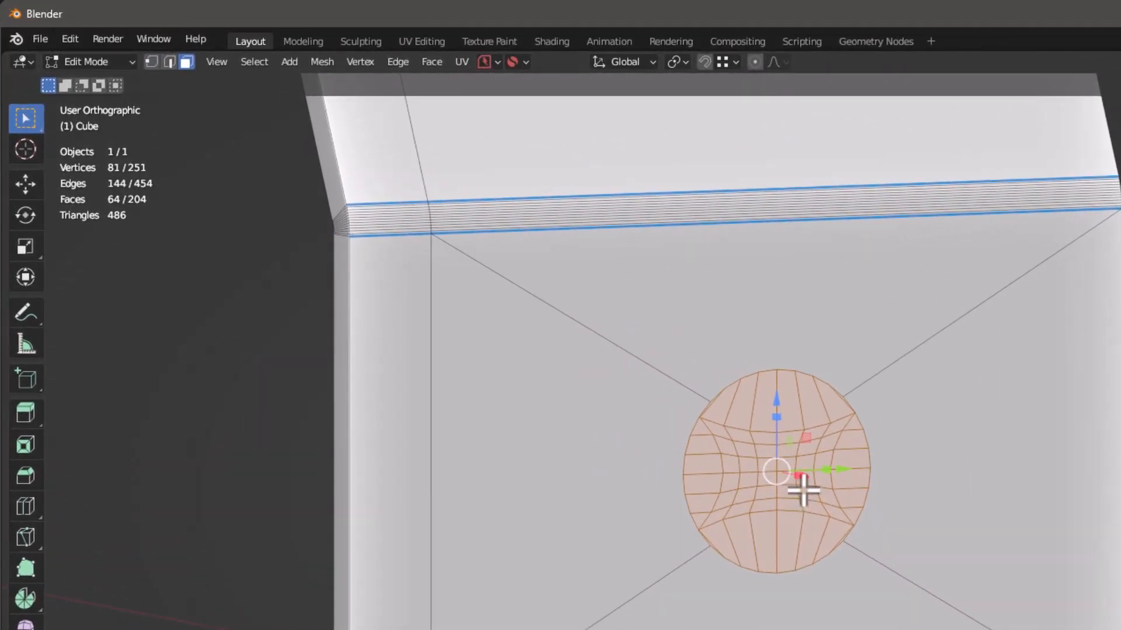
Step: Try a Limited Dissolve on the selected faces inside the circle, and undo it
left_click(214, 41)
mouse_move(368, 465)
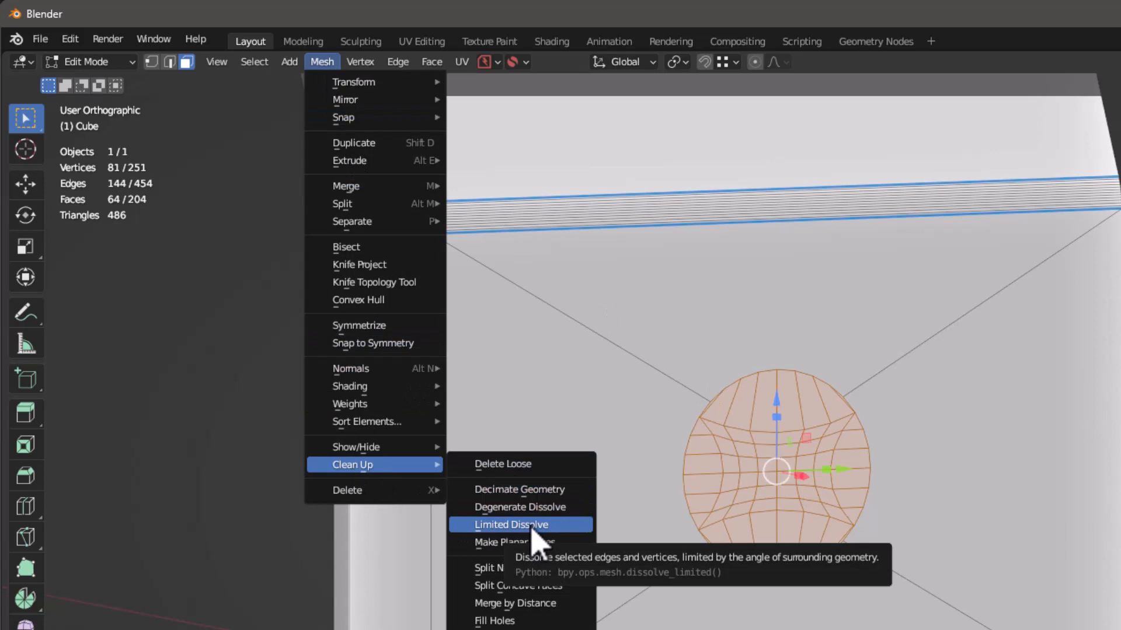
left_click(532, 526)
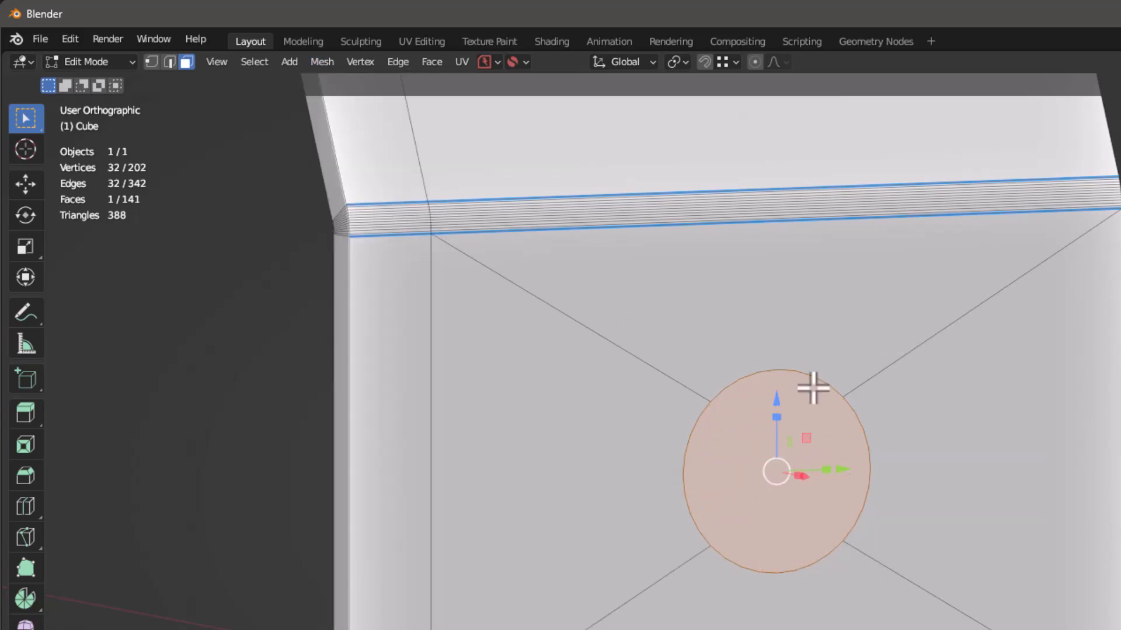
key("ctrl+z")
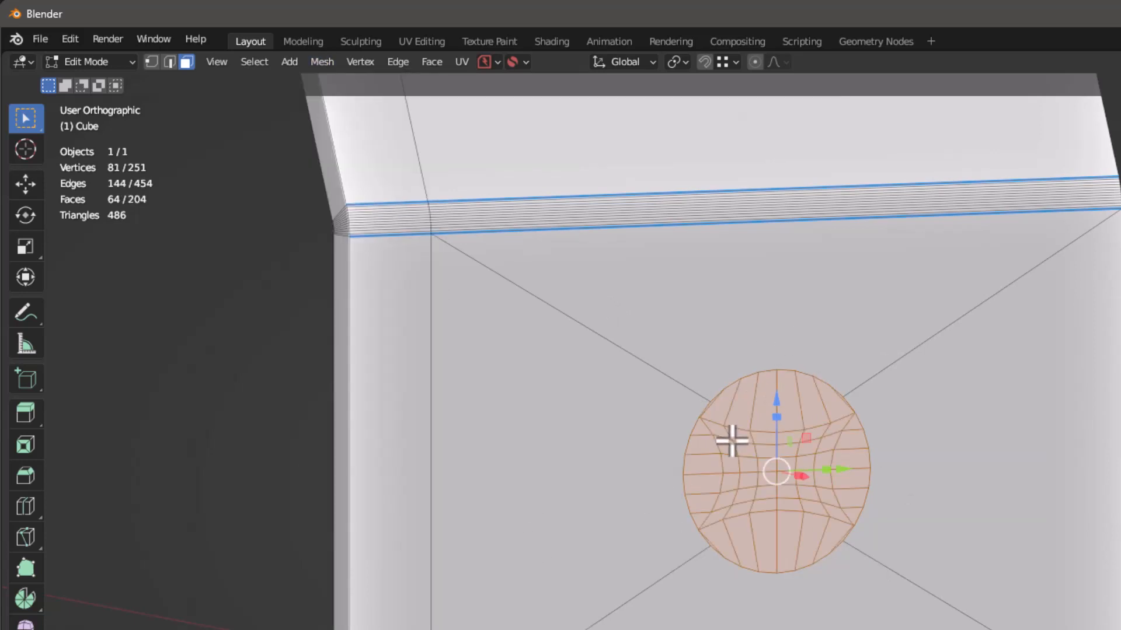
Step: Limited-dissolve the faces inside the circle into a single face with a max angle of 1°
key("x")
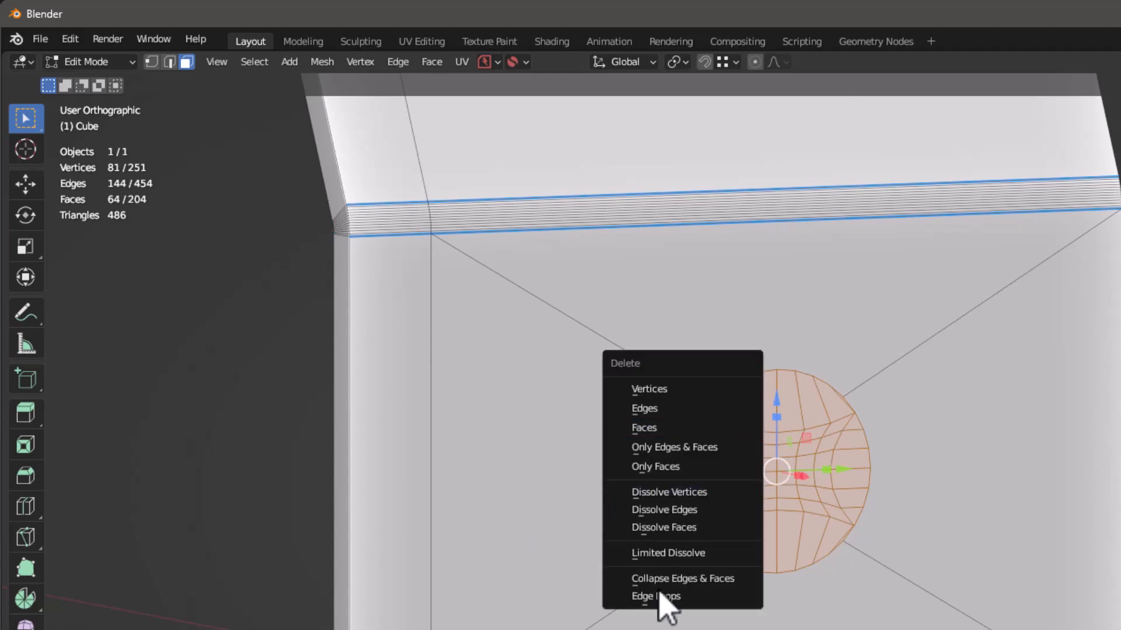
left_click(672, 555)
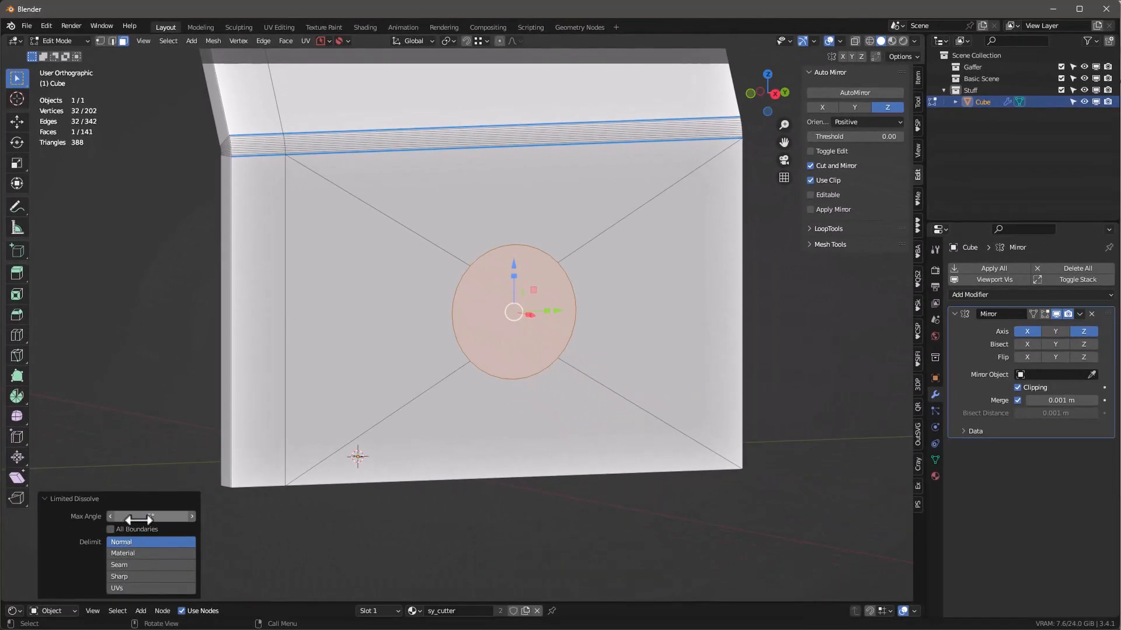
left_click(150, 516)
key("Return")
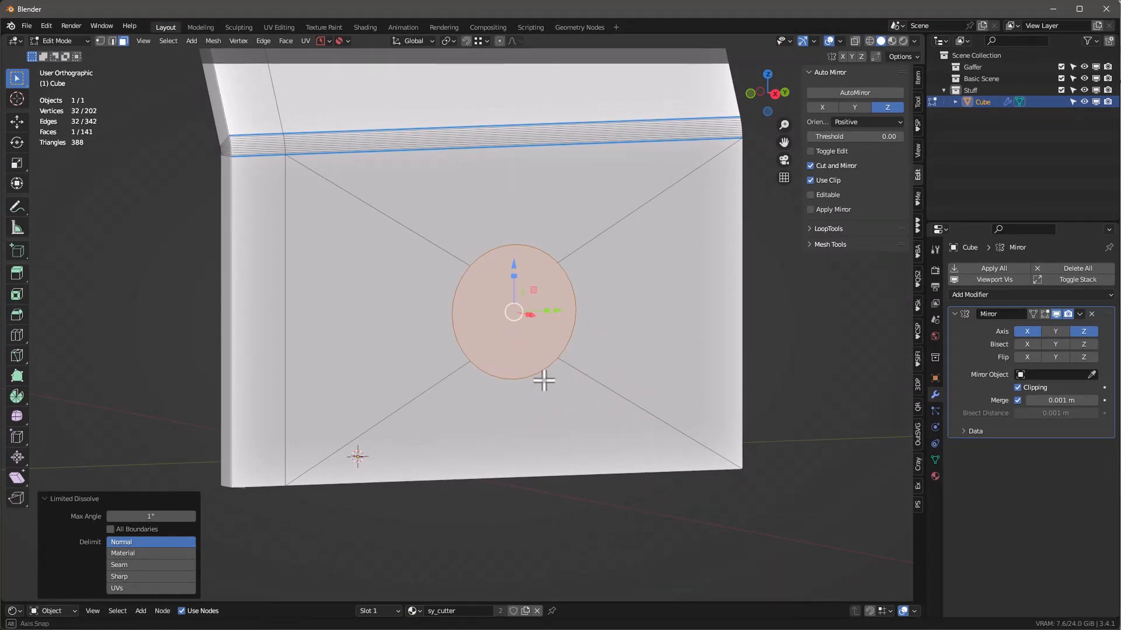
Step: In the right orthographic view, scale the circular face down to about 0.68 of its size
key("KP_3")
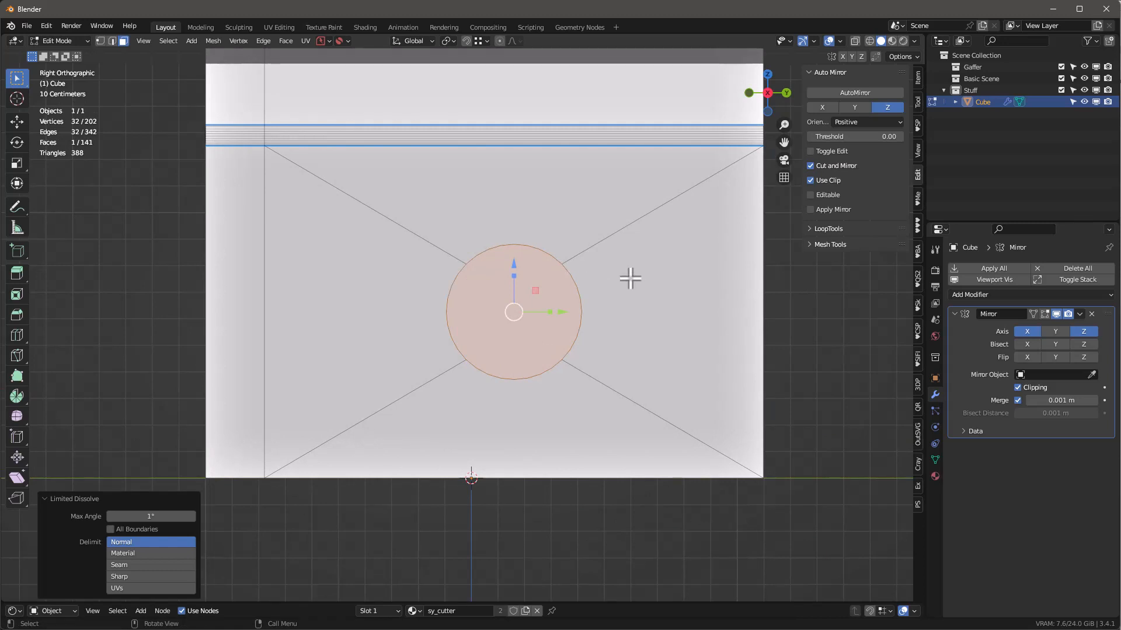
key("s")
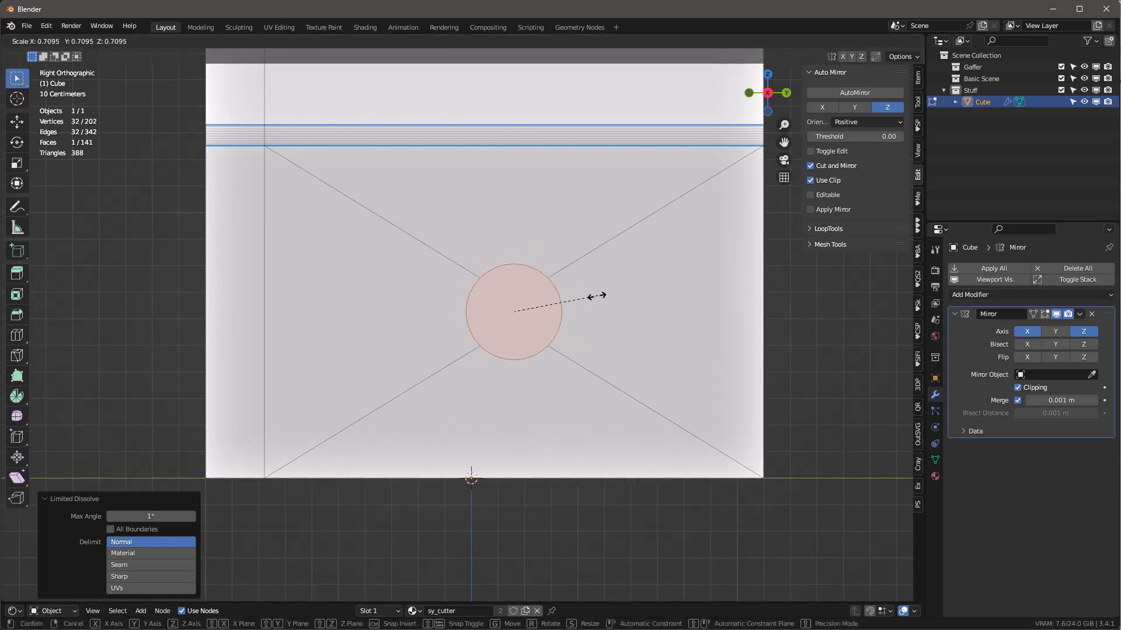
left_click(593, 297)
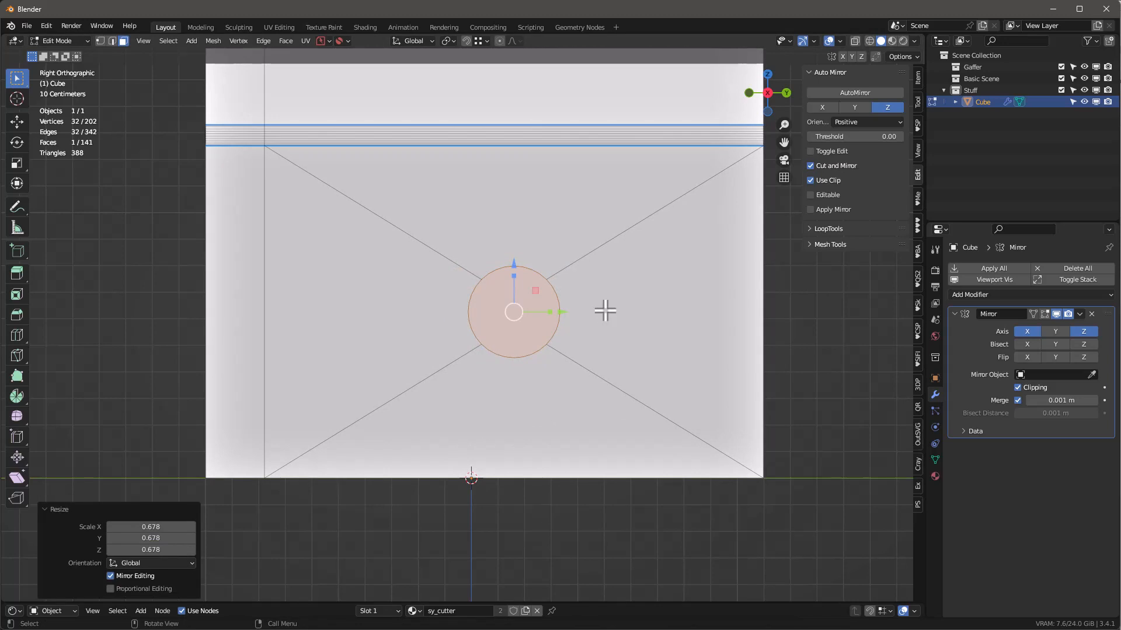
Step: Knife-cut an axis-aligned rectangle around the circle using angle constraint, with its corners on the side face's diagonal edges
key("k")
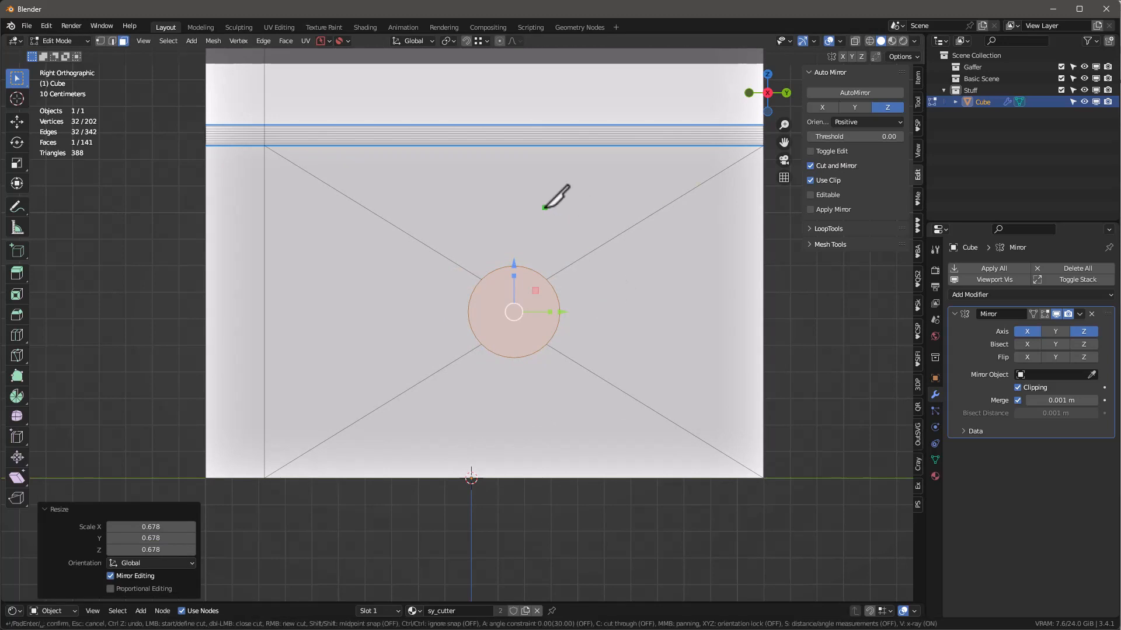
left_click(362, 204)
key("a")
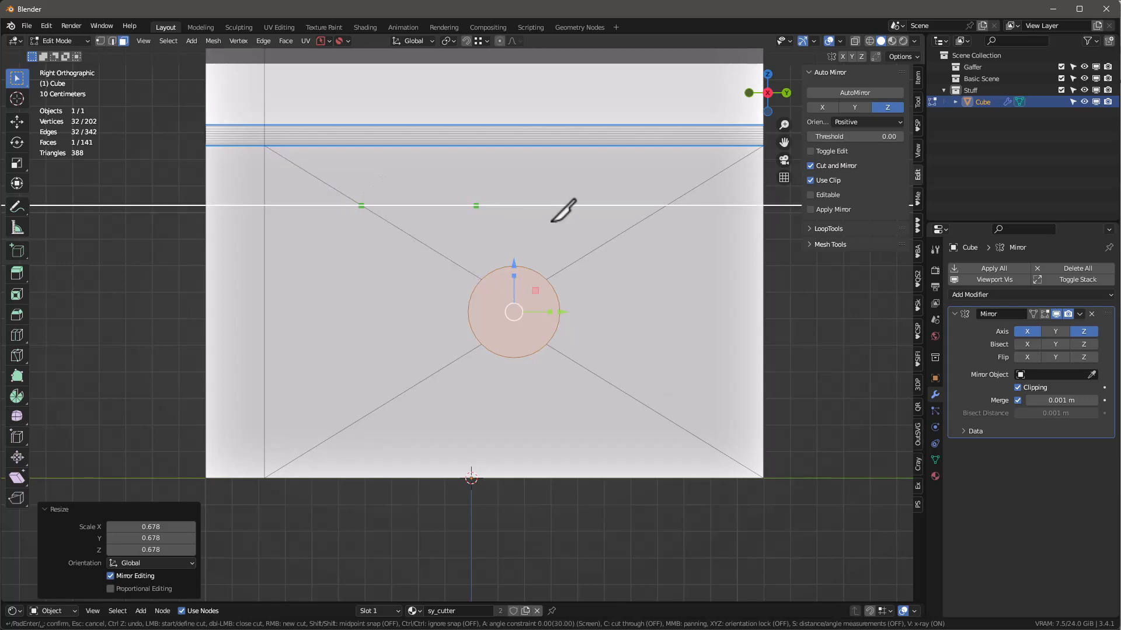
left_click(666, 206)
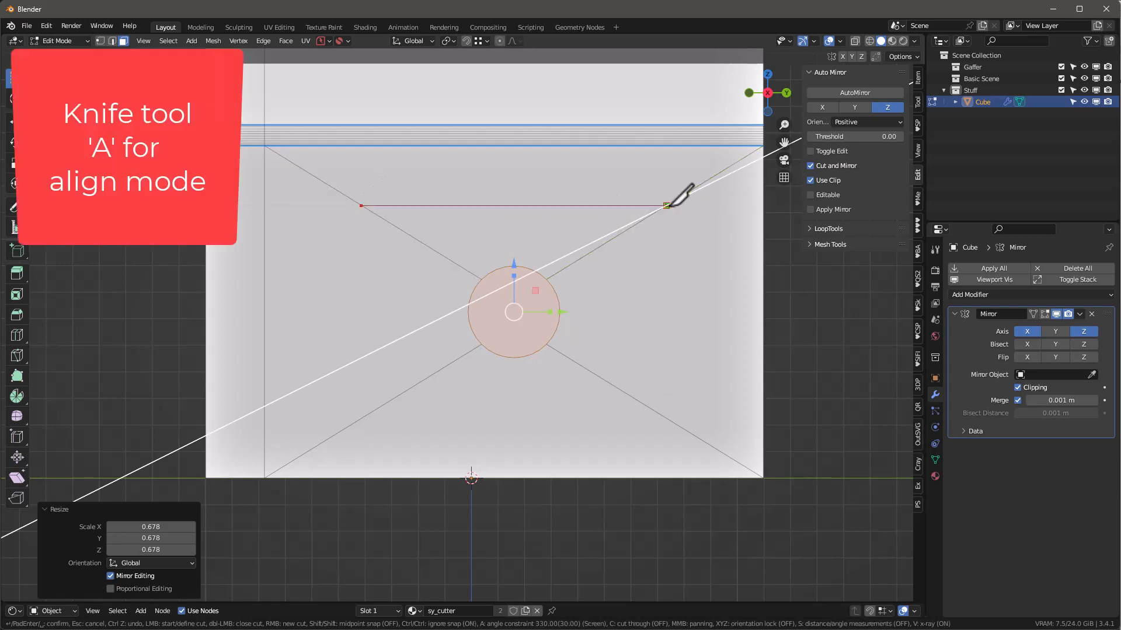
left_click(674, 416)
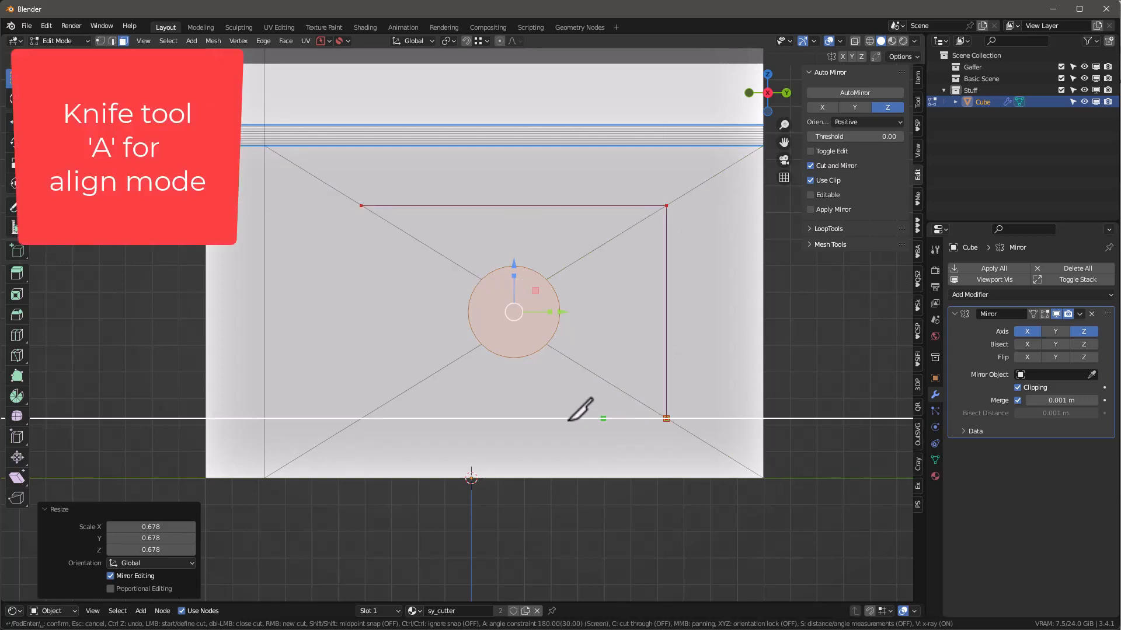
left_click(364, 403)
left_click(370, 208)
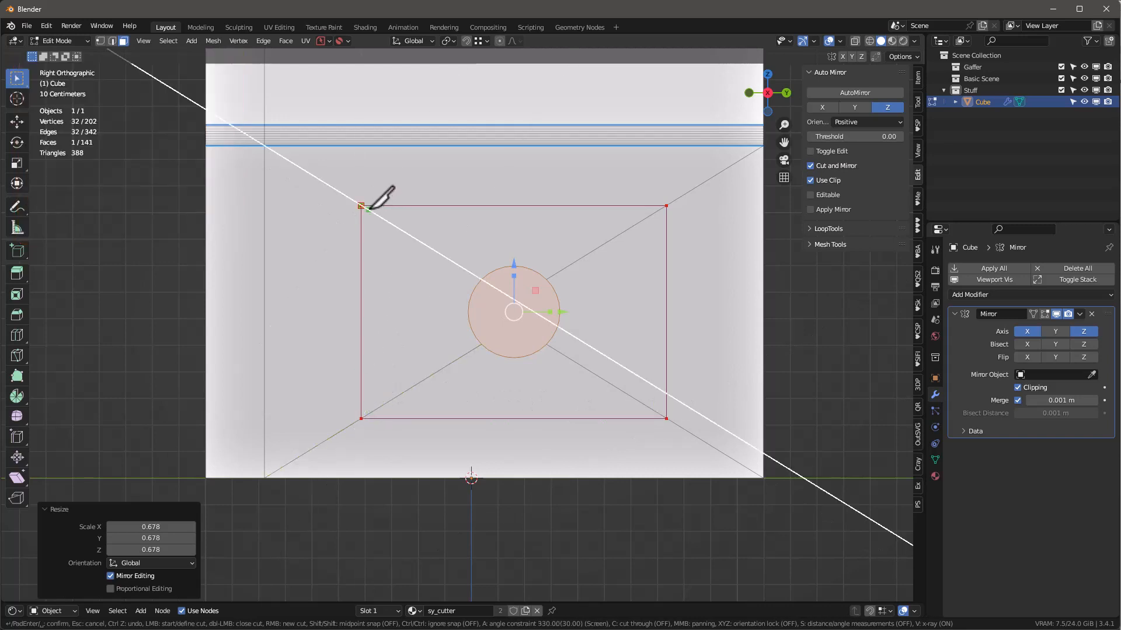
key("Return")
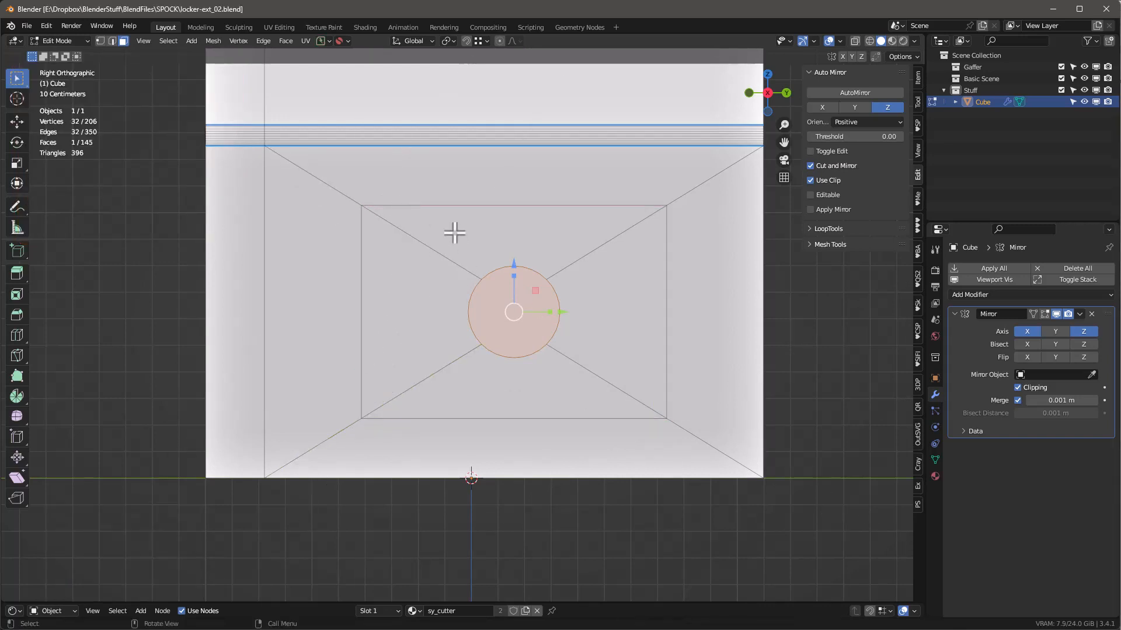
Step: Knife-cut slanted lines across the rectangle's upper-left and lower-right corners, starting and ending on its edges
key("k")
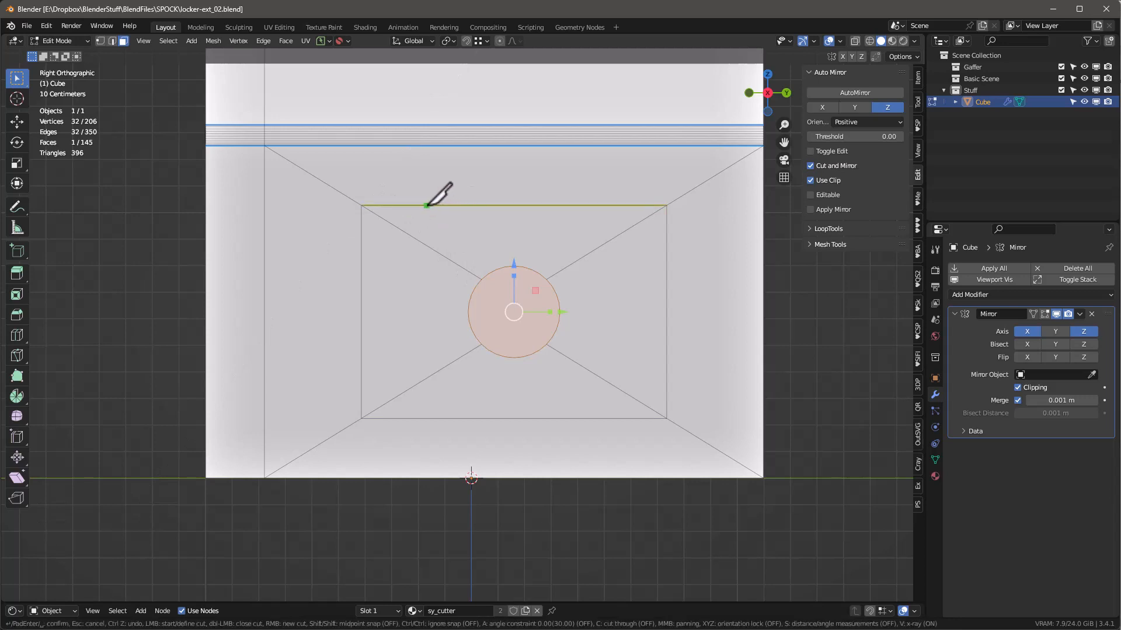
left_click(425, 205)
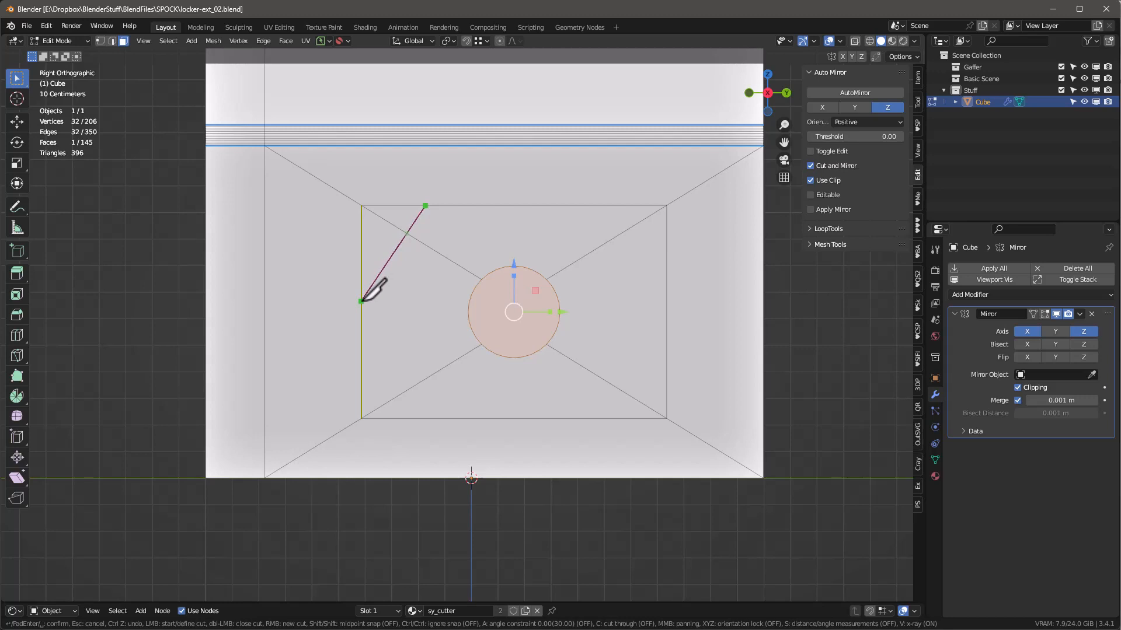
left_click(362, 301, "ctrl")
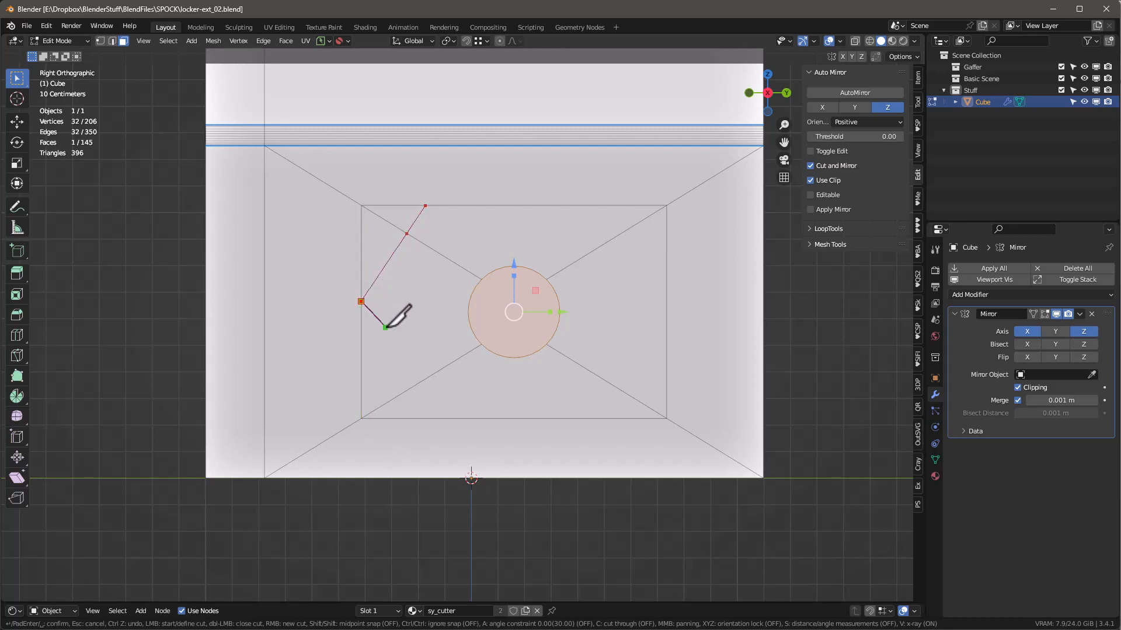
left_click(667, 312)
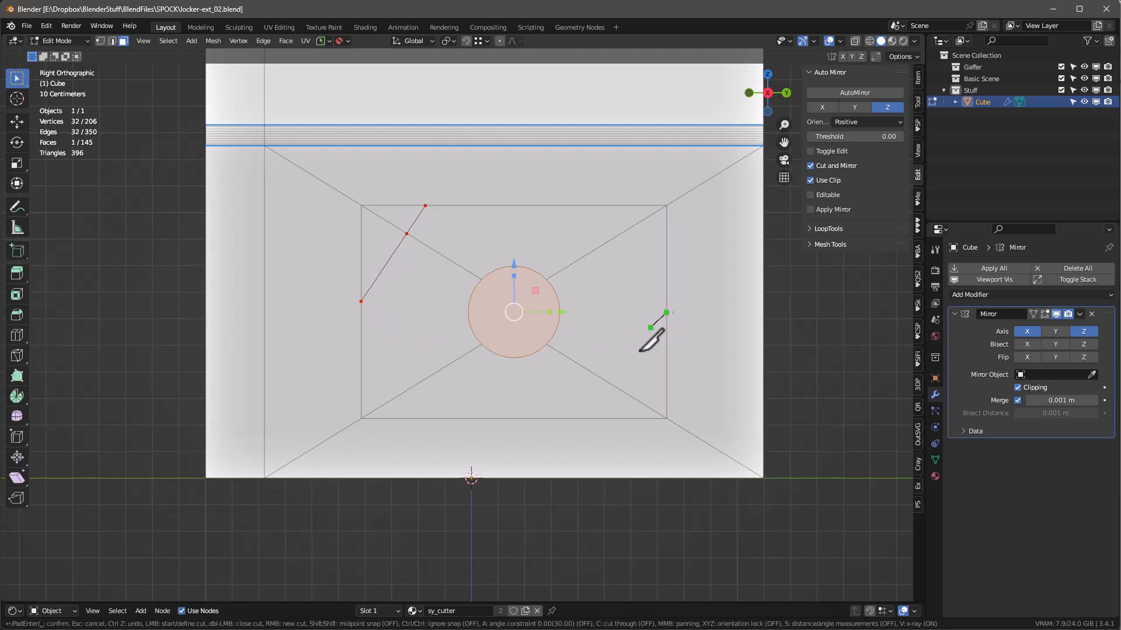
left_click(591, 419)
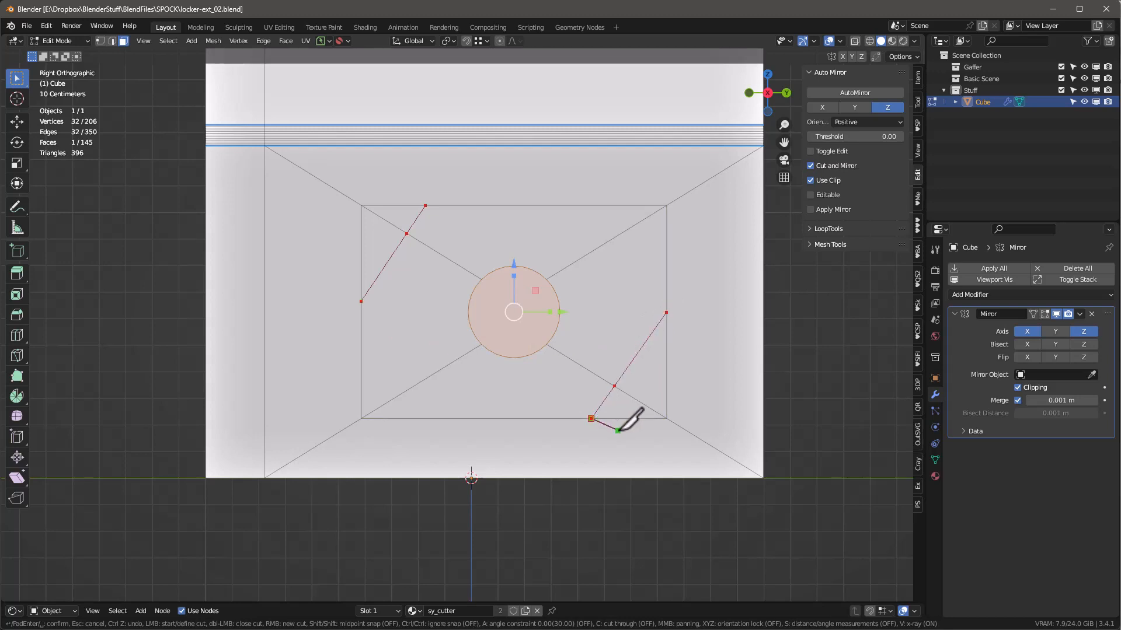
key("Return")
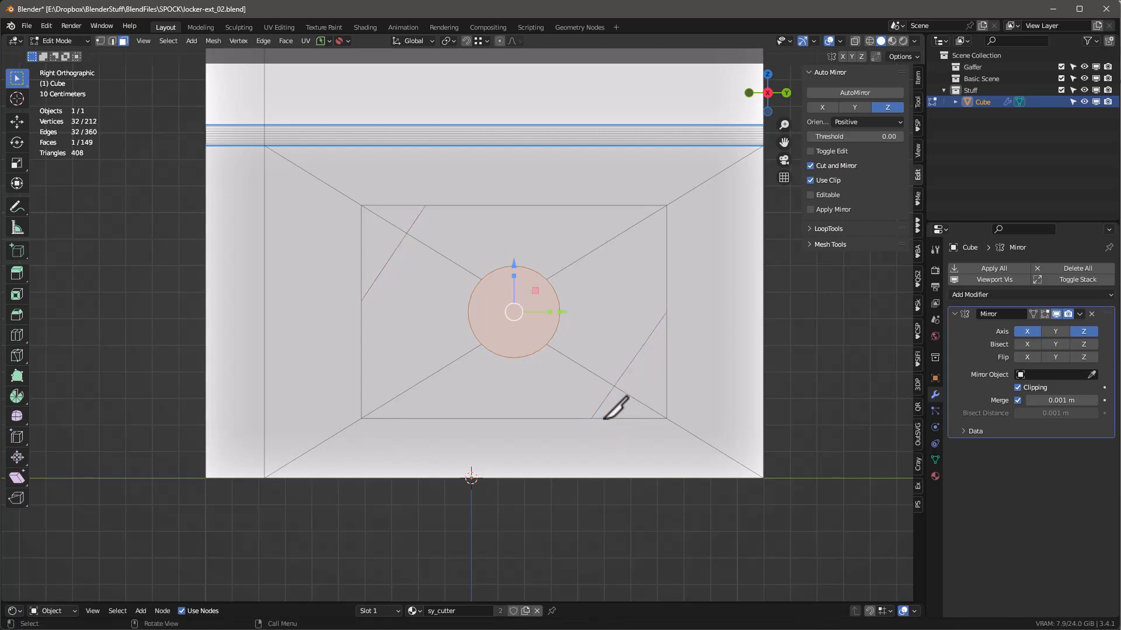
Step: Knife-cut straight horizontal and vertical lines from the four ends of the slanted cuts out to the side panel's border
key("k")
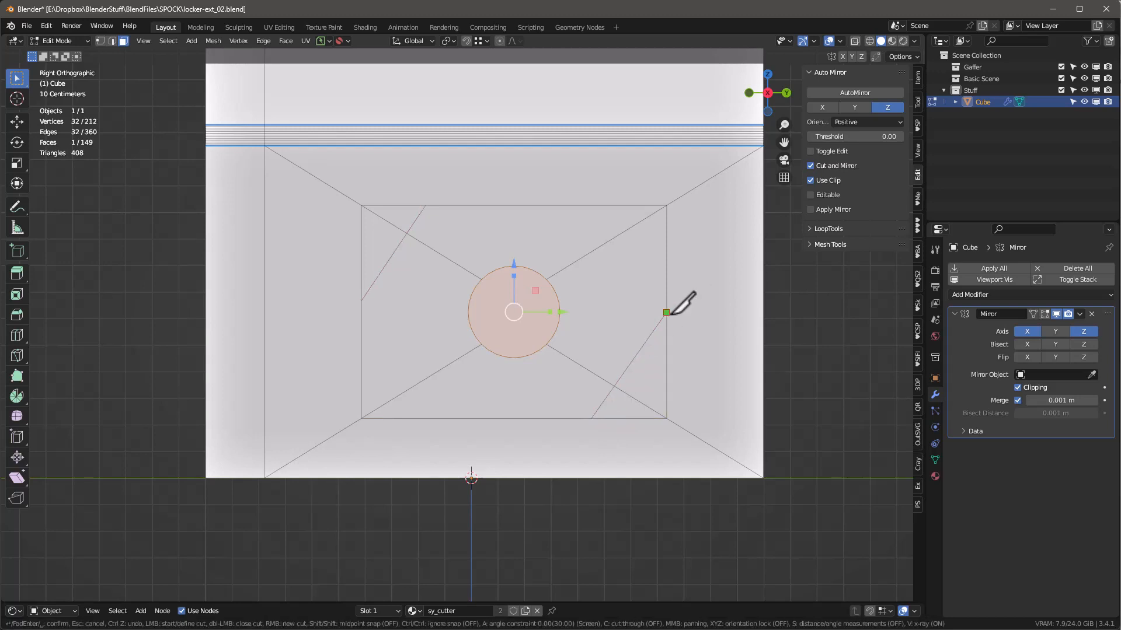
left_click(669, 313)
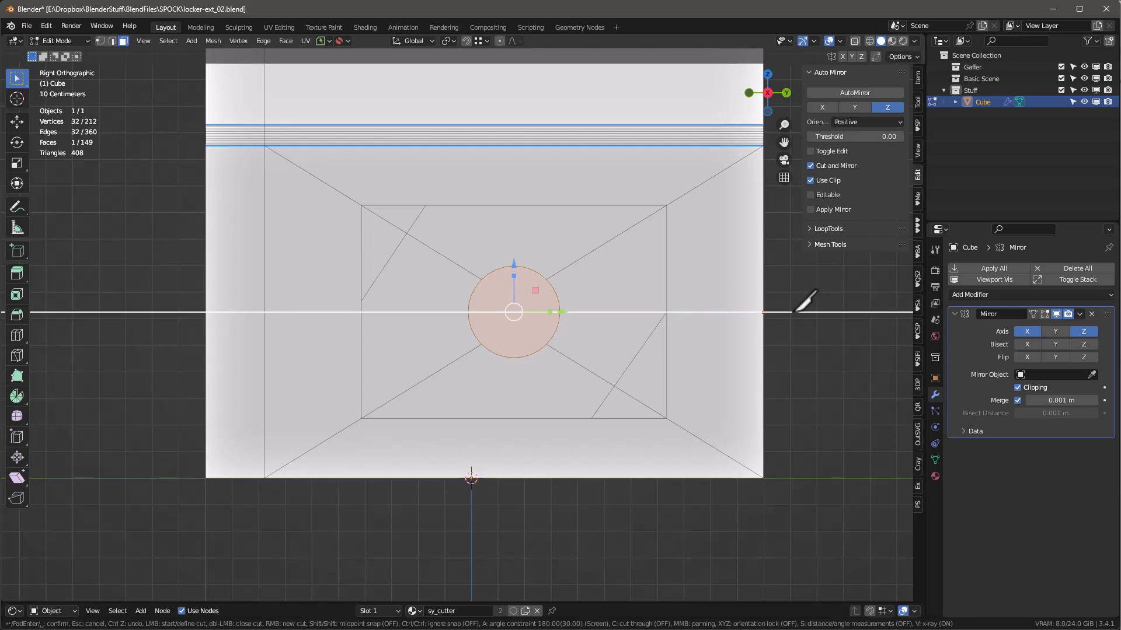
double_click(794, 312)
left_click(361, 301)
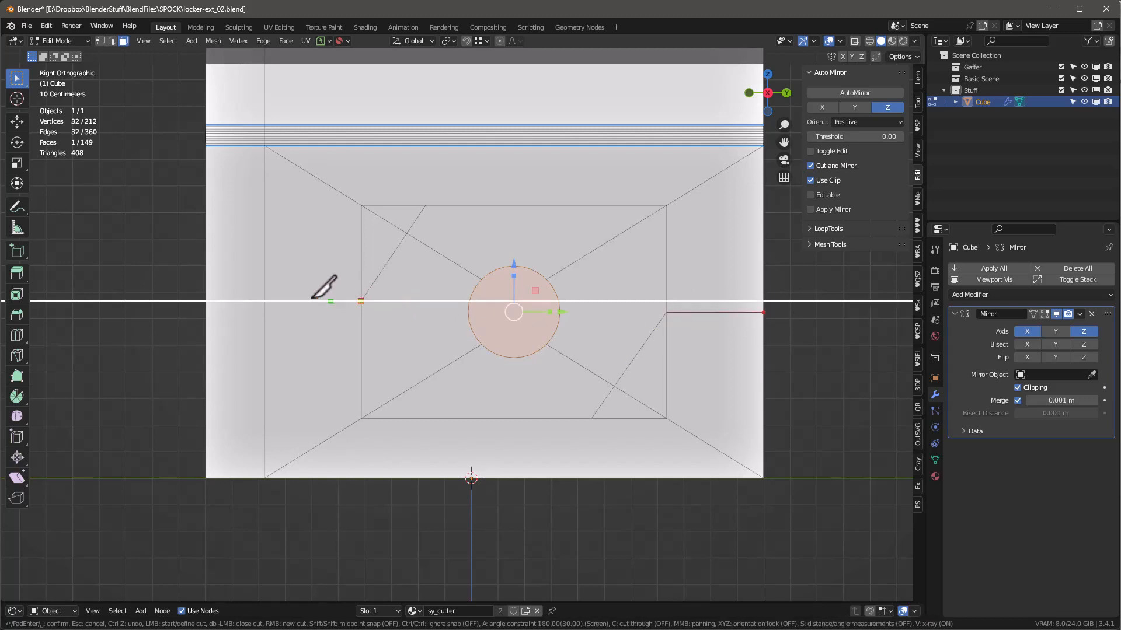
left_click(264, 300)
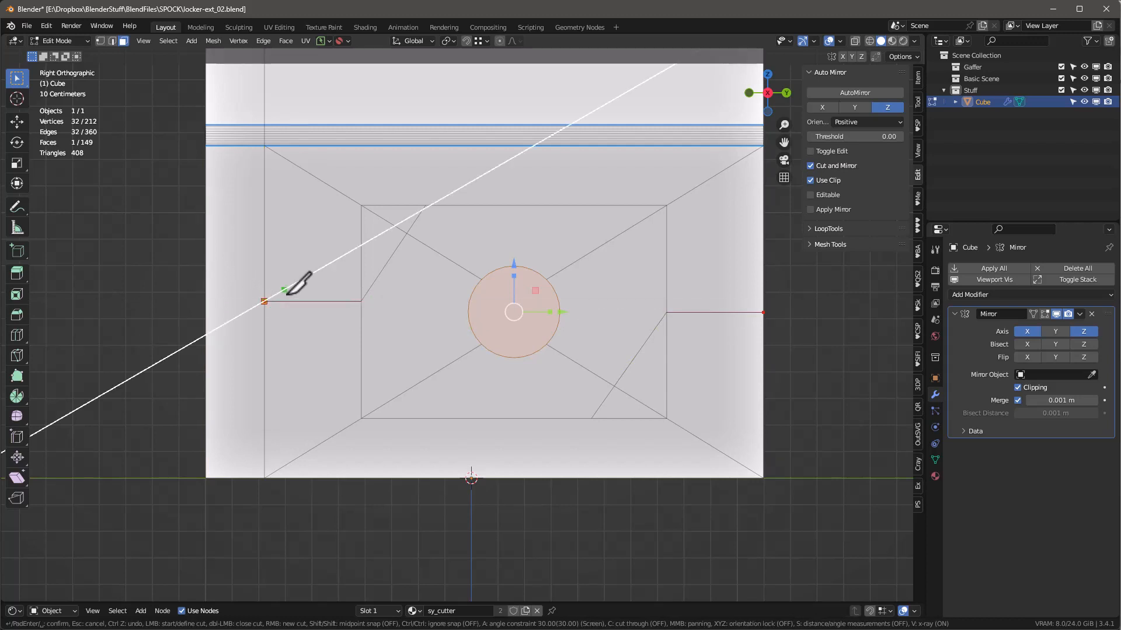
left_click(426, 205)
left_click(431, 147)
right_click(432, 148)
left_click(592, 418)
left_click(592, 477)
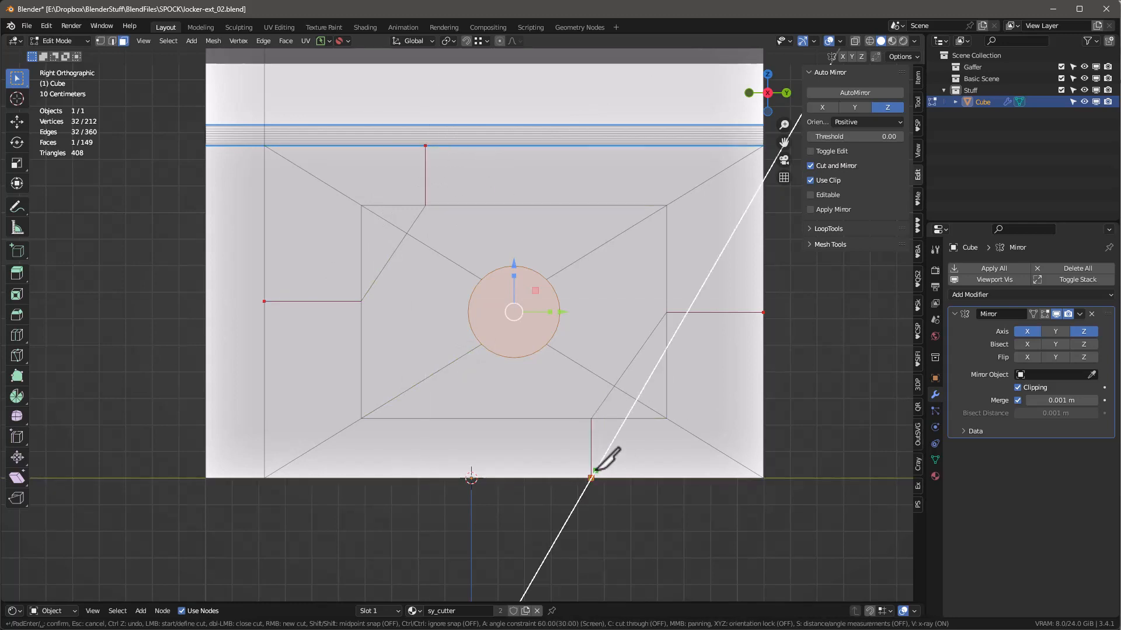
right_click(593, 476)
key("Return")
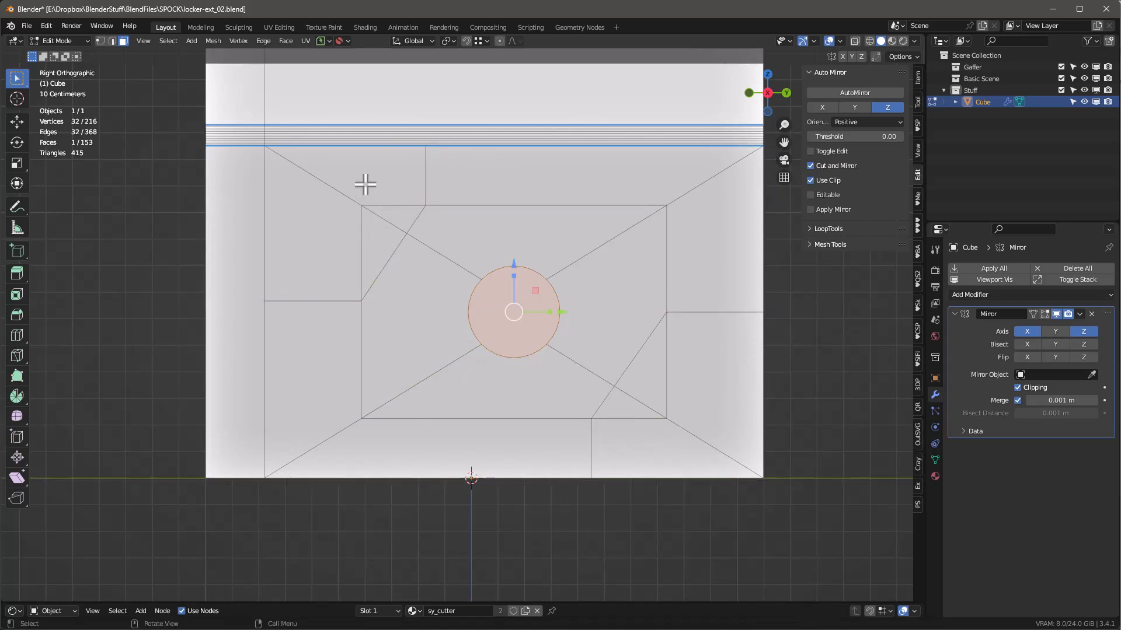
Step: Dissolve the four faces at the side panel's upper-left corner, outside the slanted cut, into one face
left_click(367, 231)
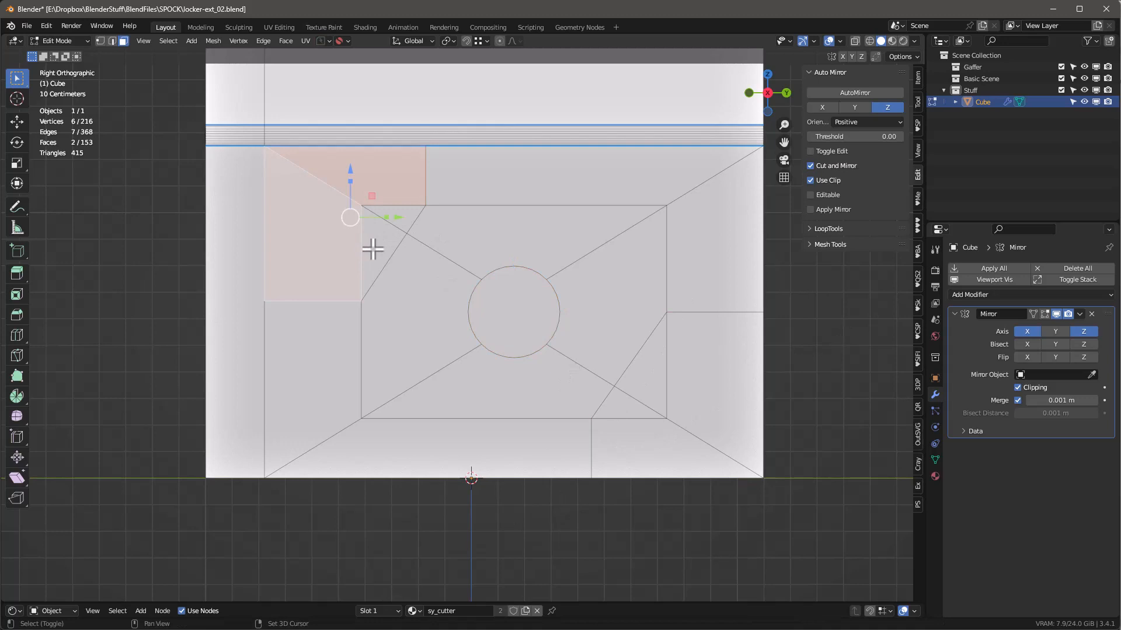
left_click(400, 213, "shift")
left_click(379, 244, "shift")
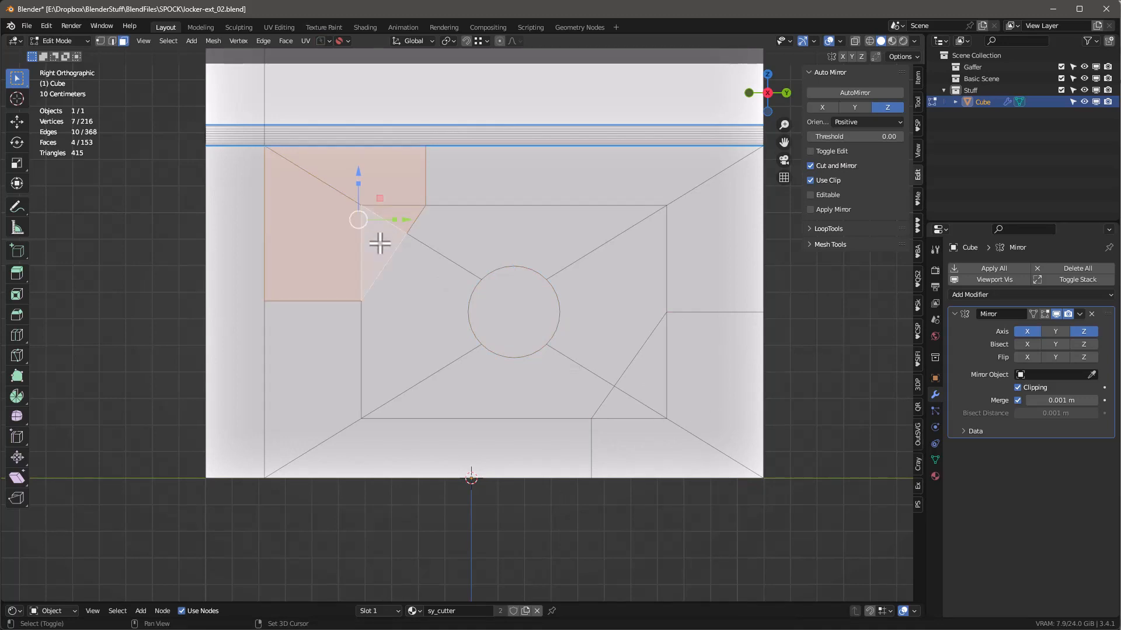
key("x")
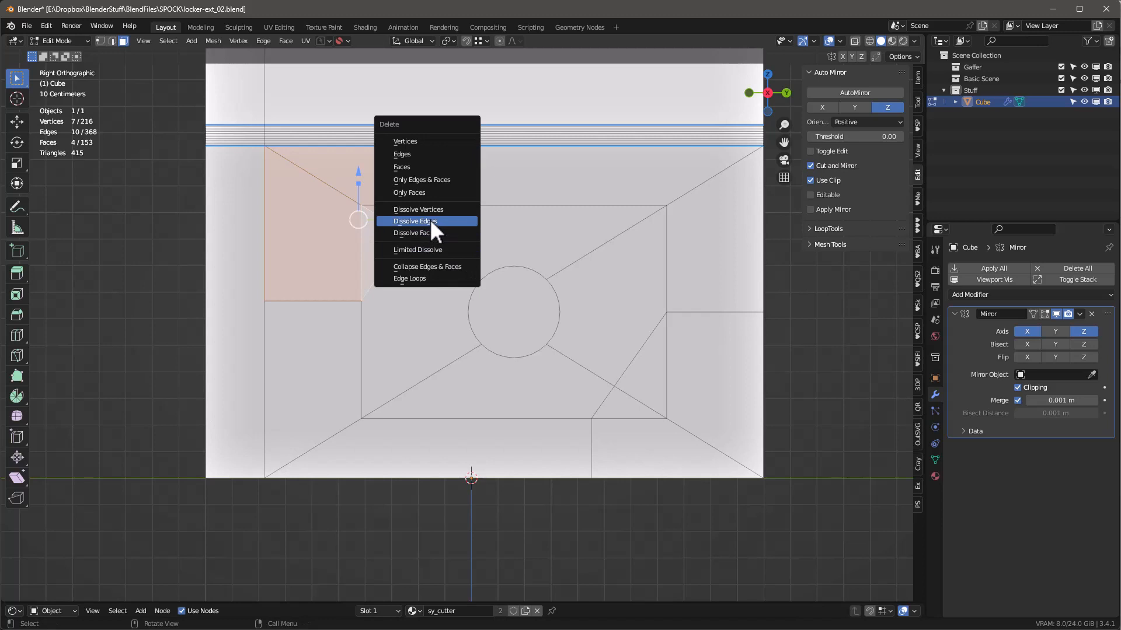
left_click(435, 232)
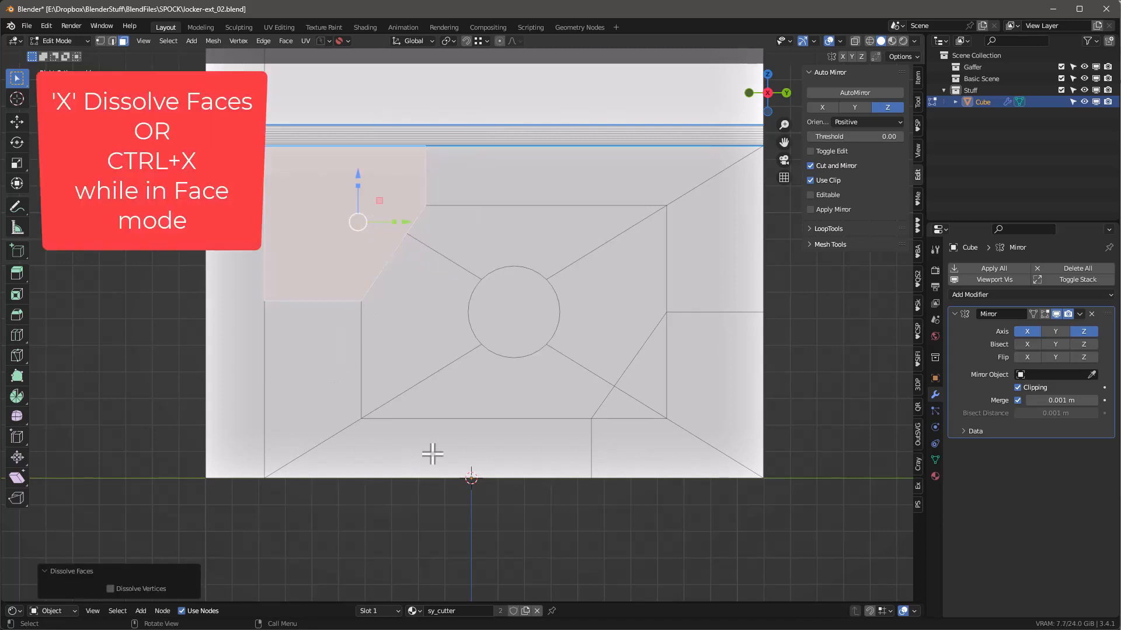
Step: Dissolve the faces at the side panel's lower-right corner, outside the slanted cut, into one face
left_click(642, 439)
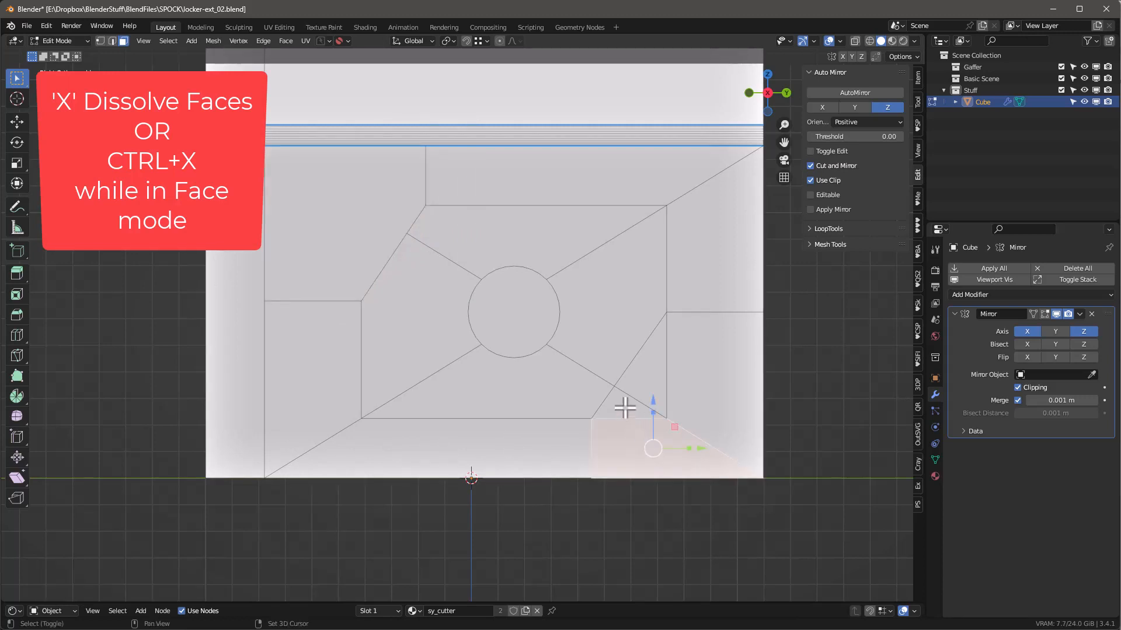
left_click(698, 373, "shift")
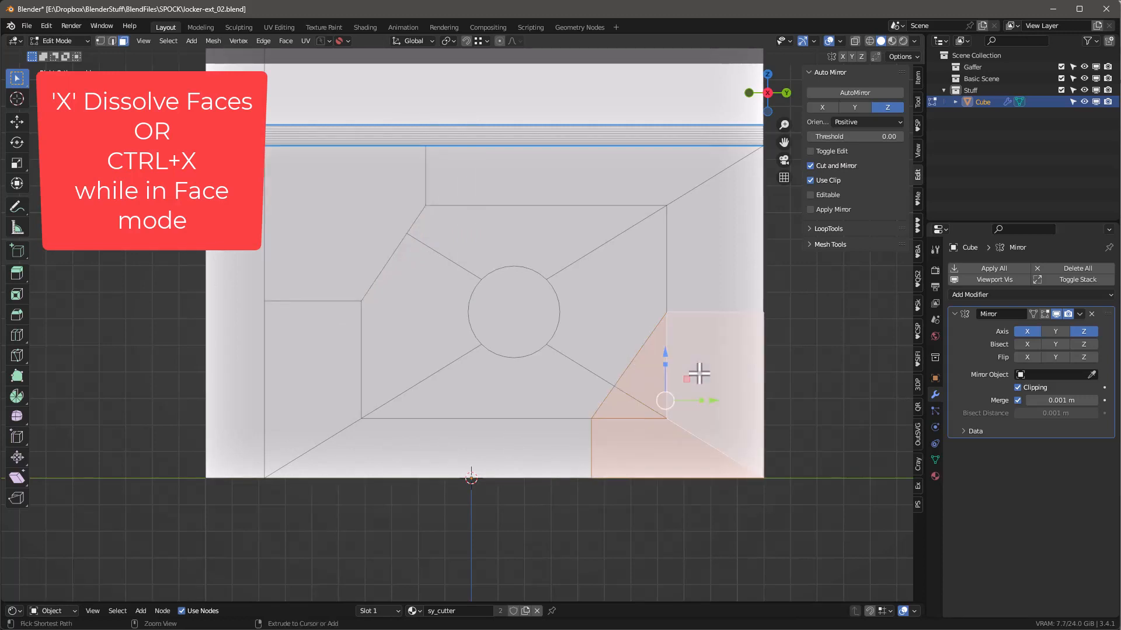
key("ctrl+x")
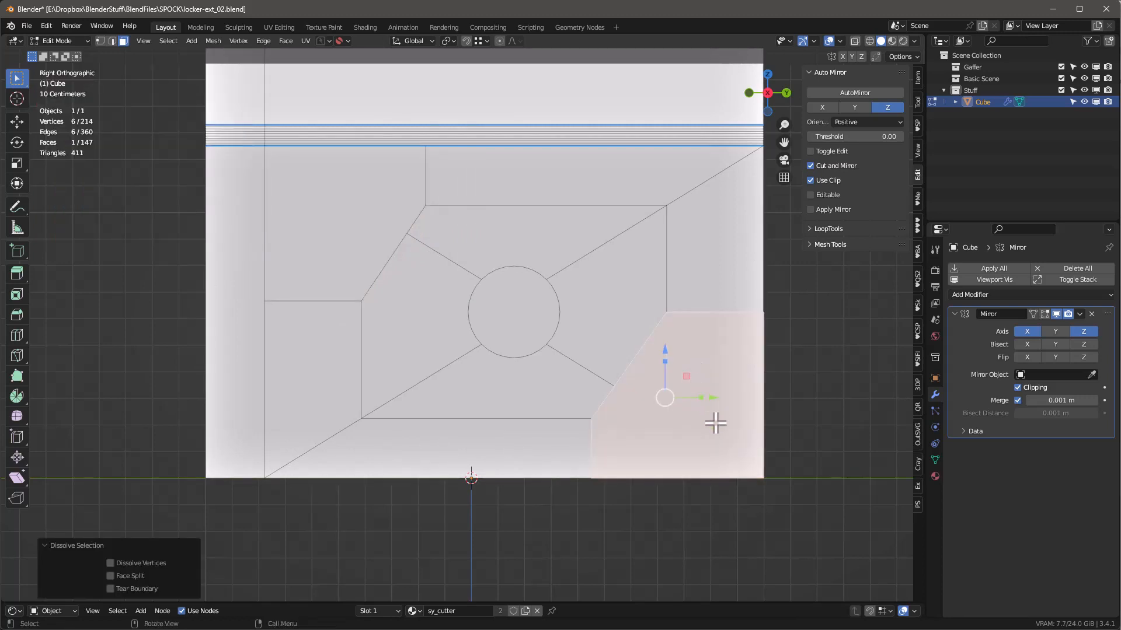
Step: Inset the side panel's eleven faces, including the central circle, together as one region by about 0.017 m
left_click(707, 263)
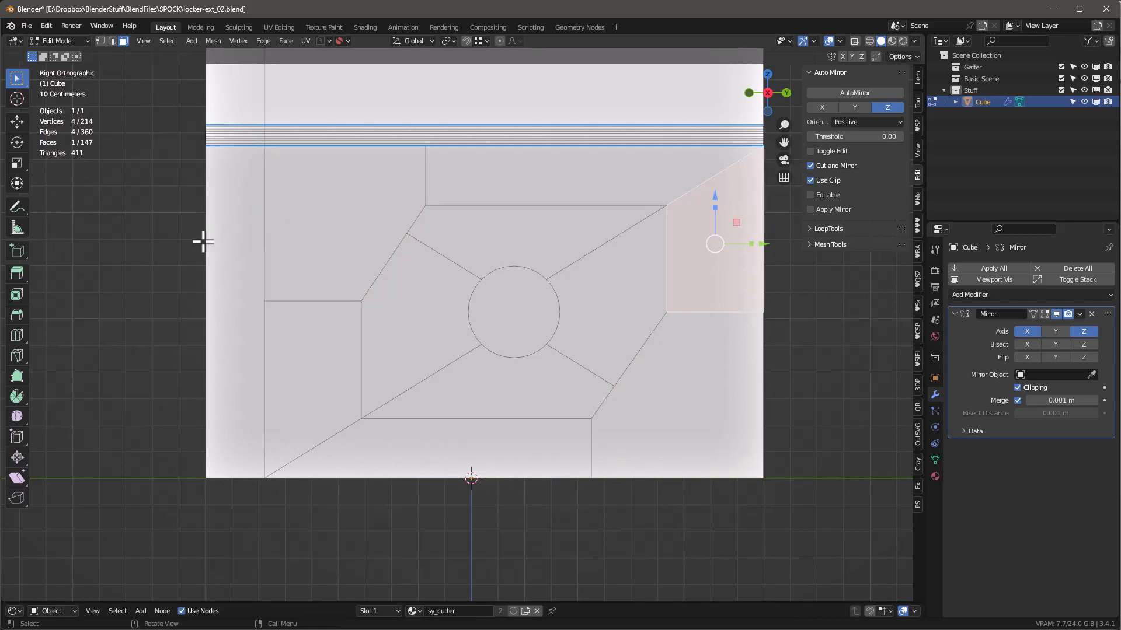
left_click(348, 214)
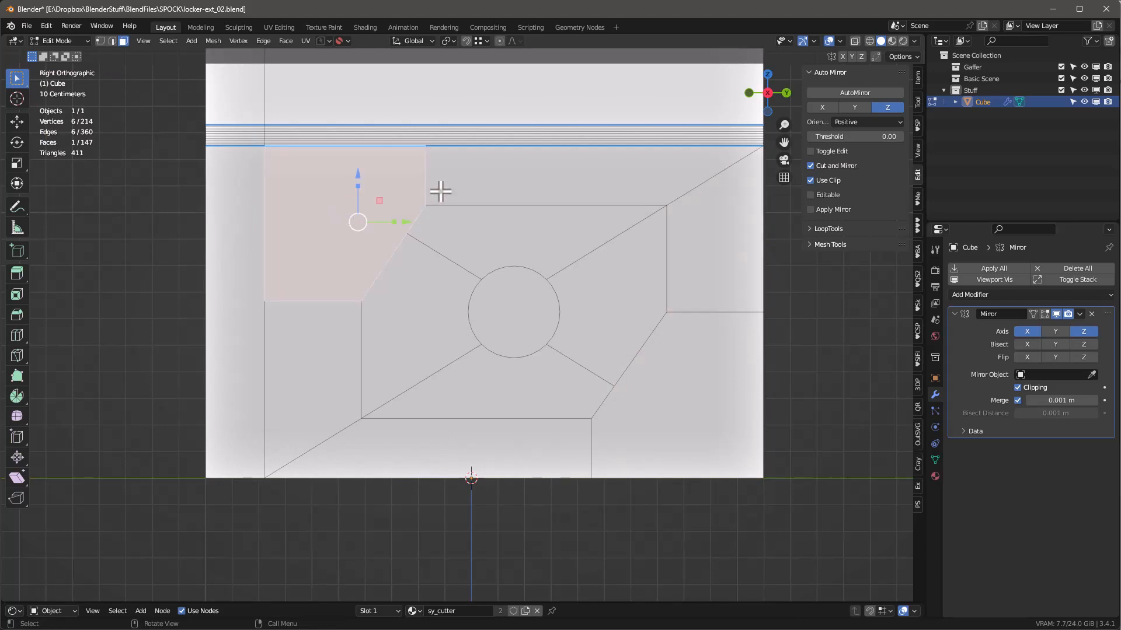
left_click(543, 183, "shift")
left_click(706, 242, "shift")
left_click(704, 361, "shift")
left_click(540, 439, "shift")
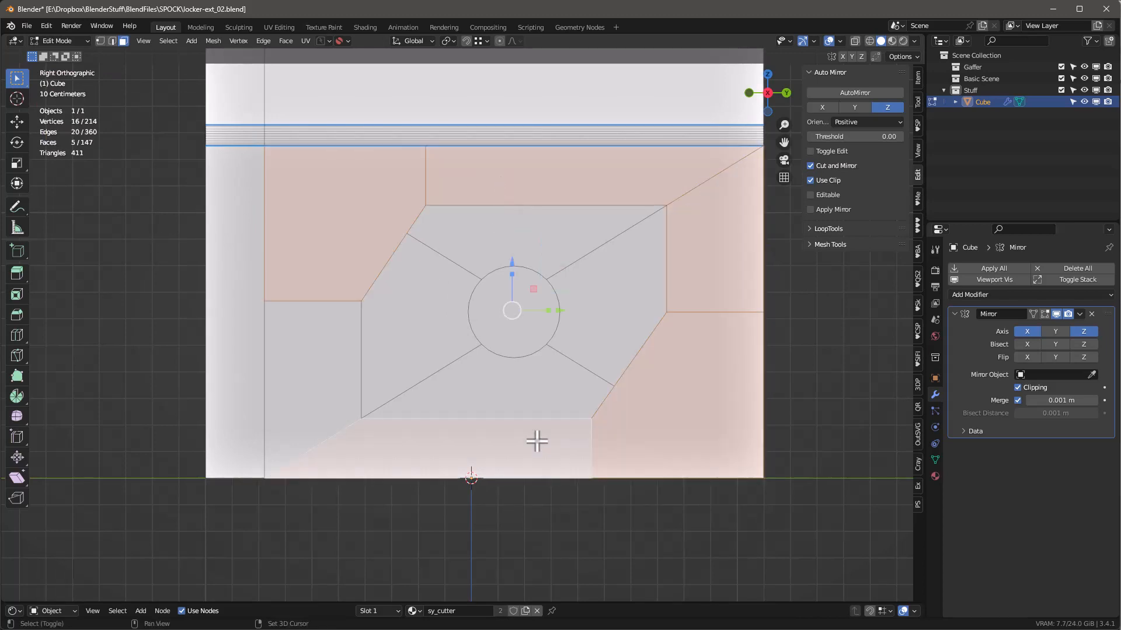
left_click(338, 370, "shift")
left_click(450, 261, "shift")
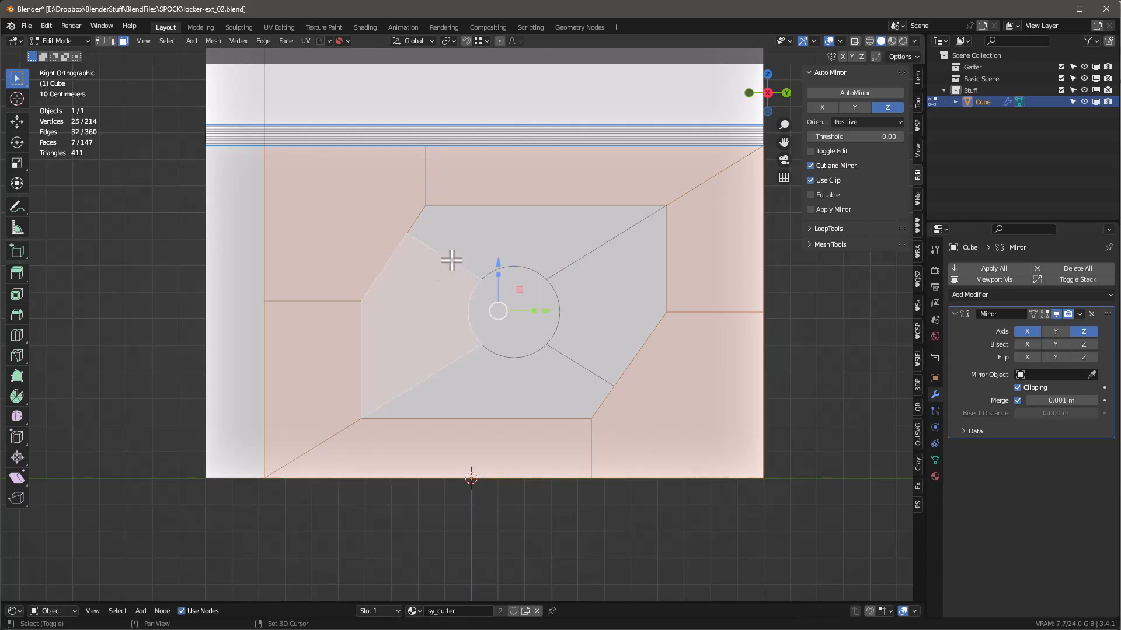
left_click(541, 247, "shift")
left_click(595, 278, "shift")
left_click(528, 328, "shift")
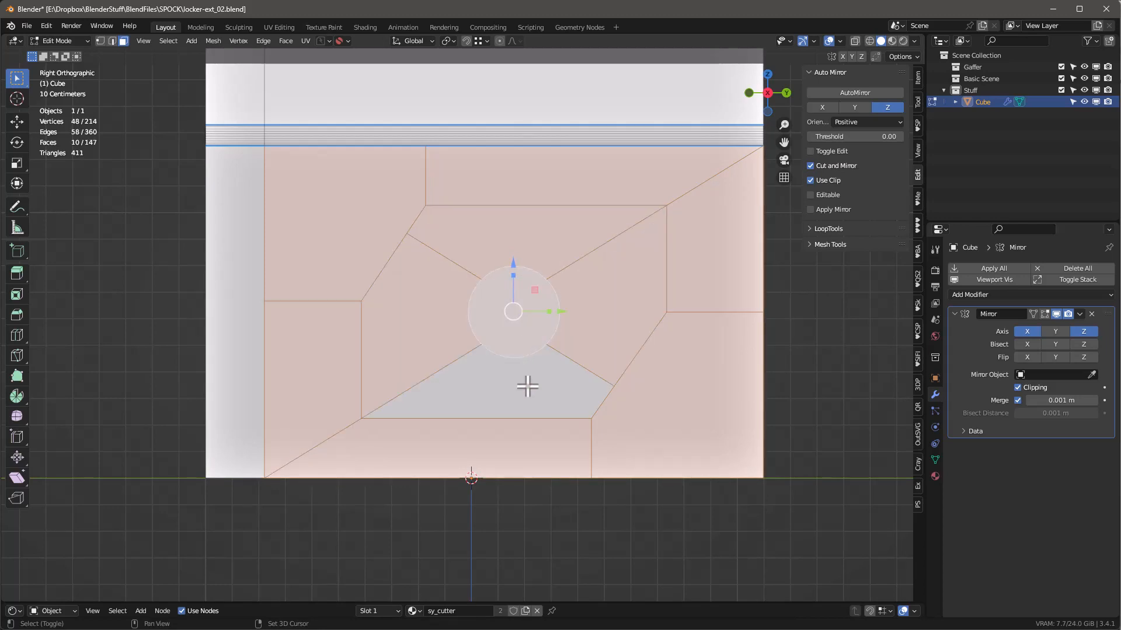
left_click(530, 386, "shift")
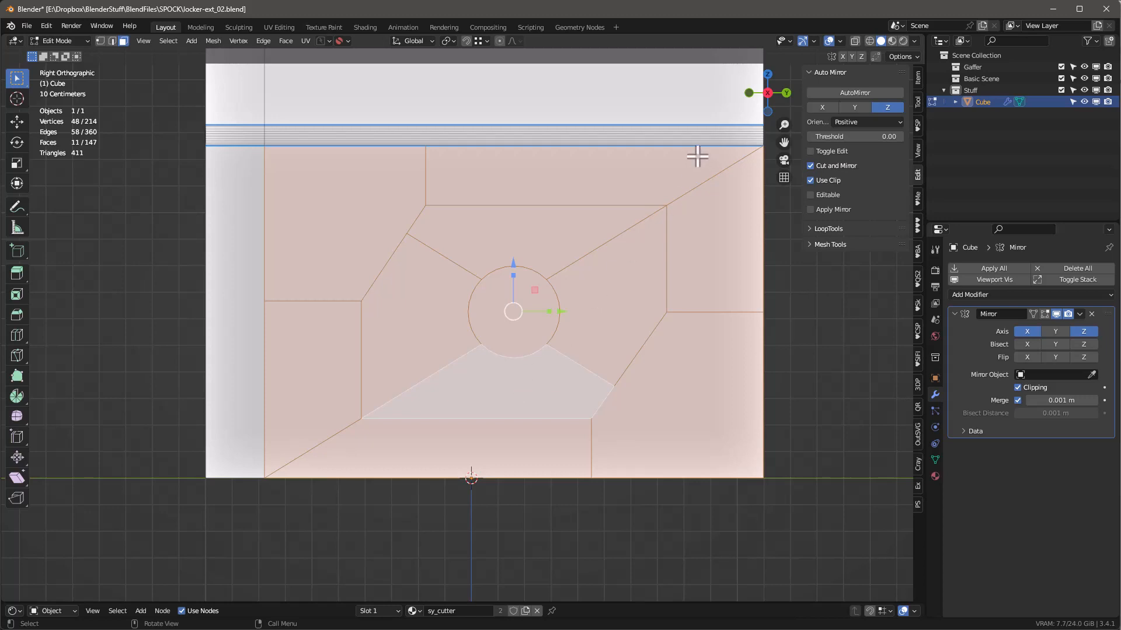
key("i")
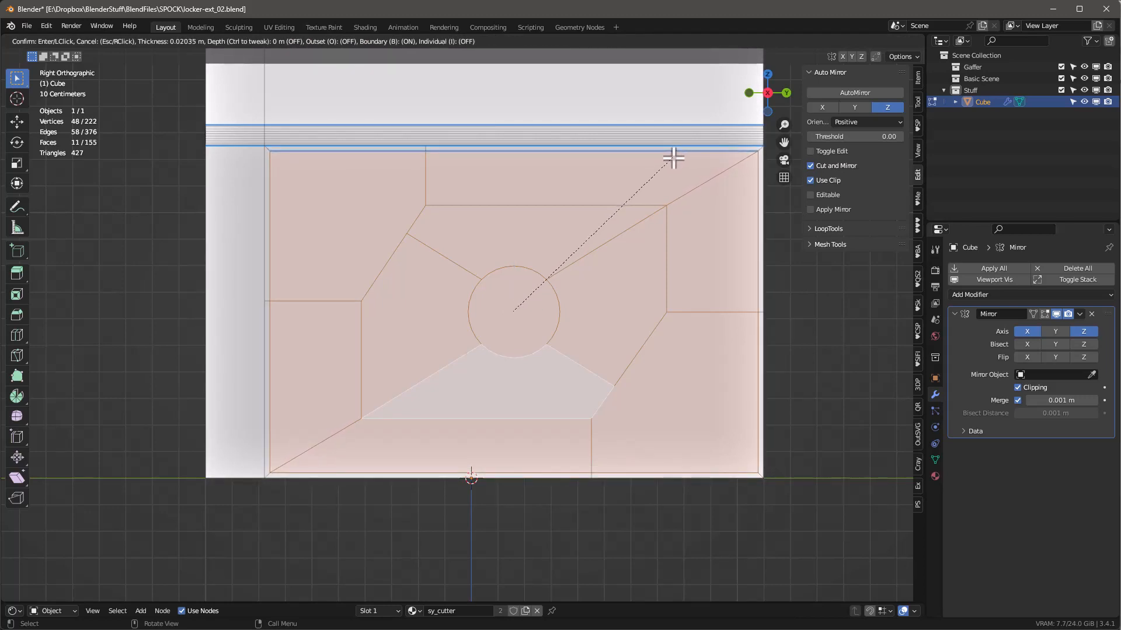
left_click(671, 156)
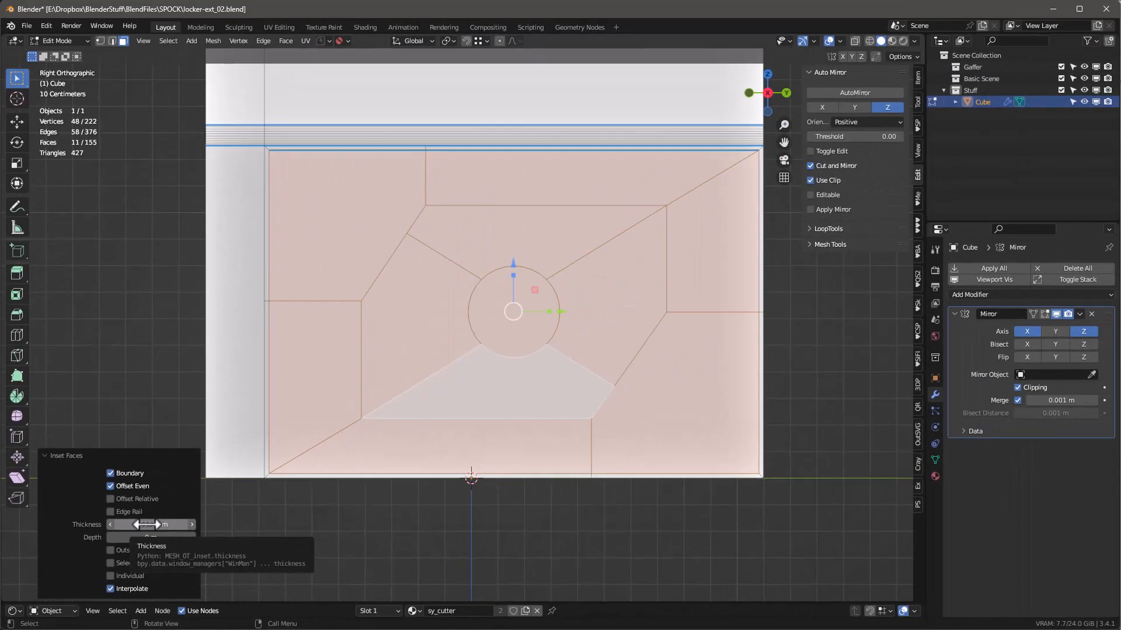
left_click(146, 524)
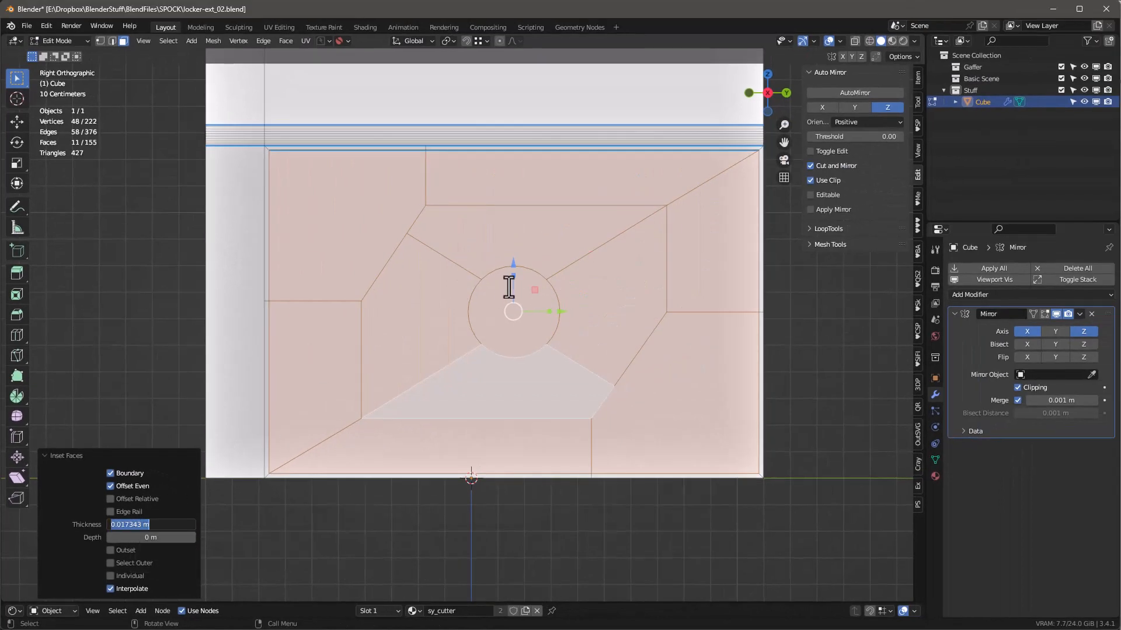
type("ii")
left_click(577, 244)
Step: Inset the same eleven side-panel faces individually with a thickness of 0.017 m
key("i")
key("i")
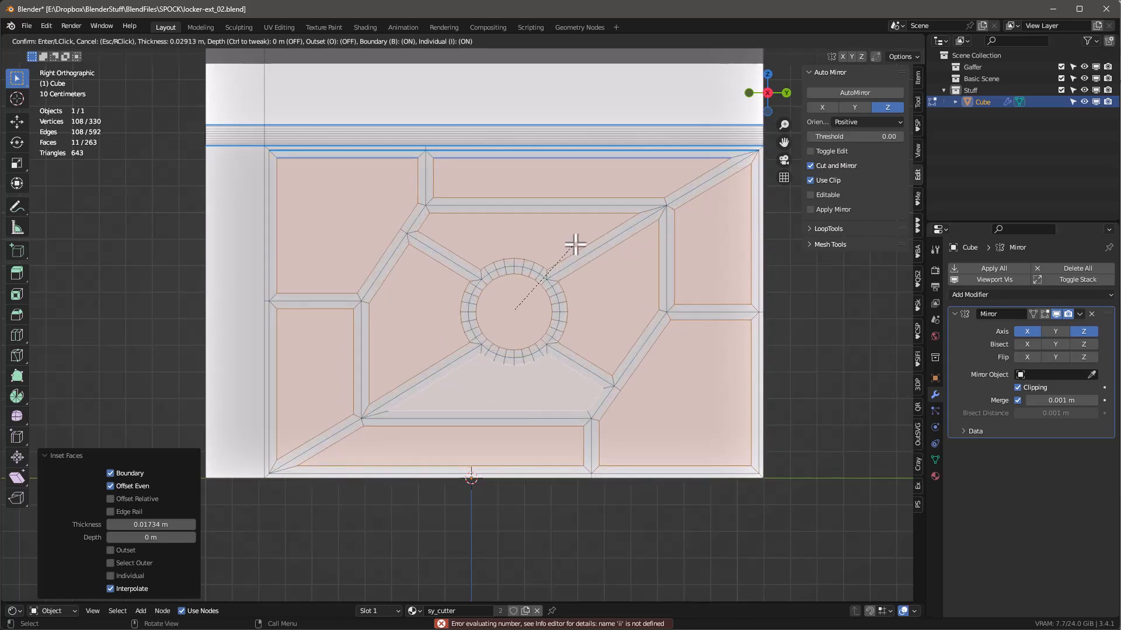
left_click(576, 243)
left_click(156, 524)
key("BackSpace")
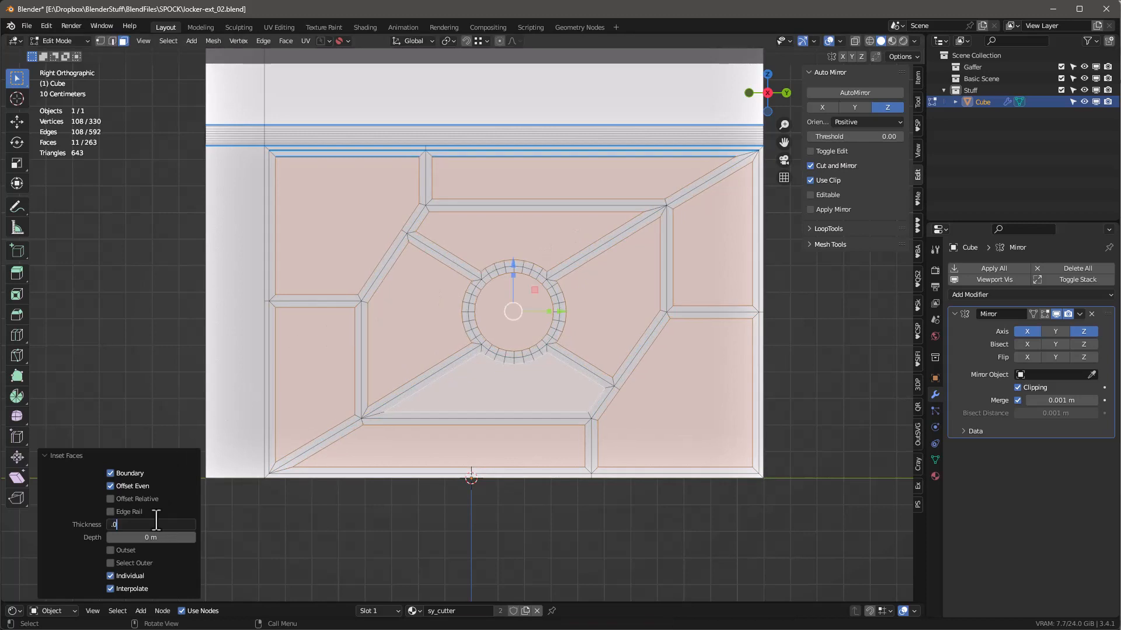
type(".017")
key("Return")
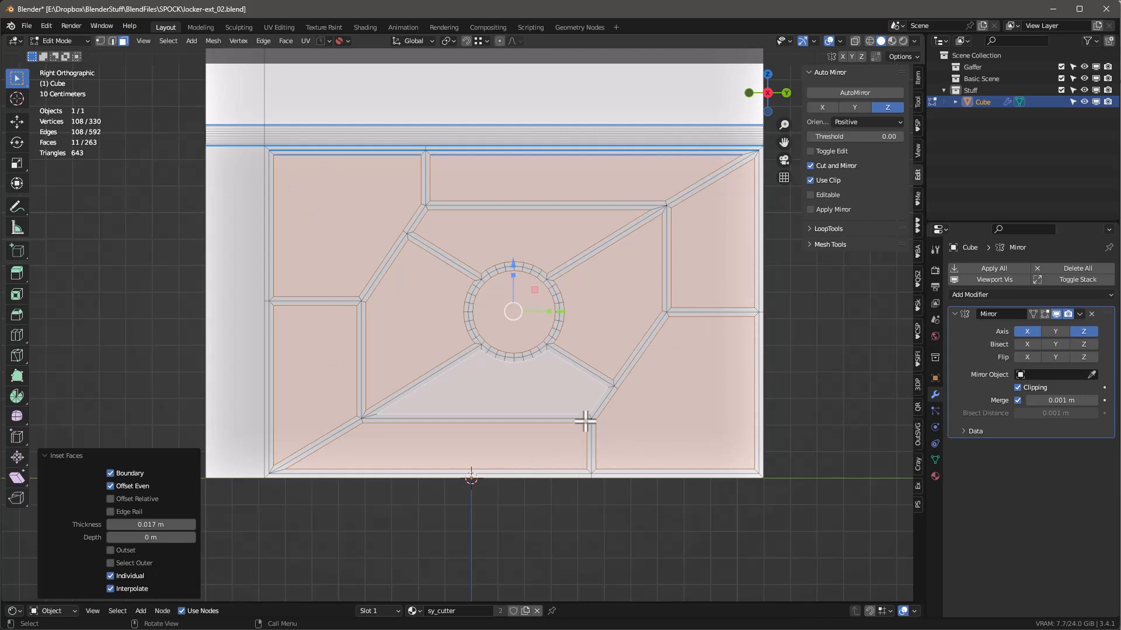
Step: Deselect the mid-edge vertex on the slanted side of both the upper-left and lower-right corner faces, keeping the other inset vertices selected
key("1")
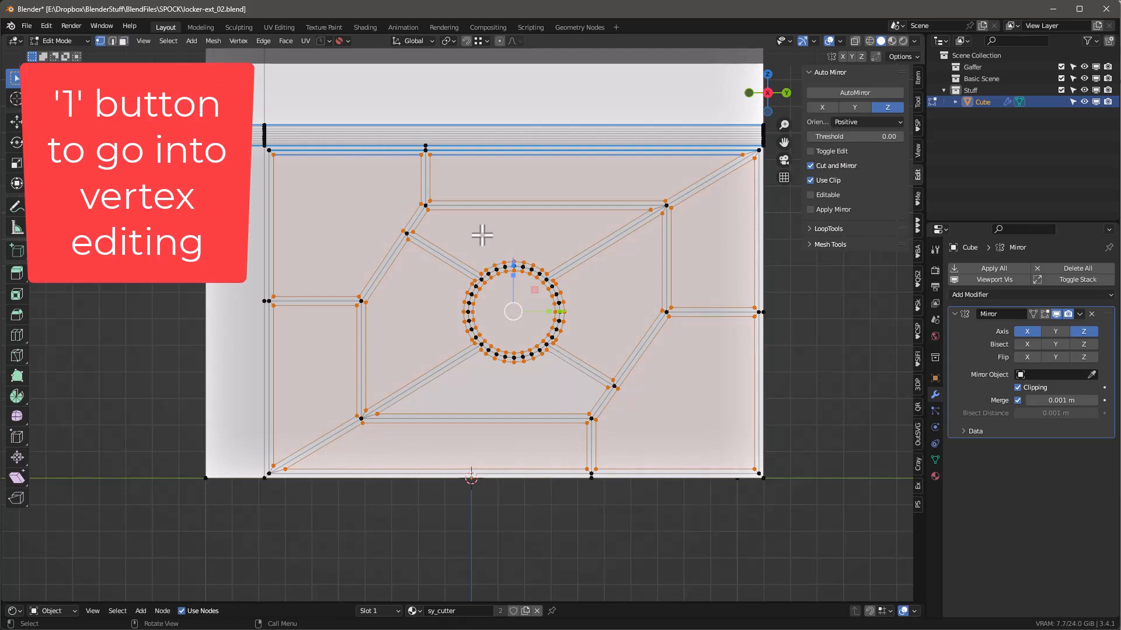
left_click(402, 231, "shift")
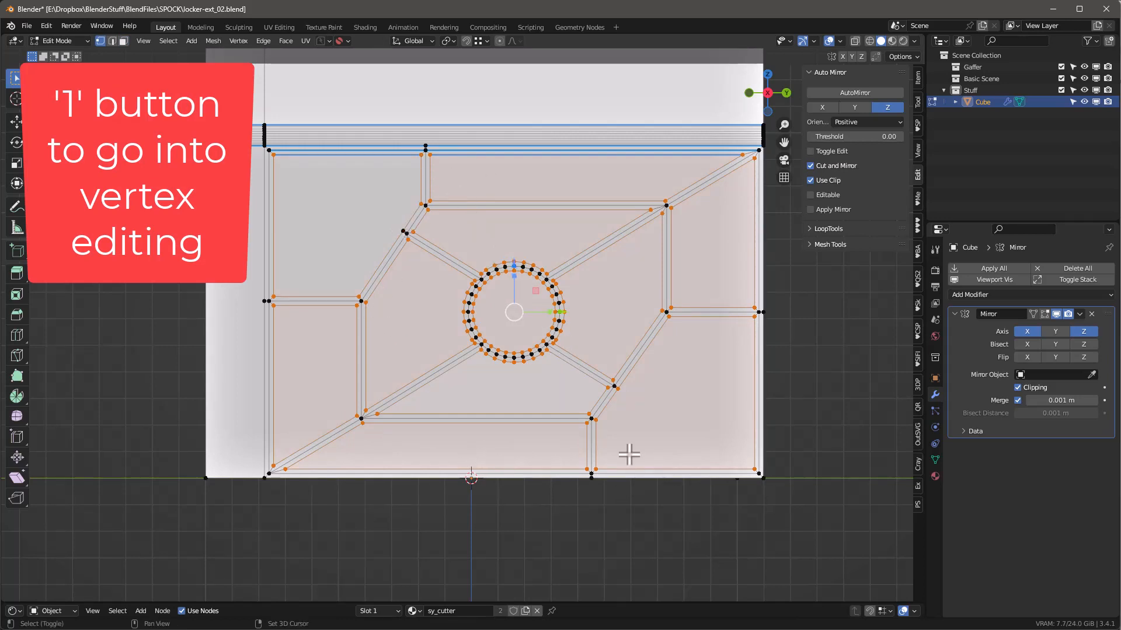
left_click(616, 388, "shift")
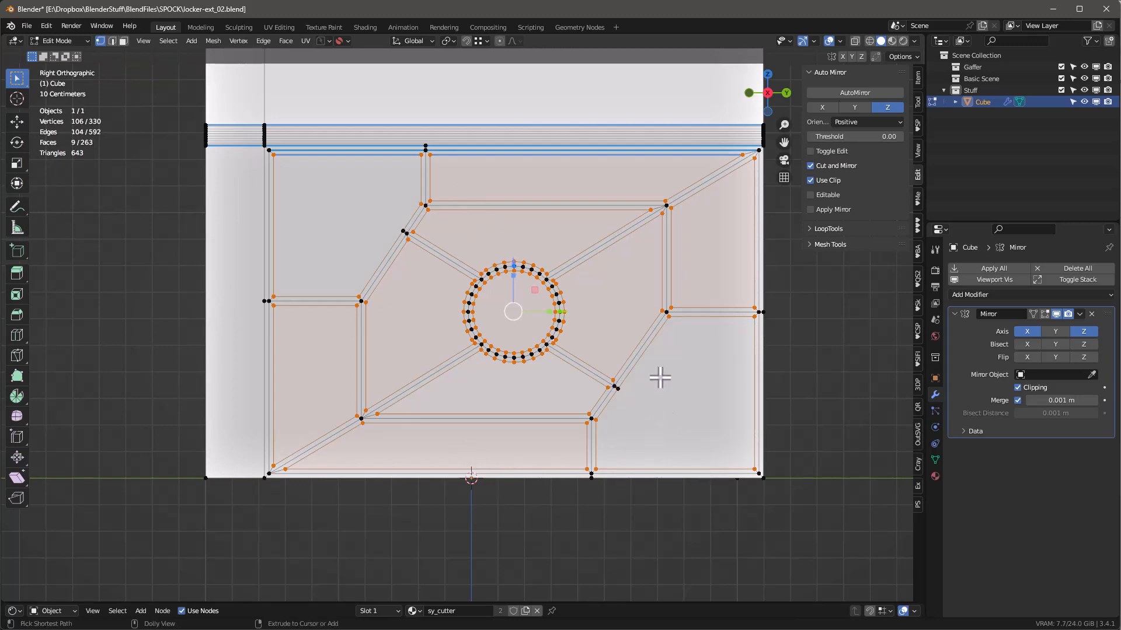
key("ctrl+shift+b")
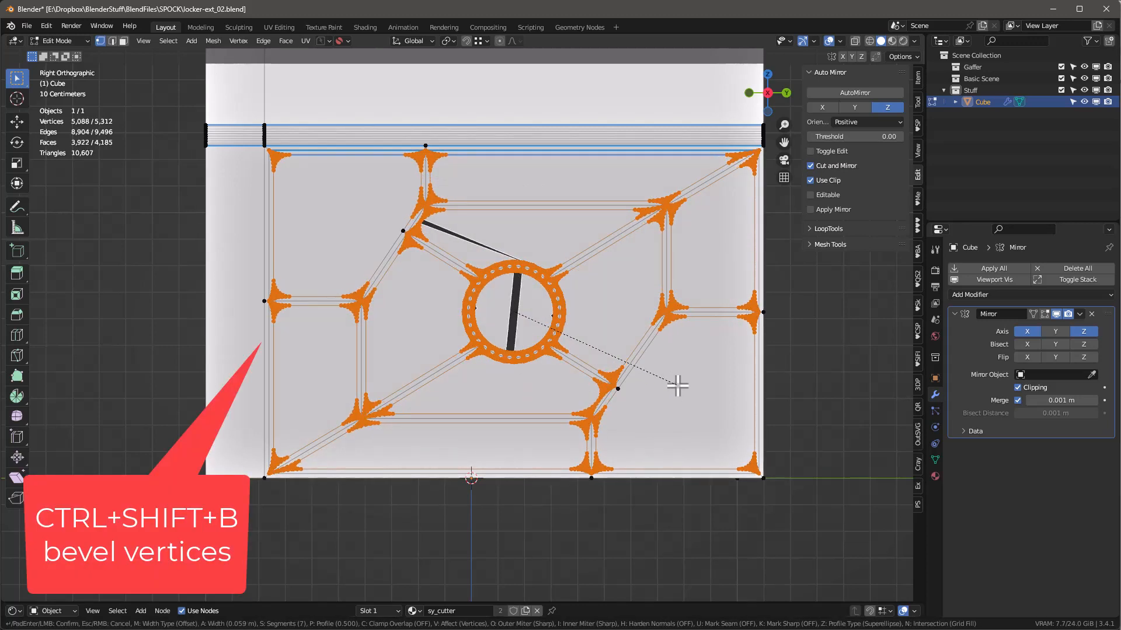
scroll(677, 386, "up", 1)
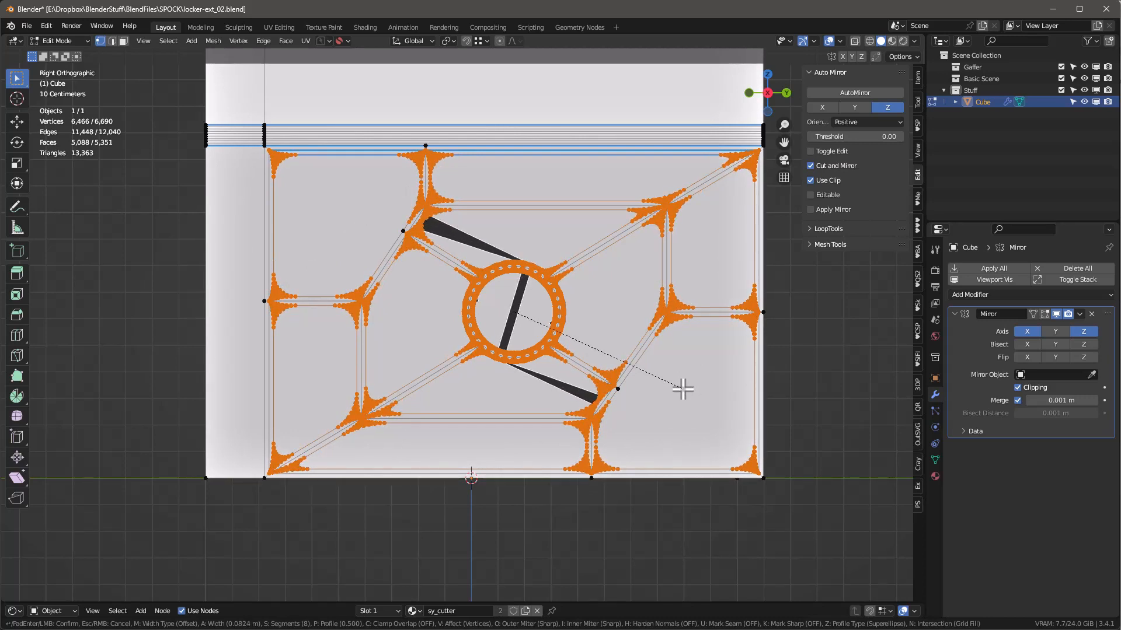
key("Escape")
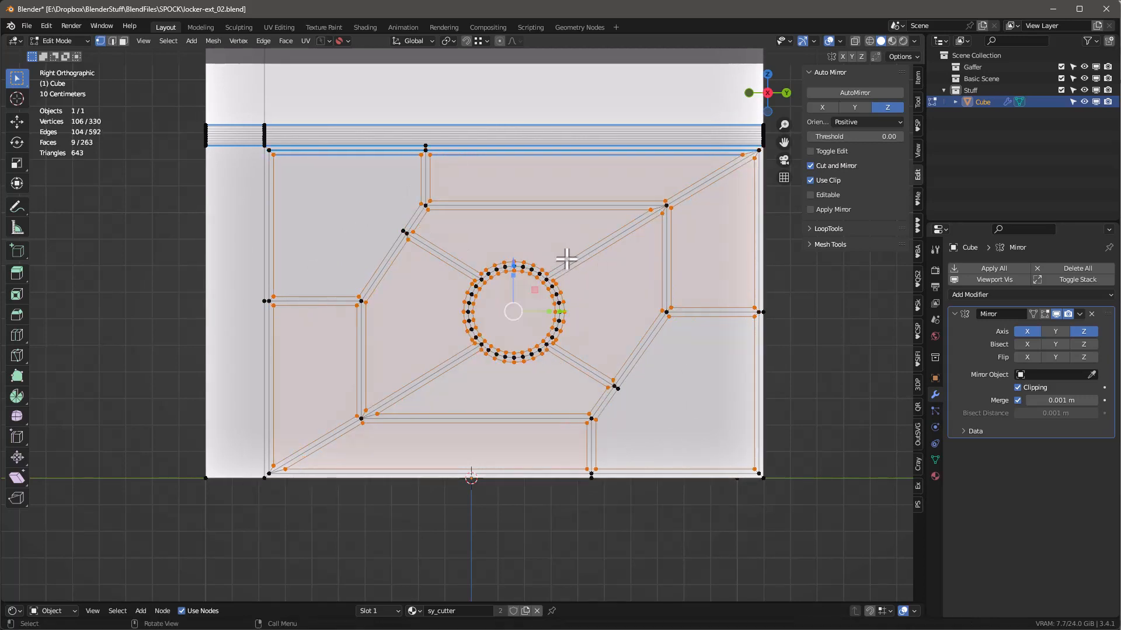
Step: Deselect all vertices of the central circle and its surrounding ring, and try a vertex bevel on the remaining inset corners
key("c")
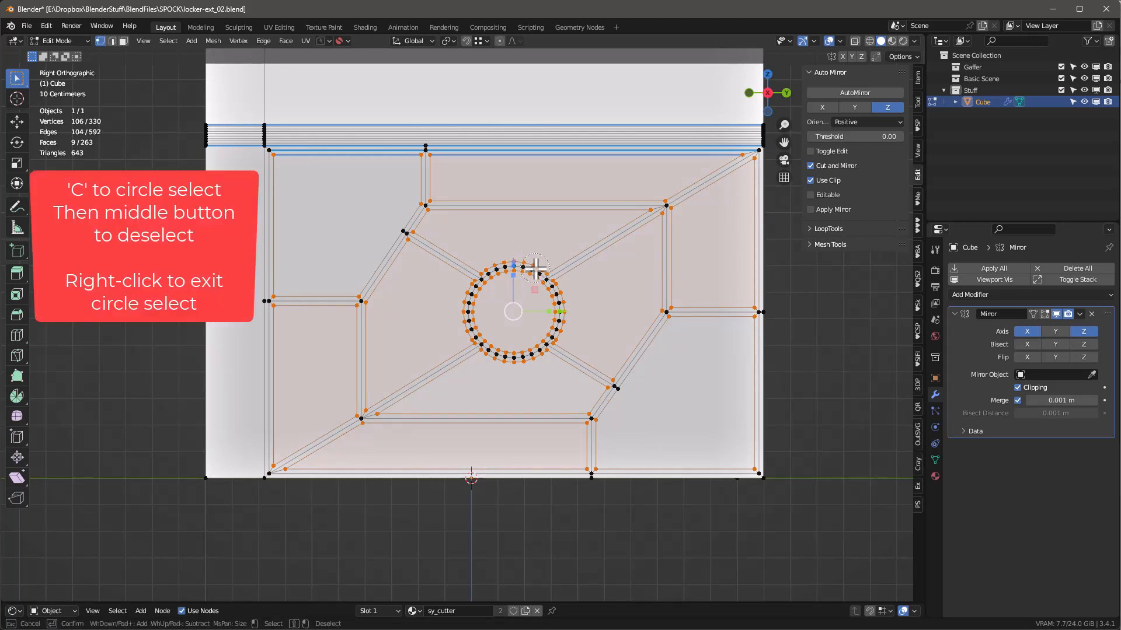
mouse_move(535, 271)
middle_mouse_down()
mouse_move(561, 297)
mouse_move(560, 315)
mouse_move(551, 338)
mouse_move(502, 356)
mouse_move(476, 338)
mouse_move(472, 294)
mouse_move(488, 267)
mouse_move(527, 259)
middle_mouse_up()
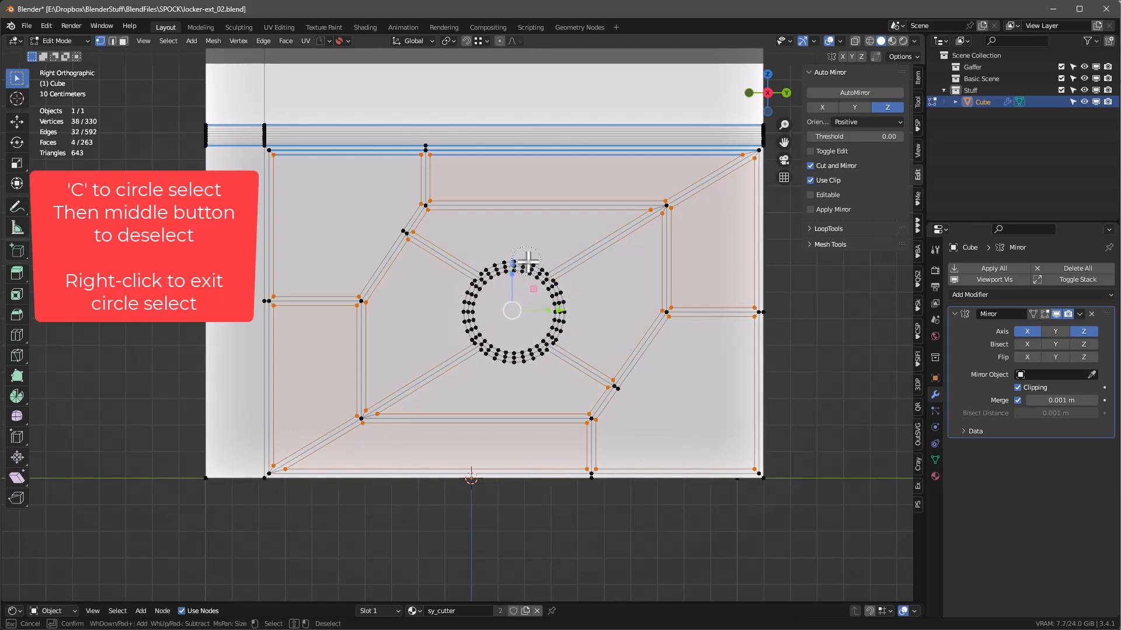
right_click(622, 281)
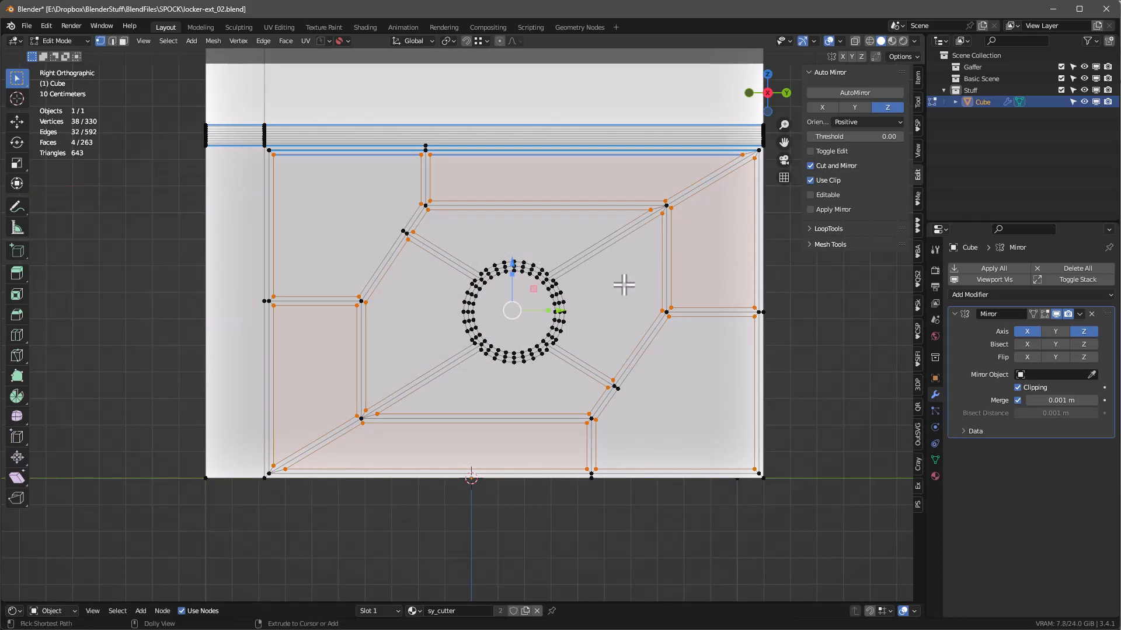
key("ctrl+shift+b")
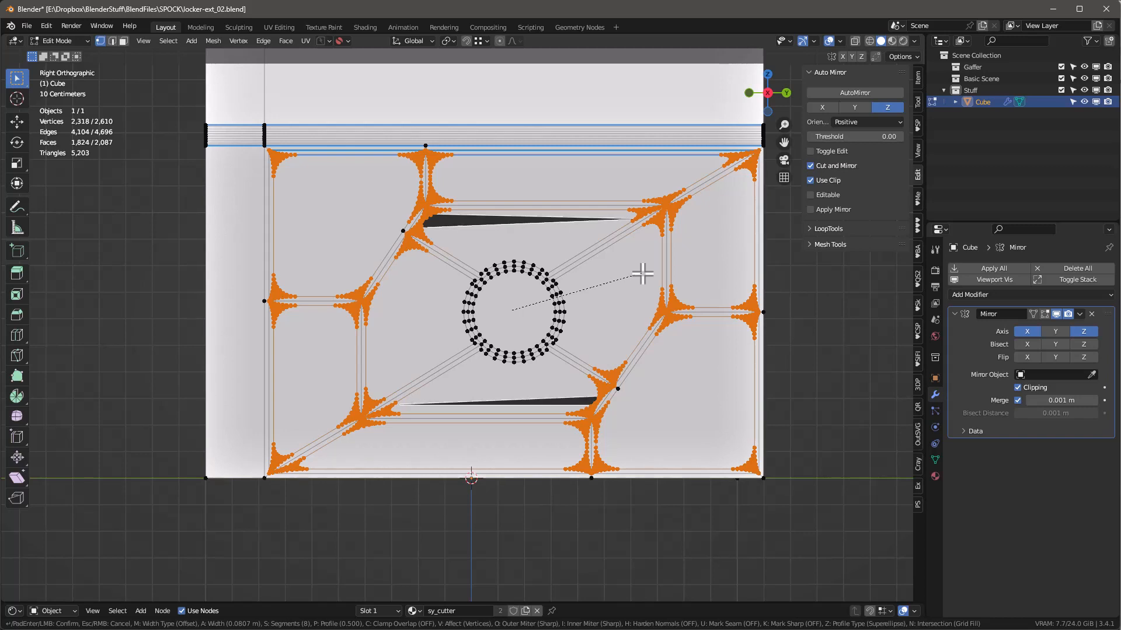
key("Escape")
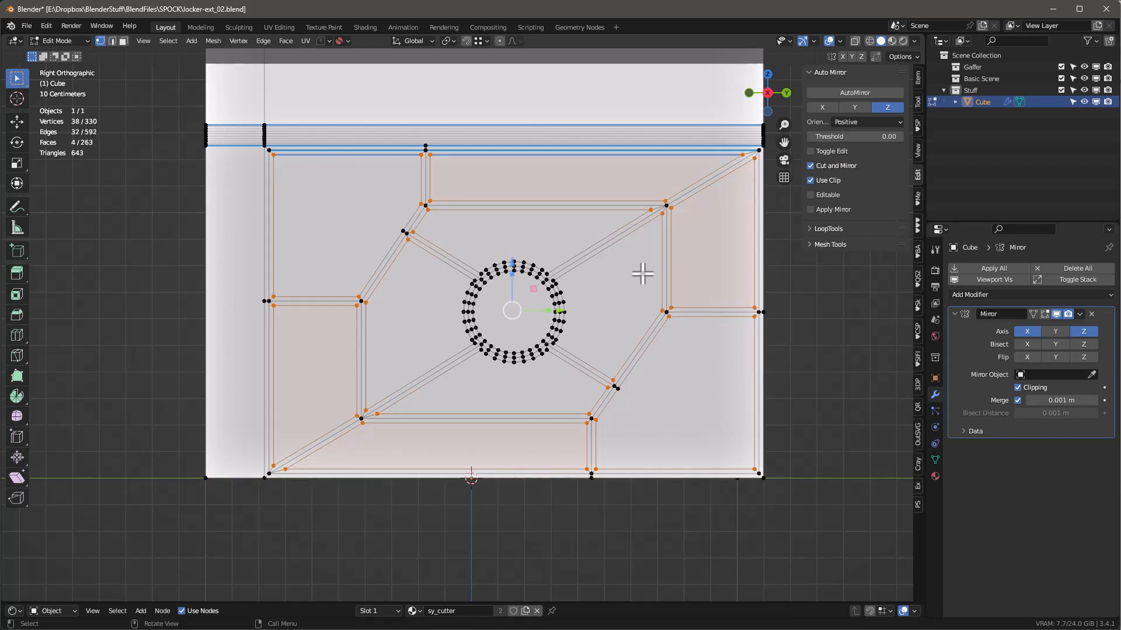
Step: Leave out the upper and lower inner faces' corners beside the slanted edges and bevel the remaining inset vertices about 0.075 m with 8 segments
left_click(416, 232, "shift")
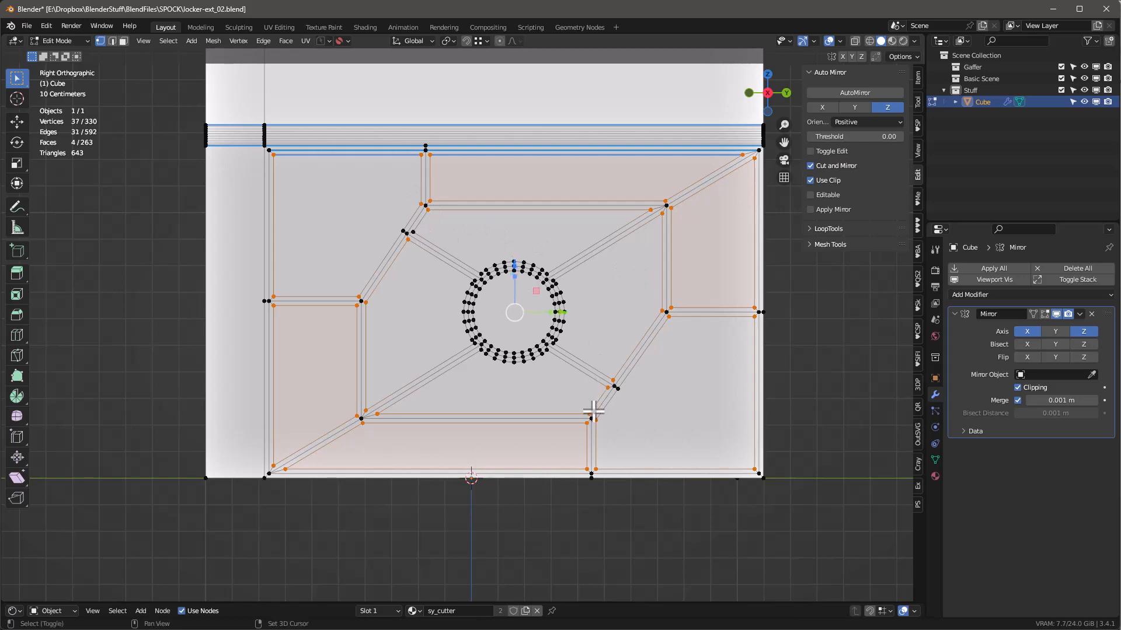
left_click(607, 387, "shift")
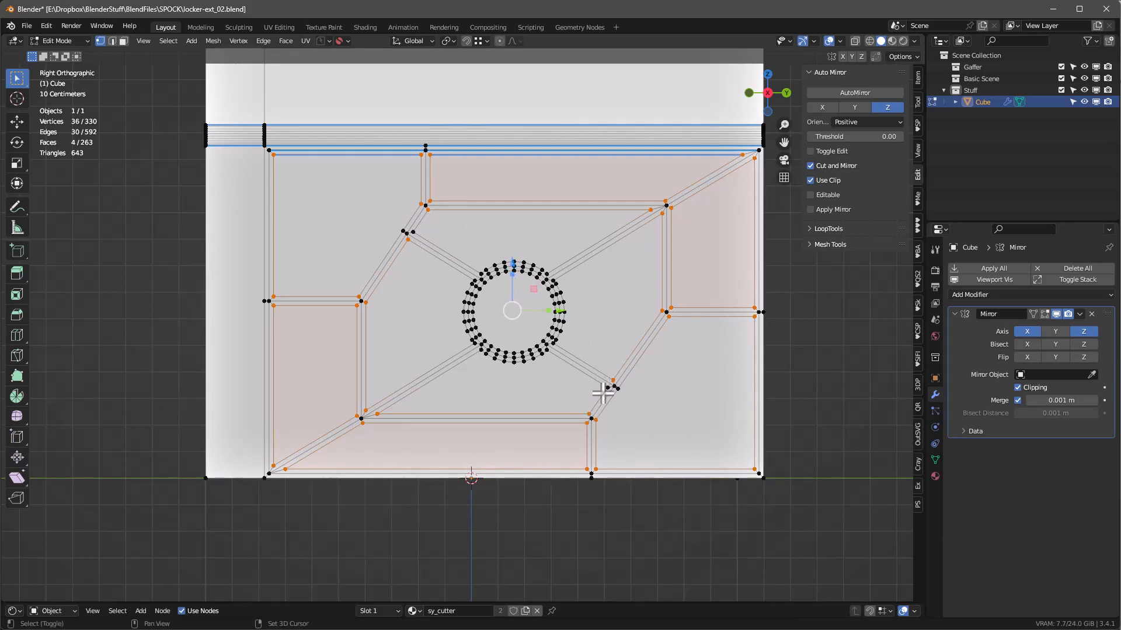
key("ctrl+shift+b")
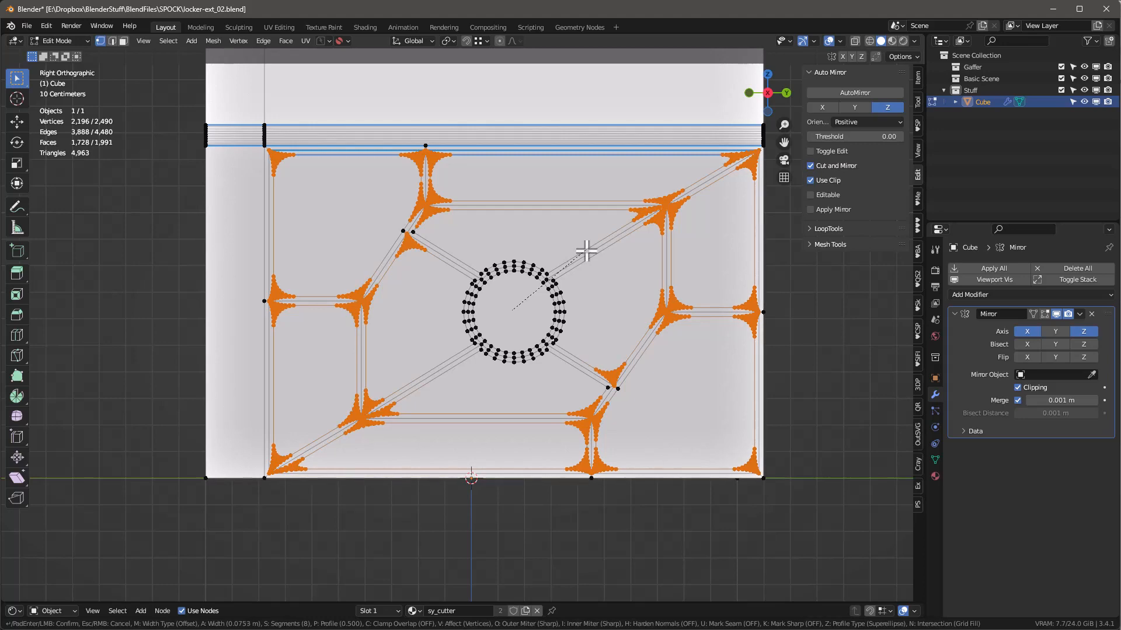
left_click(586, 251)
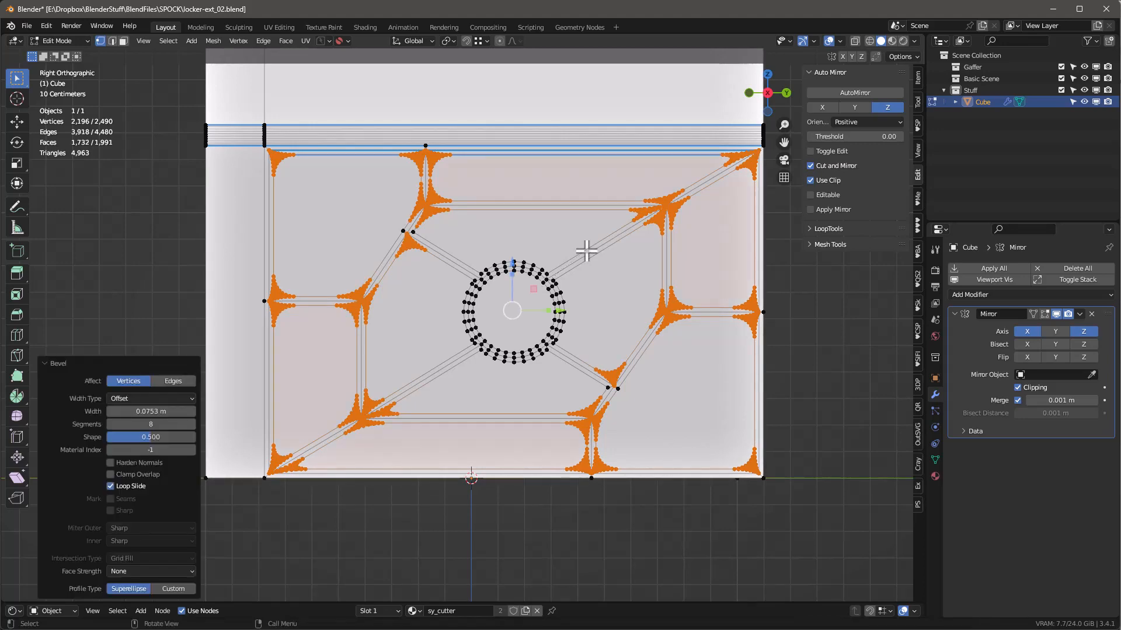
Step: Extrude the six outer panel faces and the central circle about 0.09 m into the side wall, using X-ray view for the depth
middle_click_drag(569, 278, 566, 237)
key("3")
left_click(563, 237)
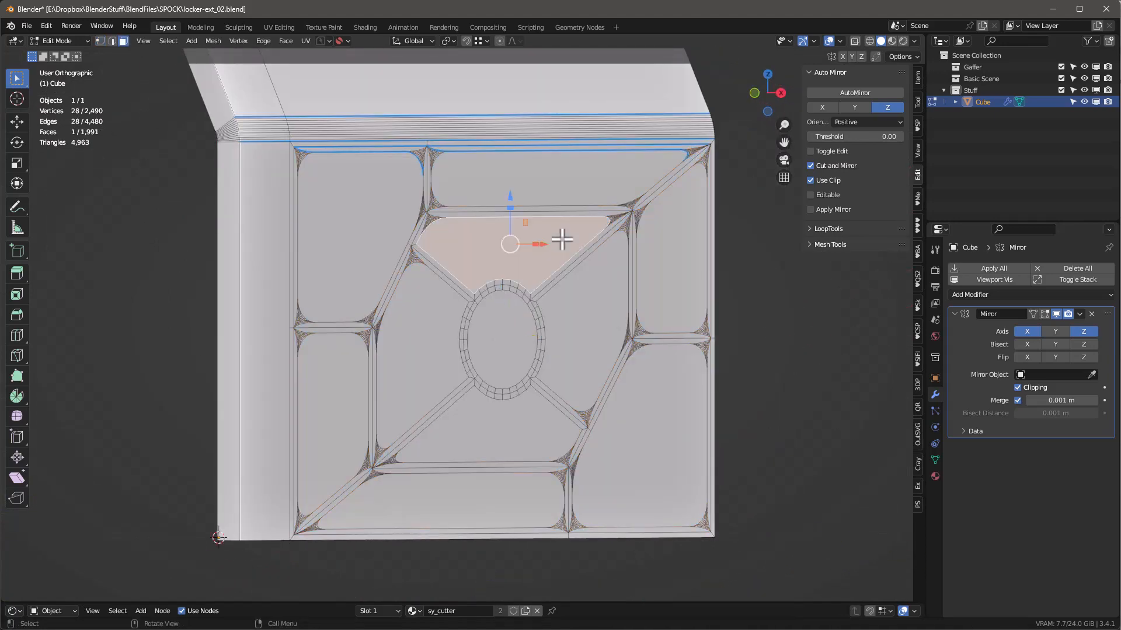
left_click(387, 201, "shift")
left_click(523, 177, "shift")
left_click(673, 243, "shift")
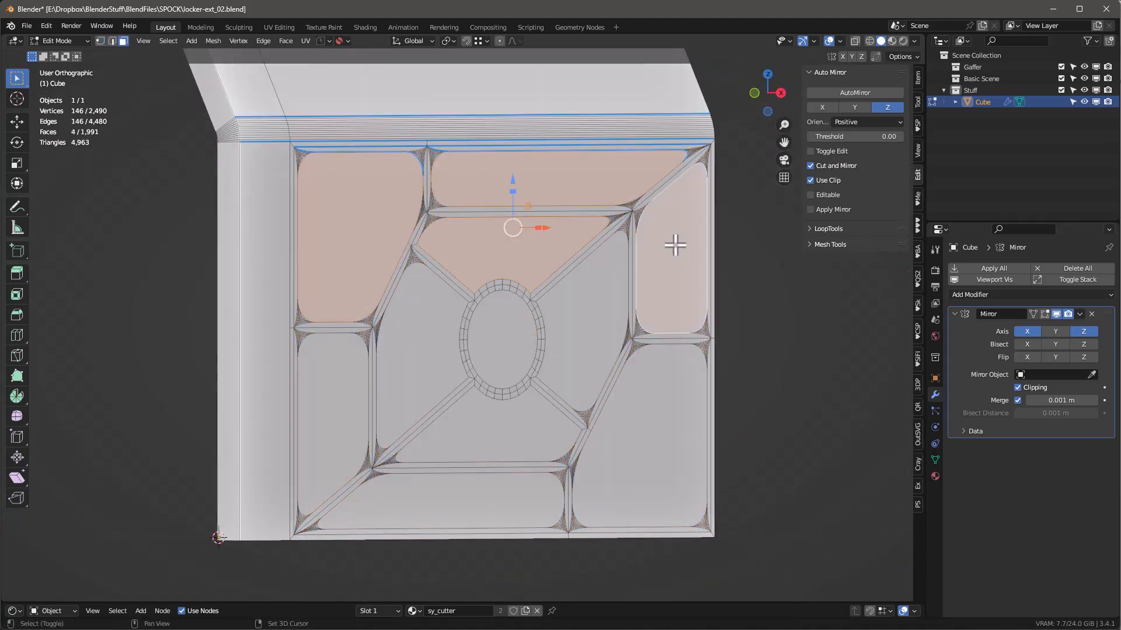
left_click(677, 390, "shift")
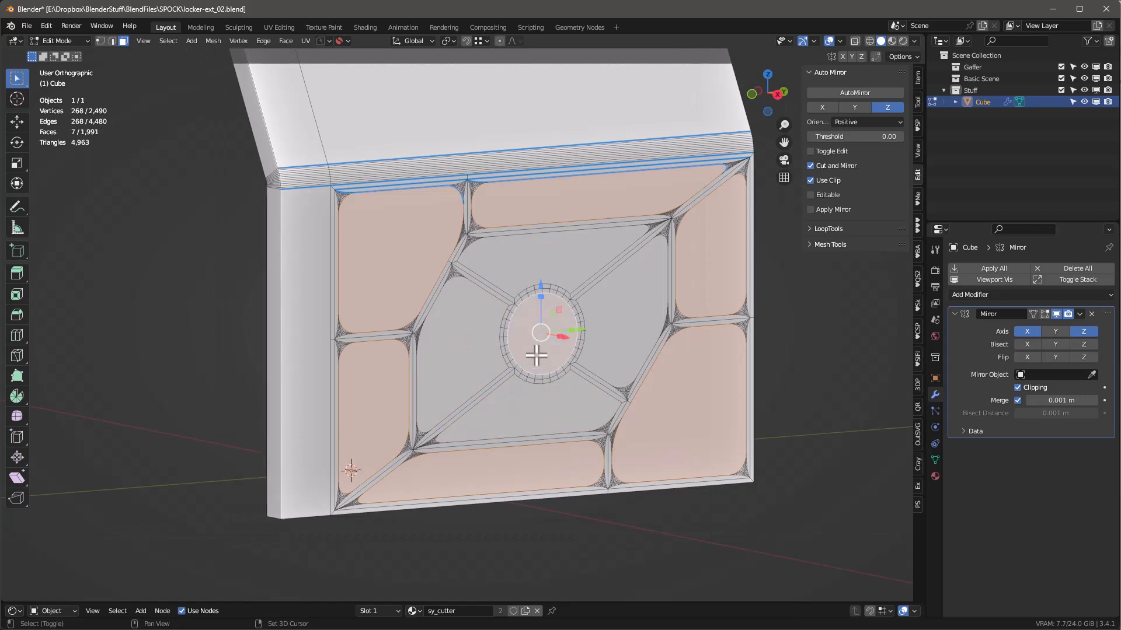
middle_click_drag(513, 363, 603, 349)
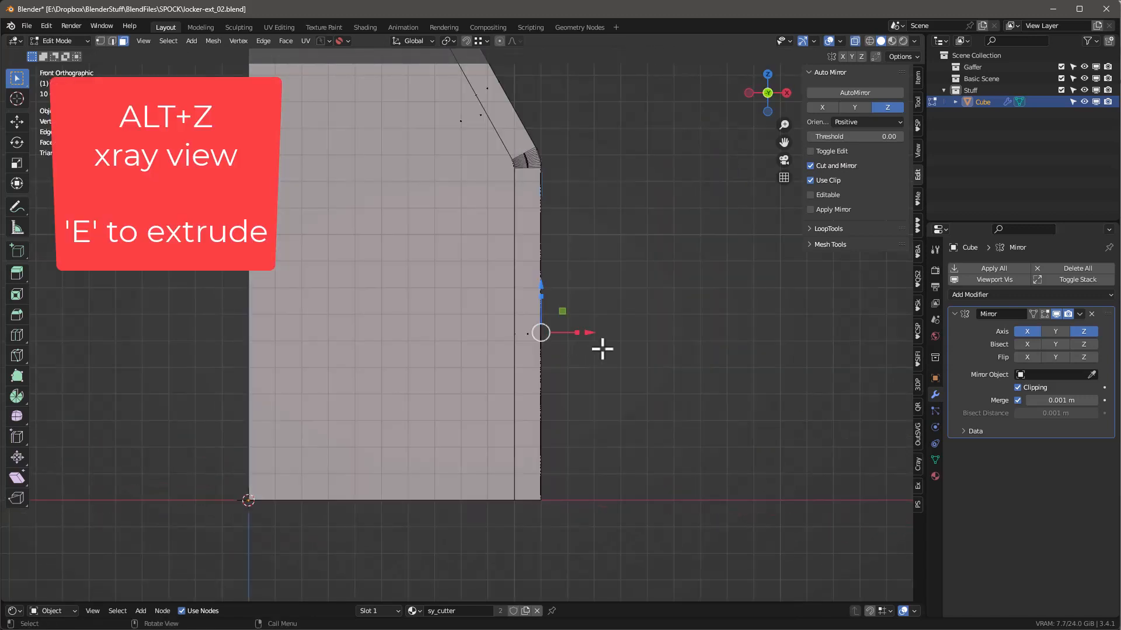
key("e")
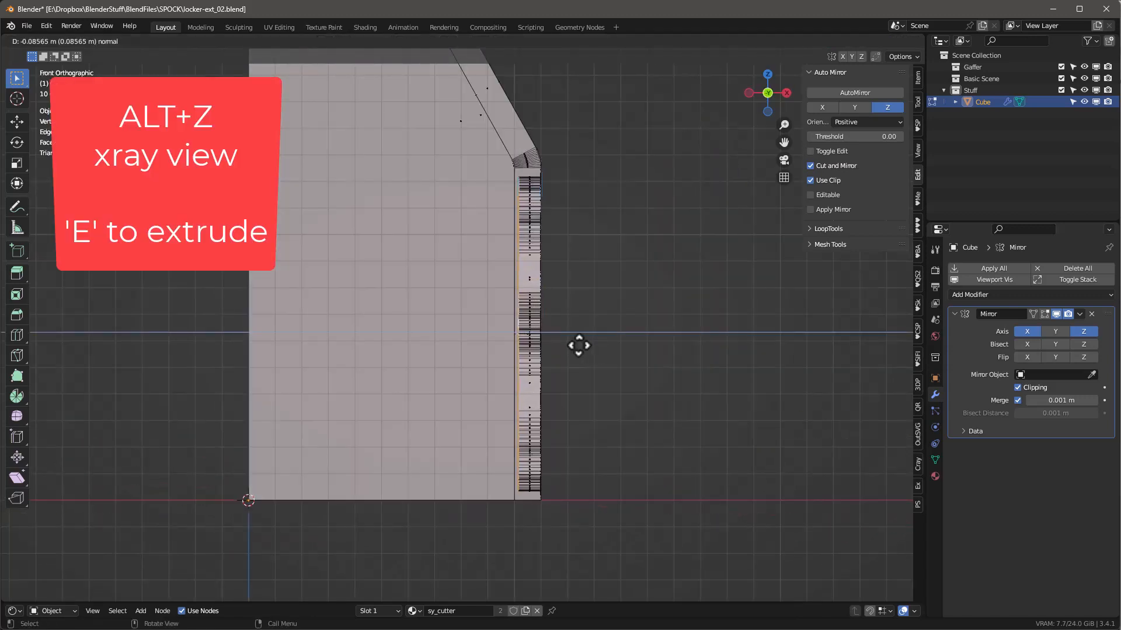
left_click(577, 346)
mouse_move(577, 346)
middle_mouse_down()
mouse_move(590, 325)
mouse_move(584, 350)
middle_mouse_up()
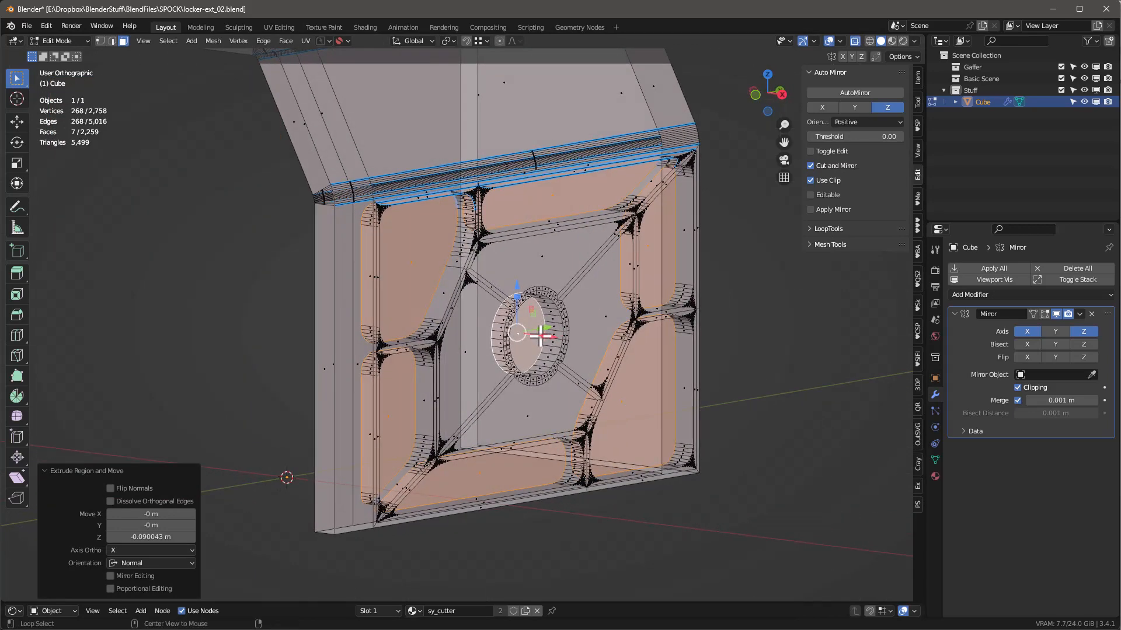
key("alt+z")
Step: Extrude the four inner panel faces around the central circle about 0.013 m into the side wall
scroll(584, 351, "up", 2)
left_click(511, 221)
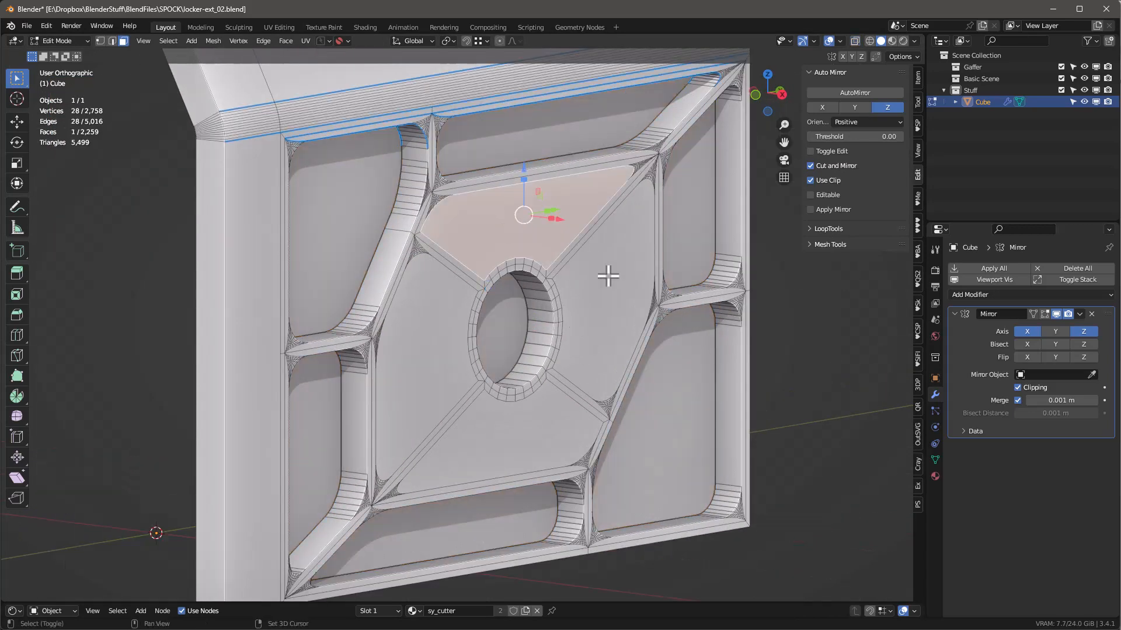
left_click(605, 275, "shift")
left_click(548, 420, "shift")
left_click(445, 379, "shift")
middle_click_drag(443, 380, 531, 363)
key("e")
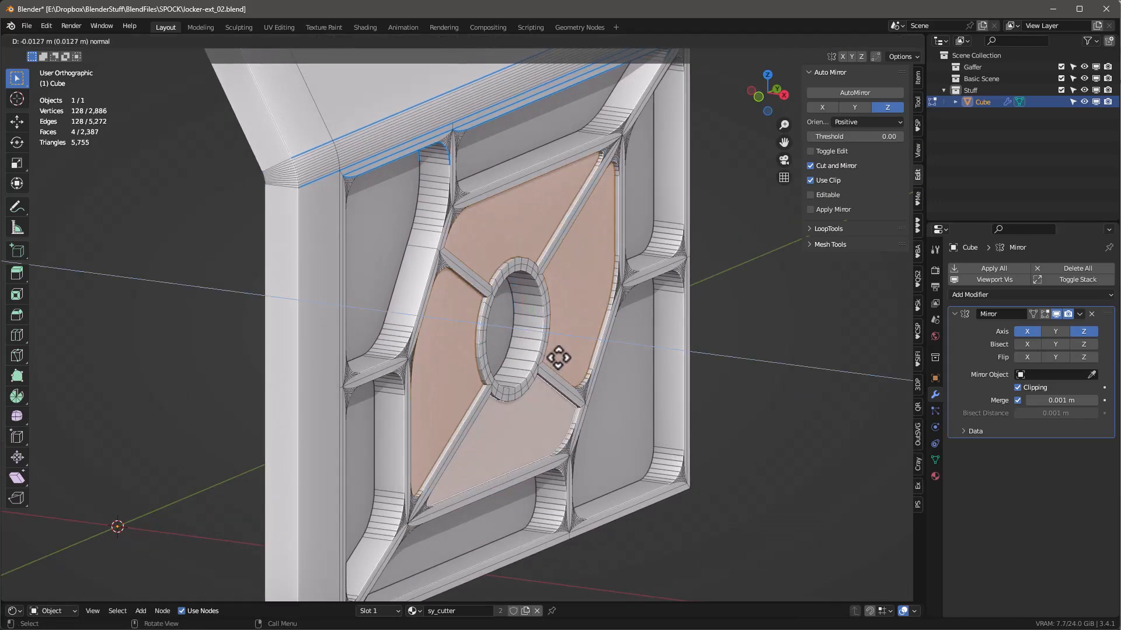
left_click(558, 358)
Step: Bevel the perimeter edges of the six outer recess floor faces about 0.009 m with 8 segments
middle_click_drag(558, 358, 554, 213)
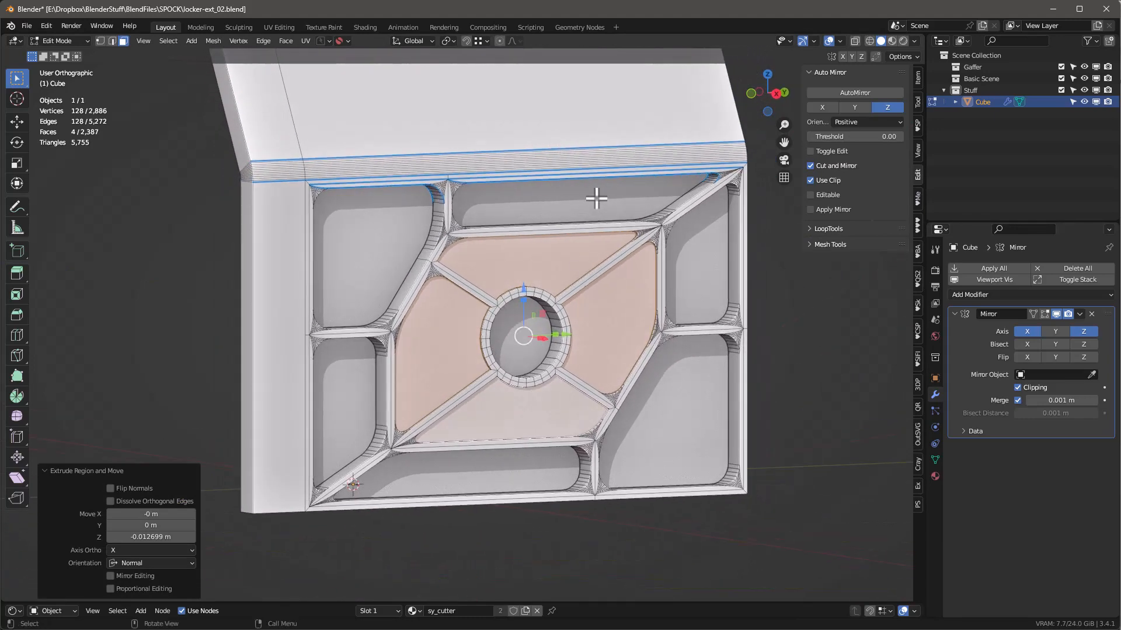
left_click(603, 220)
left_click(688, 268, "shift")
left_click(671, 393, "shift")
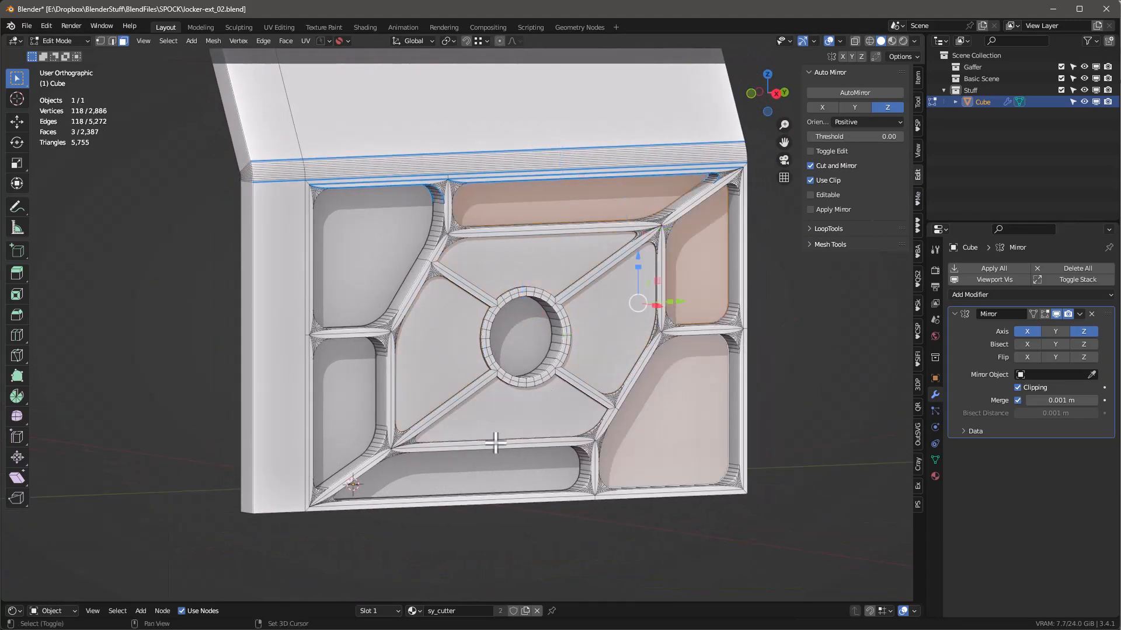
left_click(502, 469, "shift")
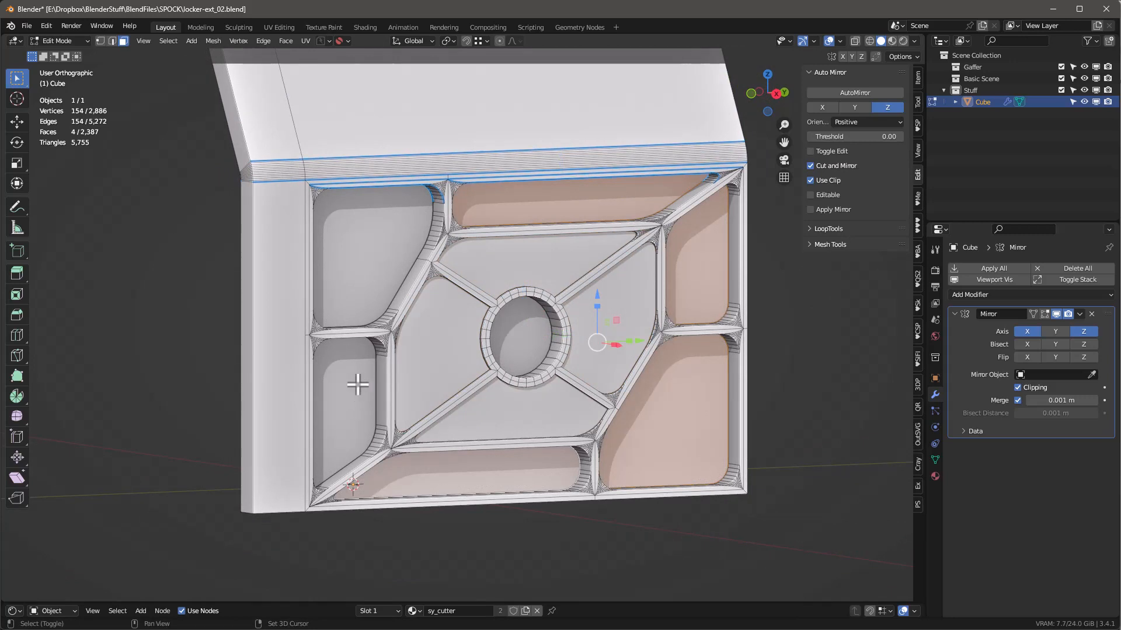
left_click(357, 385, "shift")
left_click(363, 288, "shift")
middle_click_drag(446, 337, 448, 338)
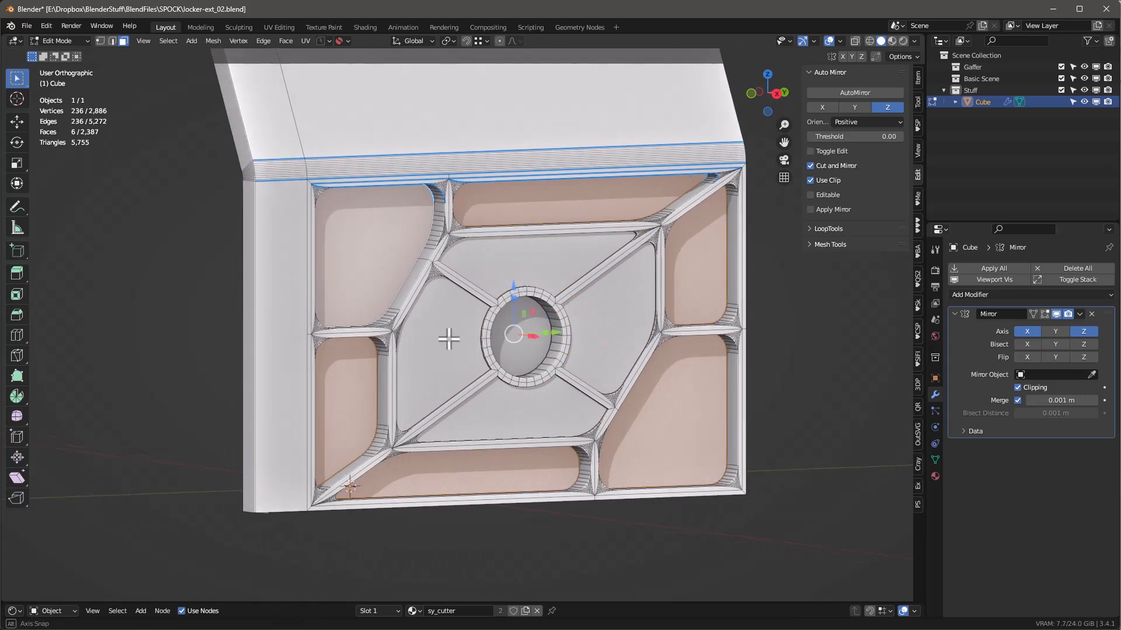
scroll(448, 337, "up", 1)
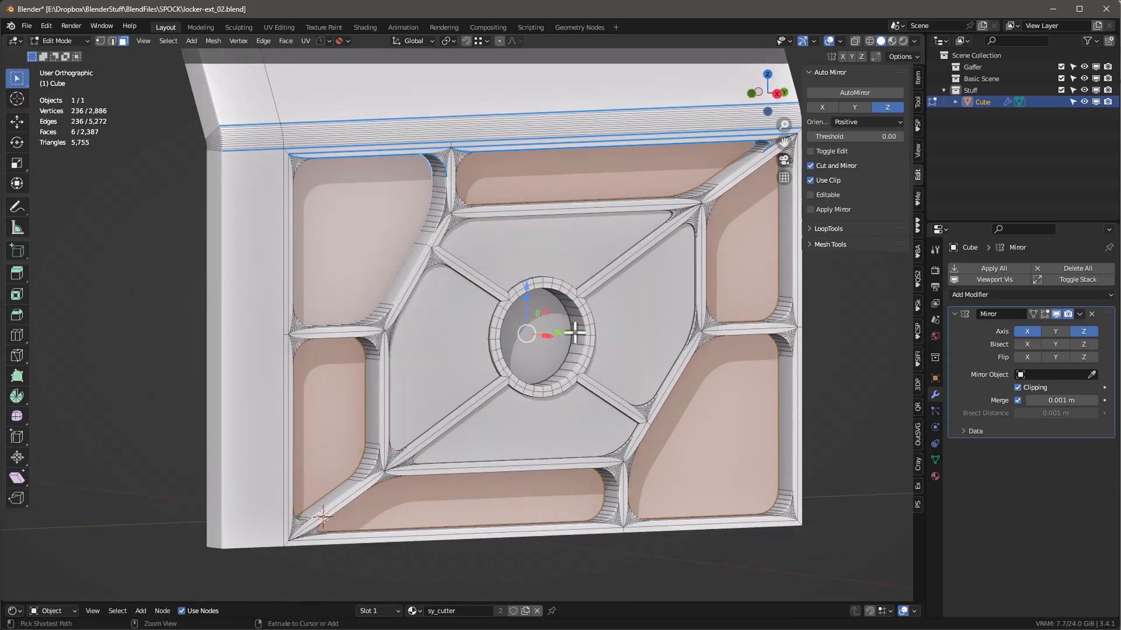
key("ctrl+b")
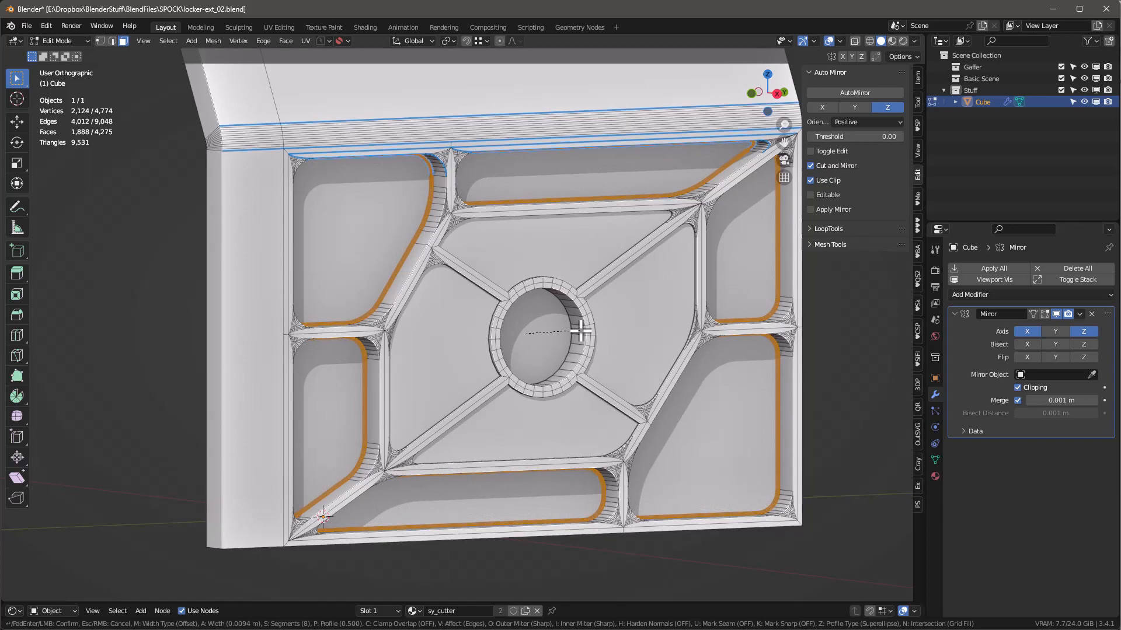
left_click(580, 331)
Step: Bevel the rim of the central circular recess floor about 0.013 m with 8 segments
middle_click_drag(581, 331, 545, 395)
left_click(554, 358)
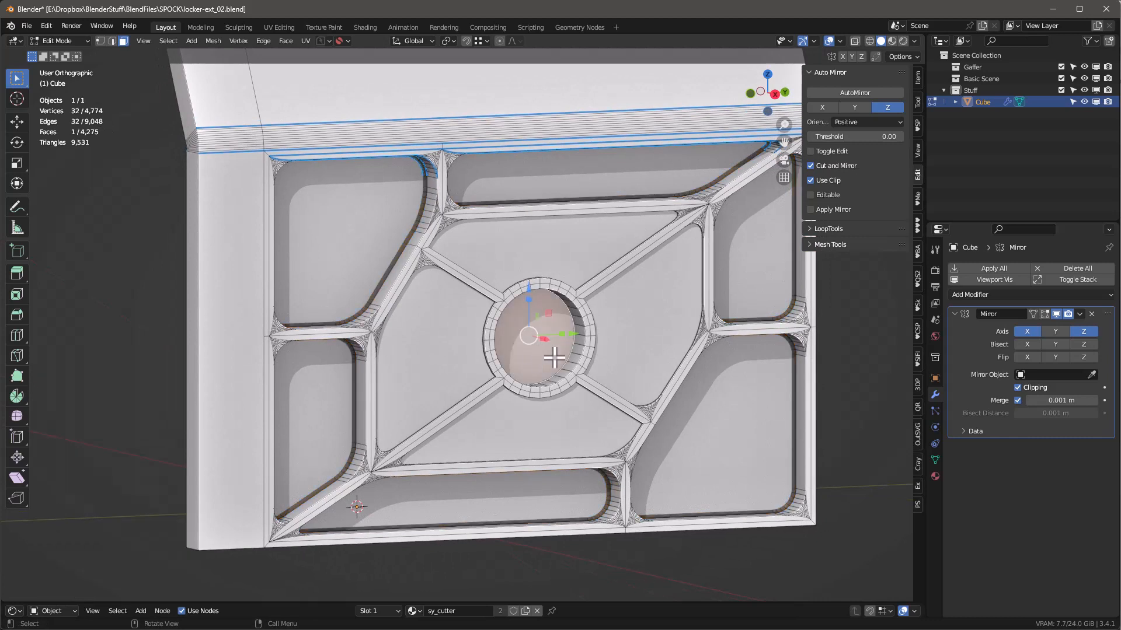
key("ctrl+b")
left_click(619, 346)
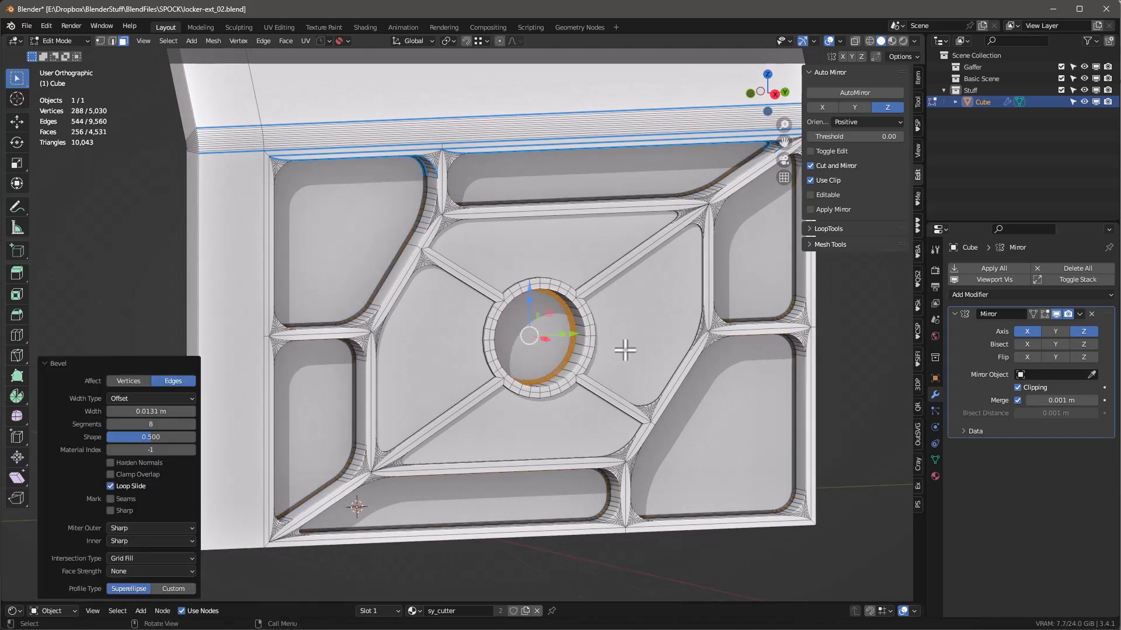
Step: Bevel the perimeter edges of the four inner recessed faces about 0.010 m with 8 segments
left_click(589, 266)
left_click(647, 327, "shift")
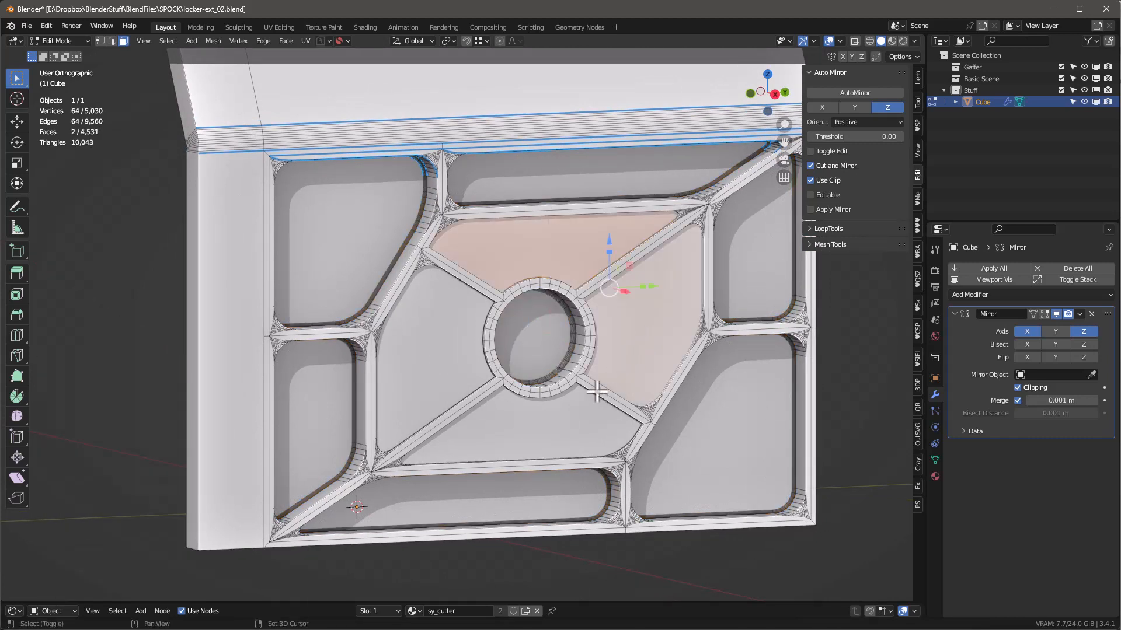
left_click(502, 403, "shift")
left_click(416, 355, "shift")
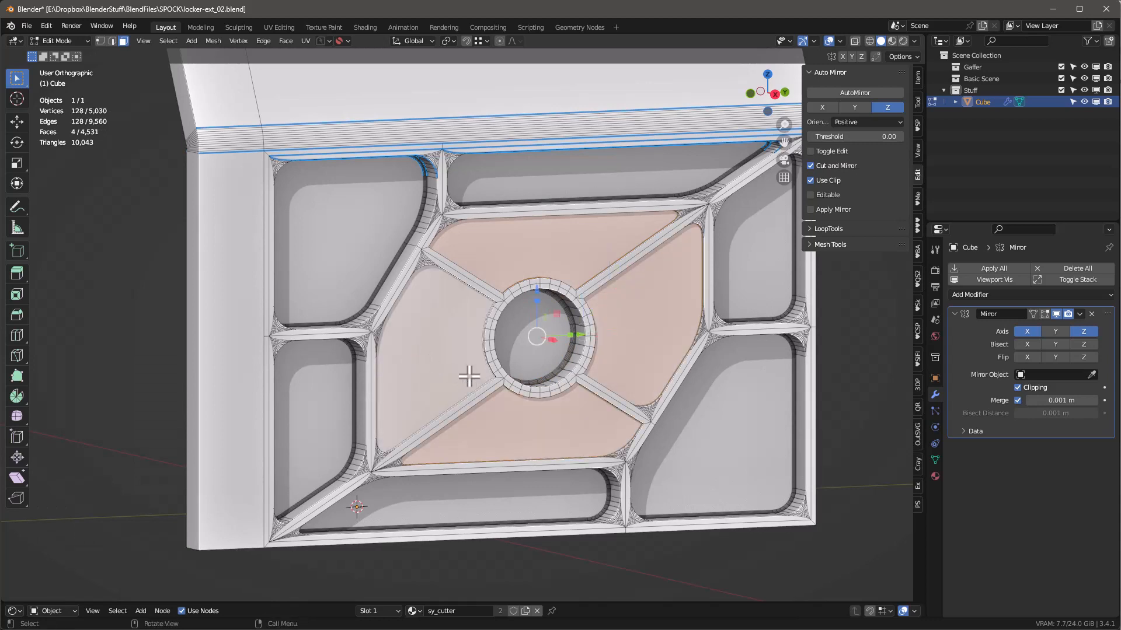
key("ctrl+b")
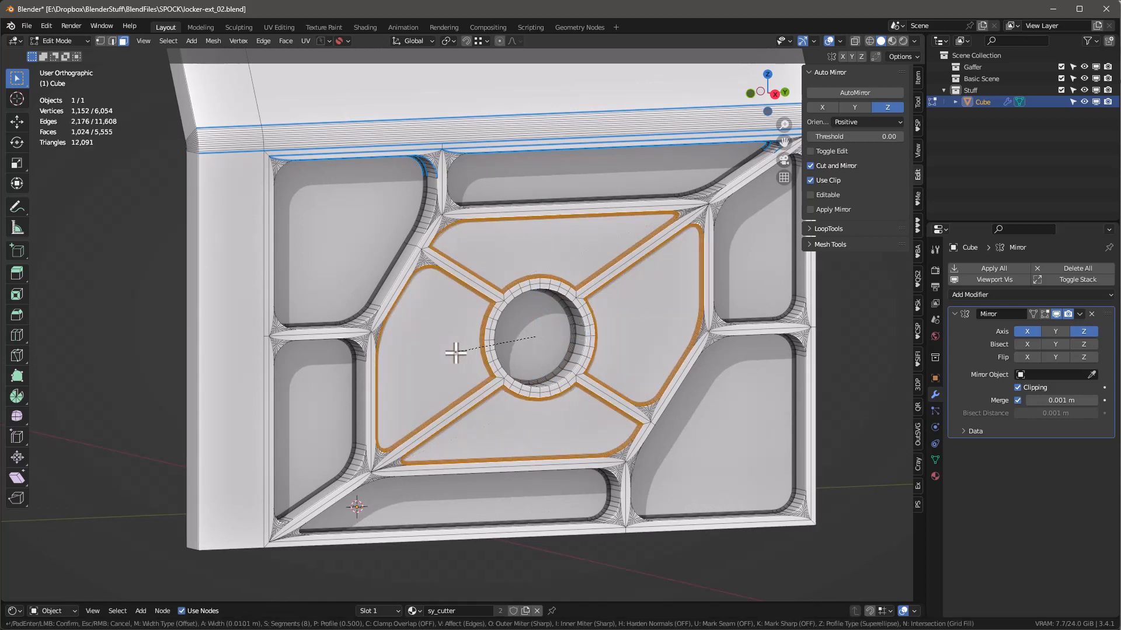
left_click(455, 353)
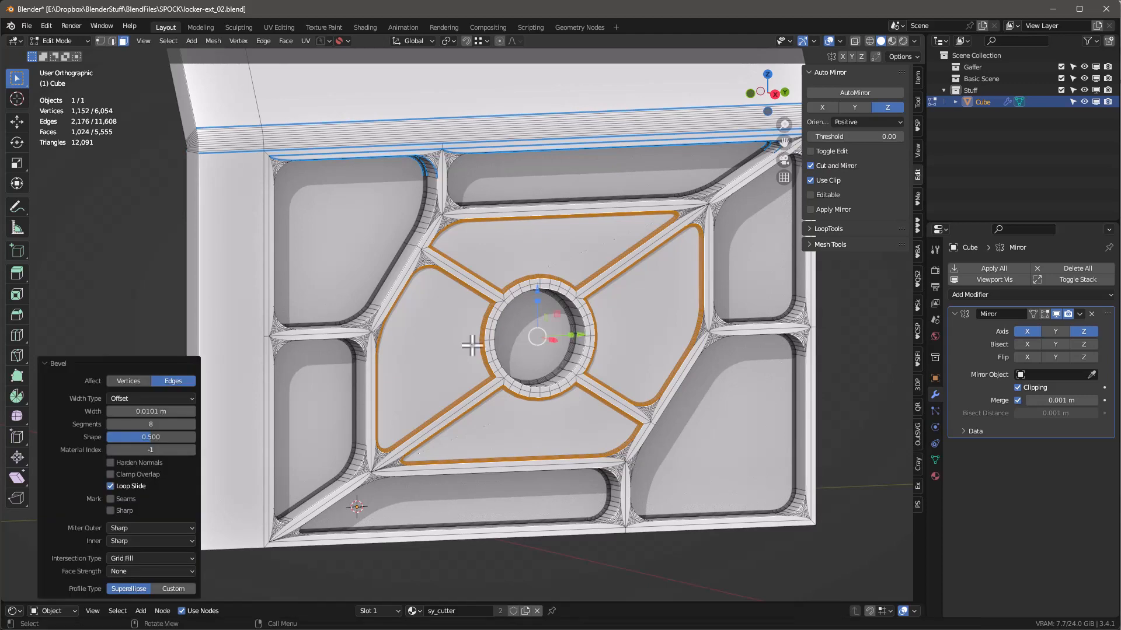
Step: Examine the beveled side-wall recesses in Material Preview with overlays hidden, and return to solid shading with overlays shown
middle_click_drag(475, 340, 501, 314)
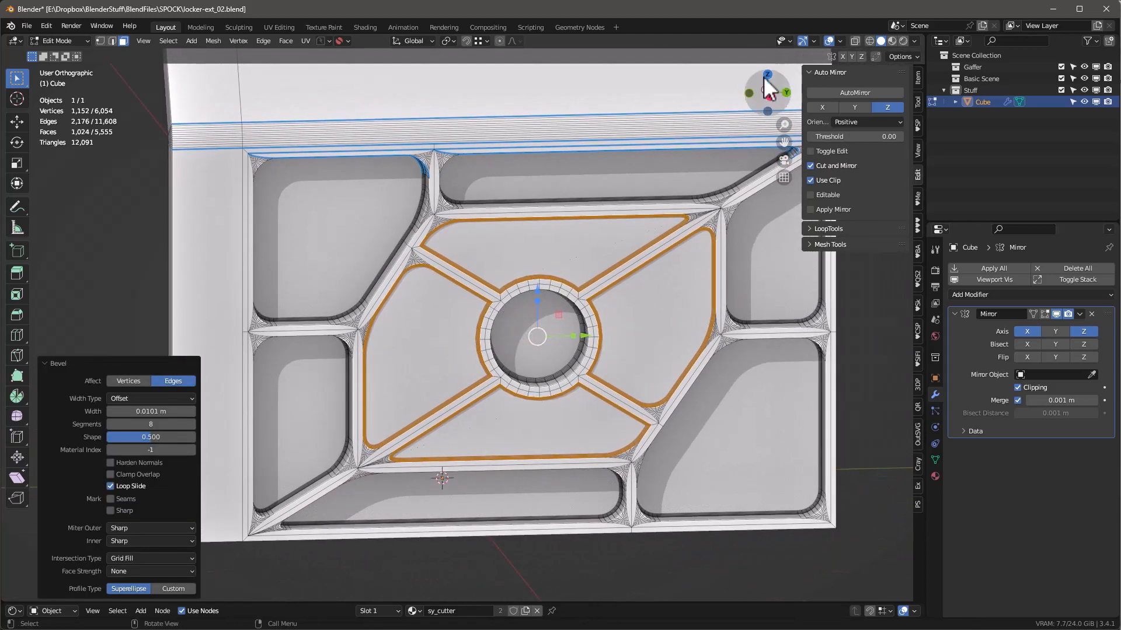
left_click(892, 41)
mouse_move(583, 187)
middle_mouse_down()
mouse_move(548, 210)
mouse_move(453, 221)
mouse_move(422, 246)
mouse_move(438, 275)
mouse_move(566, 263)
middle_mouse_up()
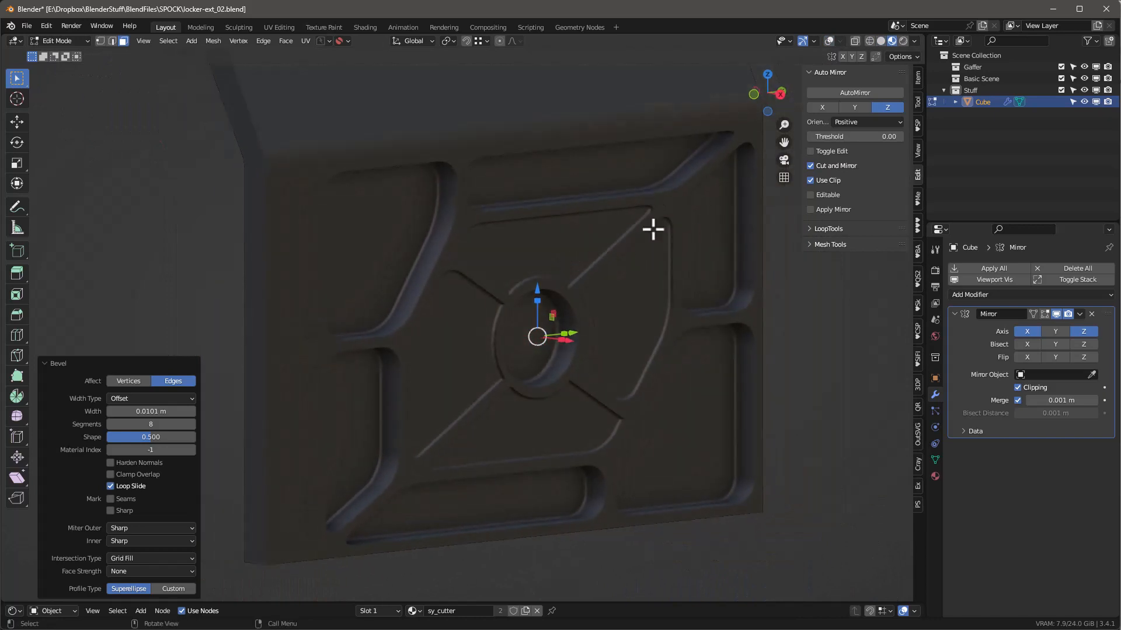
scroll(606, 282, "down", 2)
middle_click_drag(628, 281, 607, 229)
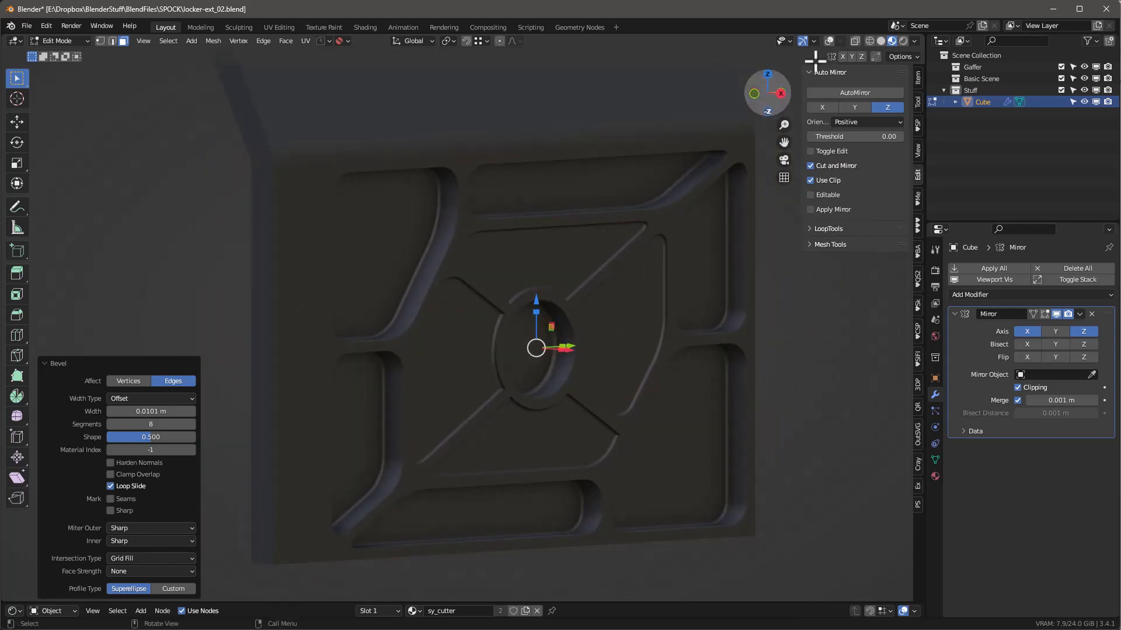
left_click(829, 40)
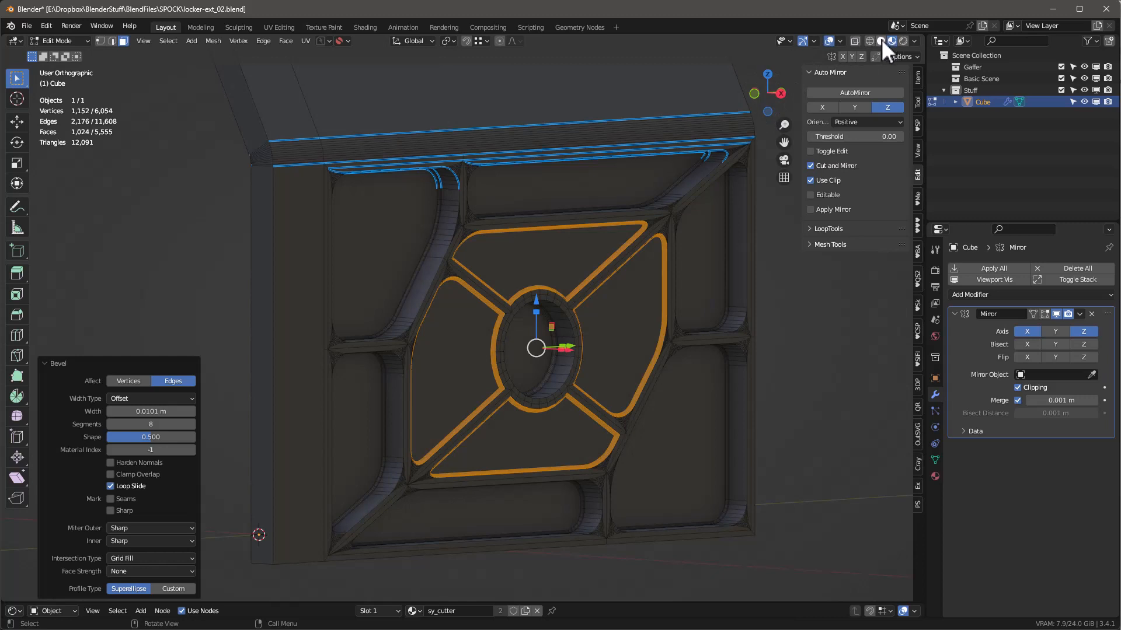
left_click(881, 40)
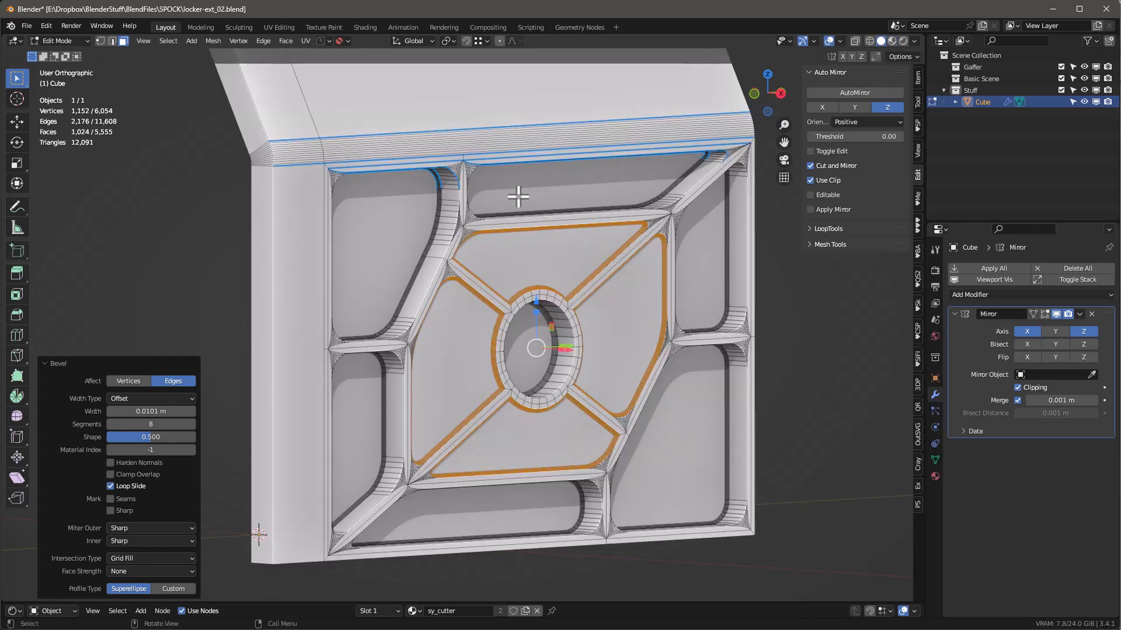
Step: Apply Shade Auto Smooth to the box in Object Mode
key("Tab")
right_click(523, 104)
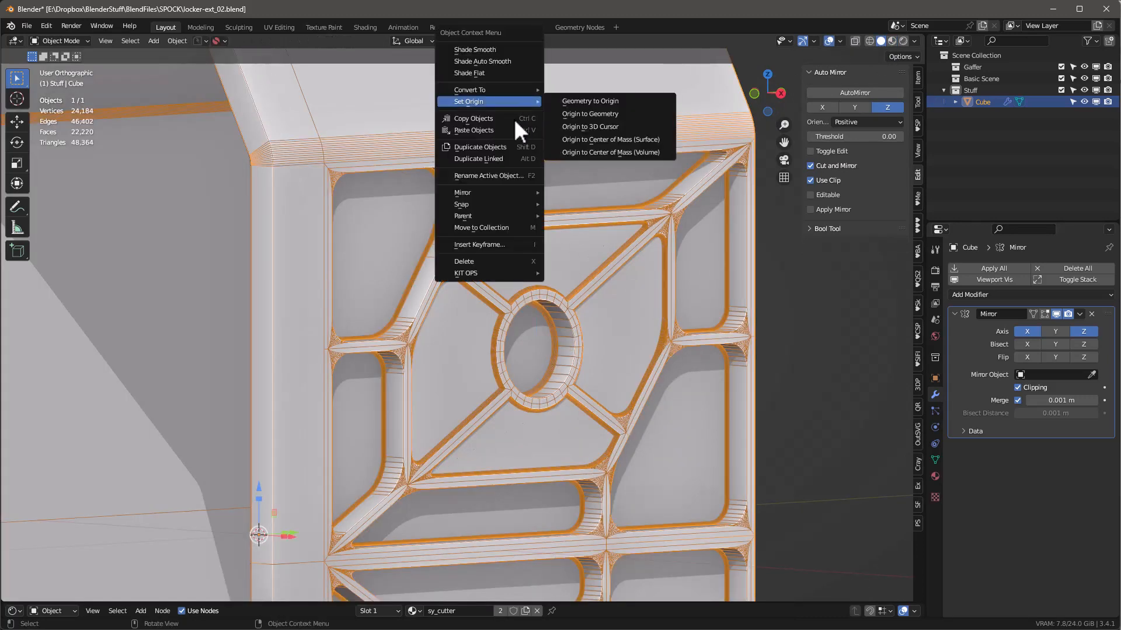
left_click(503, 61)
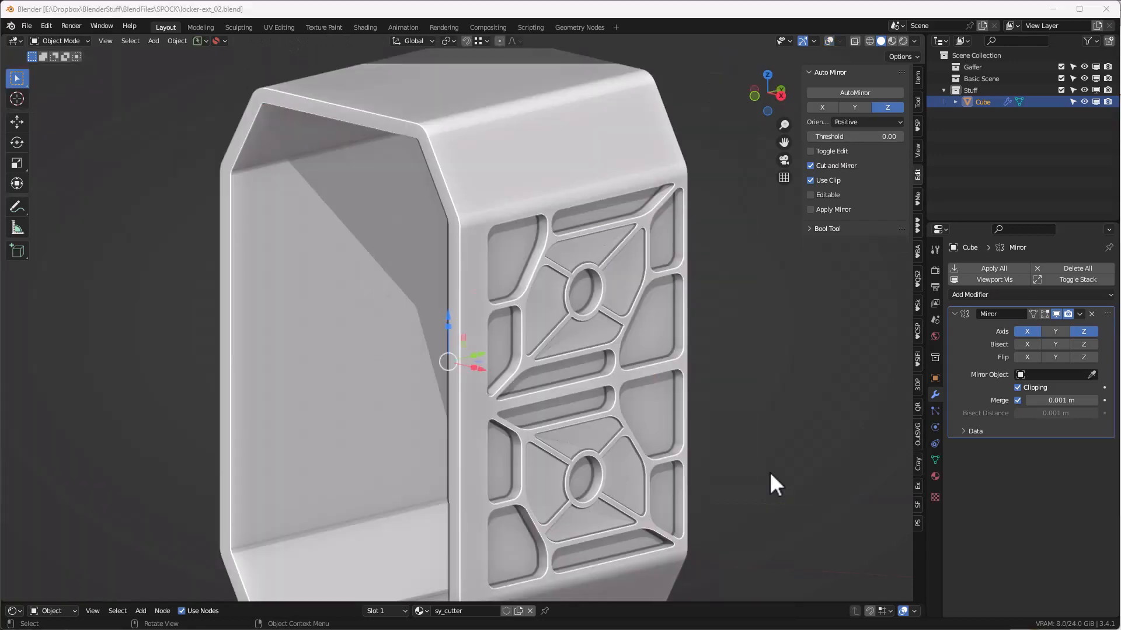
Step: Examine the side wall's shading up close in Edit Mode with overlays hidden, especially the sharp corners of the inner recessed faces
scroll(631, 356, "up", 3)
middle_click_drag(631, 355, 567, 220)
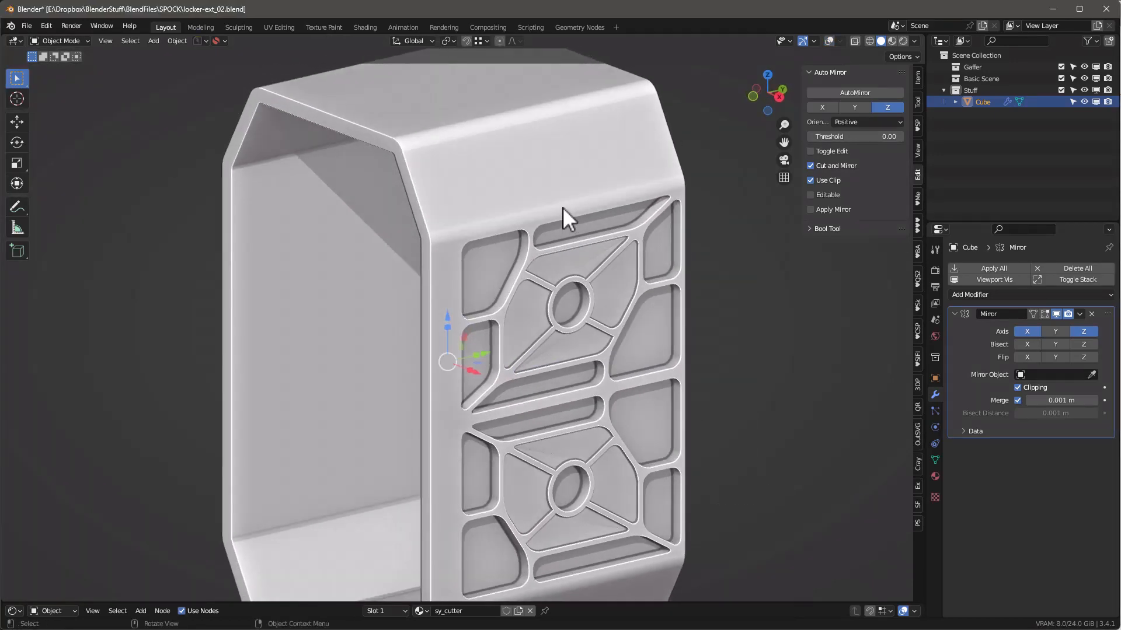
key("Tab")
scroll(621, 268, "up", 5)
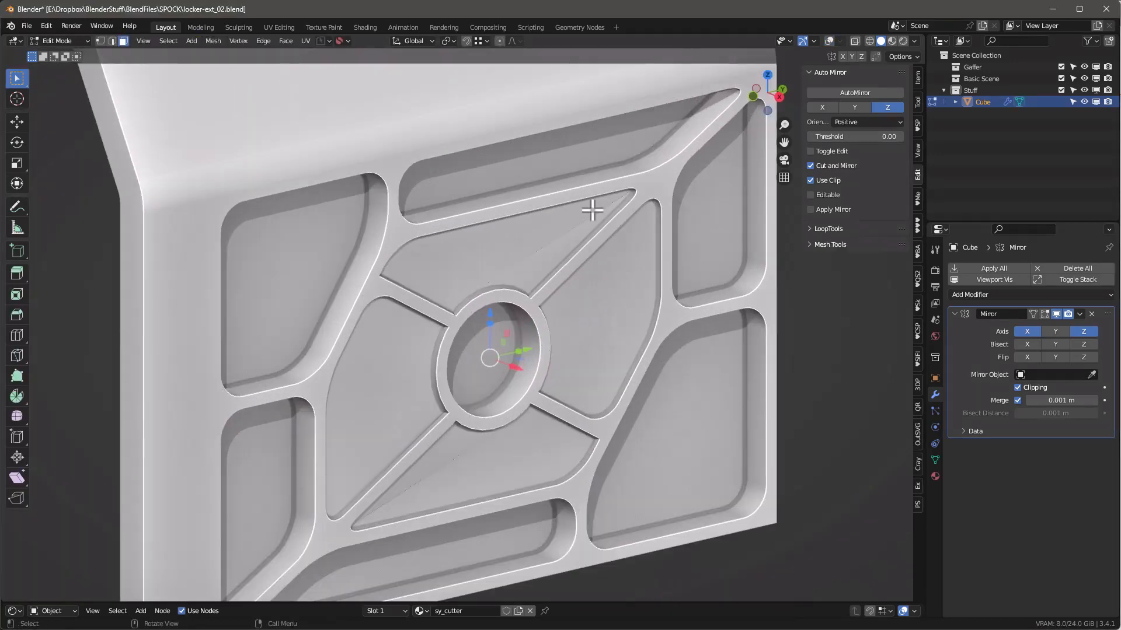
middle_click_drag(572, 315, 567, 305)
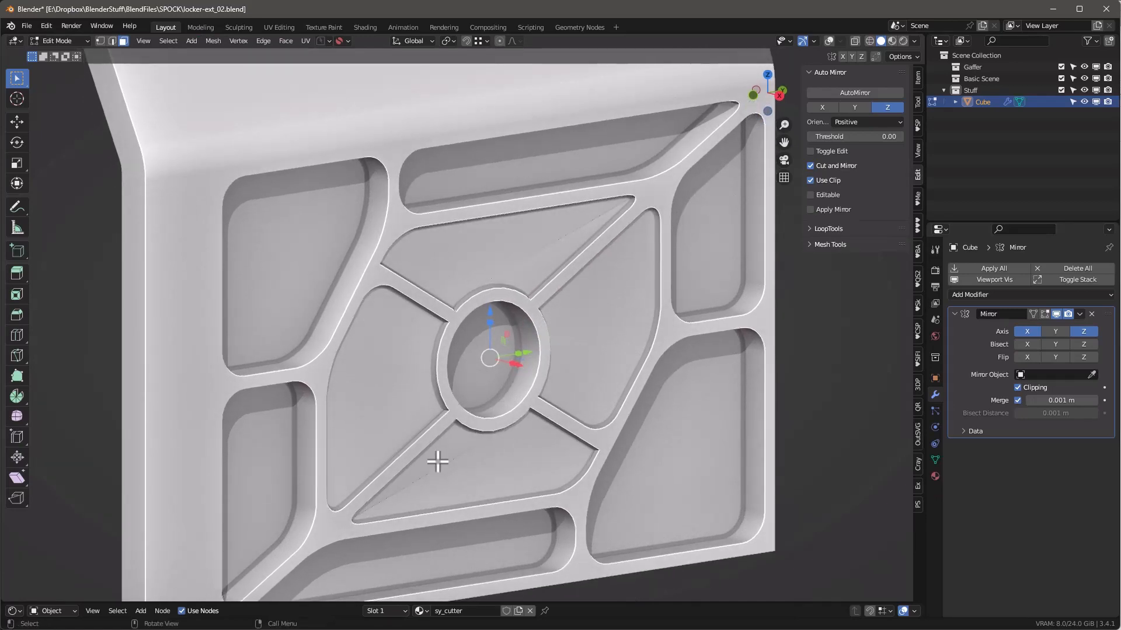
middle_click_drag(528, 399, 467, 356)
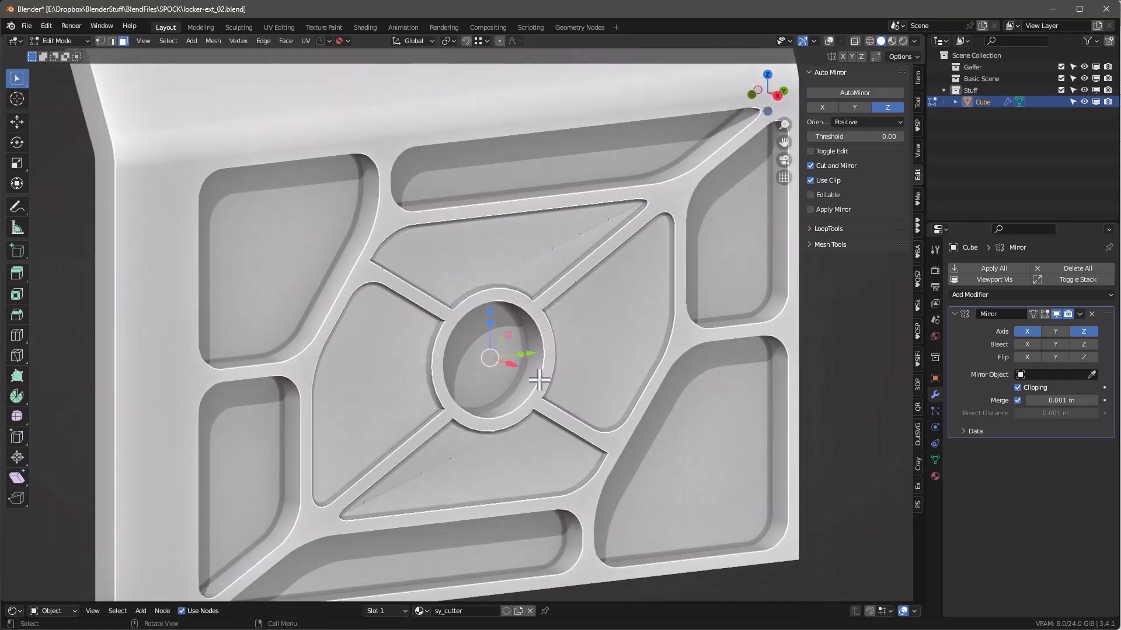
scroll(650, 262, "up", 5)
scroll(613, 169, "down", 1)
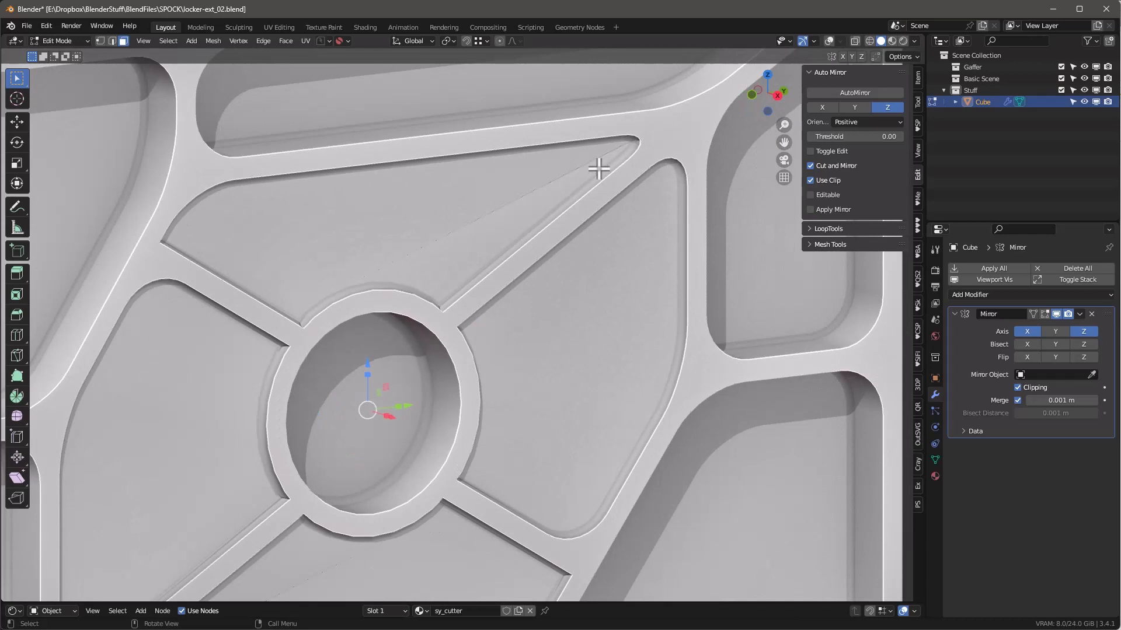
middle_click_drag(599, 169, 611, 173)
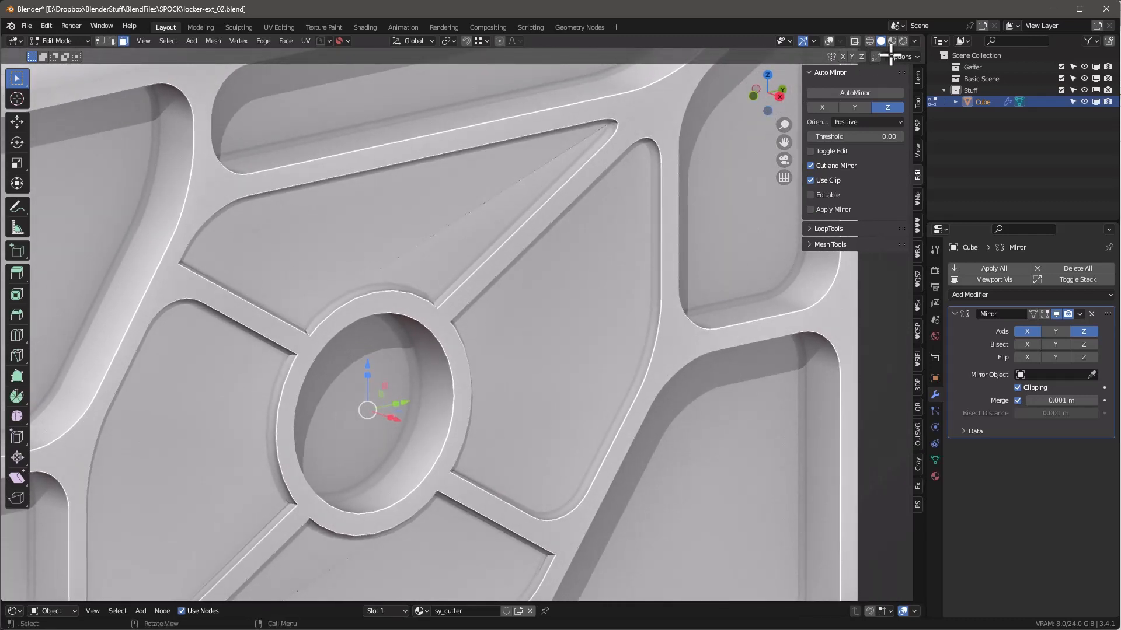
Step: Show the overlays and merge the three overlapping floor vertices at the upper inner recess's sharp upper-right corner at their center
left_click(829, 41)
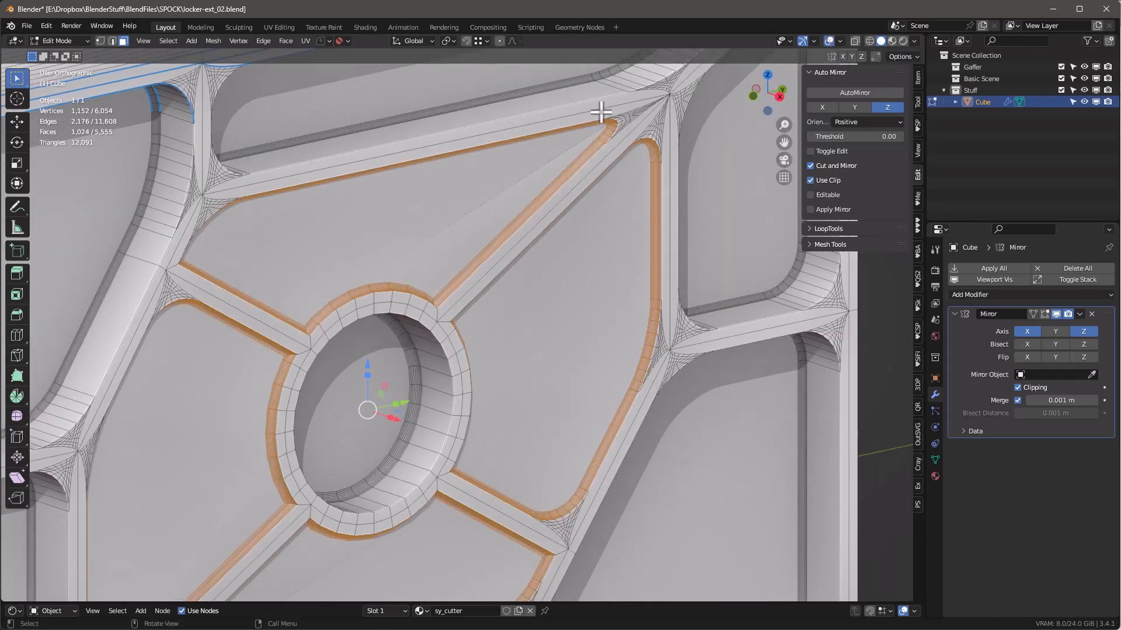
key("1")
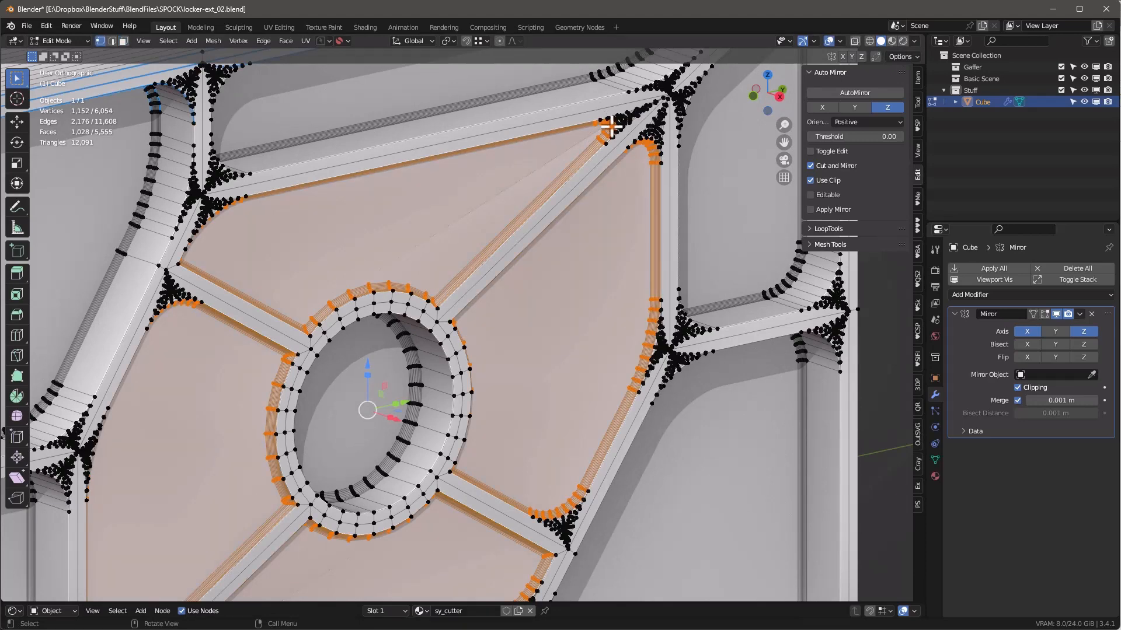
scroll(628, 135, "up", 8)
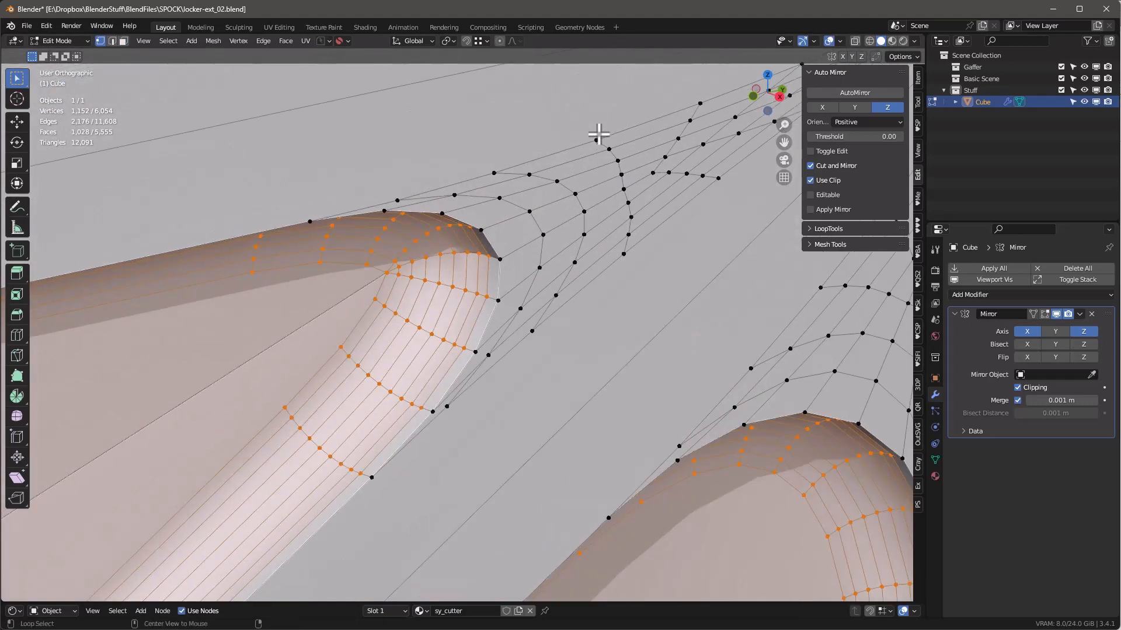
scroll(510, 248, "up", 5)
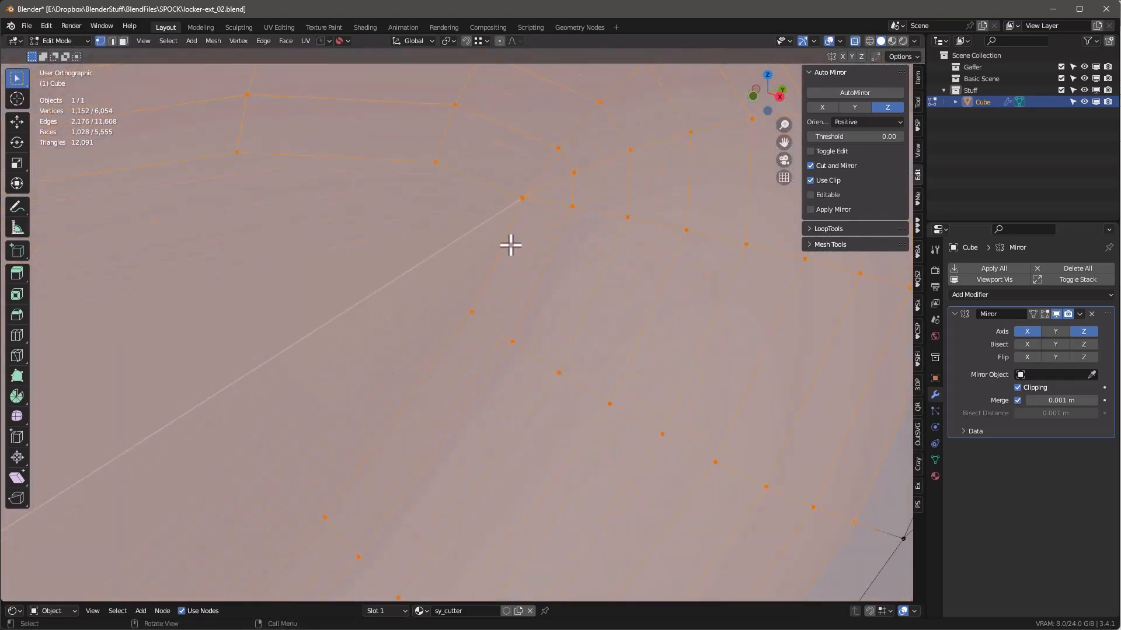
scroll(518, 210, "up", 2)
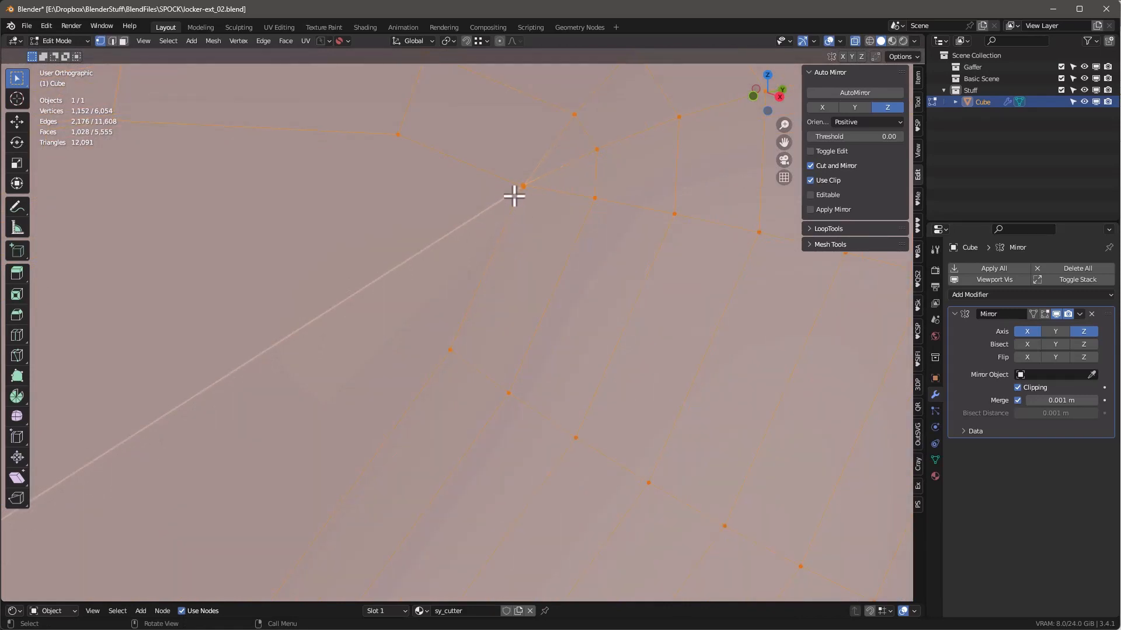
left_click(537, 216)
key("m")
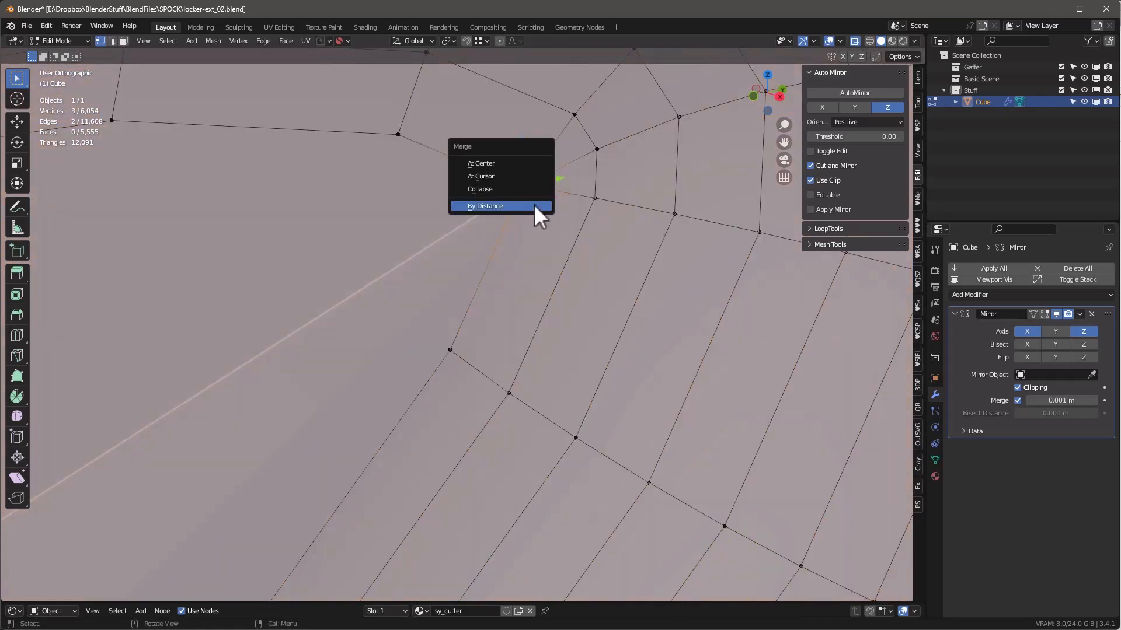
left_click(534, 204)
key("m")
left_click(500, 152)
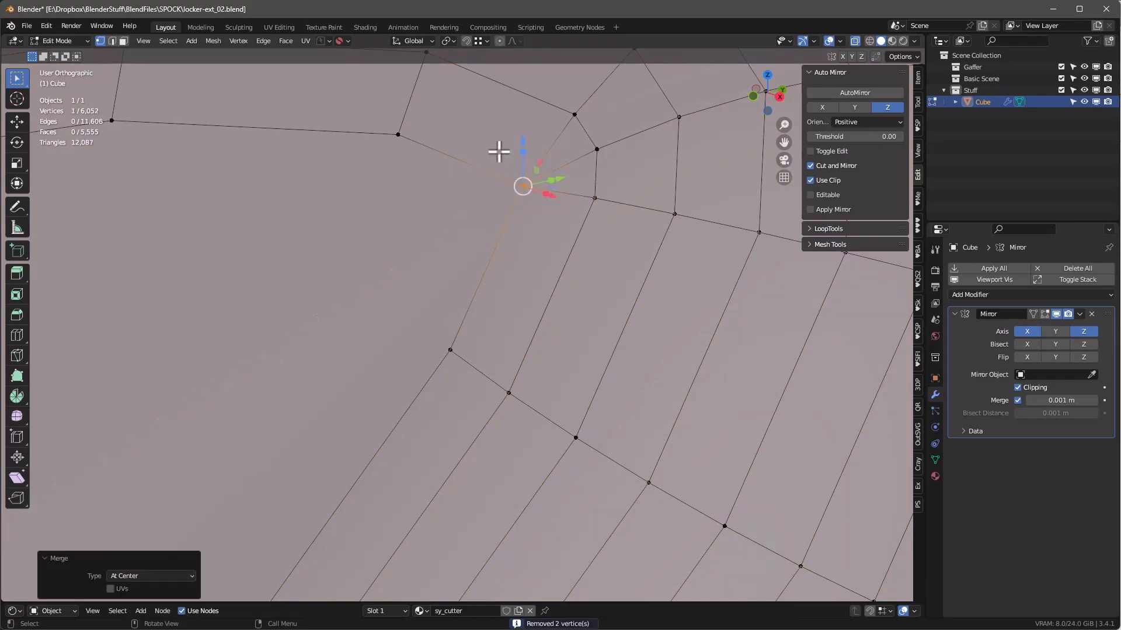
scroll(499, 152, "down", 10)
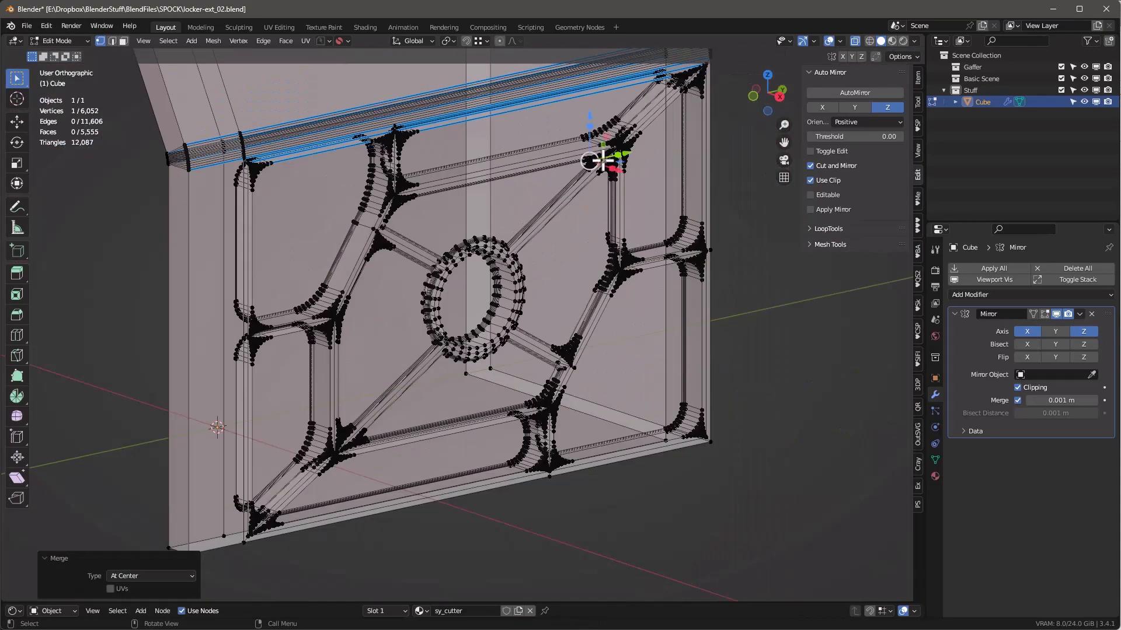
Step: Merge the overlapping floor vertices at the lower inner recess's sharp lower-left corner at their center
scroll(437, 483, "up", 10)
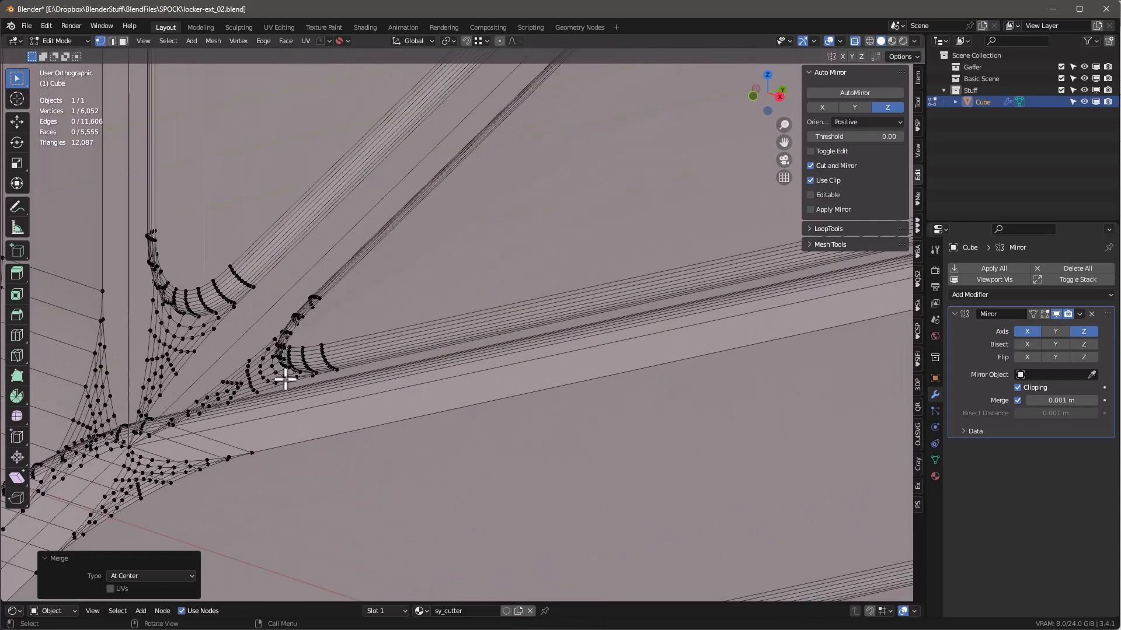
scroll(345, 335, "up", 4)
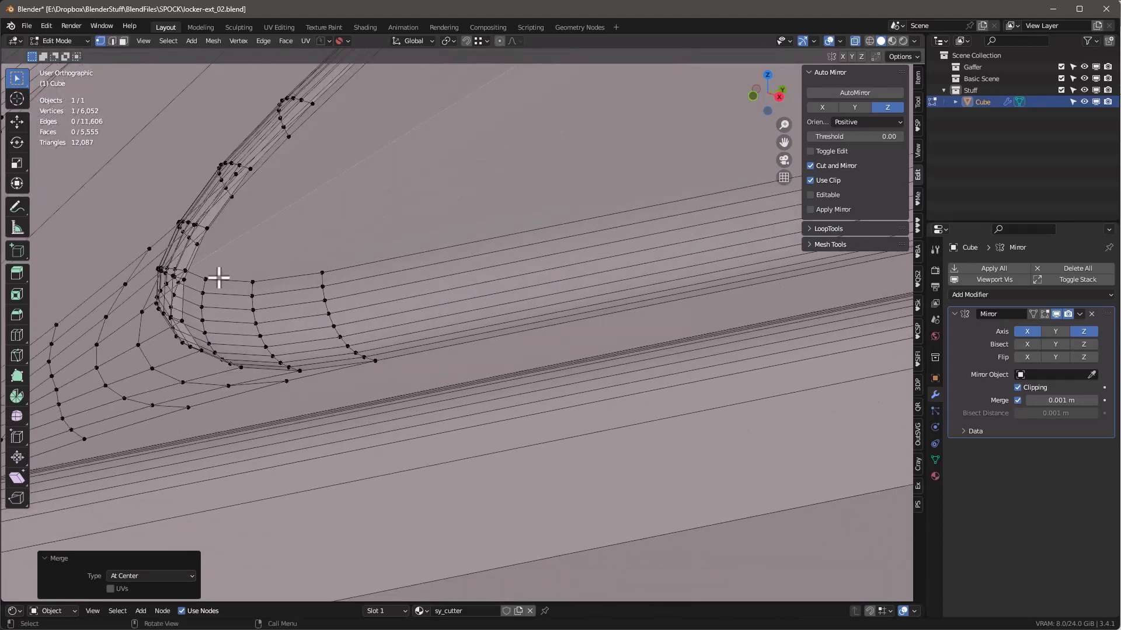
left_click(201, 274)
middle_click_drag(323, 311, 233, 283)
scroll(207, 272, "up", 4)
left_click_drag(143, 255, 173, 278)
key("m")
left_click(256, 321)
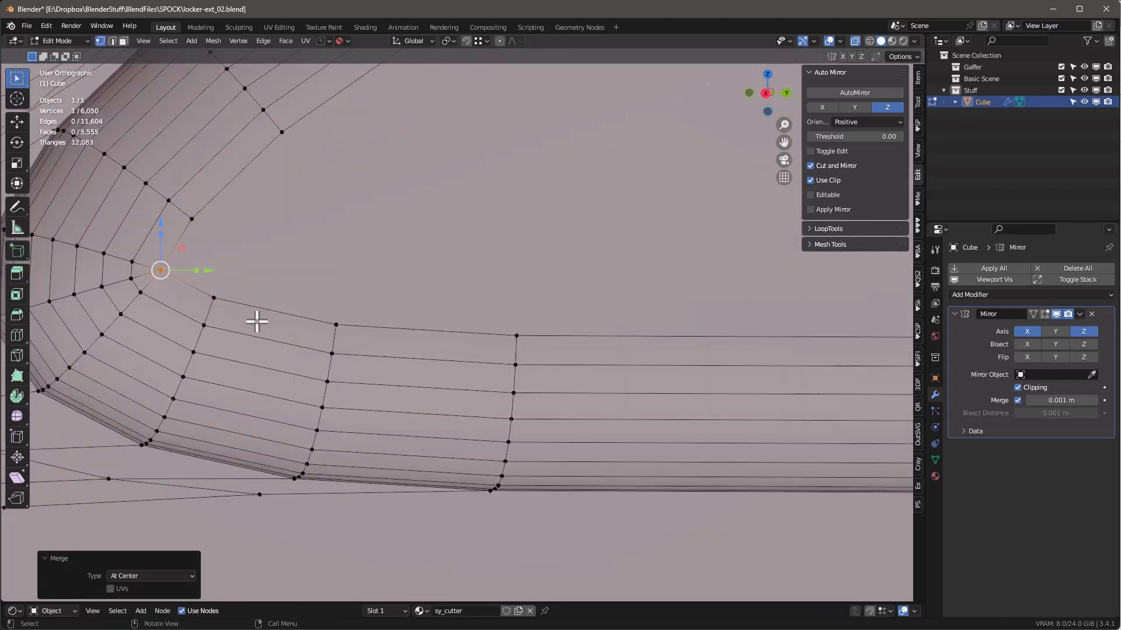
Step: Turn off X-ray for the side wall and switch to face selection
scroll(266, 318, "down", 6)
scroll(281, 307, "down", 3)
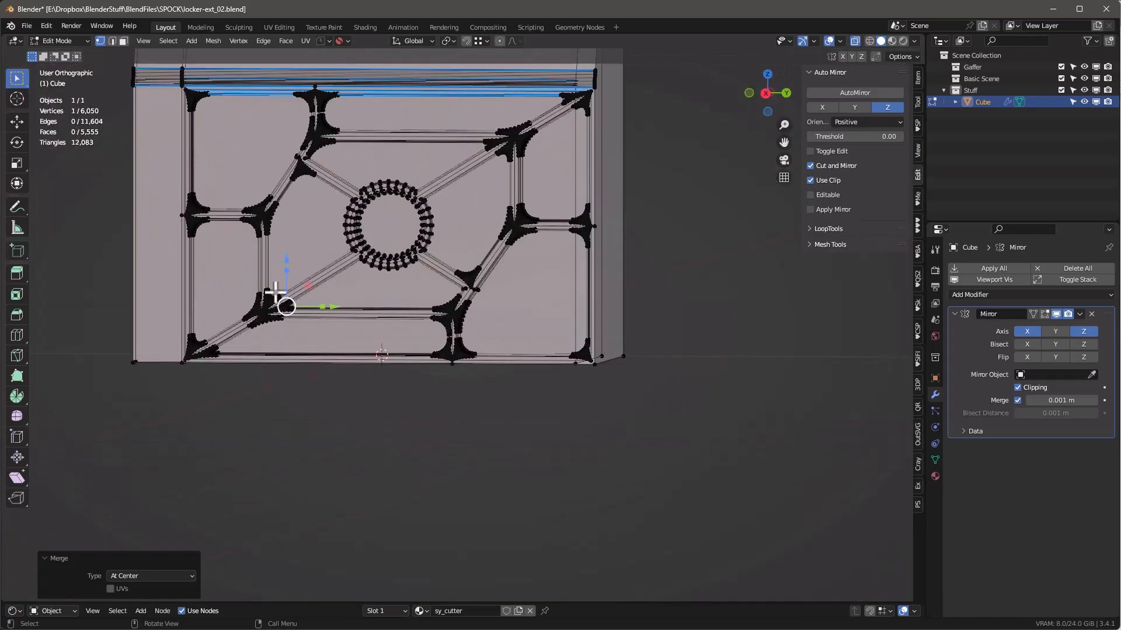
middle_click_drag(275, 305, 300, 306)
scroll(315, 139, "up", 5)
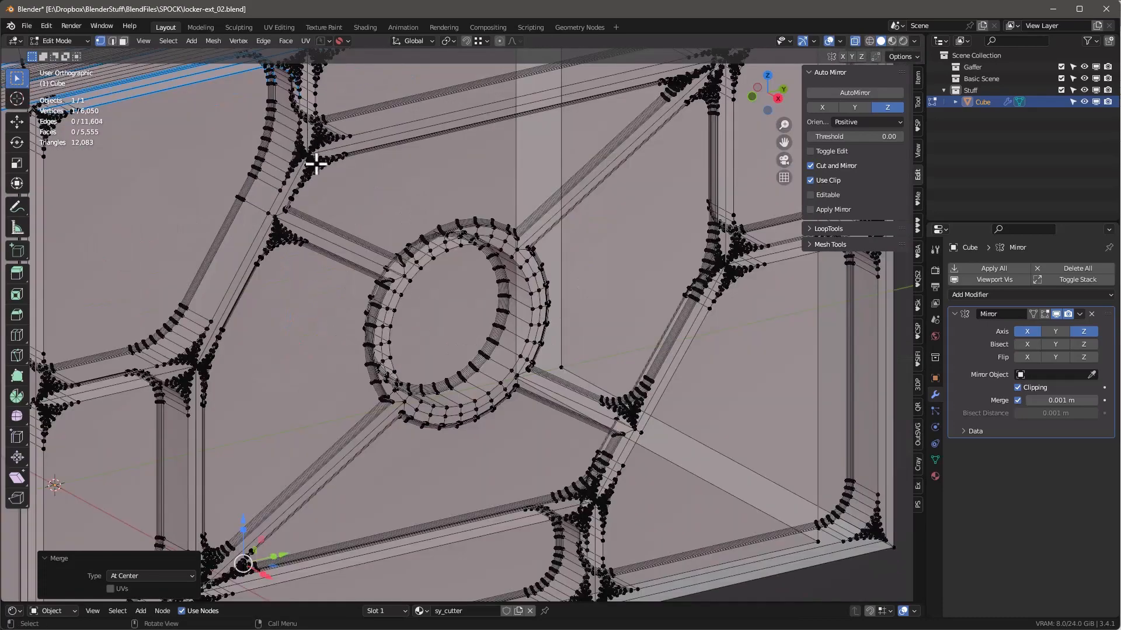
key("alt+z")
scroll(387, 295, "up", 3)
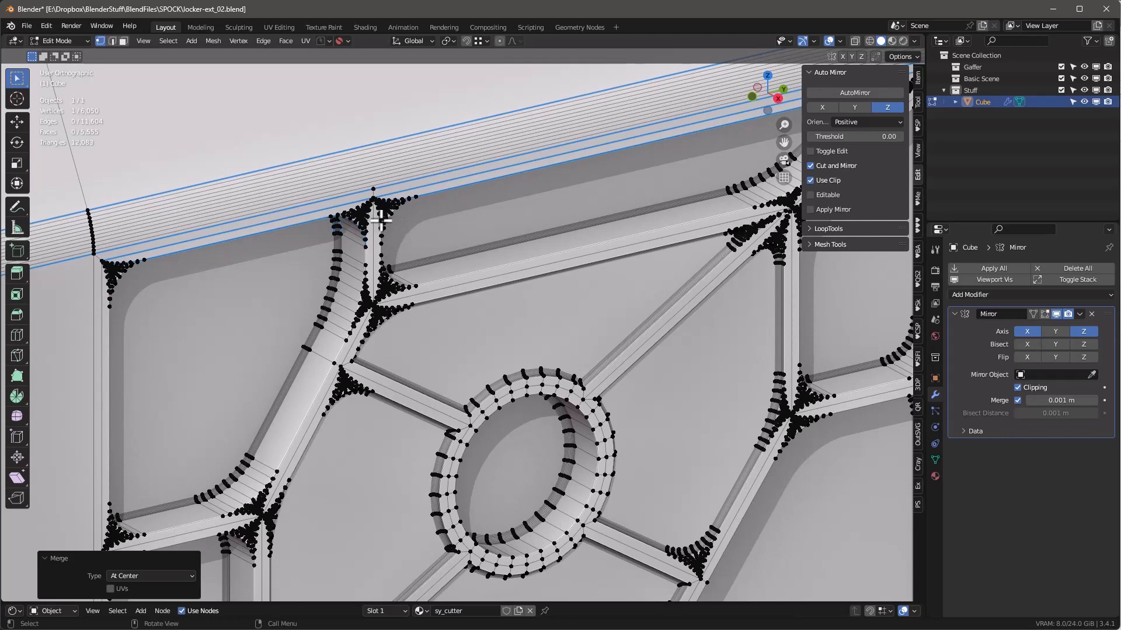
key("3")
Step: Examine the recessed side wall, chamfered corners and front edges of the box in Edit Mode and as the full mirrored object
scroll(434, 213, "down", 5)
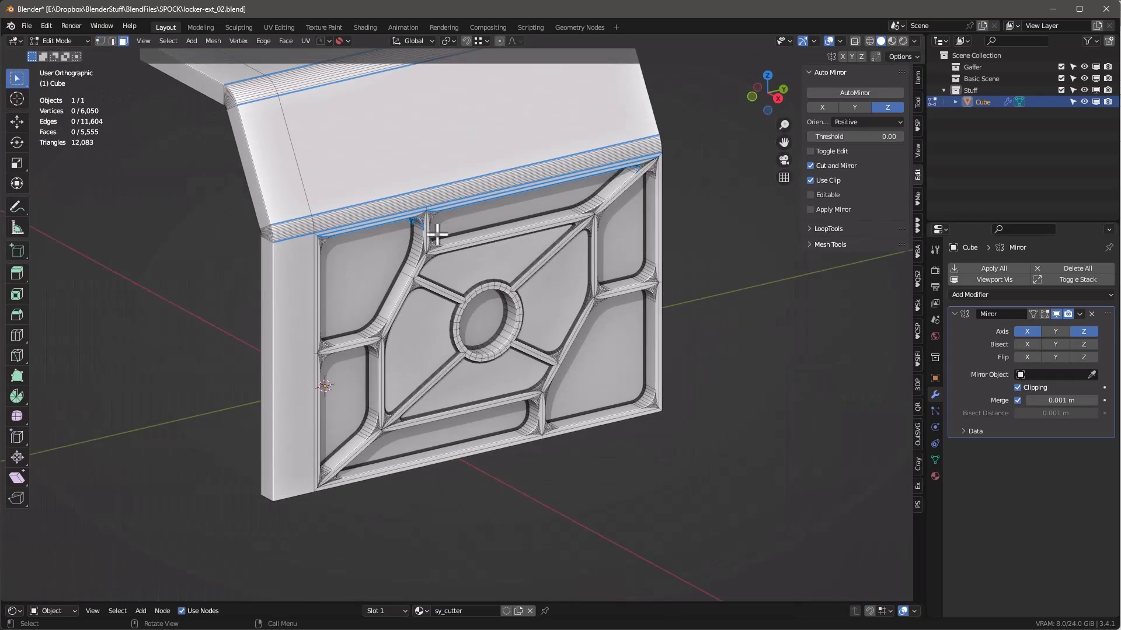
scroll(386, 200, "up", 3)
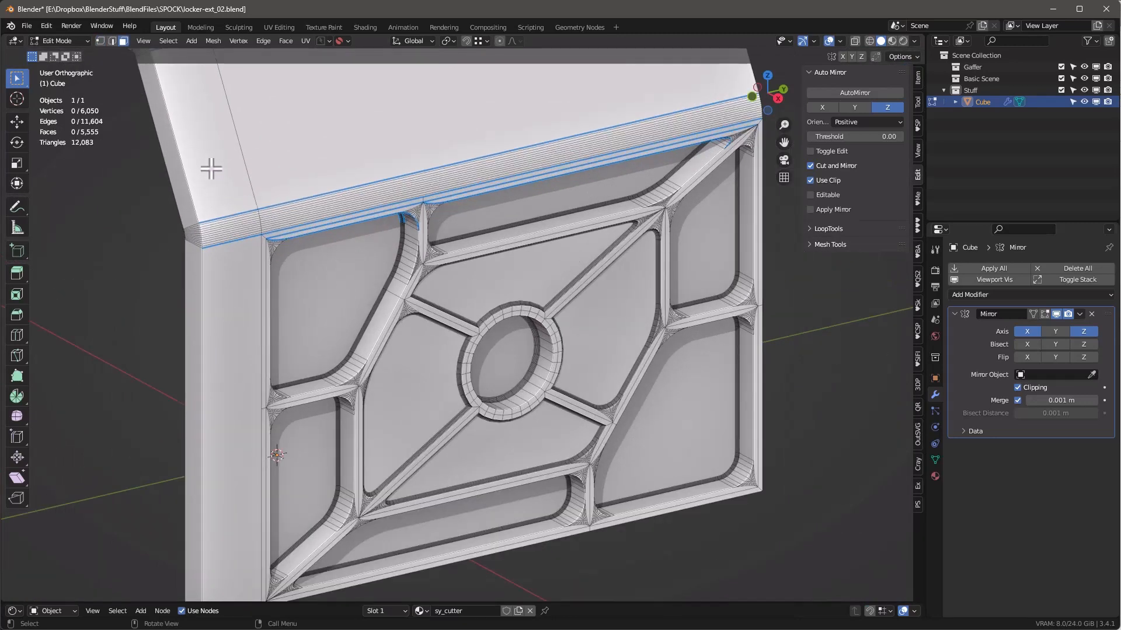
scroll(282, 300, "up", 2)
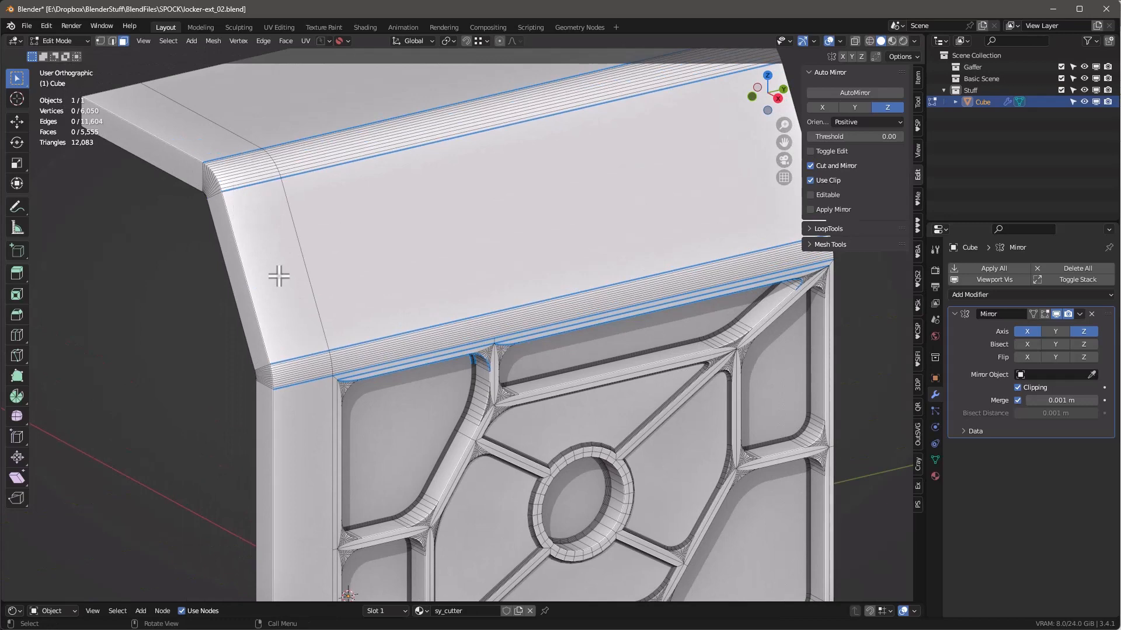
scroll(278, 276, "down", 4)
scroll(343, 367, "up", 5)
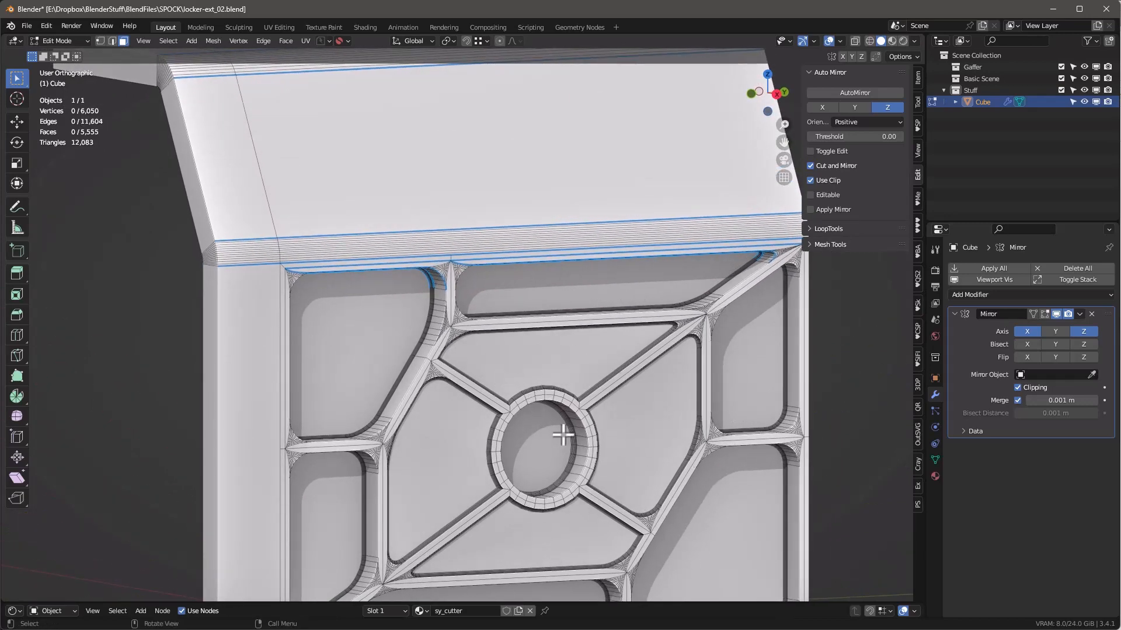
scroll(572, 375, "down", 4)
key("Tab")
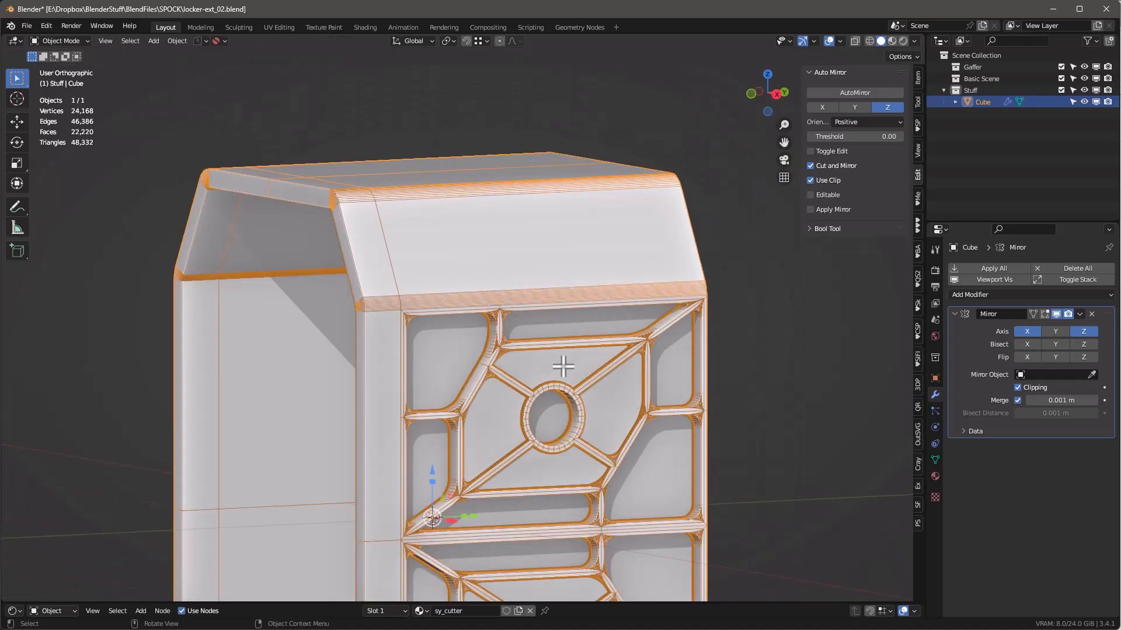
middle_click_drag(563, 367, 675, 227)
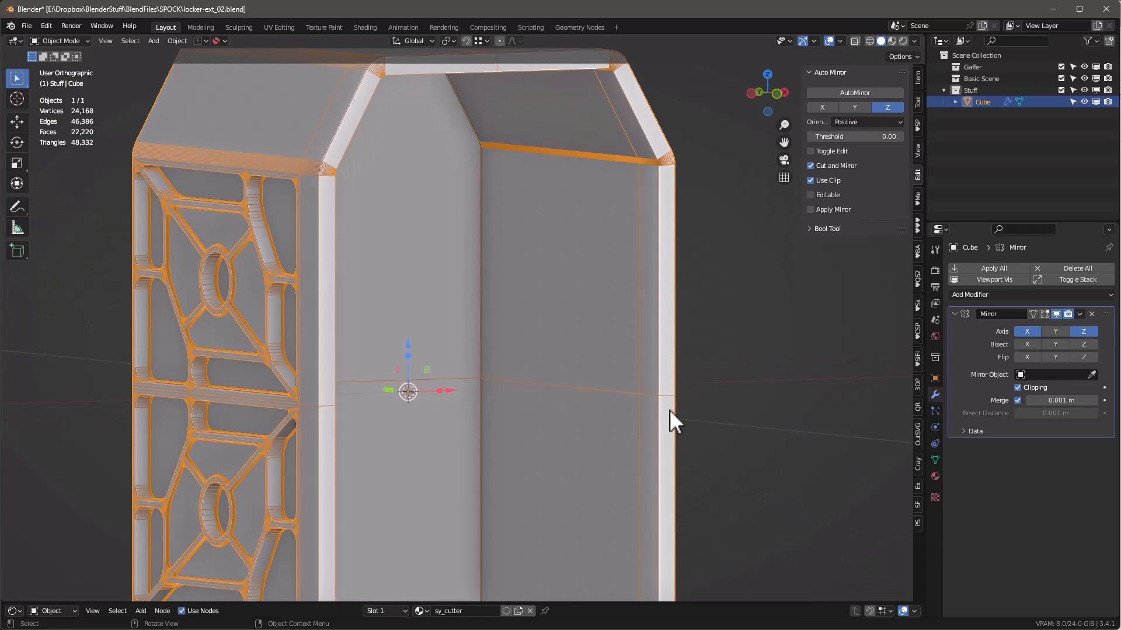
middle_click_drag(670, 420, 542, 401)
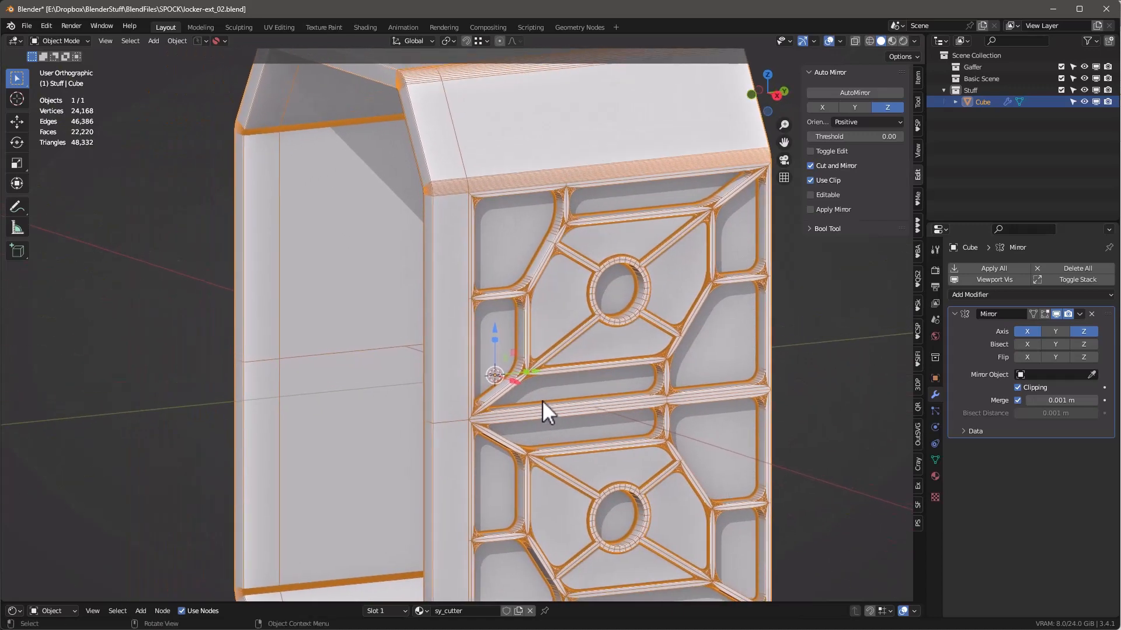
Step: Subdivide the outer vertical edge at the front of the side wall with one cut in Edit Mode
key("Tab")
scroll(477, 336, "up", 2)
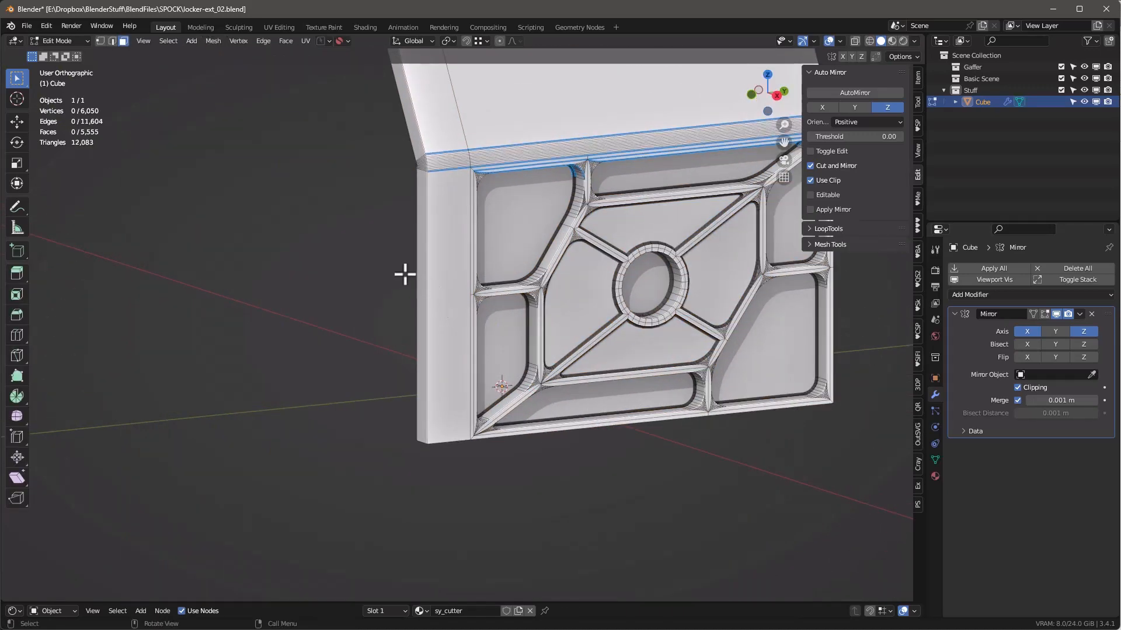
key("2")
left_click(428, 279)
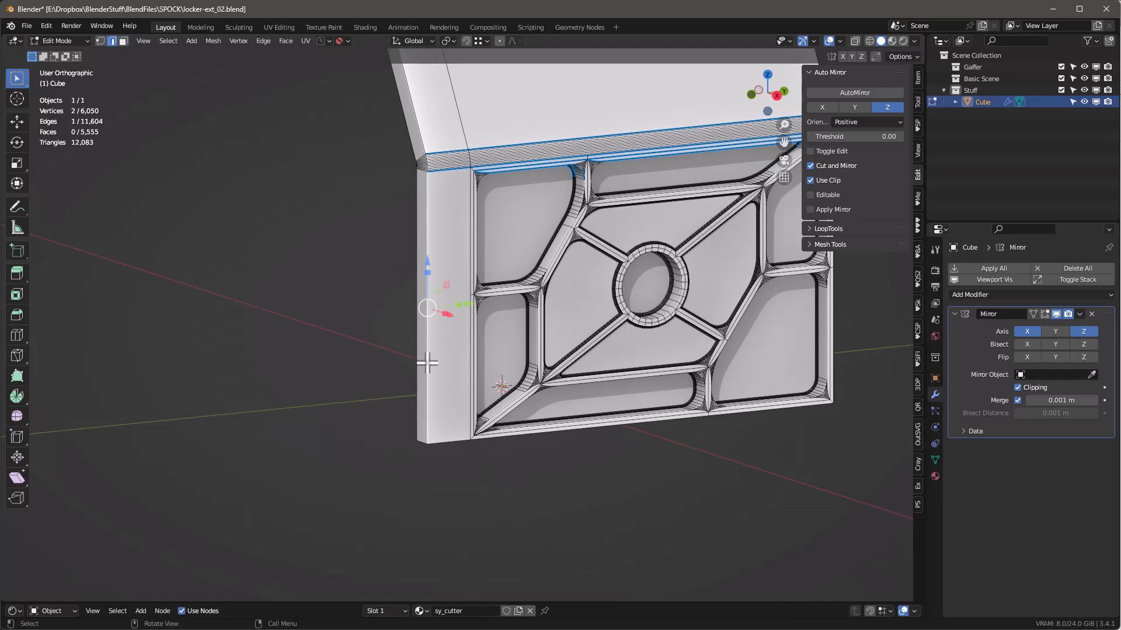
right_click(427, 229)
mouse_move(427, 227)
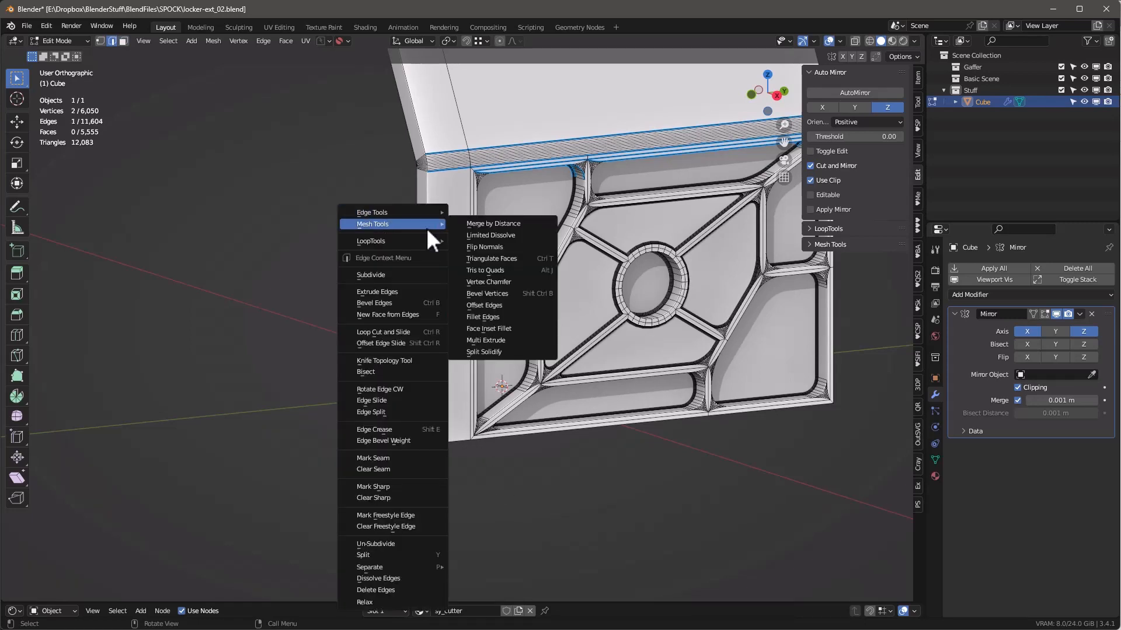
left_click(418, 274)
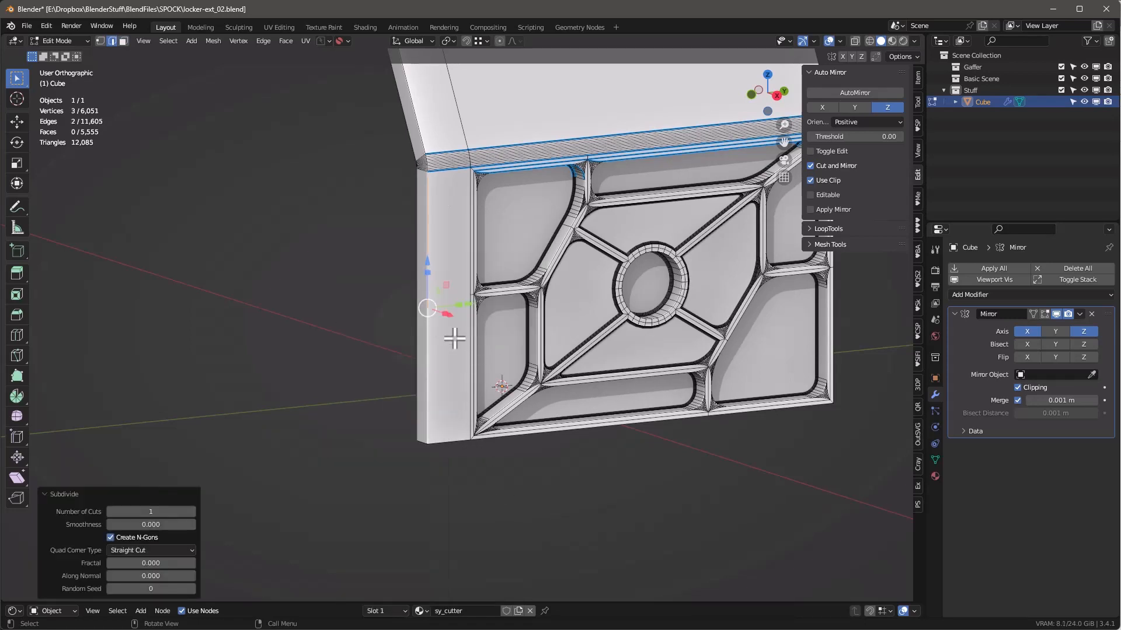
Step: Move the vertex at the middle of the side wall's front edge up about 0.123 m along Z
key("1")
left_click(427, 308)
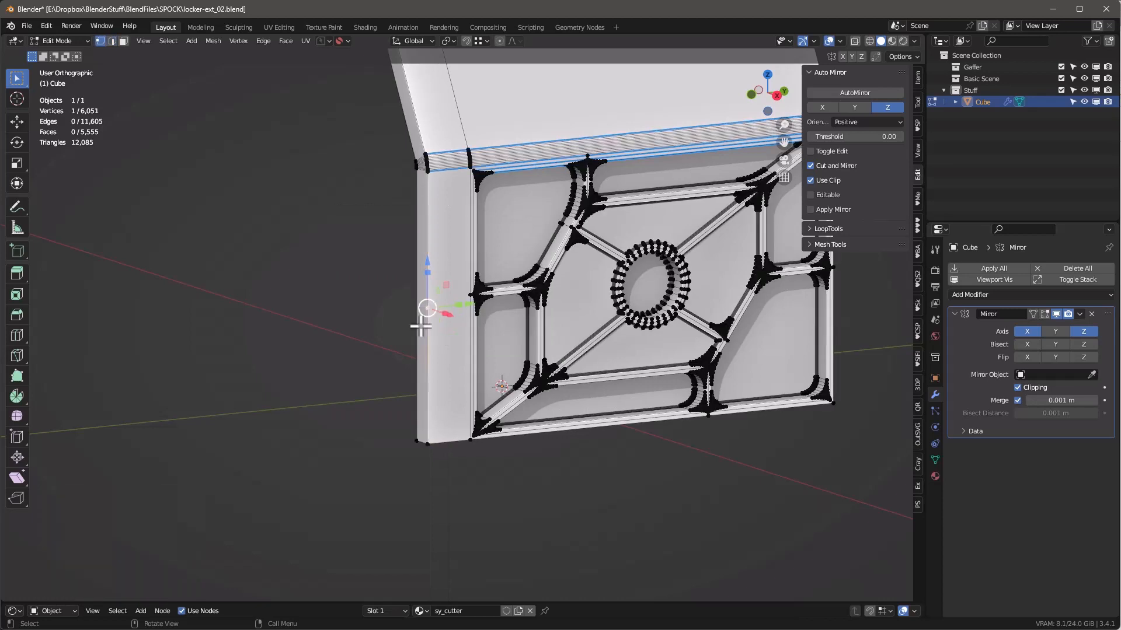
left_click_drag(424, 266, 430, 233)
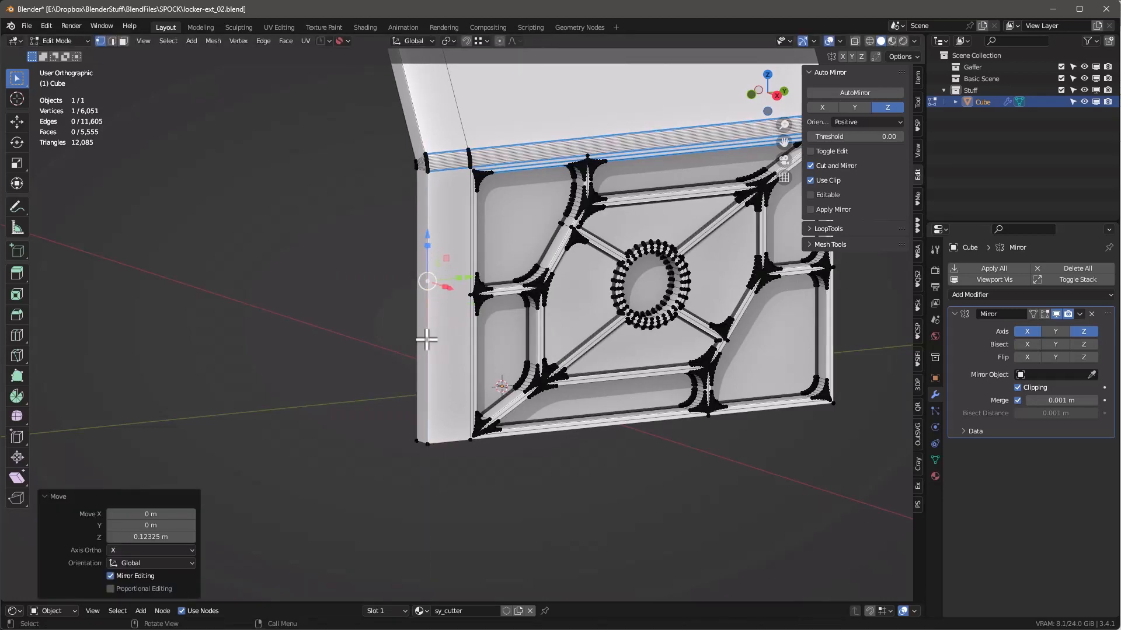
Step: Bevel the lower segment of the side wall's front edge with one segment and a width of about 0.048 m
key("2")
left_click(433, 367)
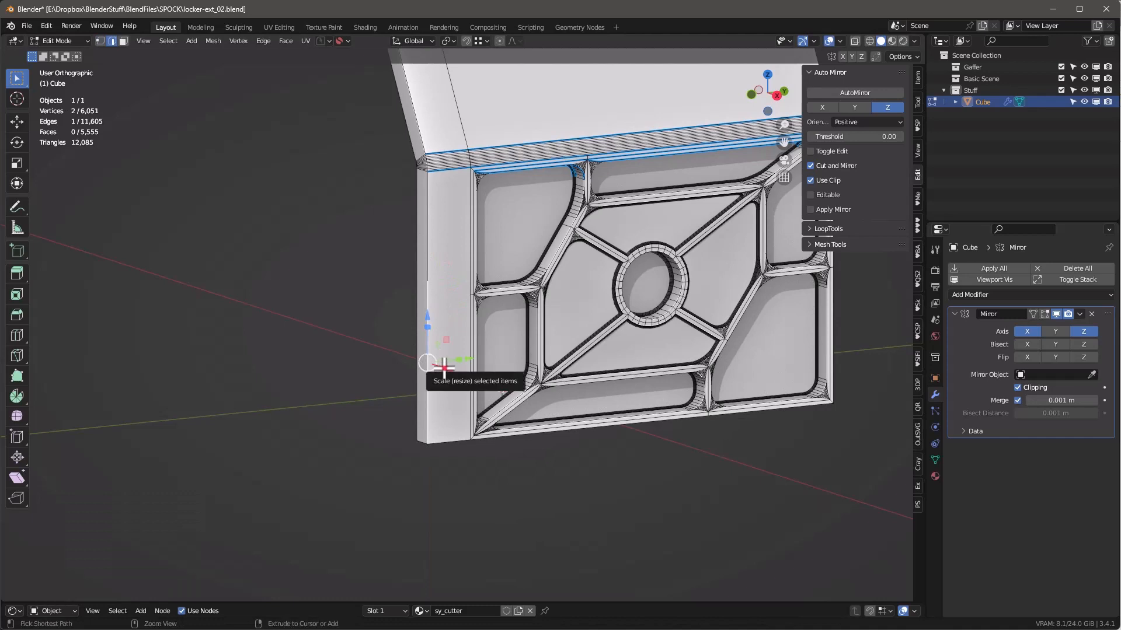
key("ctrl+b")
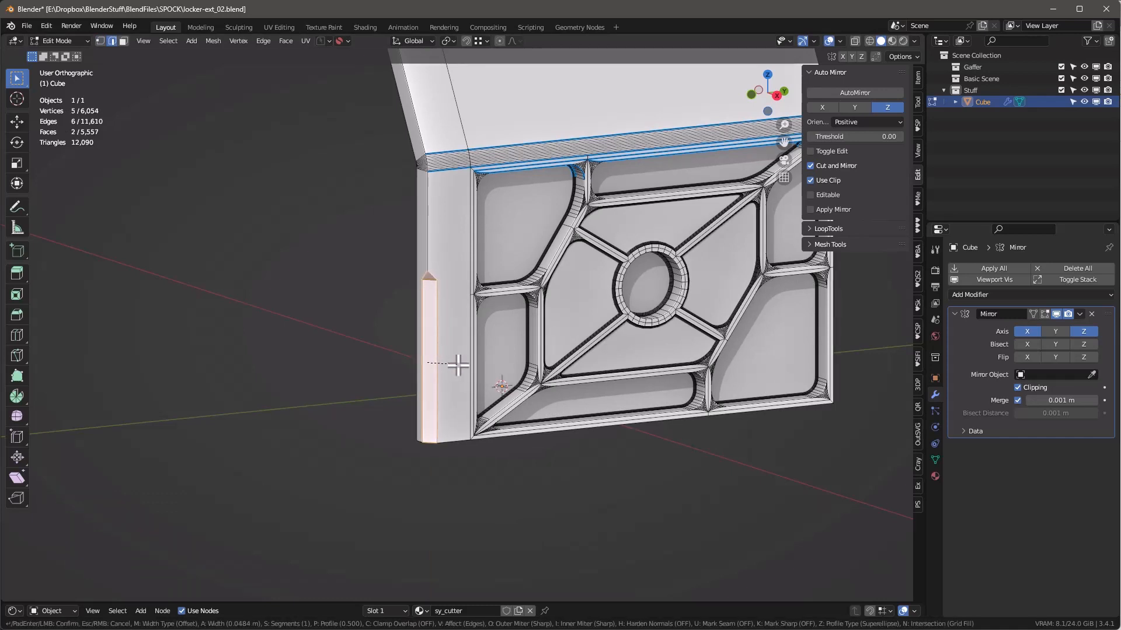
left_click(458, 366)
Step: Mark the edges around the front edge's new bevel faces as sharp
scroll(427, 321, "up", 3)
middle_click_drag(428, 320, 465, 309)
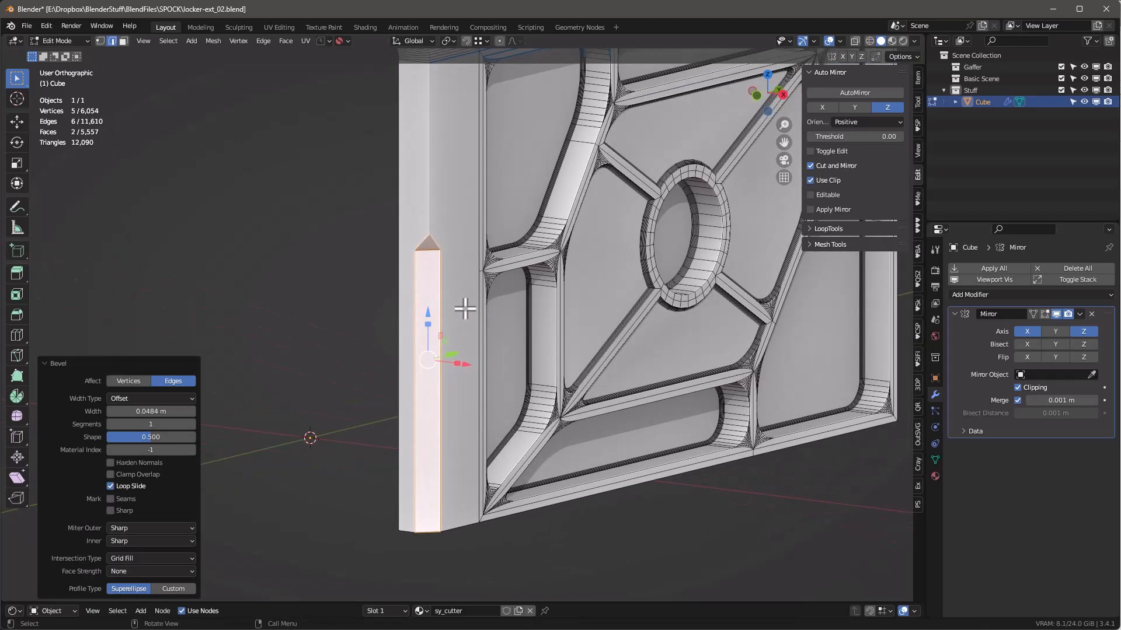
key("ctrl+e")
left_click(435, 315)
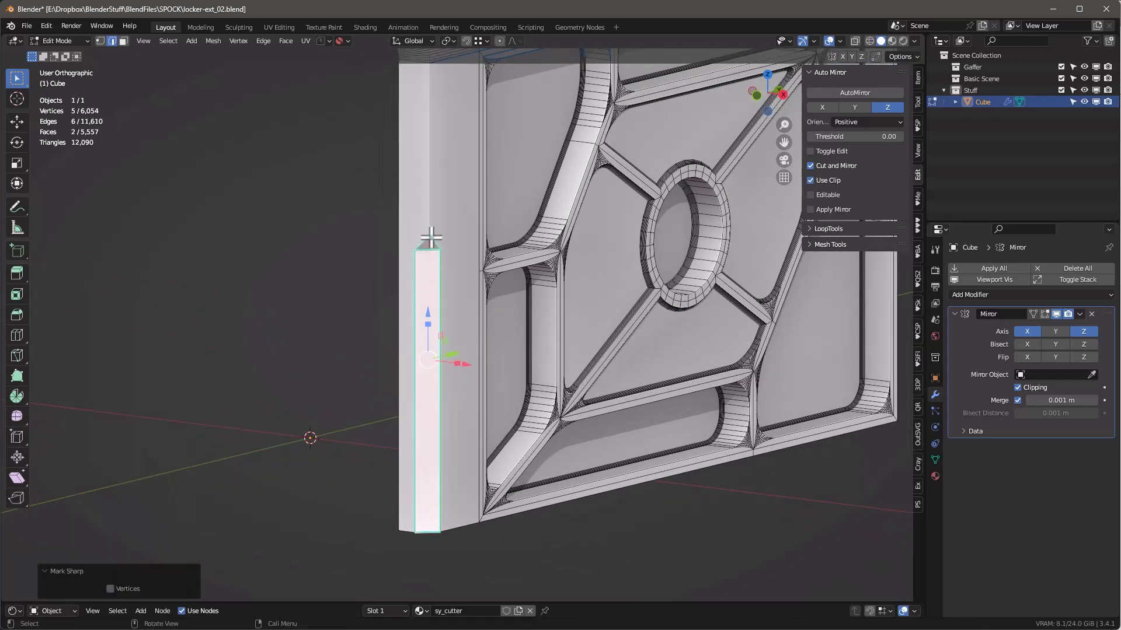
middle_click_drag(431, 238, 465, 358)
scroll(472, 359, "up", 2)
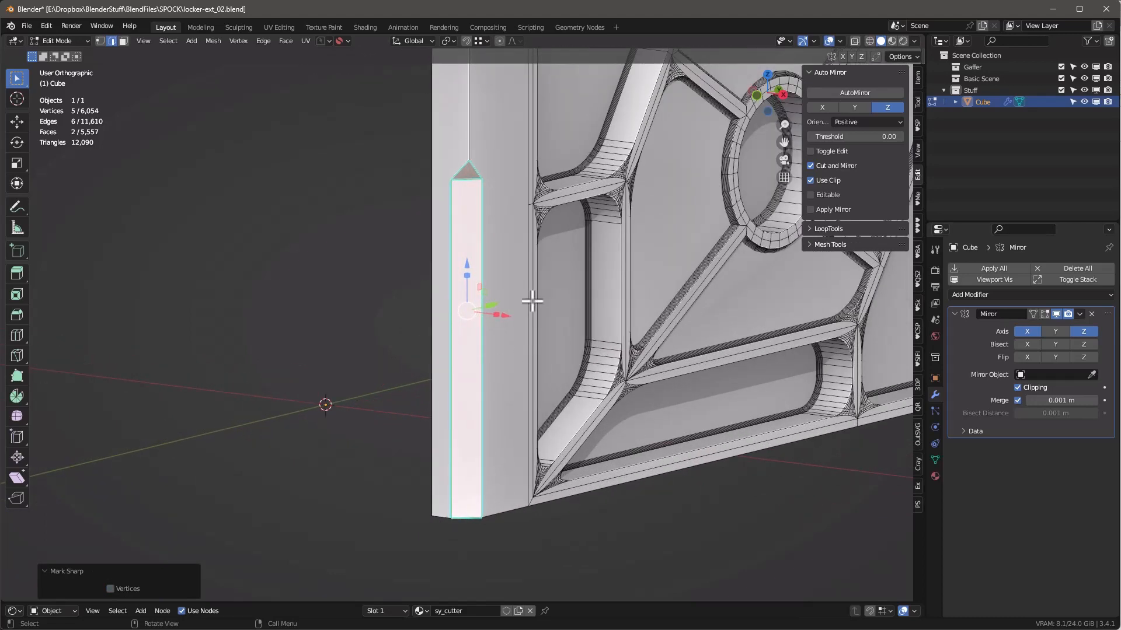
Step: Start insetting the long rectangular bevel face on the side wall's front edge
left_click(466, 239)
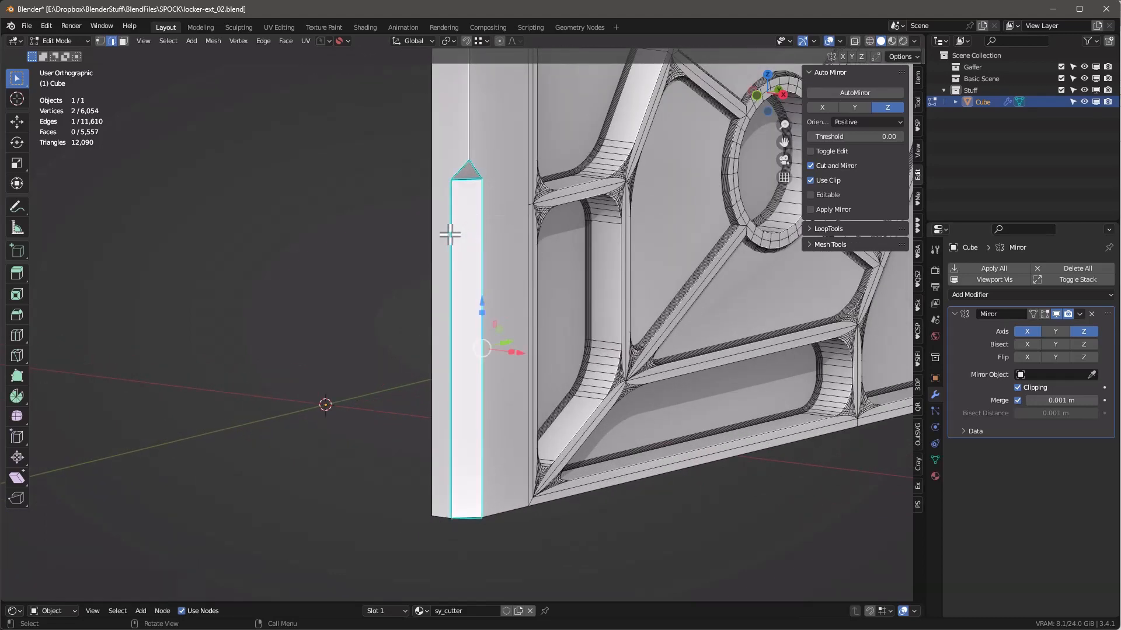
key("3")
left_click(468, 239)
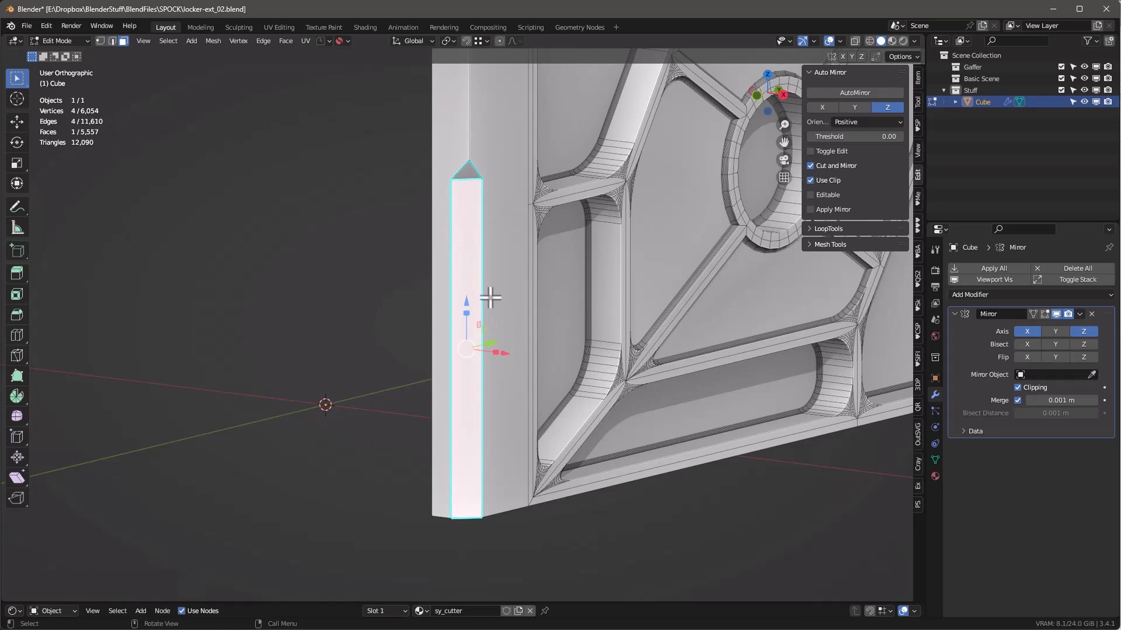
key("i")
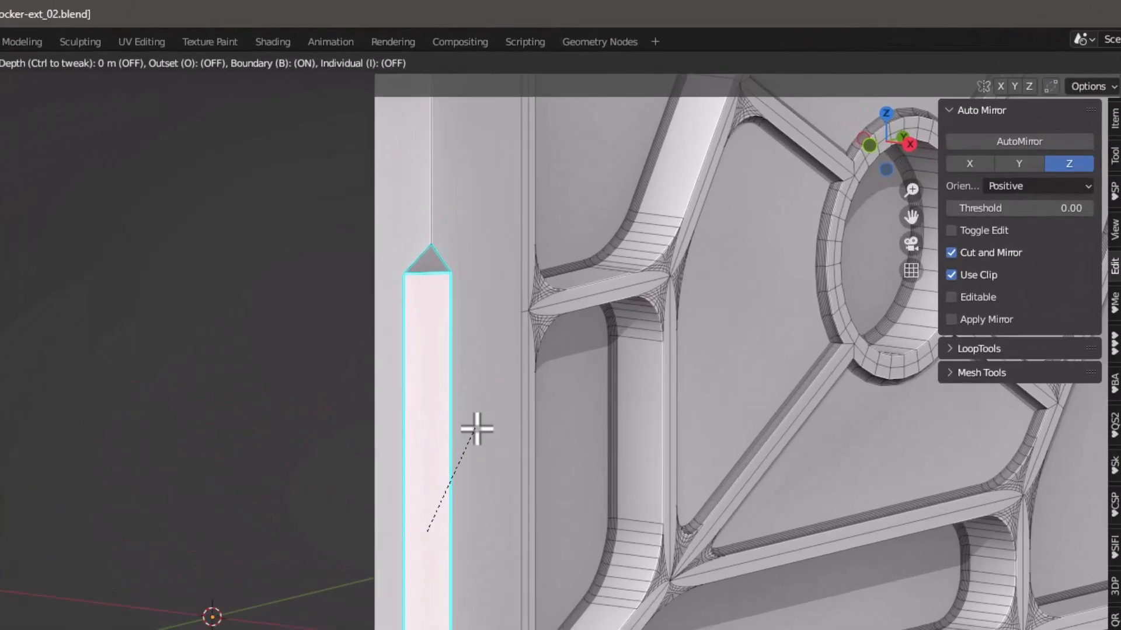
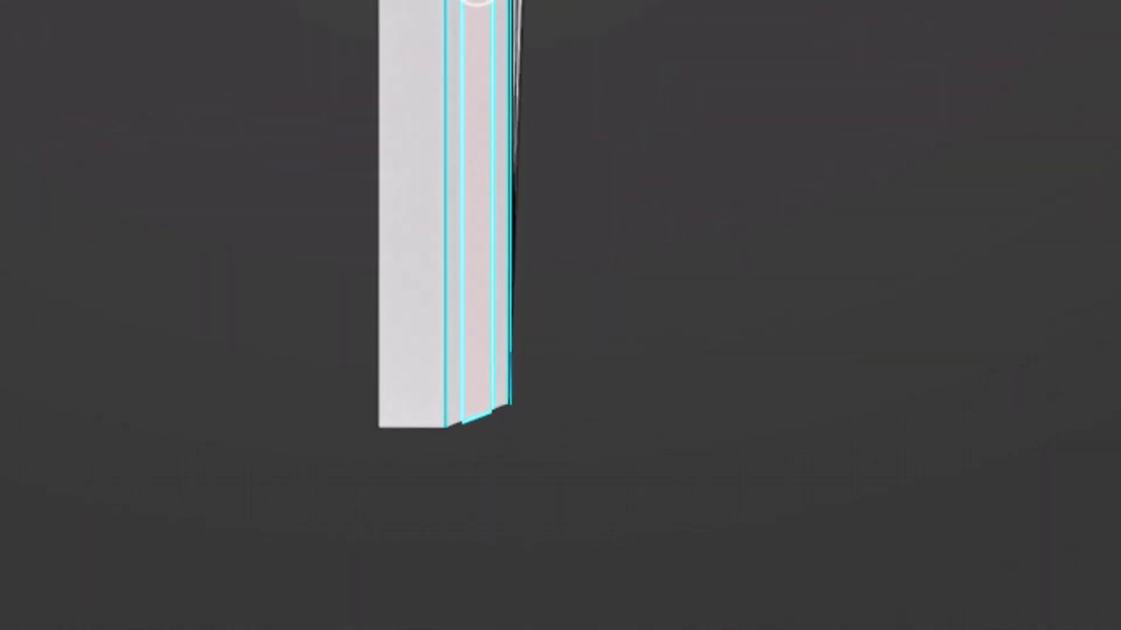
key("e")
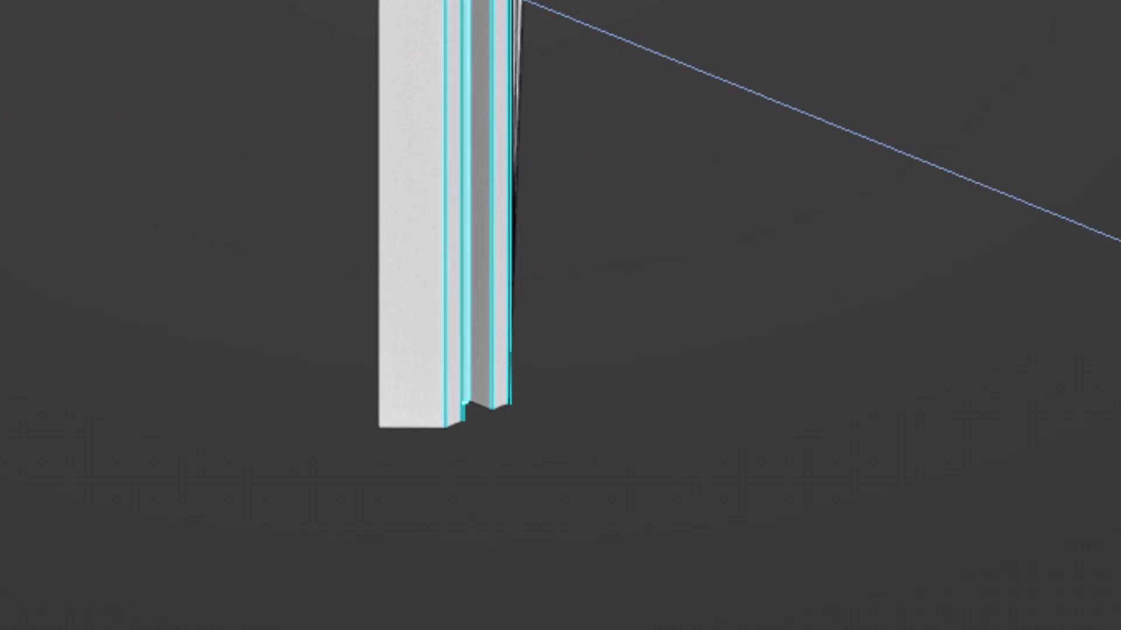
left_click(560, 169)
middle_click_drag(561, 169, 586, 307)
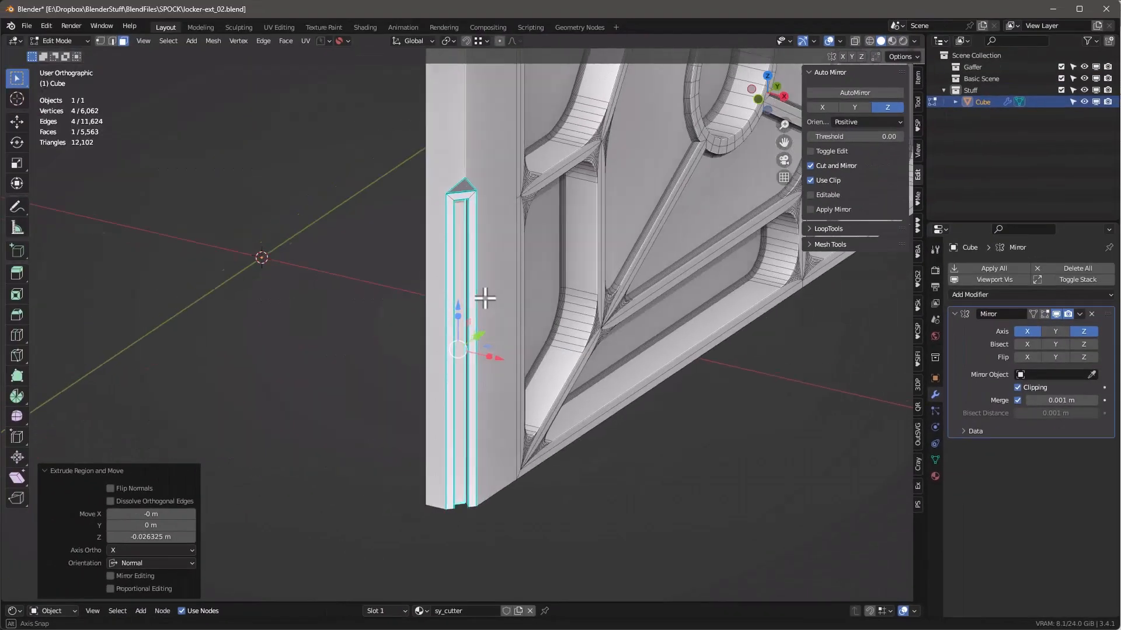
key("ctrl+z")
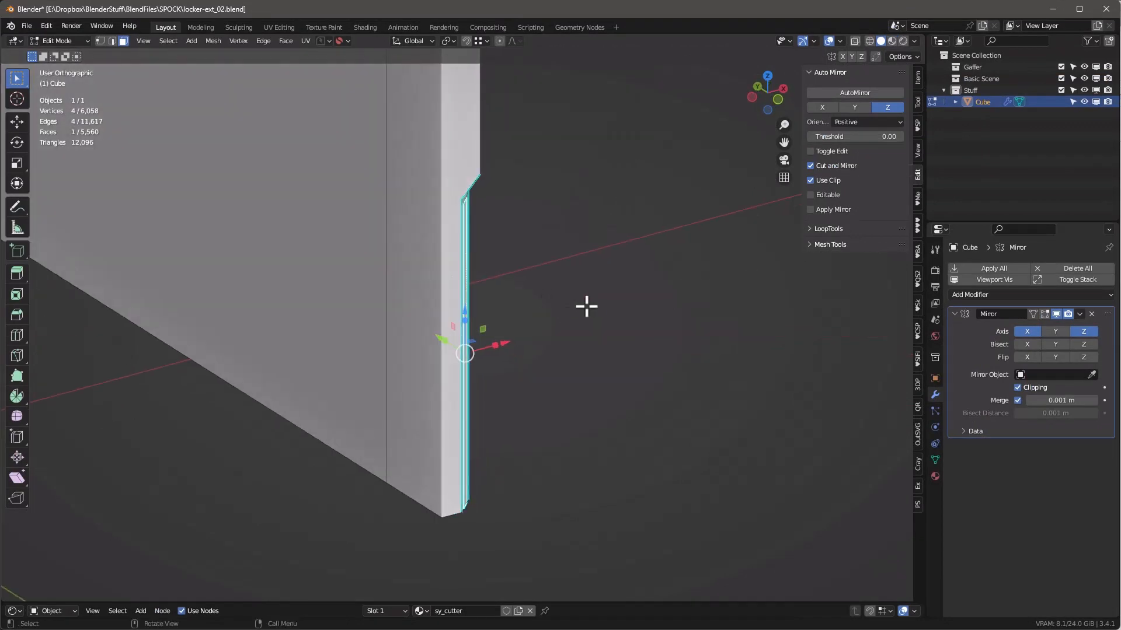
Step: Extrude the inset strip on the locker's front corner inward about 0.071 m to form a deep groove
key("e")
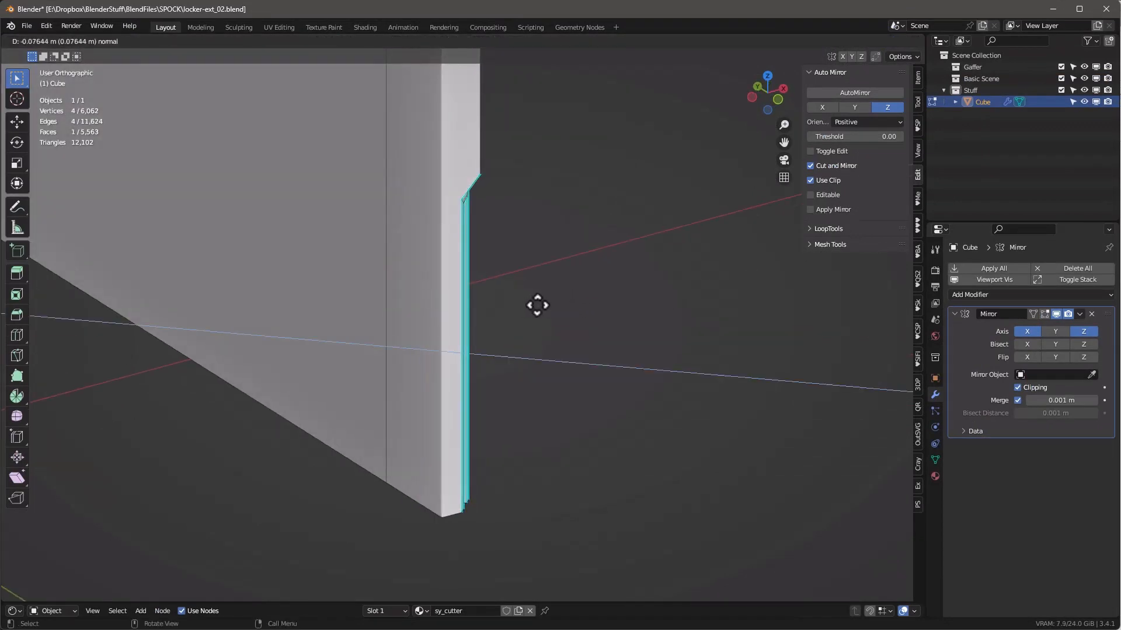
left_click(539, 305)
middle_click_drag(475, 292, 399, 299)
scroll(372, 292, "down", 5)
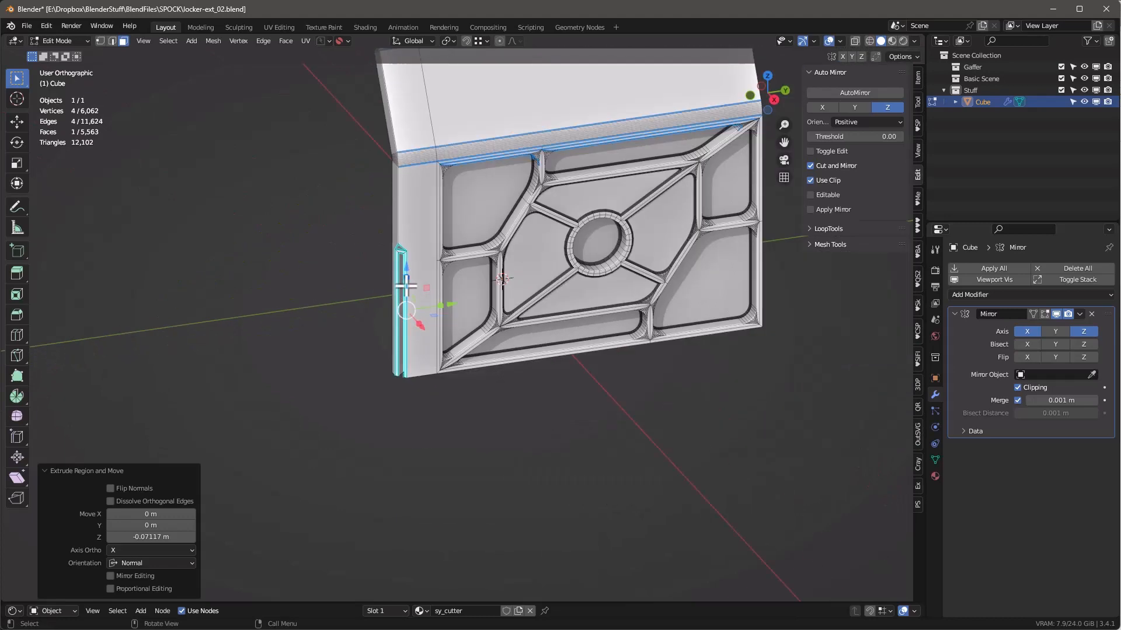
middle_click_drag(442, 291, 462, 364, "shift")
key("Tab")
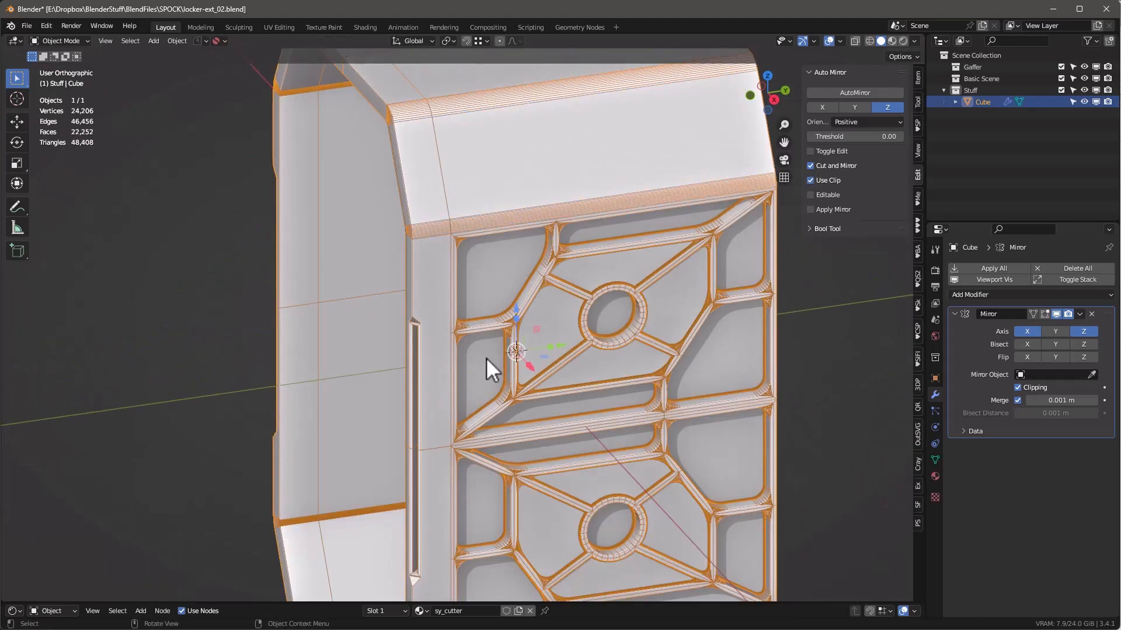
scroll(471, 327, "down", 4)
middle_click_drag(471, 325, 495, 271)
scroll(488, 304, "up", 4)
Step: Move the groove's upper end face down about 0.10 m along the Z axis
key("Tab")
scroll(468, 303, "up", 5)
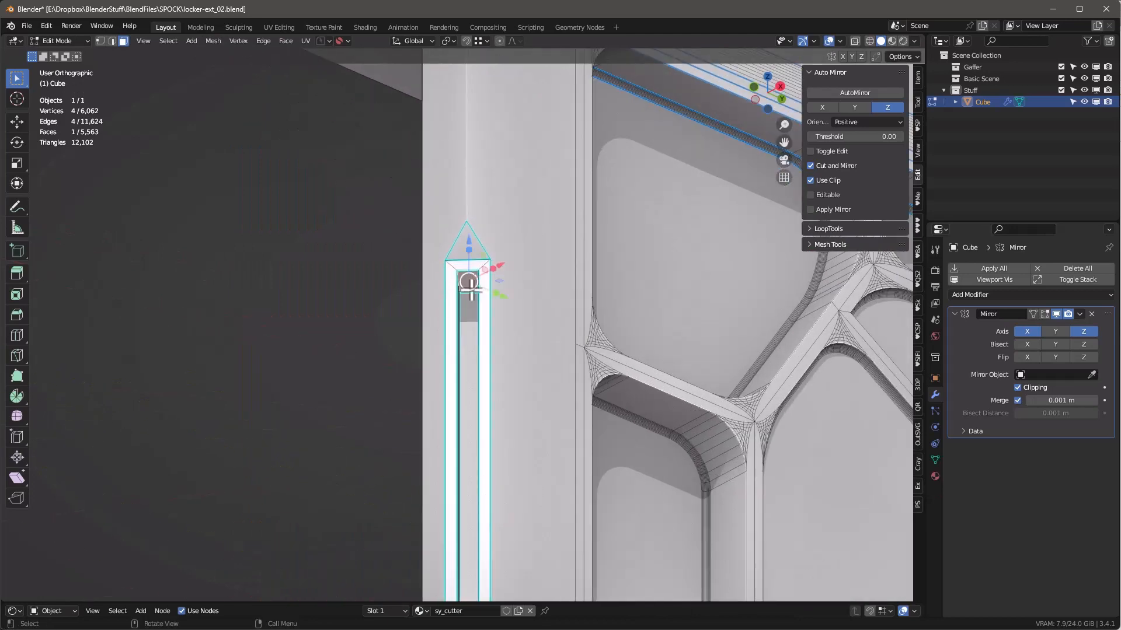
middle_click_drag(475, 244, 473, 245)
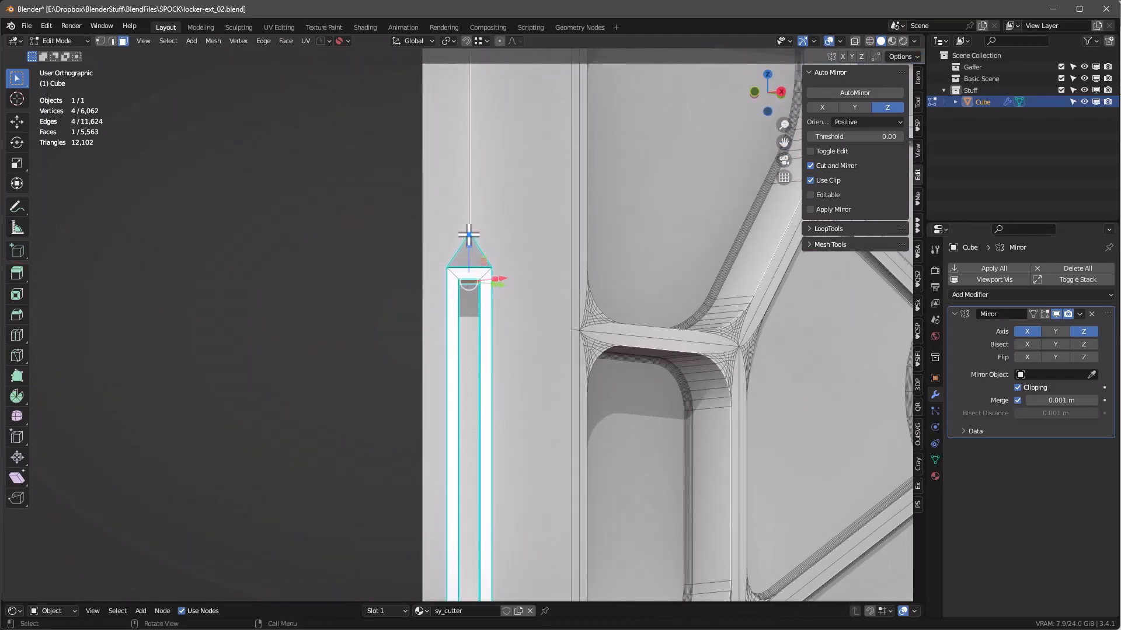
left_click_drag(468, 235, 482, 314)
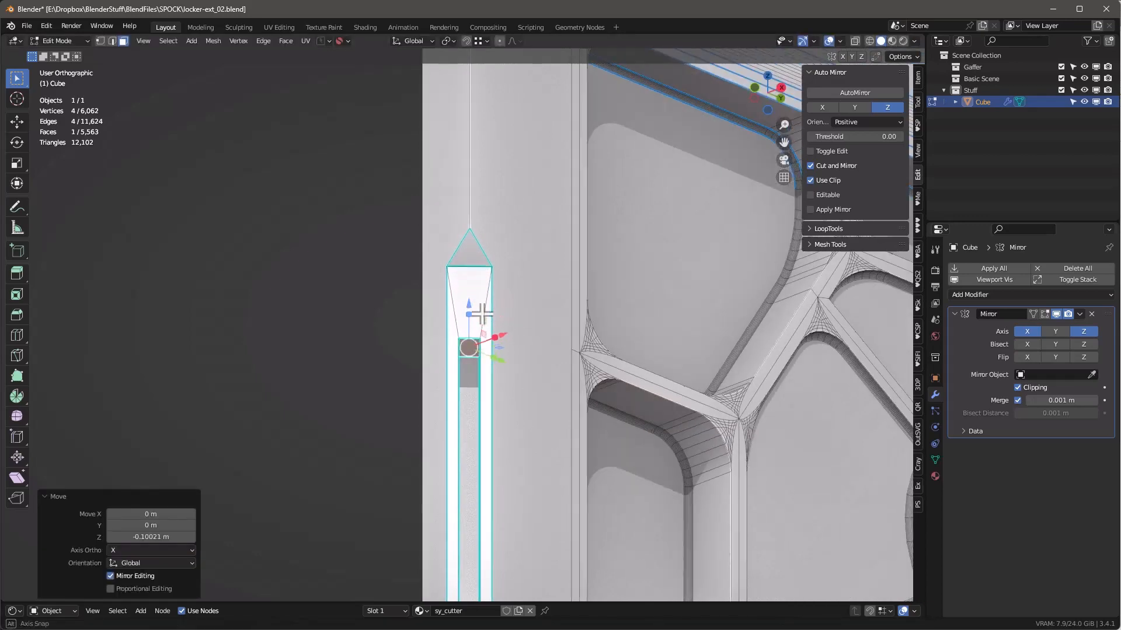
middle_click_drag(481, 314, 476, 368)
Step: Select the inner edge of the groove's upper end in edge mode and move it down about 0.06 m along Z
key("2")
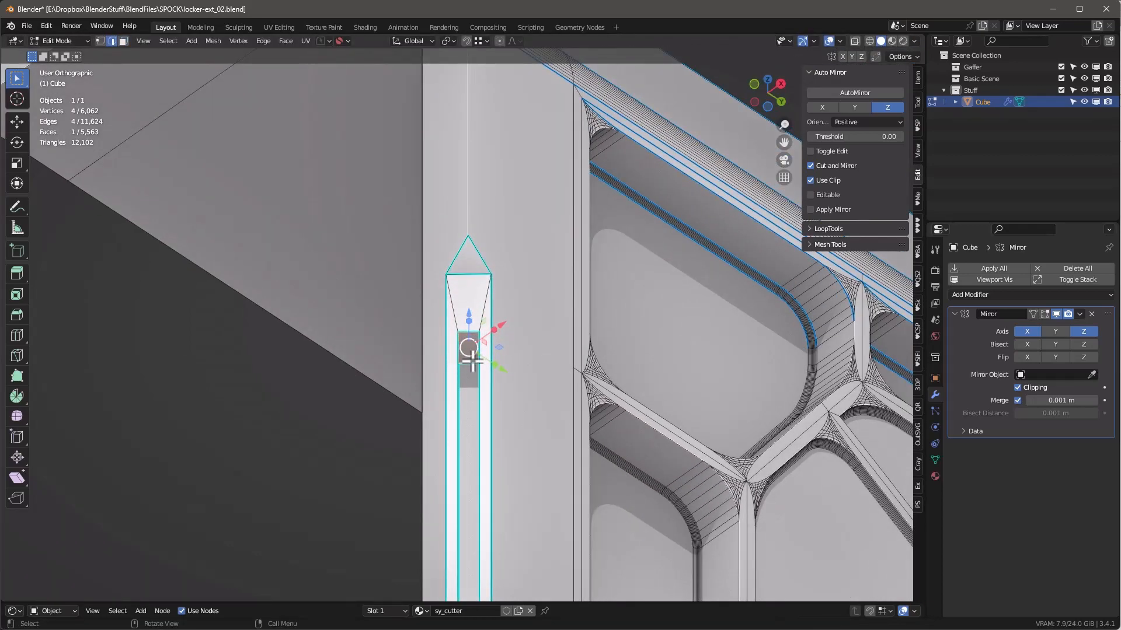
left_click(472, 361)
mouse_move(465, 251)
middle_mouse_down()
mouse_move(477, 234)
mouse_move(474, 257)
middle_mouse_up()
scroll(471, 298, "up", 2)
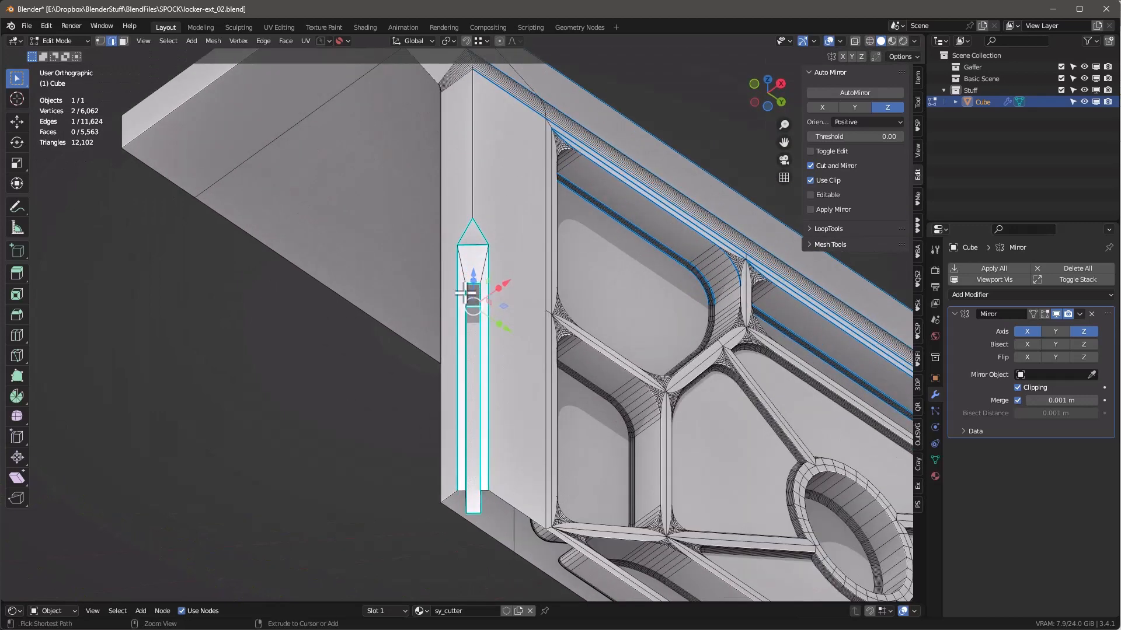
key("ctrl+e")
left_click(429, 295)
middle_click_drag(495, 301, 605, 334)
key("g")
left_click(467, 286)
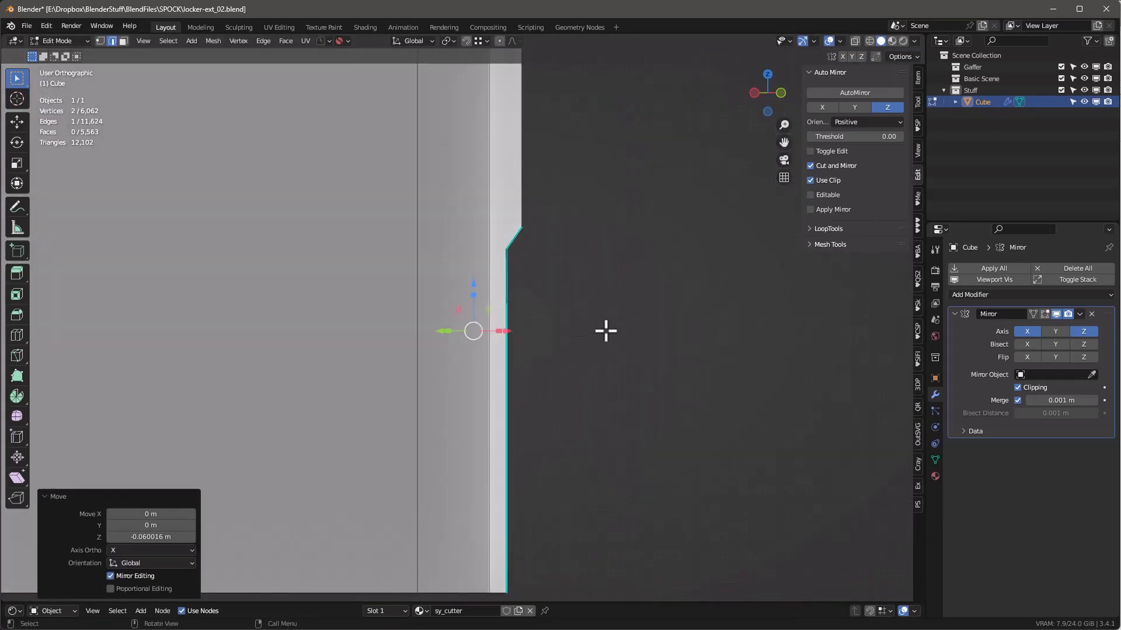
Step: Refine the inner edge's height in X-ray display, moving it down about 0.042 m and then up about 0.015 m along Z
key("alt+z")
key("g")
key("z")
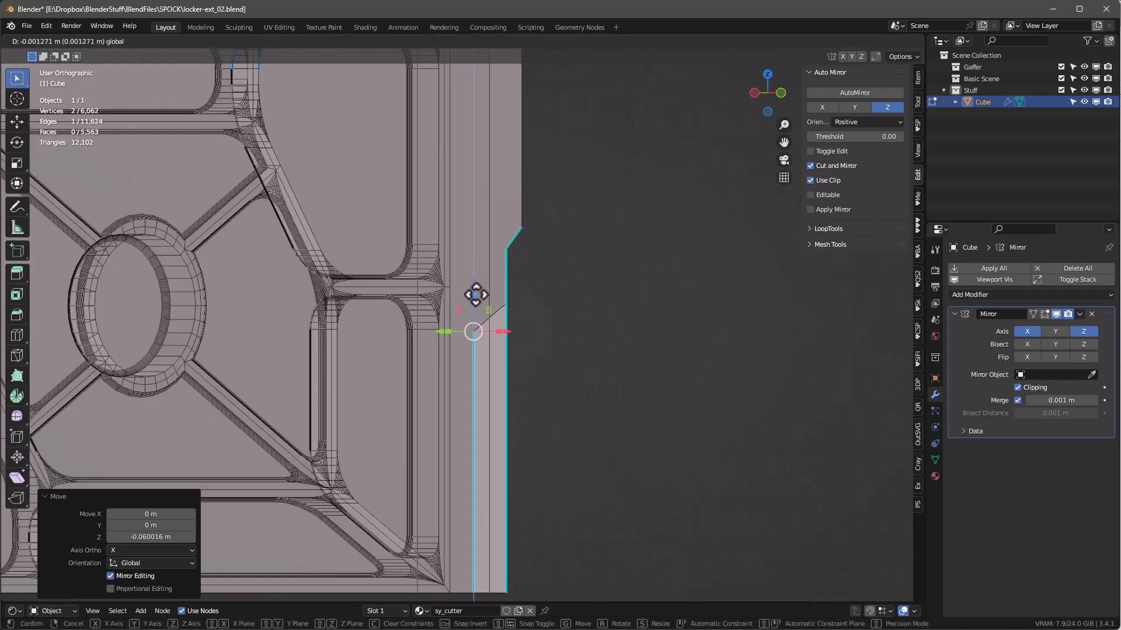
left_click(476, 314)
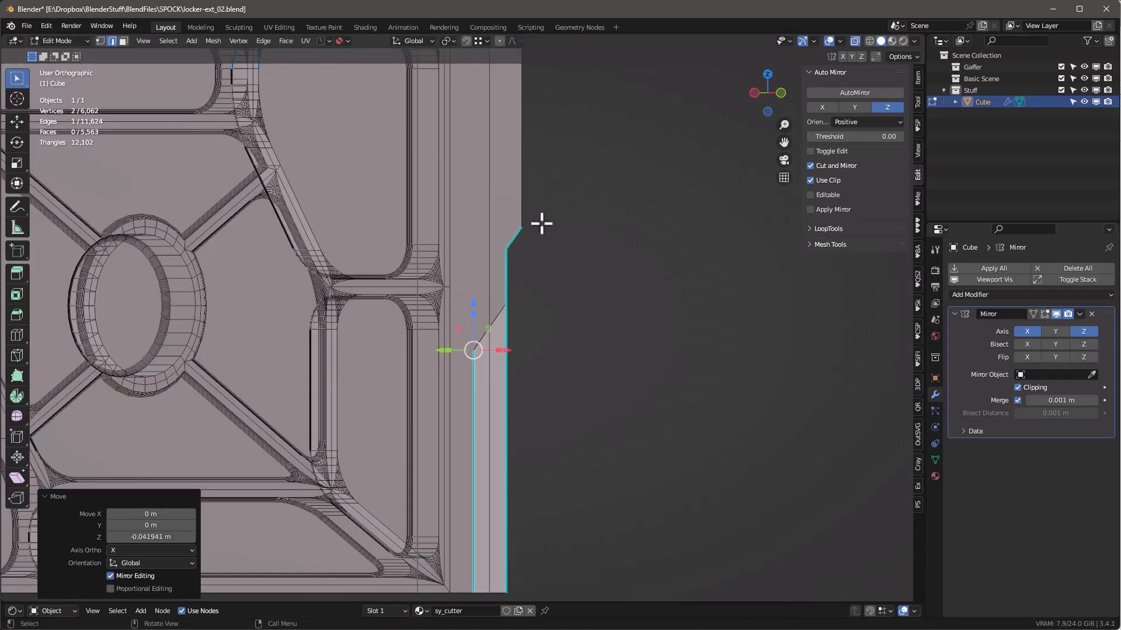
key("g")
key("z")
left_click(471, 300)
middle_click_drag(508, 315, 468, 278)
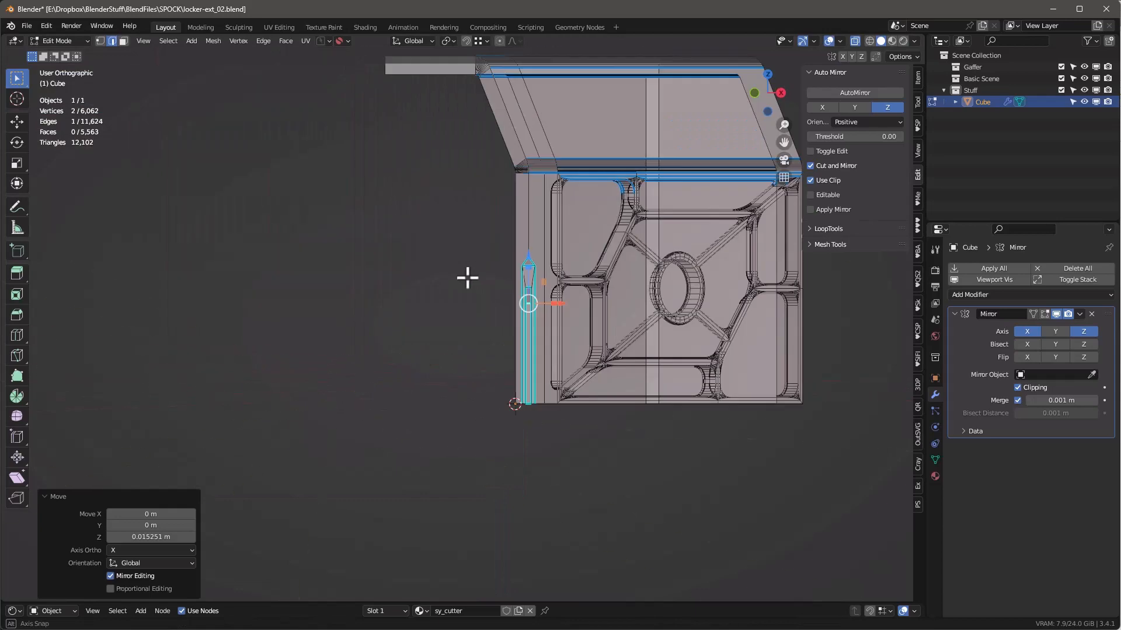
Step: Hide the overlays in object mode and examine the locker's side grooves, front frame and open interior
key("Tab")
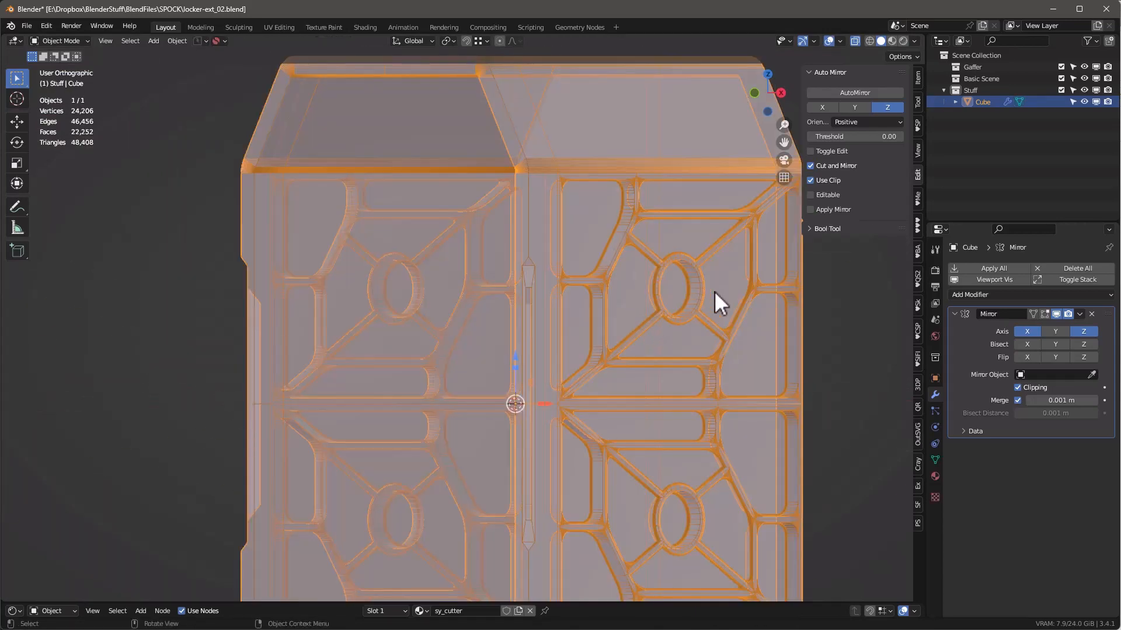
key("shift+alt+z")
middle_click_drag(680, 226, 639, 233)
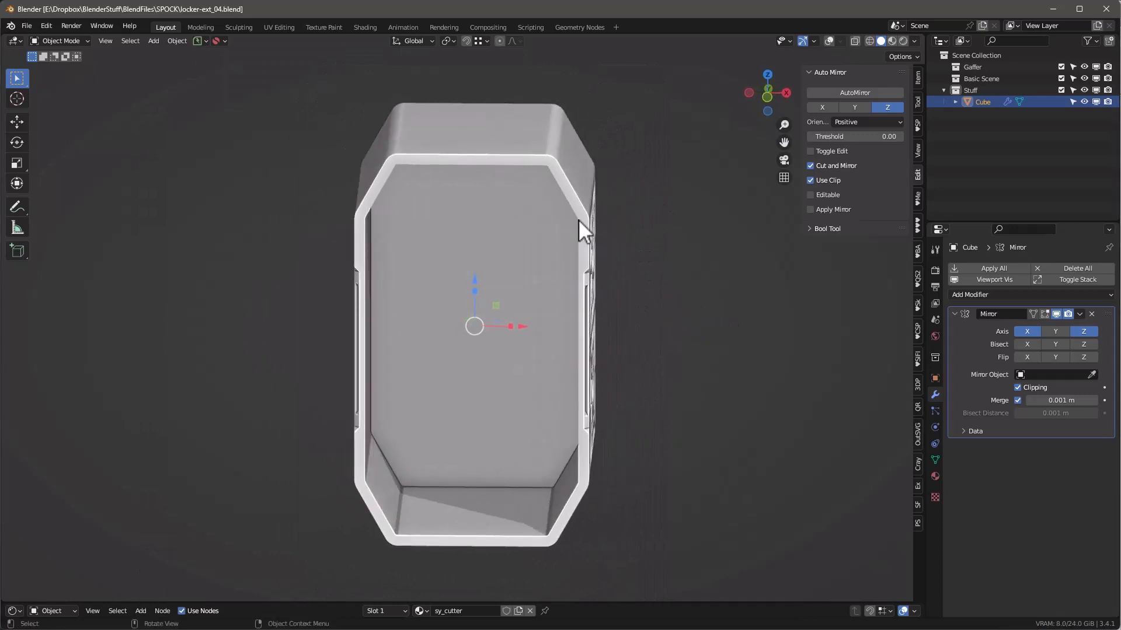
left_click(574, 207)
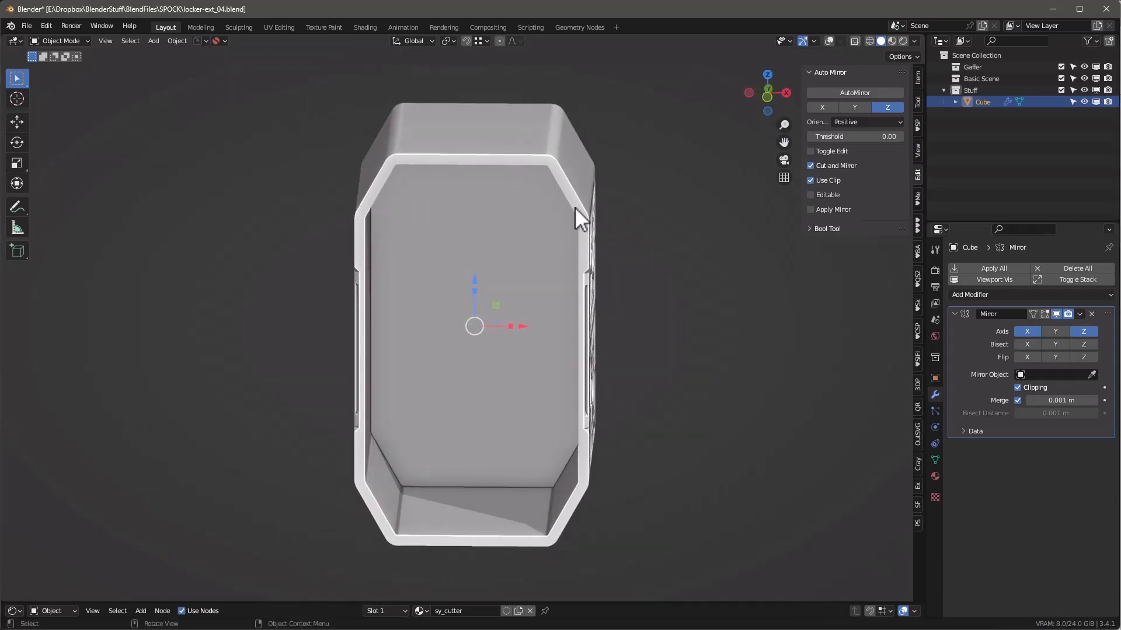
middle_click_drag(569, 255, 620, 241)
scroll(524, 142, "up", 2)
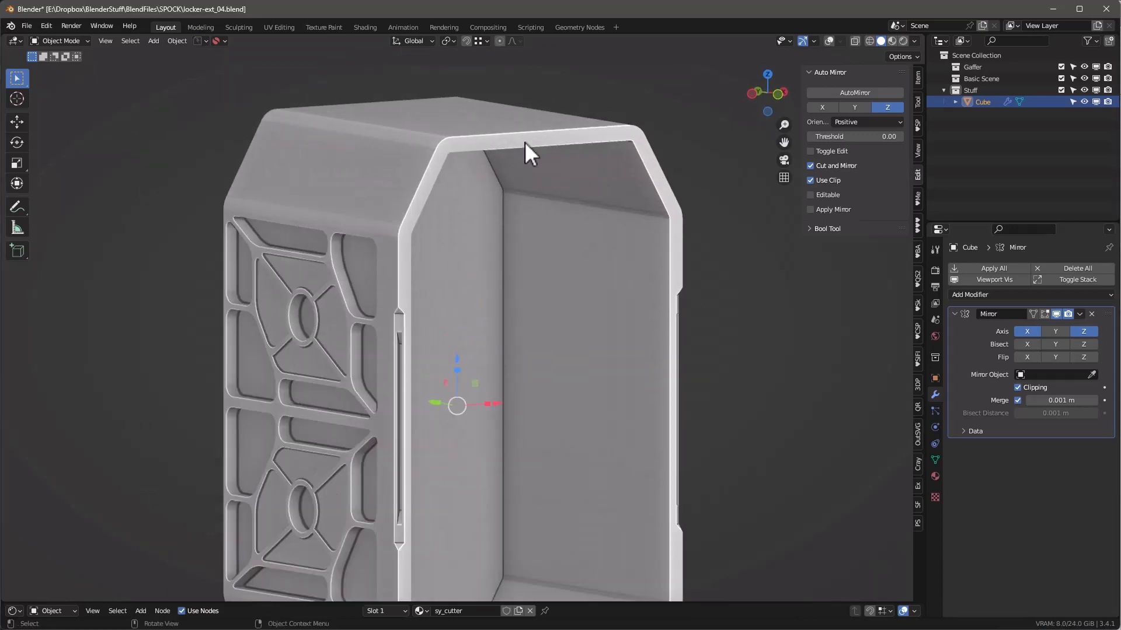
middle_click_drag(524, 142, 532, 160)
scroll(543, 159, "down", 1)
scroll(544, 158, "up", 1)
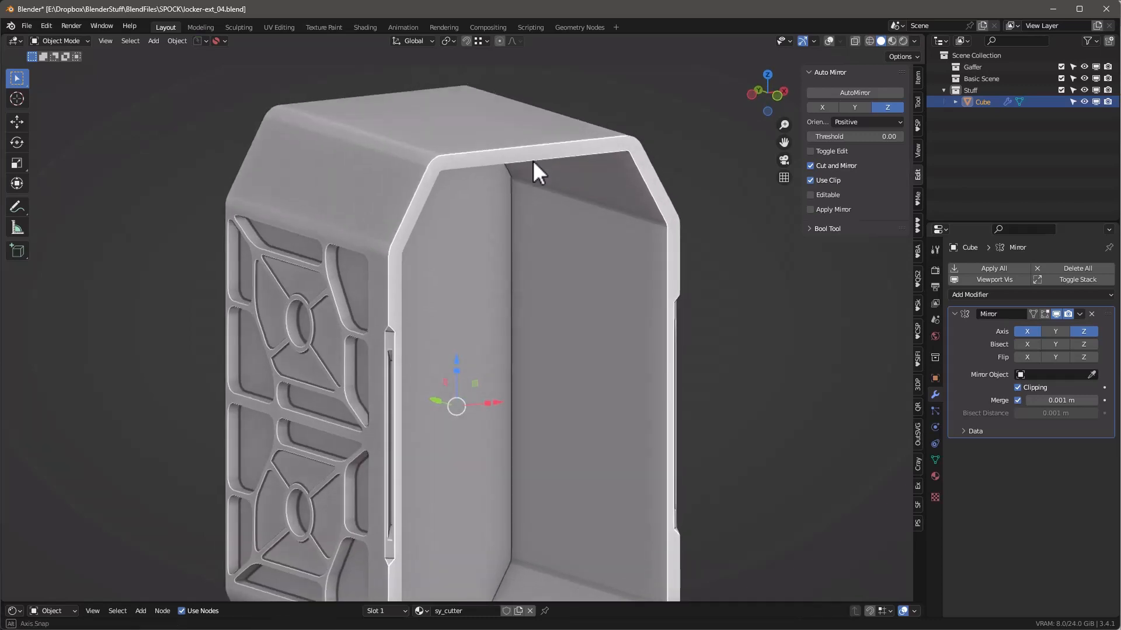
Step: With overlays shown, knife two angle-constrained vertical cuts across the frame's top bar in front view, near the centreline and near the corner
left_click(826, 39)
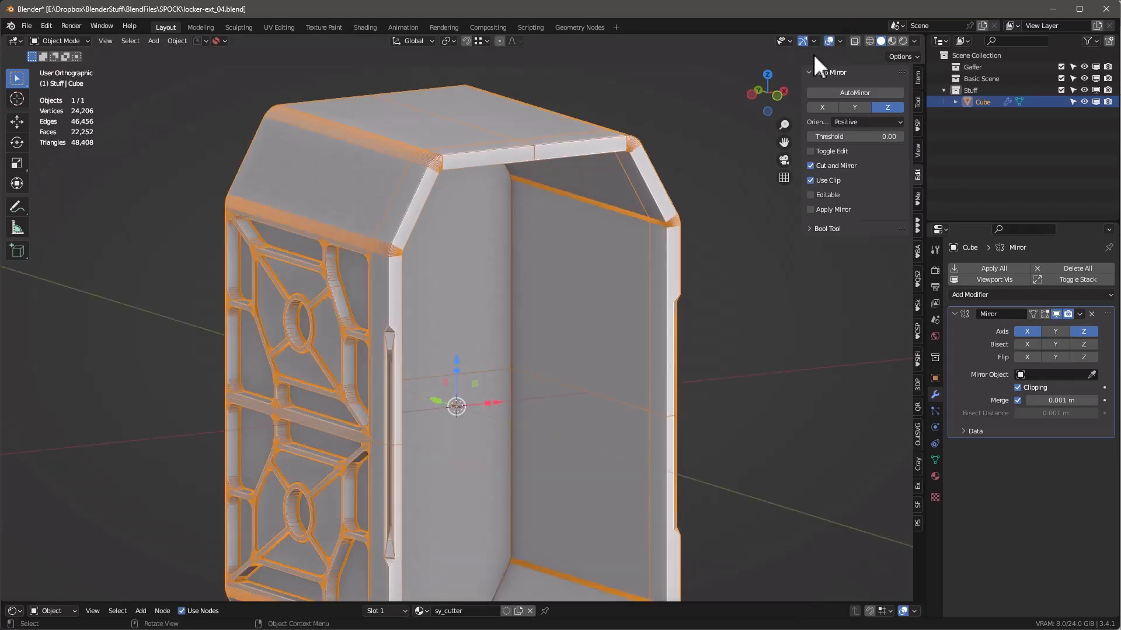
key("Tab")
middle_click_drag(676, 168, 648, 152)
scroll(648, 153, "up", 4)
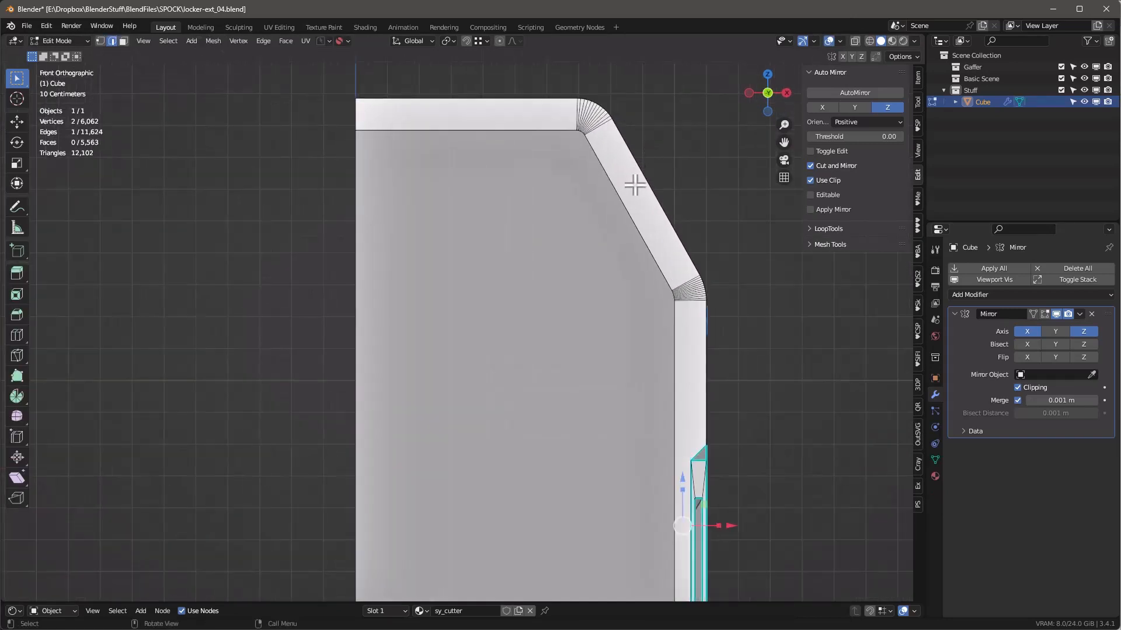
key("k")
middle_click_drag(473, 82, 521, 142, "shift")
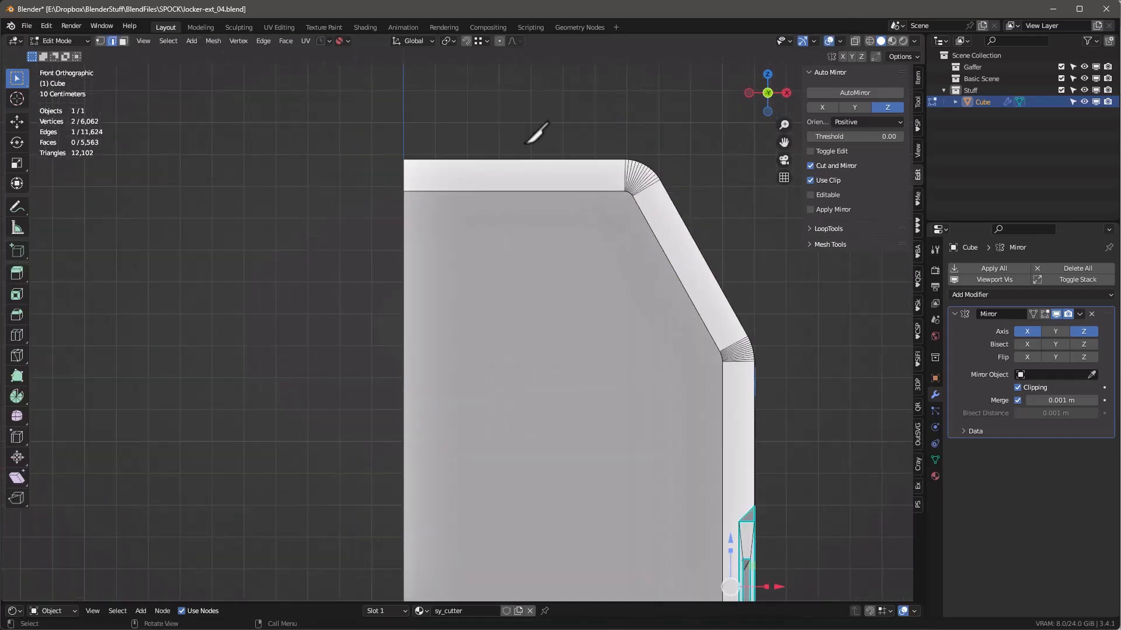
key("a")
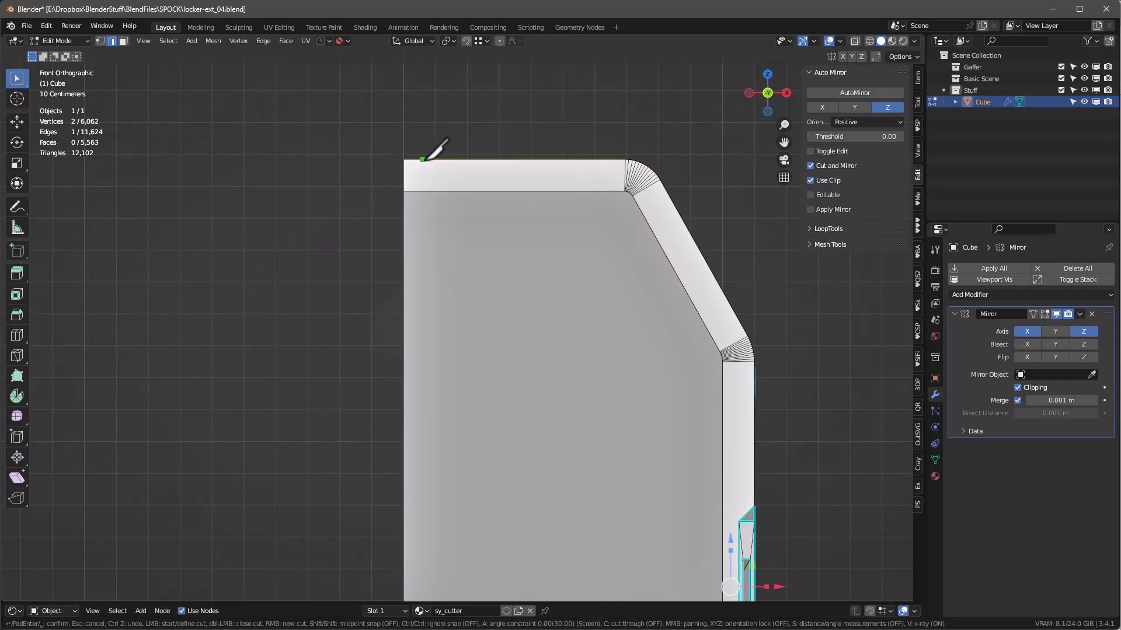
left_click(418, 160)
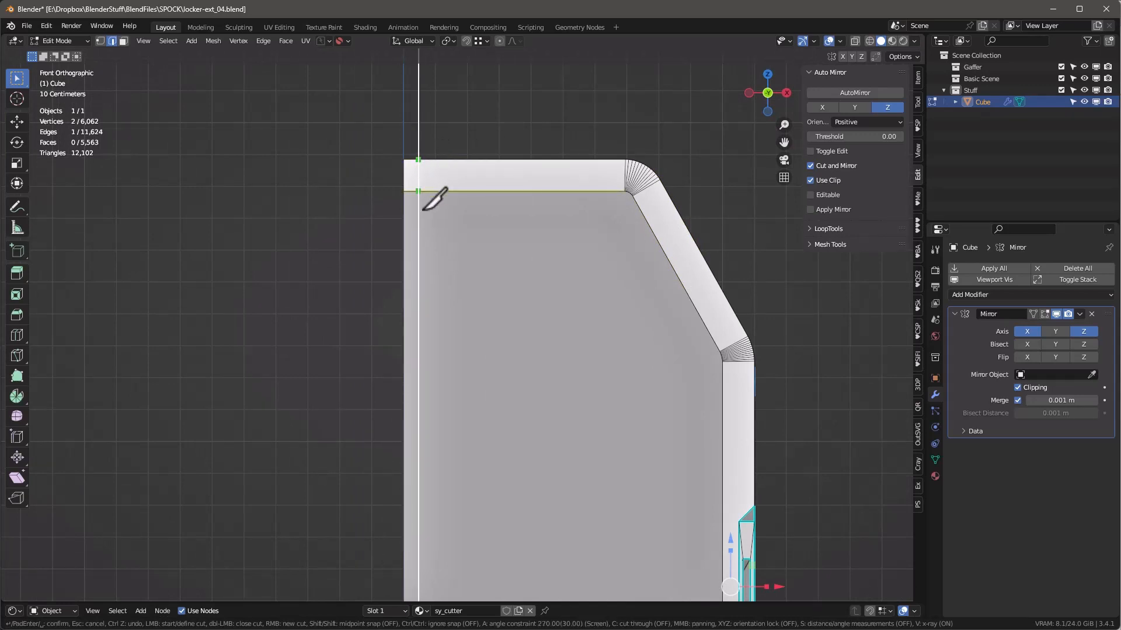
left_click(423, 227)
right_click(423, 227)
left_click(611, 160)
left_click(583, 241)
right_click(583, 241)
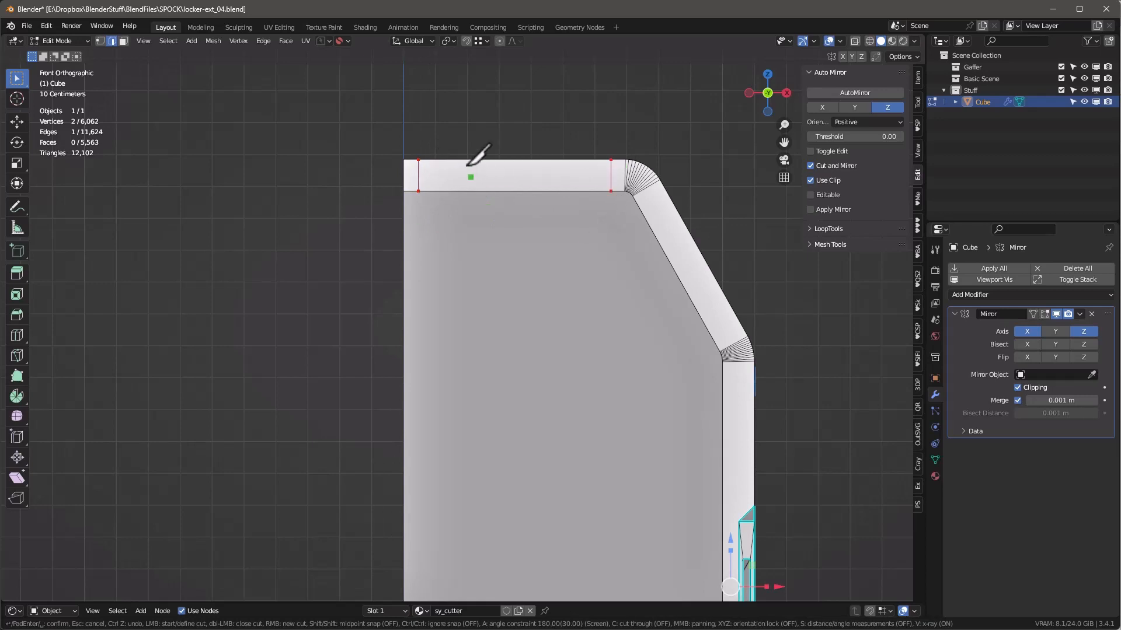
Step: Add two opposing slanted cuts between the vertical ones on the top bar, using the 30° angle constraint, and finish the knife cuts
left_click(467, 160)
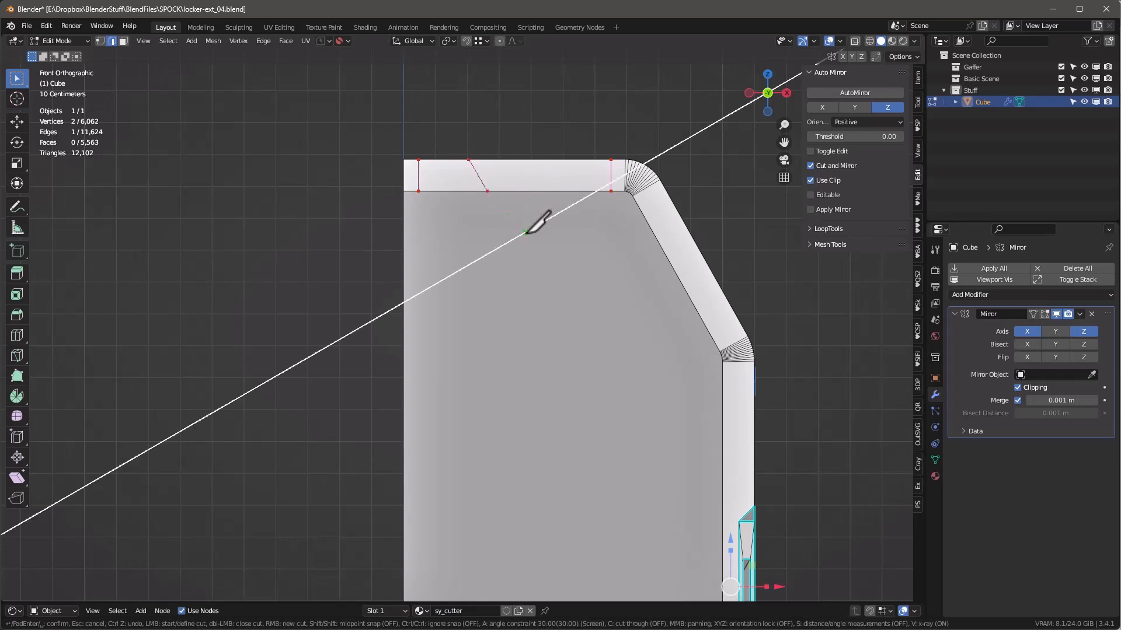
left_click(487, 191)
left_click(552, 191)
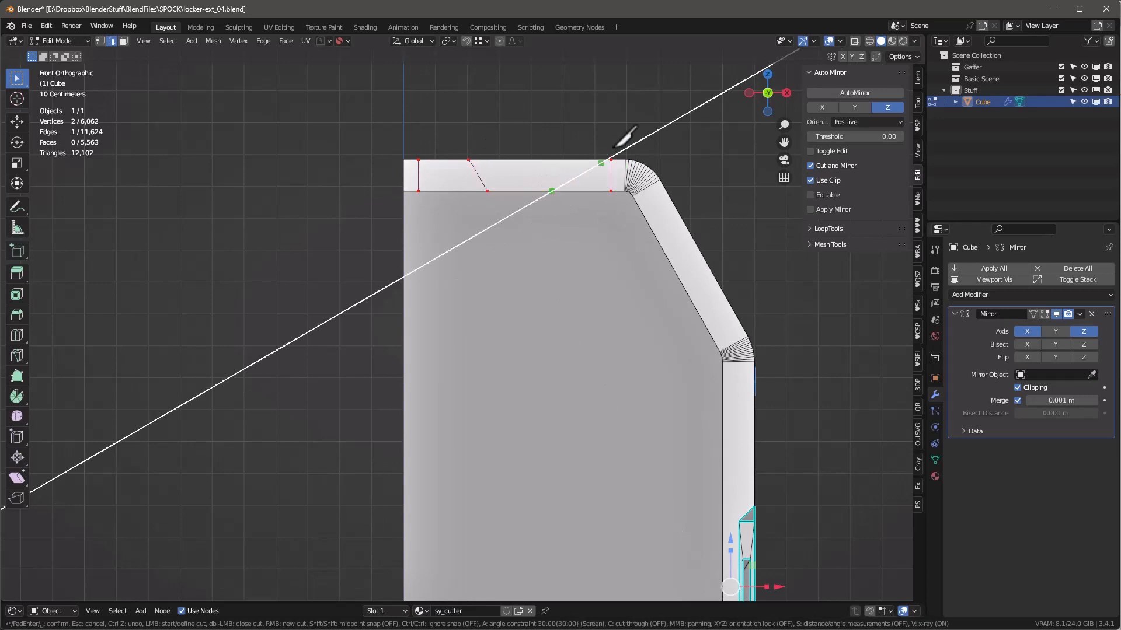
left_click(581, 144)
right_click(581, 144)
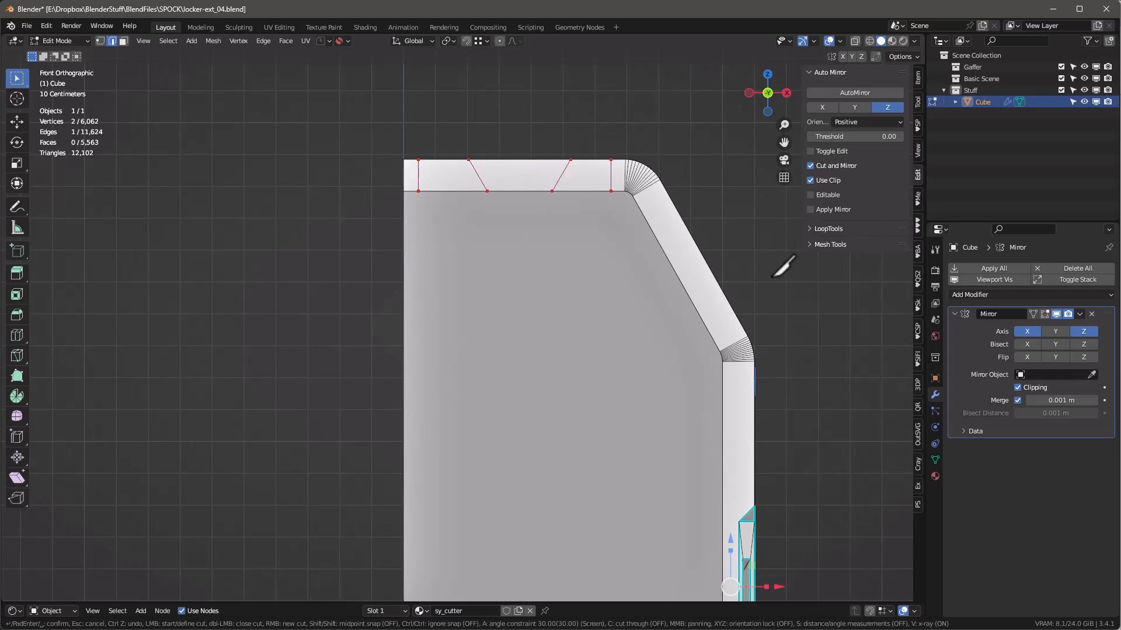
key("Return")
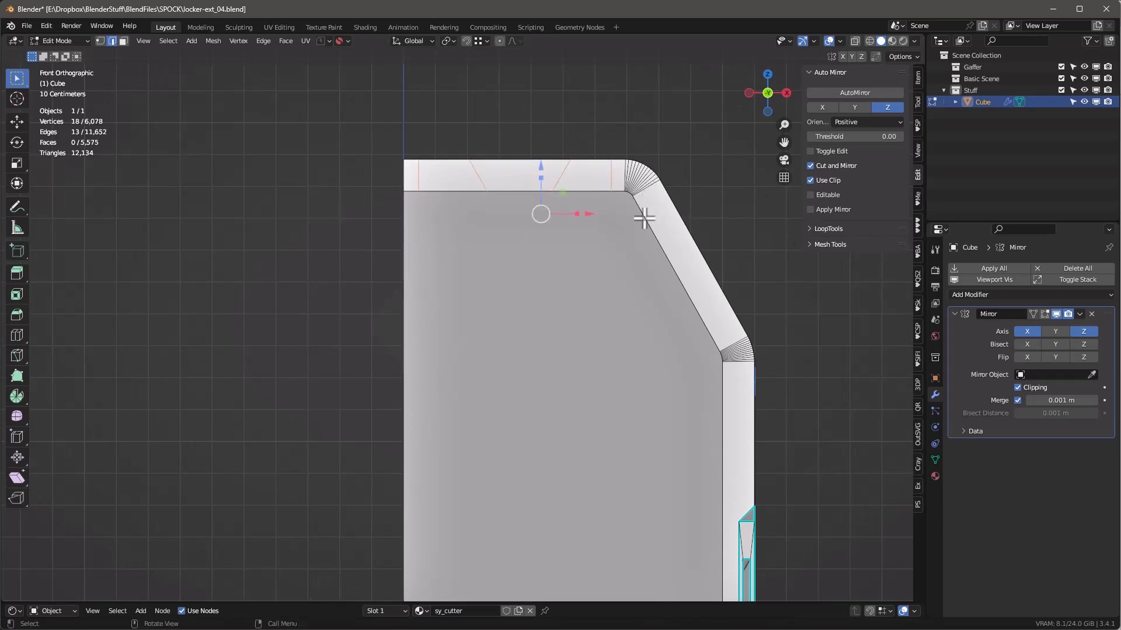
key("k")
left_click(638, 206)
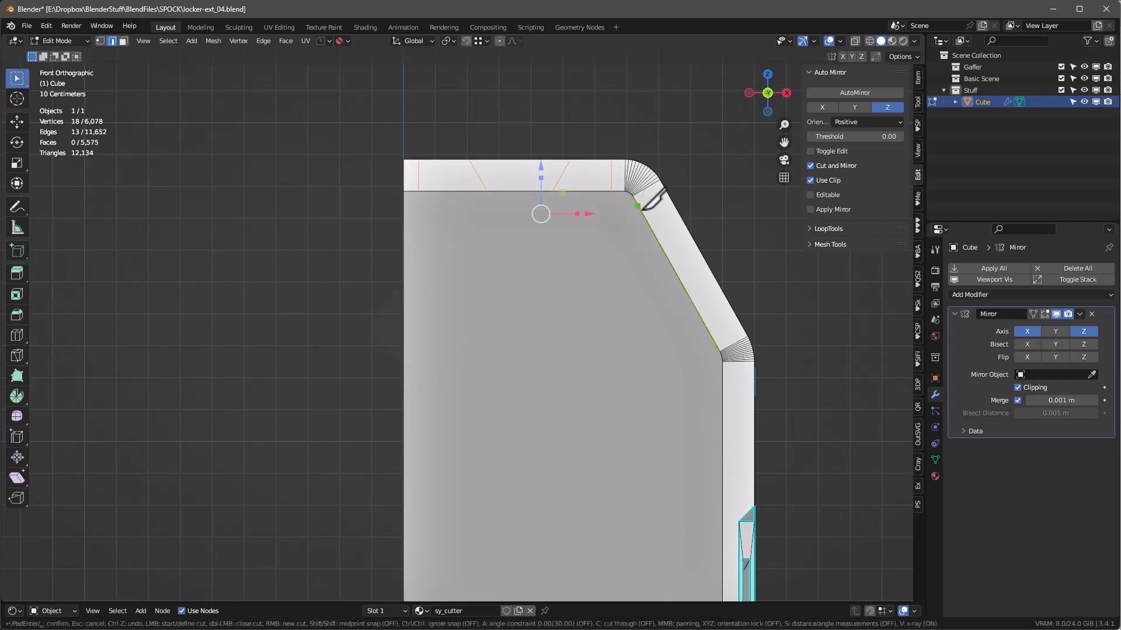
left_click(666, 191)
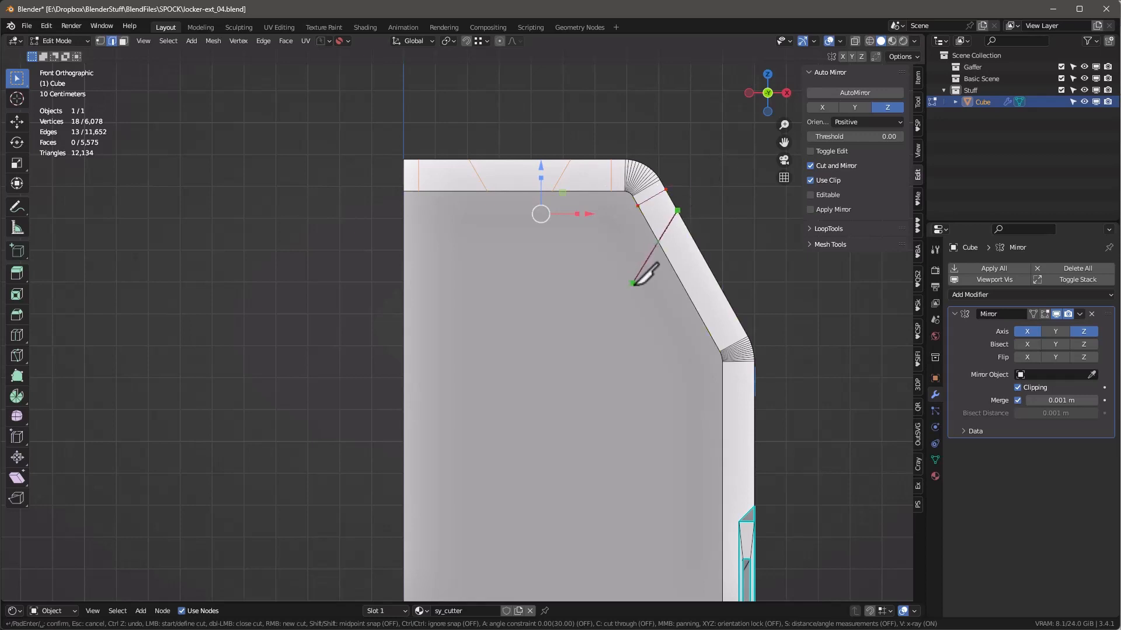
key("Escape")
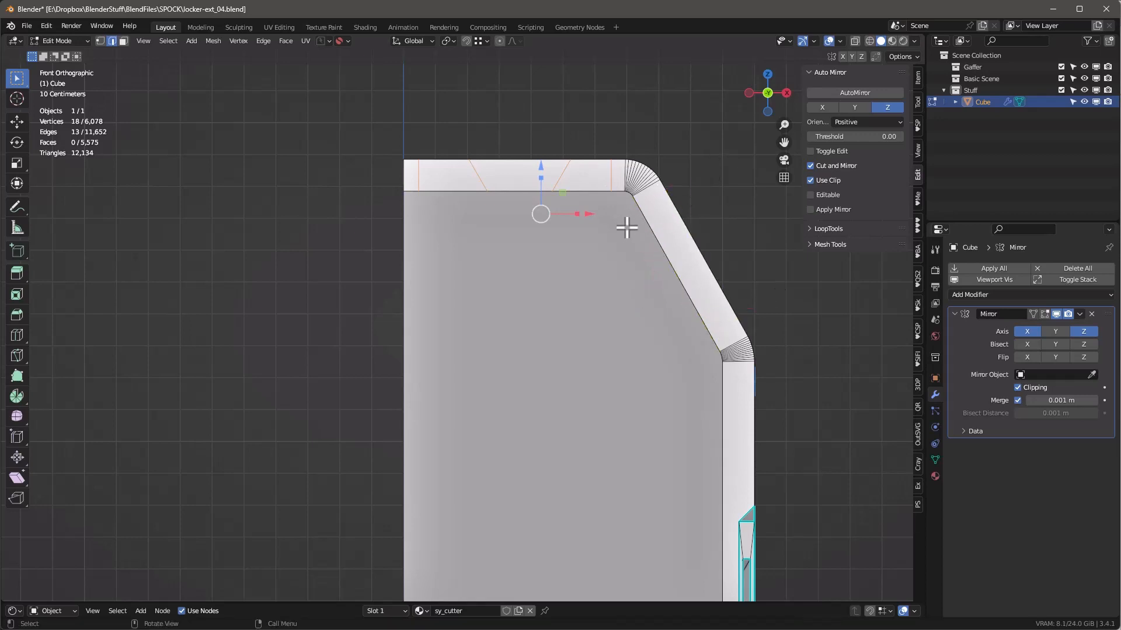
Step: Knife two perpendicular cuts across the front frame's diagonal bar, one near each rounded corner
left_click(649, 215)
key("Tab")
key("Tab")
key("k")
left_click(641, 211)
left_click(669, 196)
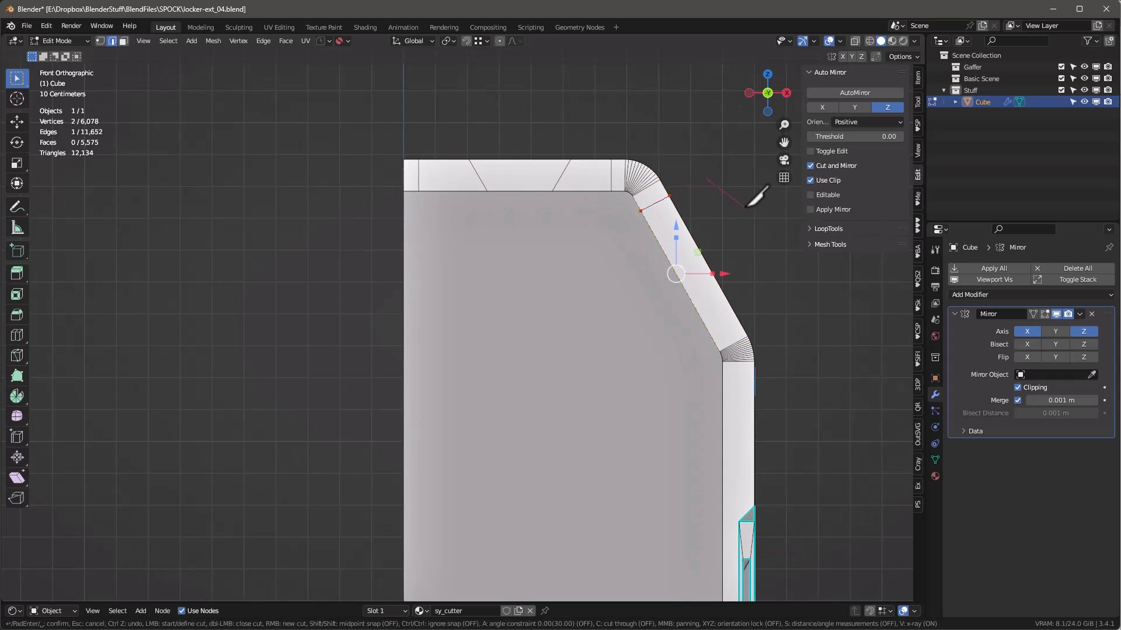
right_click(746, 210)
left_click(739, 320)
left_click(711, 336)
right_click(686, 350)
Step: Add two opposing slanted cuts between the end cuts on the diagonal bar and finish the knife cuts
left_click(681, 217)
left_click(666, 254)
right_click(645, 287)
left_click(689, 293)
left_click(722, 292)
key("space")
middle_click_drag(660, 280, 703, 253)
Step: In front view, knife two horizontal cuts across the vertical side bar, below the rounded corner and above the side groove
key("KP_1")
middle_click_drag(768, 391, 738, 292, "shift")
key("k")
left_click(693, 275)
left_click(725, 274)
right_click(779, 275)
left_click(725, 390)
left_click(693, 391)
right_click(682, 388)
Step: Add one slanted cut between the two horizontal cuts on the side bar and finish the knife cuts
left_click(694, 353)
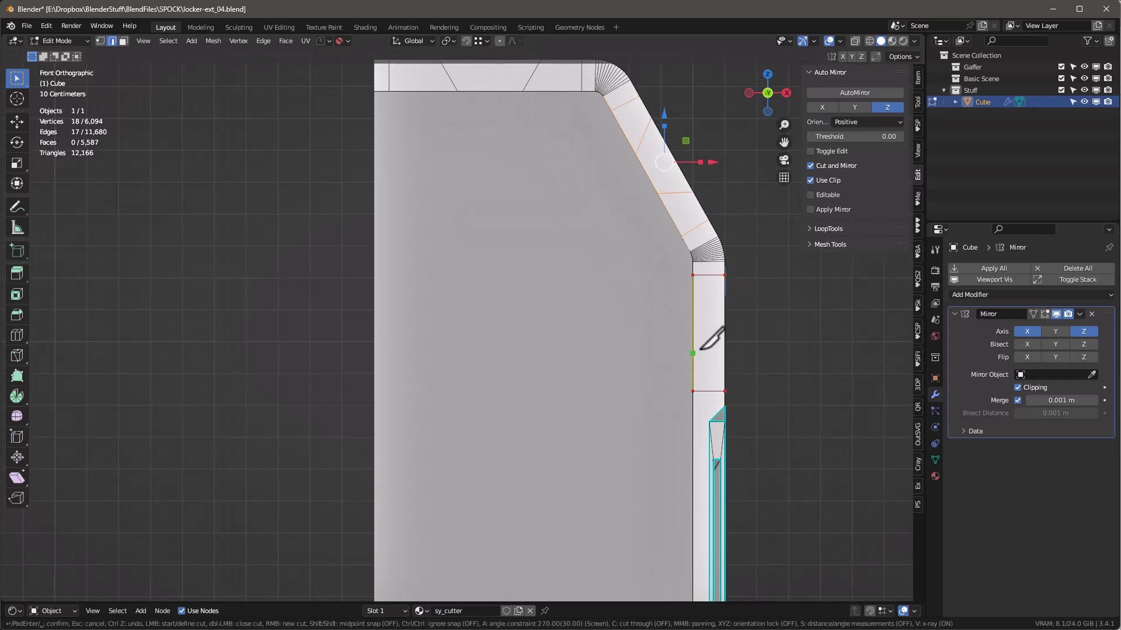
left_click(725, 300)
key("space")
middle_click_drag(666, 234, 704, 252)
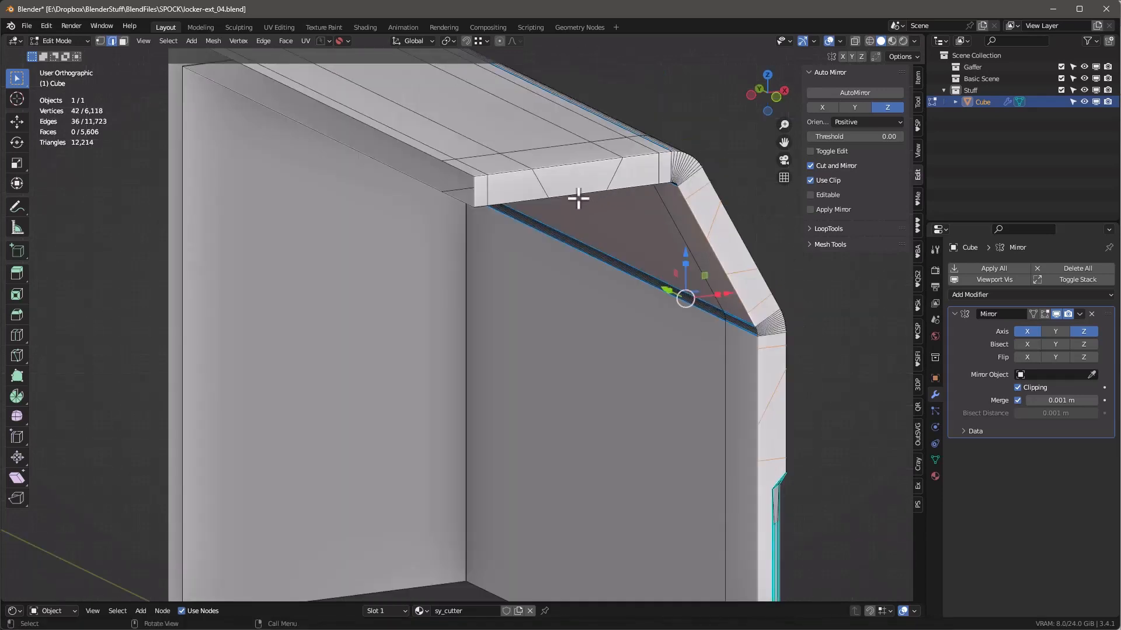
Step: Inset the eight panel faces between the cuts on the top, diagonal and side bars together by about 0.007 m
key("3")
left_click(519, 185)
left_click(581, 175, "shift")
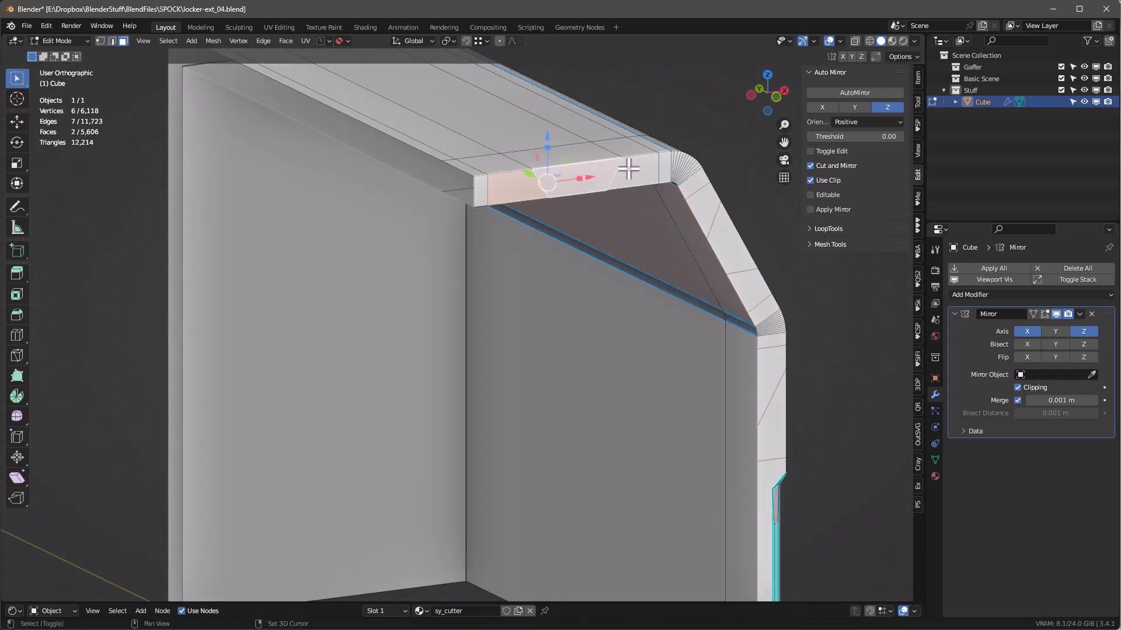
left_click(629, 170, "shift")
left_click(701, 207, "shift")
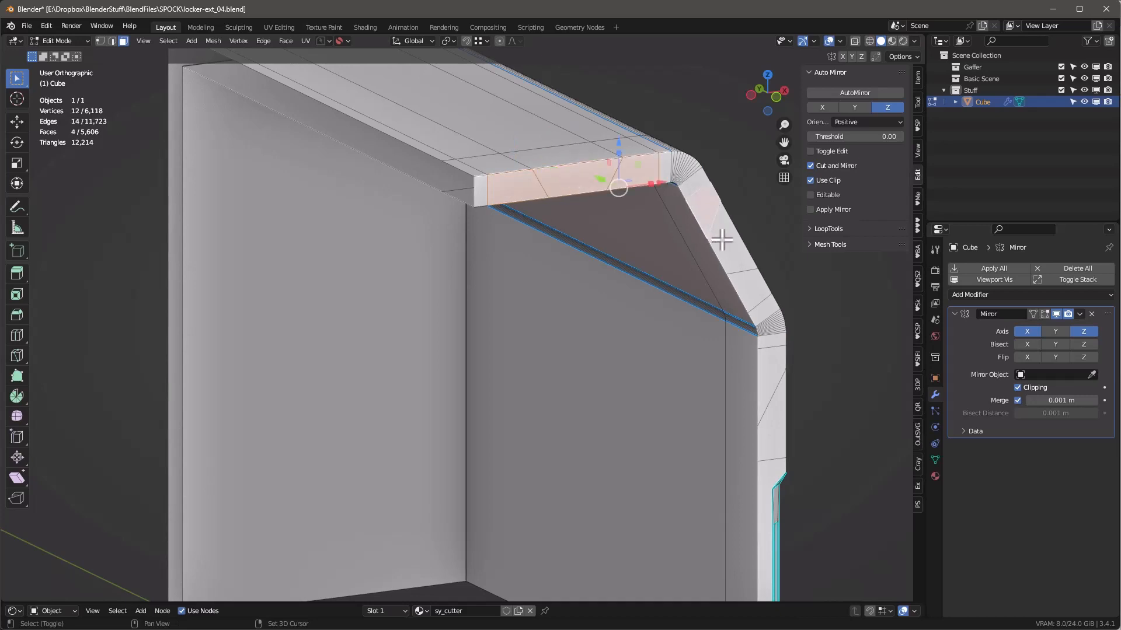
left_click(723, 242, "shift")
left_click(748, 291, "shift")
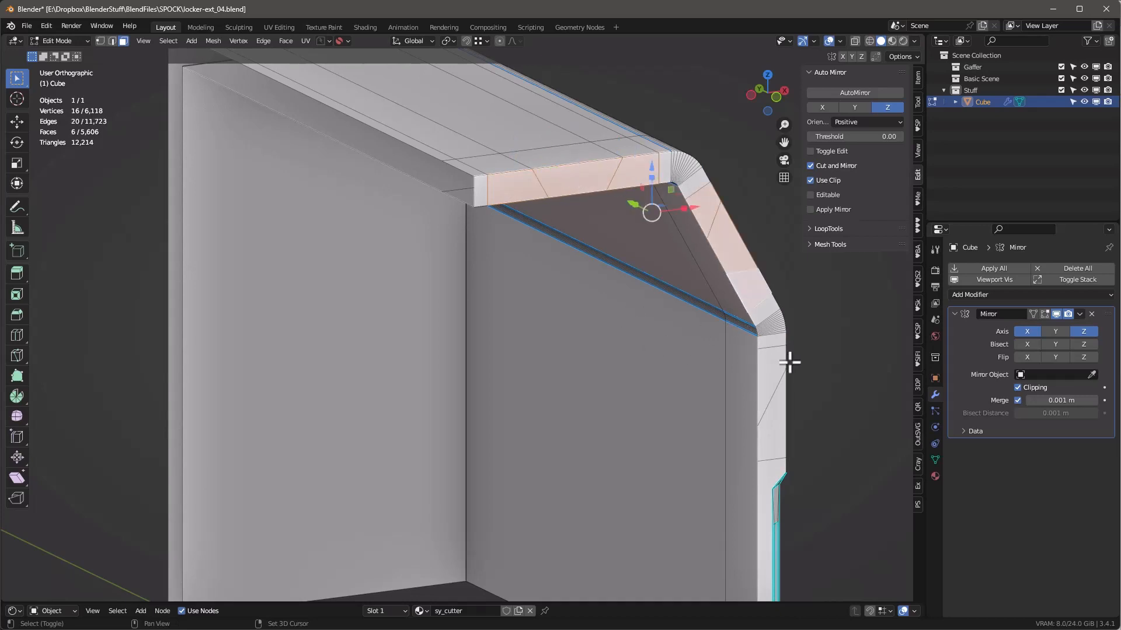
left_click(774, 397, "shift")
left_click(773, 444, "shift")
scroll(640, 220, "down", 2)
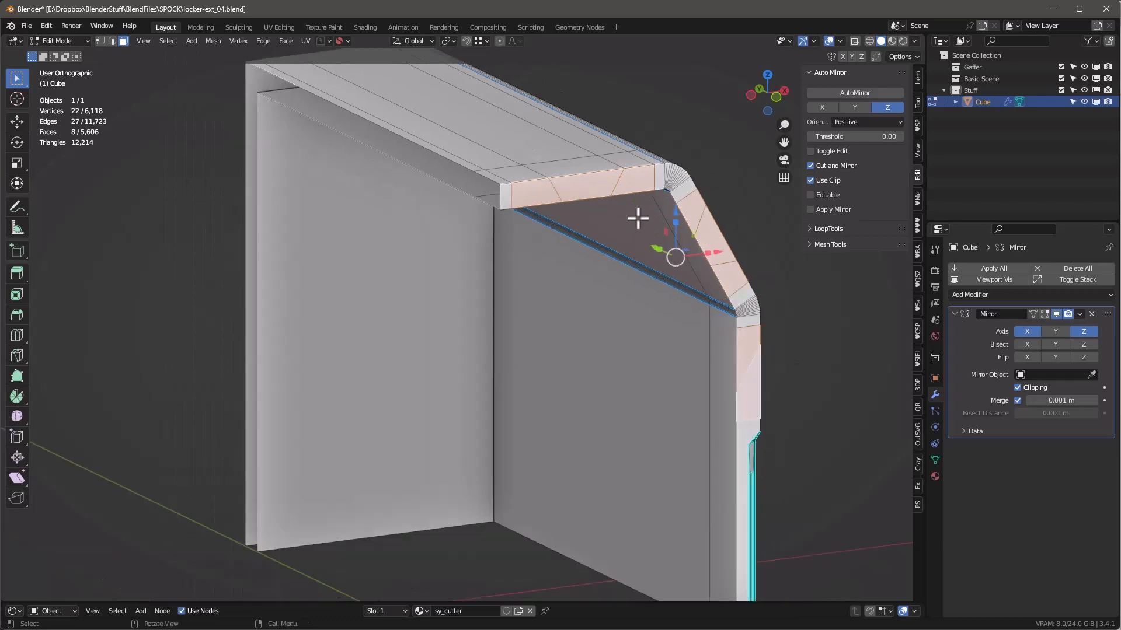
scroll(613, 193, "up", 4)
middle_click_drag(613, 193, 648, 248)
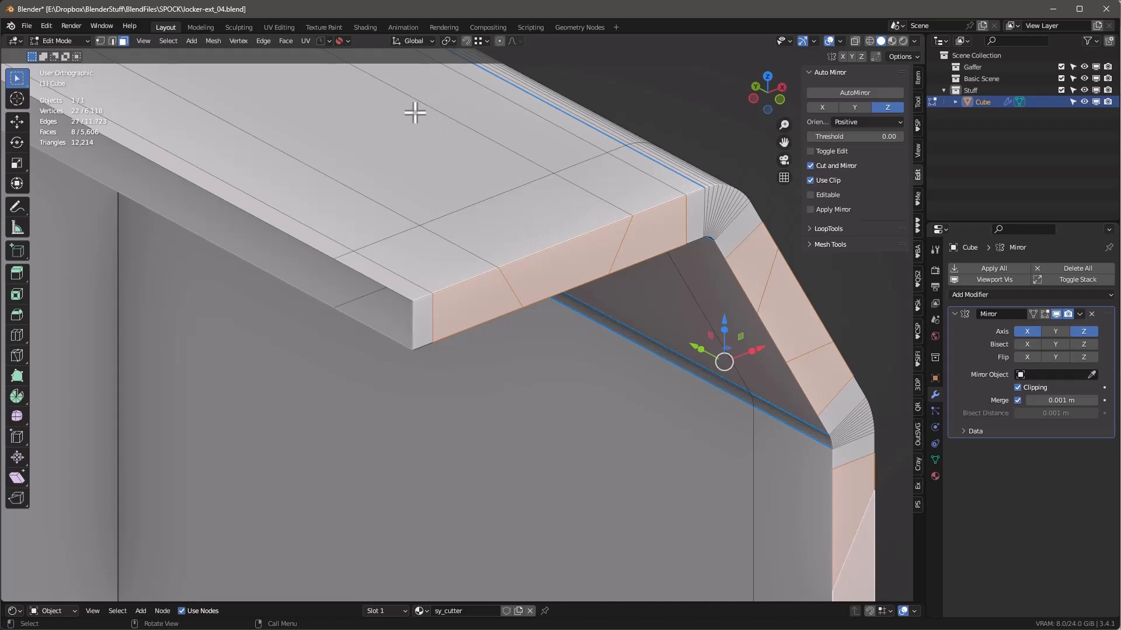
key("i")
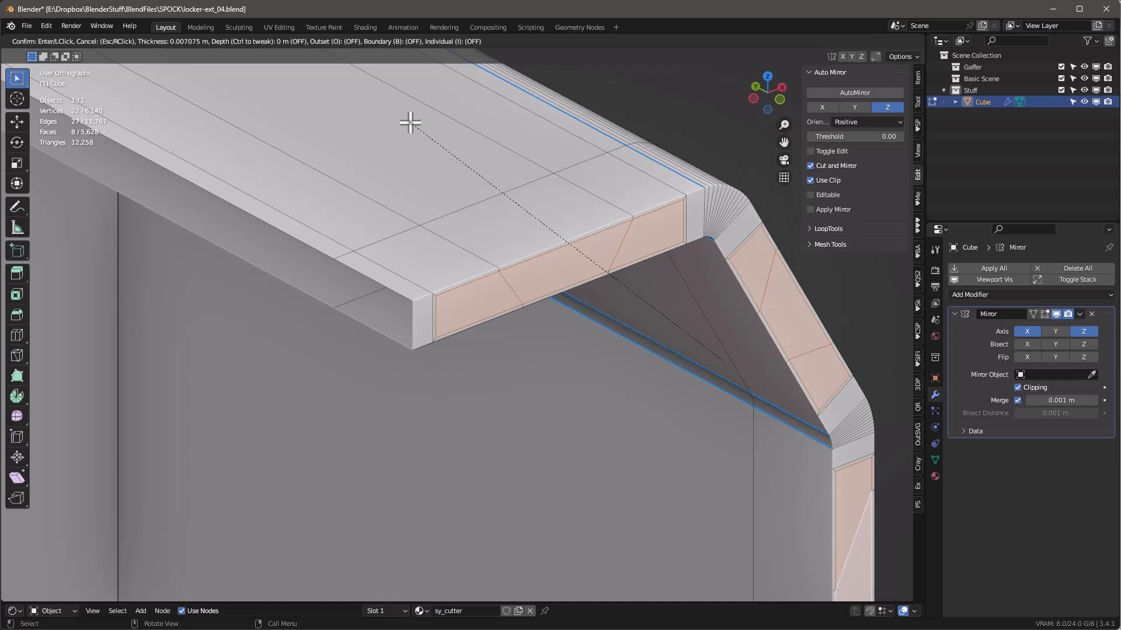
left_click(411, 122)
Step: Inset the same eight panel faces individually by about 0.0073 m
key("i")
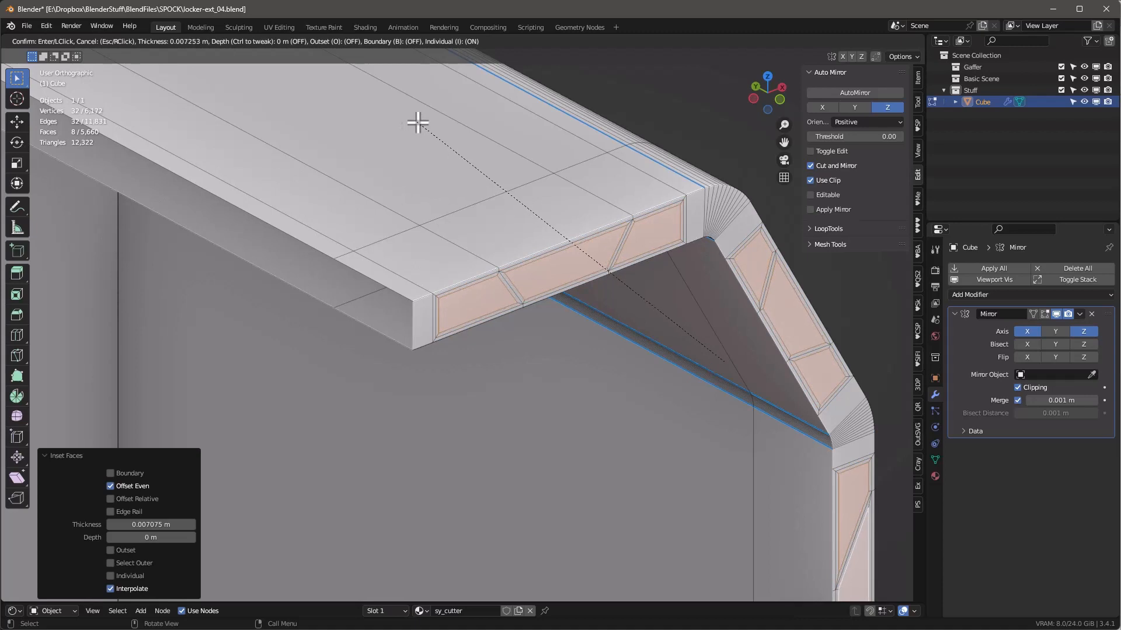
left_click(418, 122)
scroll(471, 178, "down", 3)
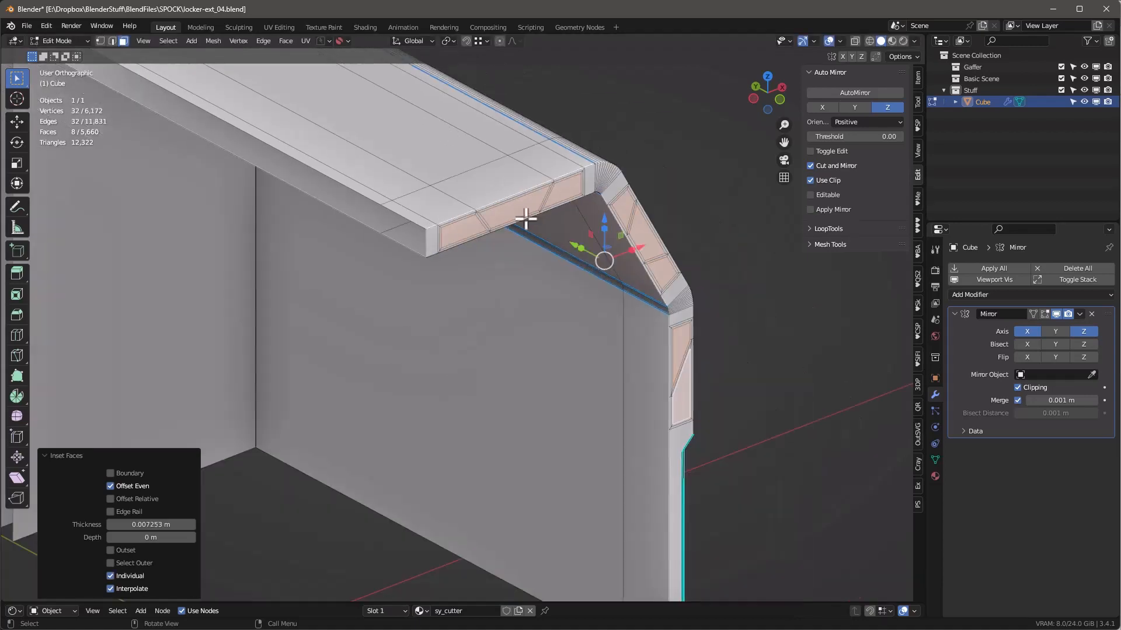
scroll(524, 204, "up", 3)
Step: Round the inset panels' corners with a vertex bevel about 0.024 m wide, using 4 segments
key("1")
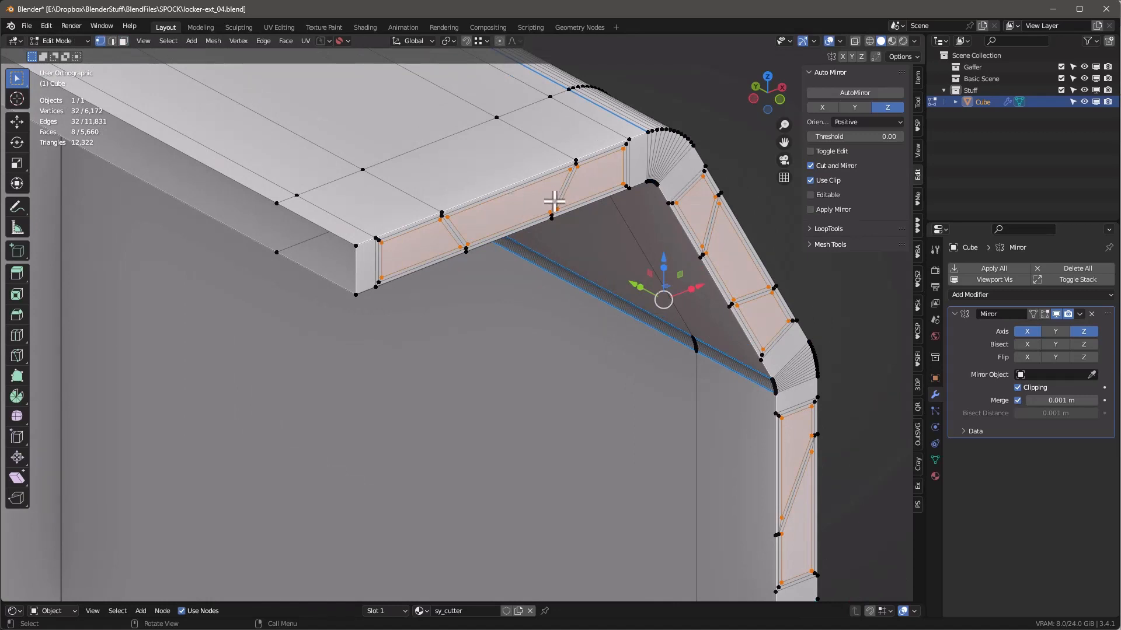
key("ctrl+shift+b")
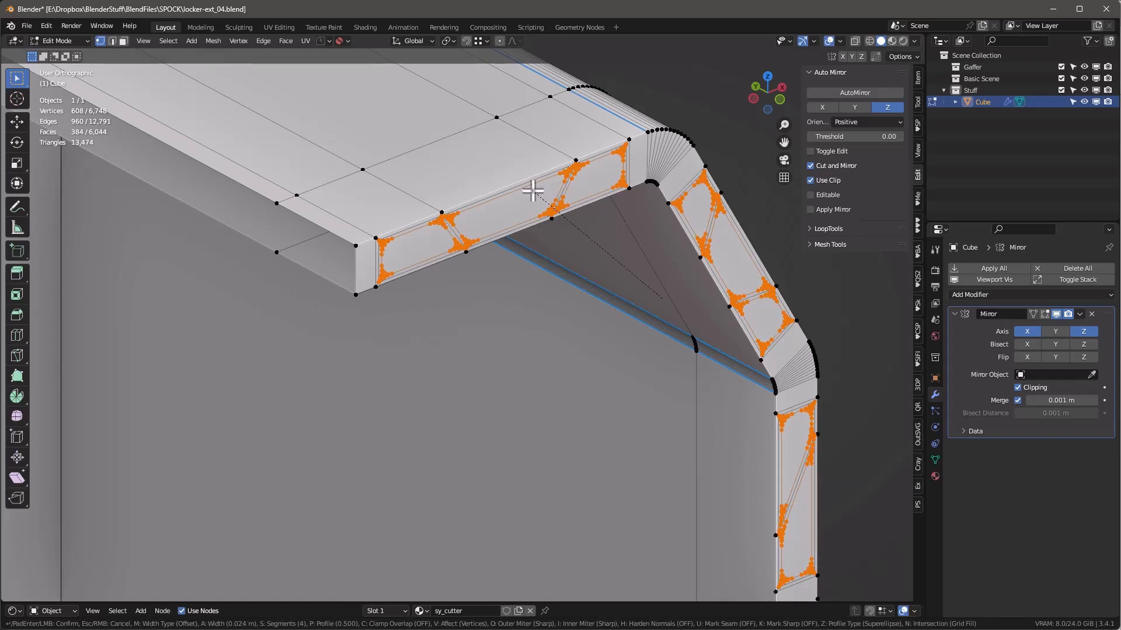
left_click(532, 191)
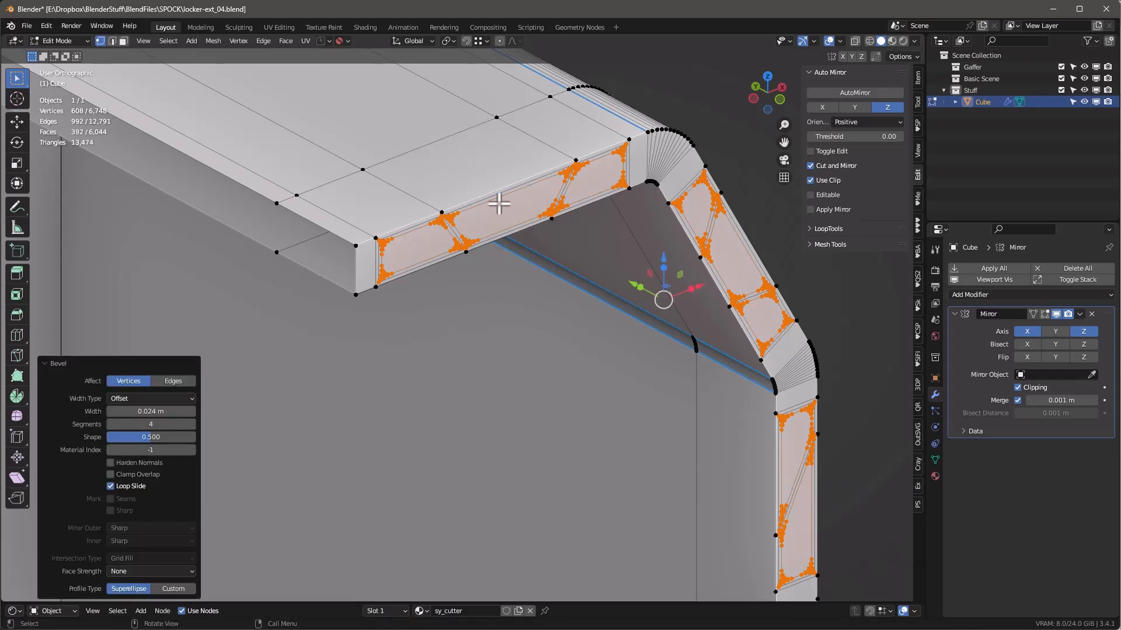
mouse_move(499, 203)
middle_mouse_down()
mouse_move(520, 208)
mouse_move(505, 203)
middle_mouse_up()
Step: Extrude the eight rounded panel faces on the top, diagonal and side bars about 0.08 m into the frame
key("3")
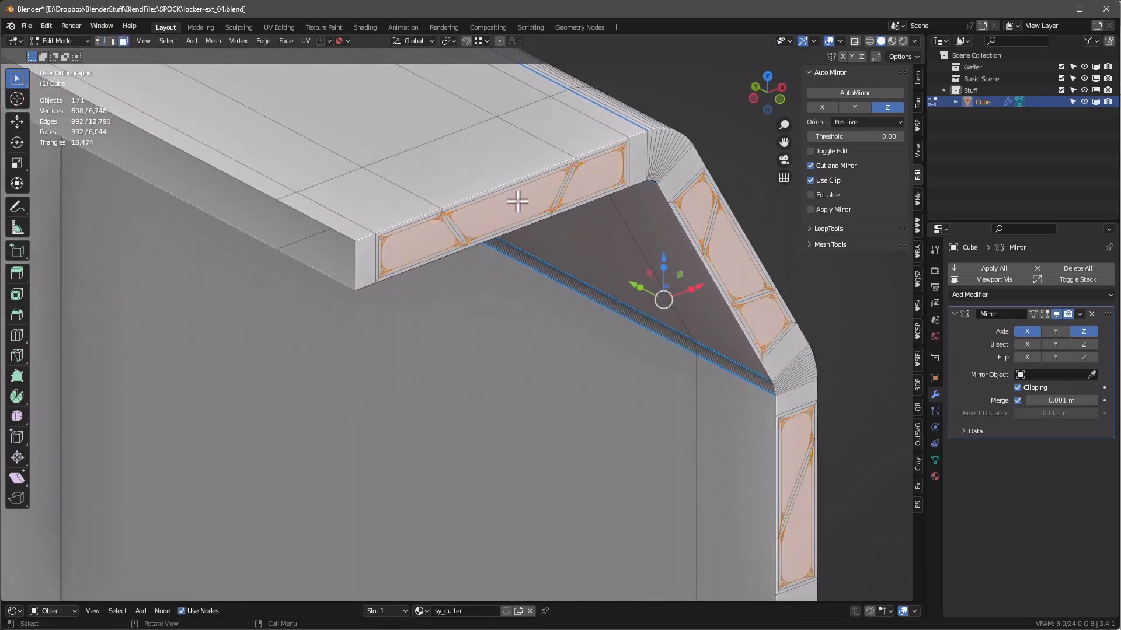
left_click(514, 200)
left_click(437, 243, "shift")
left_click(595, 174, "shift")
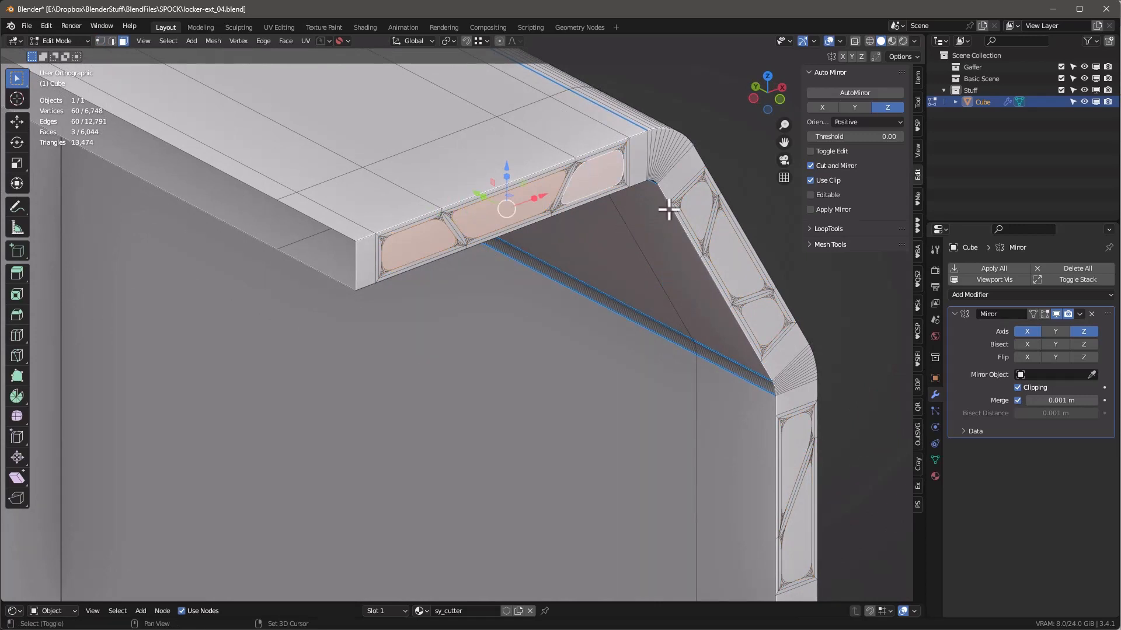
left_click(703, 207, "shift")
left_click(738, 257, "shift")
left_click(761, 320, "shift")
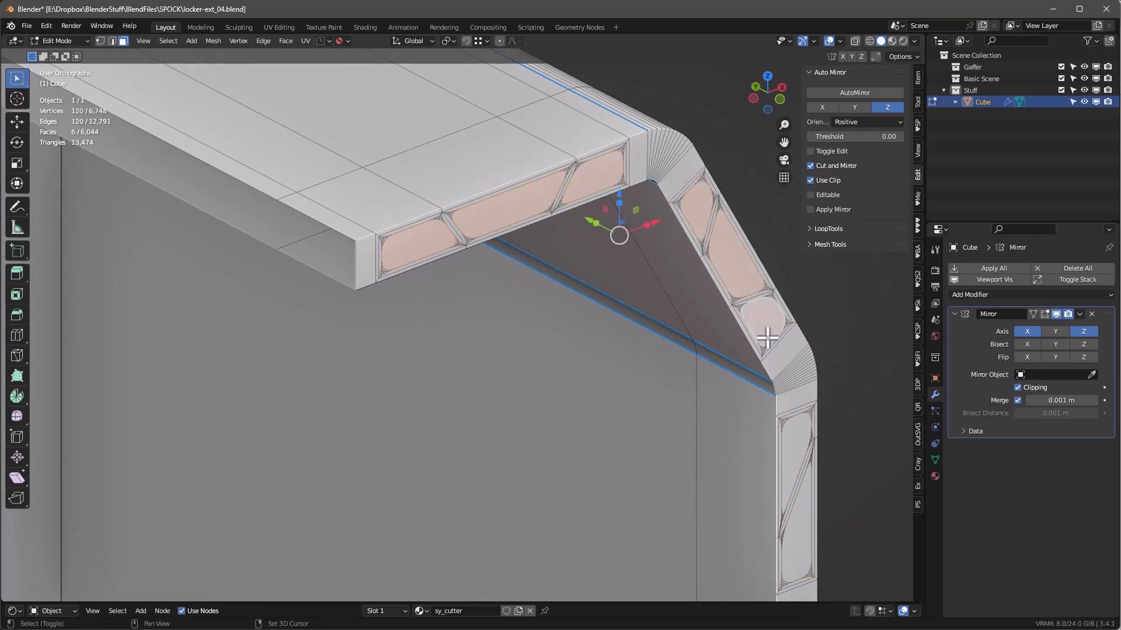
left_click(794, 453, "shift")
left_click(805, 523, "shift")
middle_click_drag(565, 268, 522, 208)
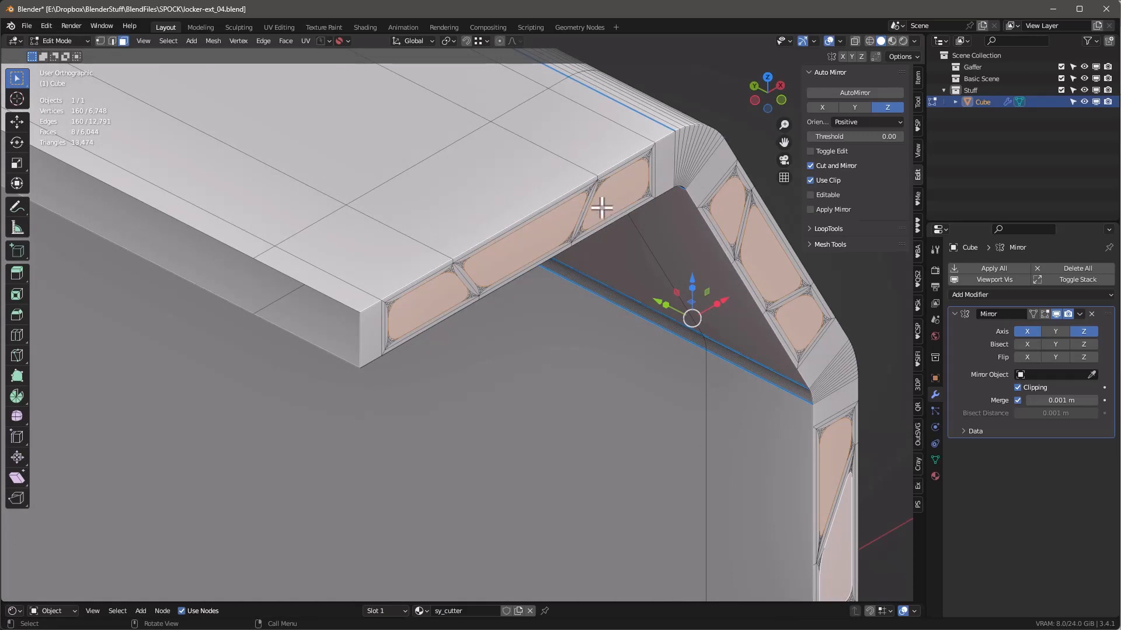
key("e")
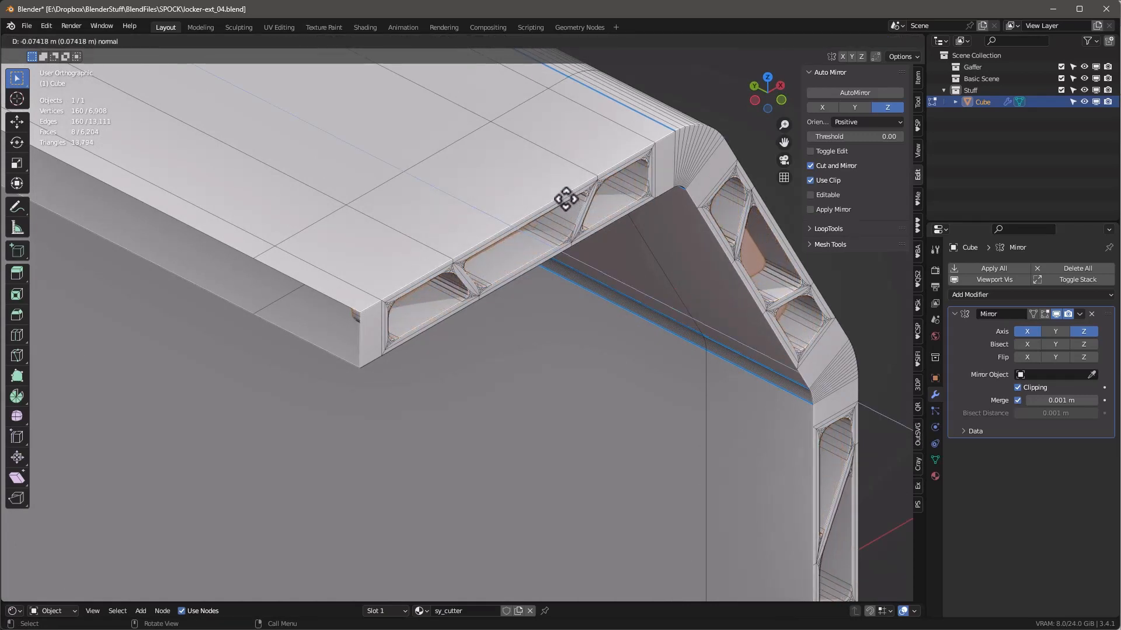
left_click(562, 199)
Step: Mark the recess floors' edges sharp and bevel them about 0.0055 m with 4 segments
middle_click_drag(562, 199, 565, 132)
scroll(565, 132, "up", 2)
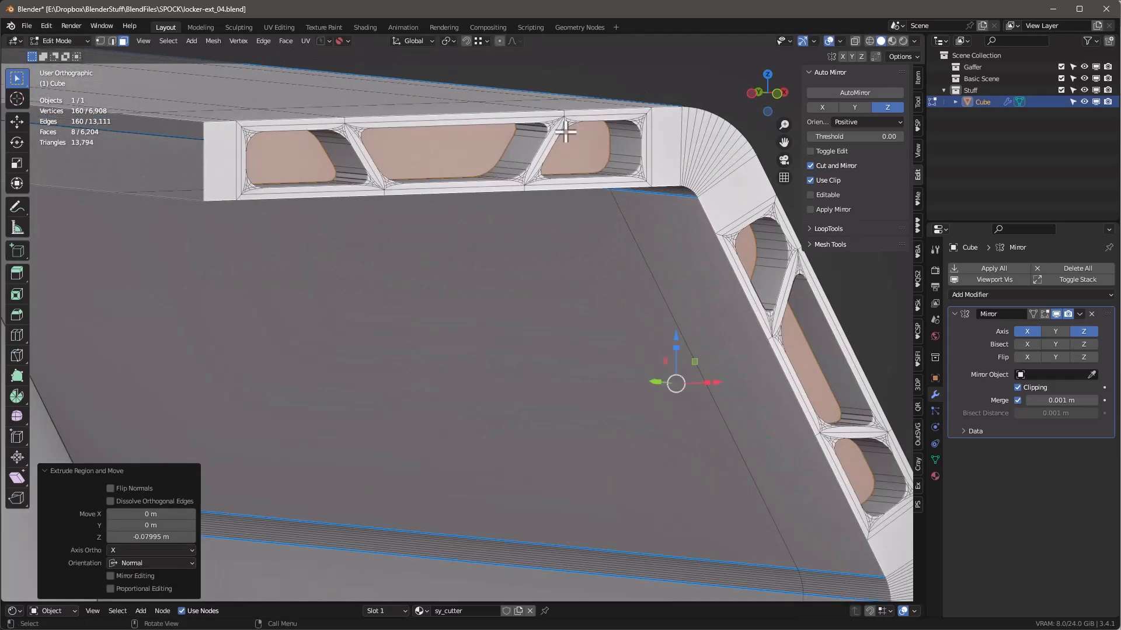
key("ctrl+e")
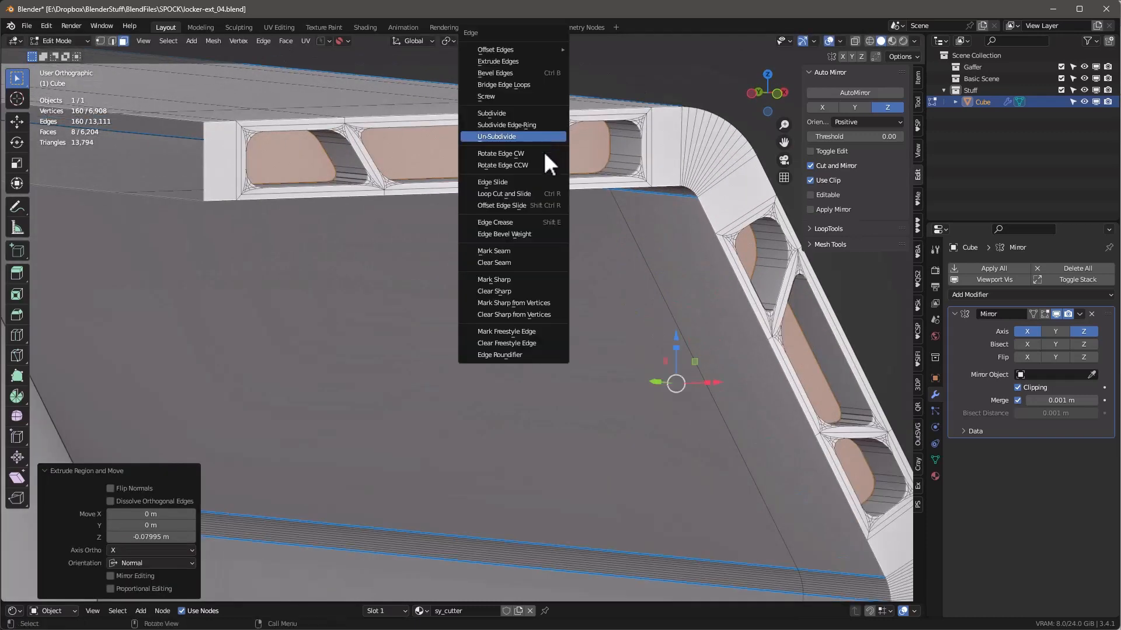
left_click(505, 282)
scroll(541, 151, "up", 3)
key("ctrl+b")
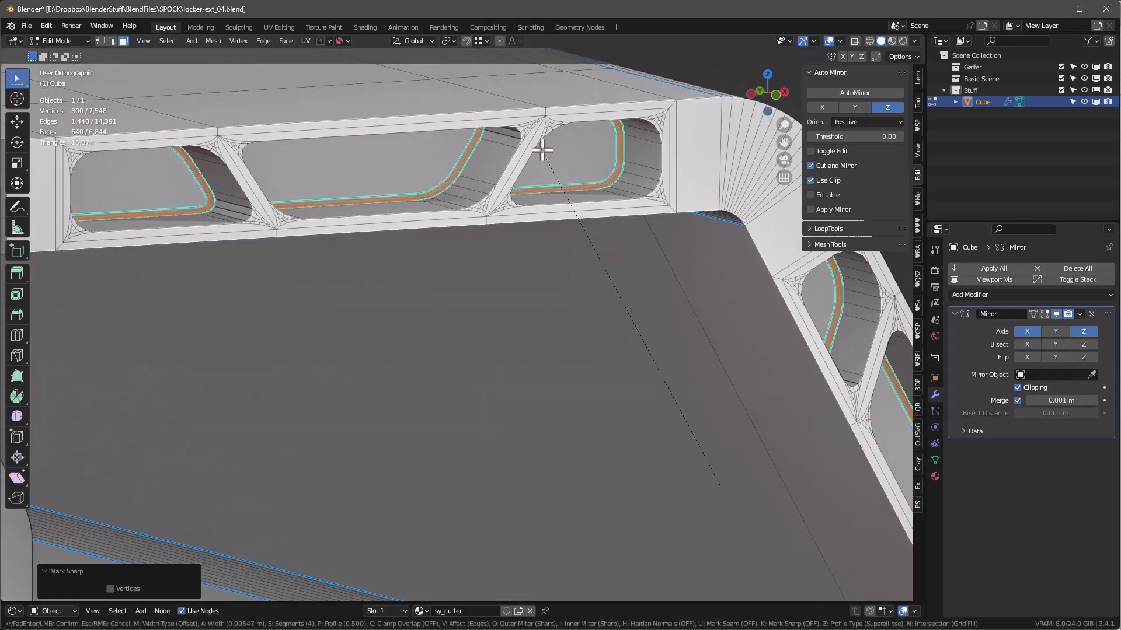
left_click(542, 151)
Step: Extrude the front faces of both rounded corner blocks and the top bar's centre end outward by about 0.0085 m
scroll(658, 288, "down", 3)
middle_click_drag(658, 288, 677, 210)
left_click(639, 169)
left_click(697, 198, "ctrl+shift")
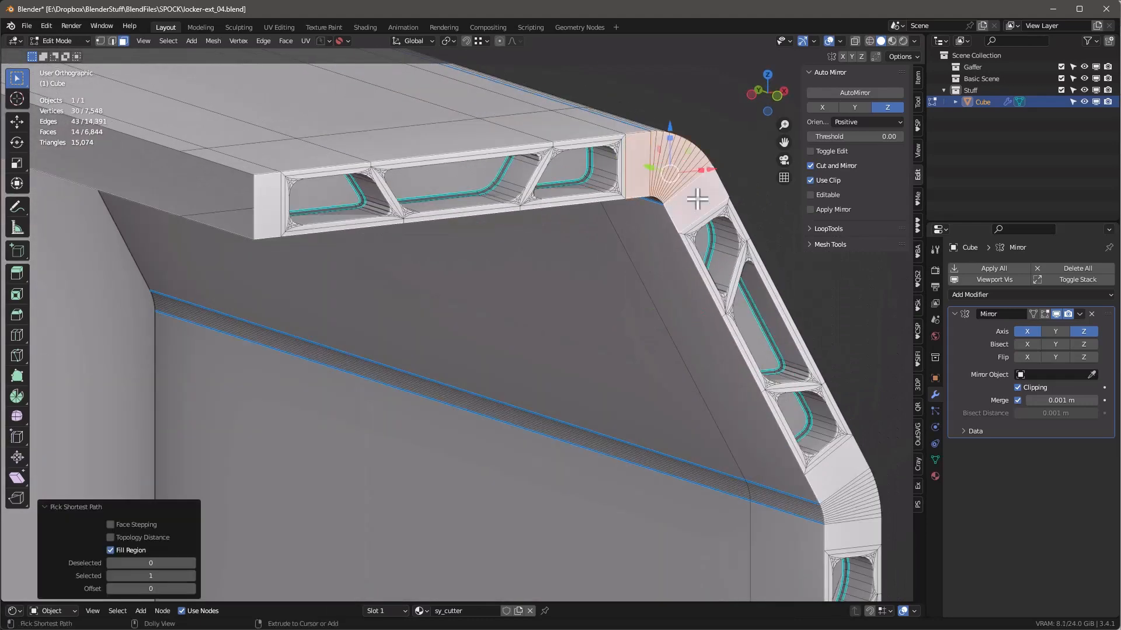
left_click(269, 213, "shift")
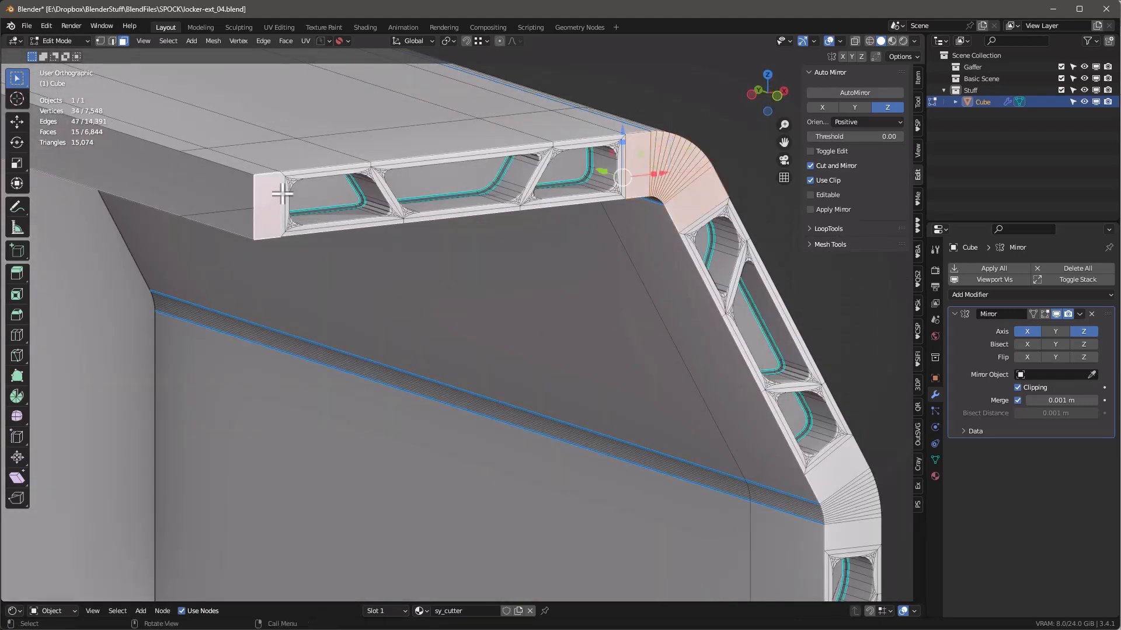
middle_click_drag(270, 210, 430, 210)
left_click(701, 379, "shift")
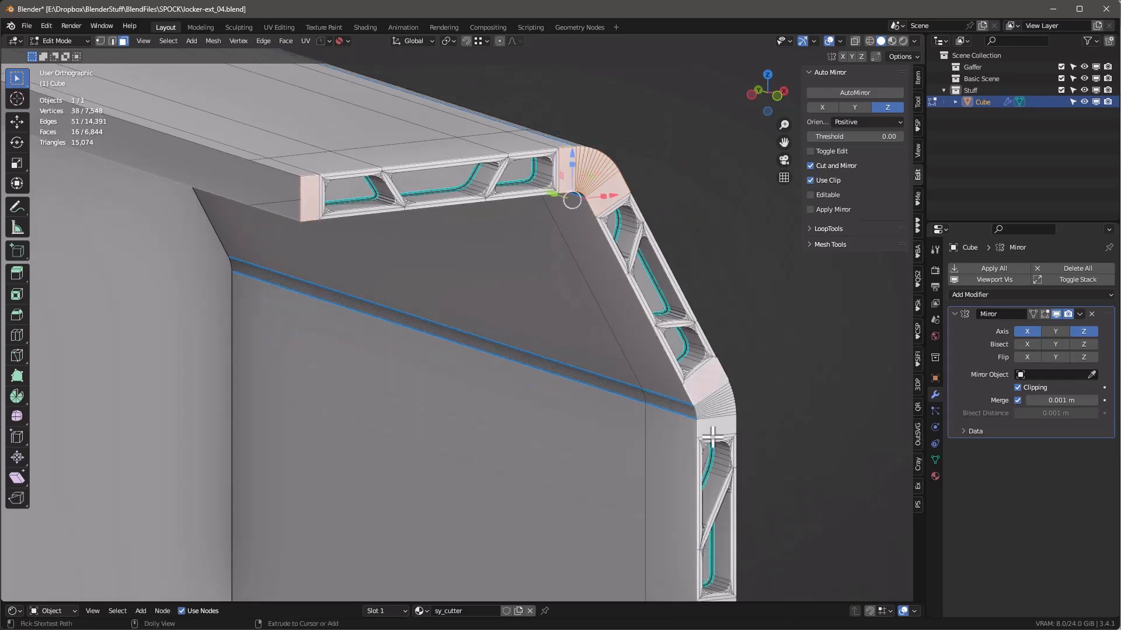
left_click(714, 429, "ctrl+shift")
middle_click_drag(718, 425, 740, 411)
scroll(583, 165, "up", 3)
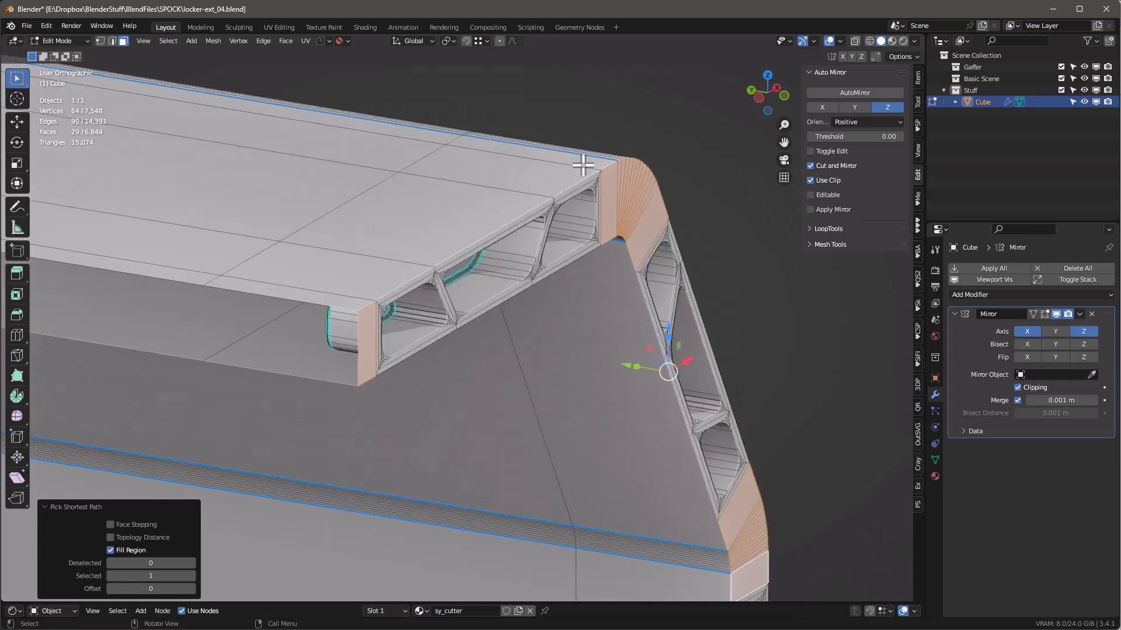
key("e")
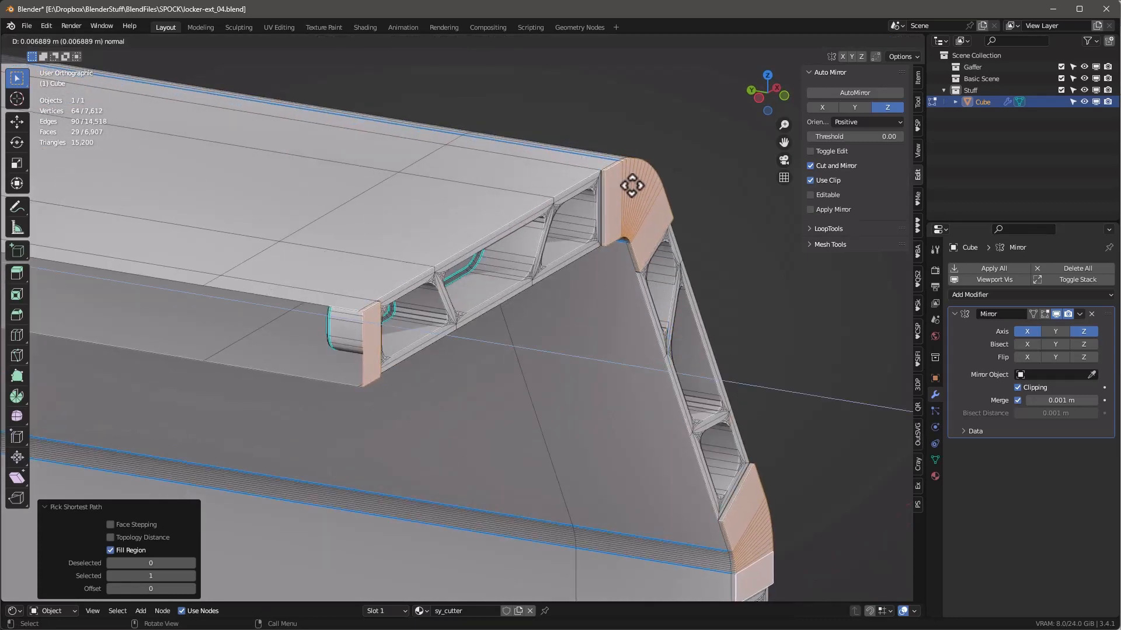
left_click(631, 185)
middle_click_drag(631, 185, 600, 167)
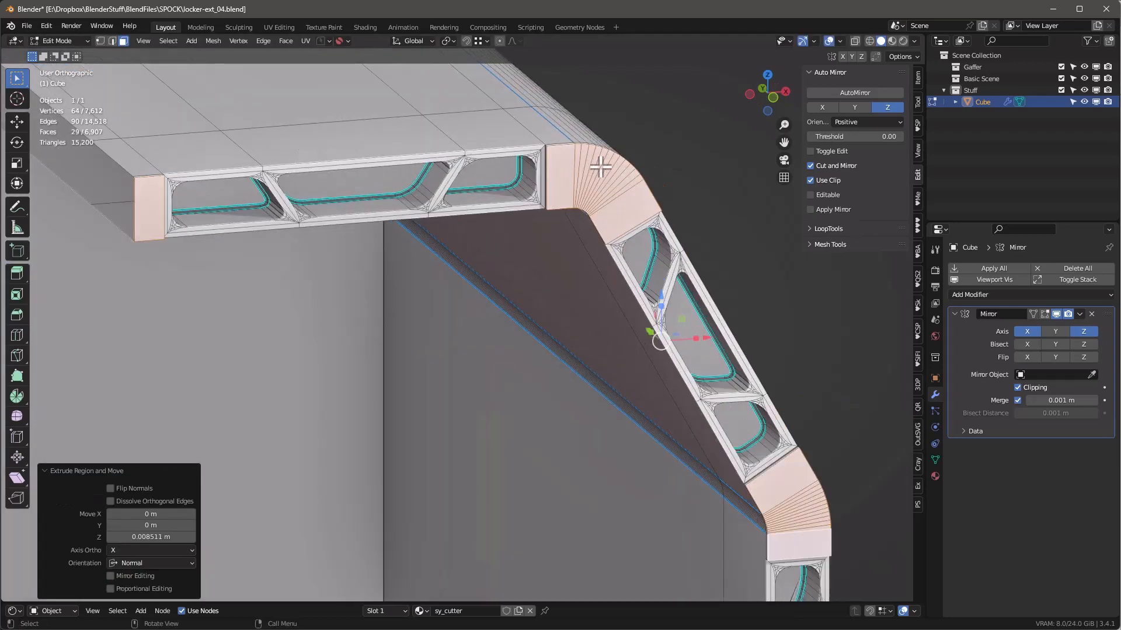
Step: Merge the extruded faces' internal edges with a Limited Dissolve at a maximum angle of 1°
key("x")
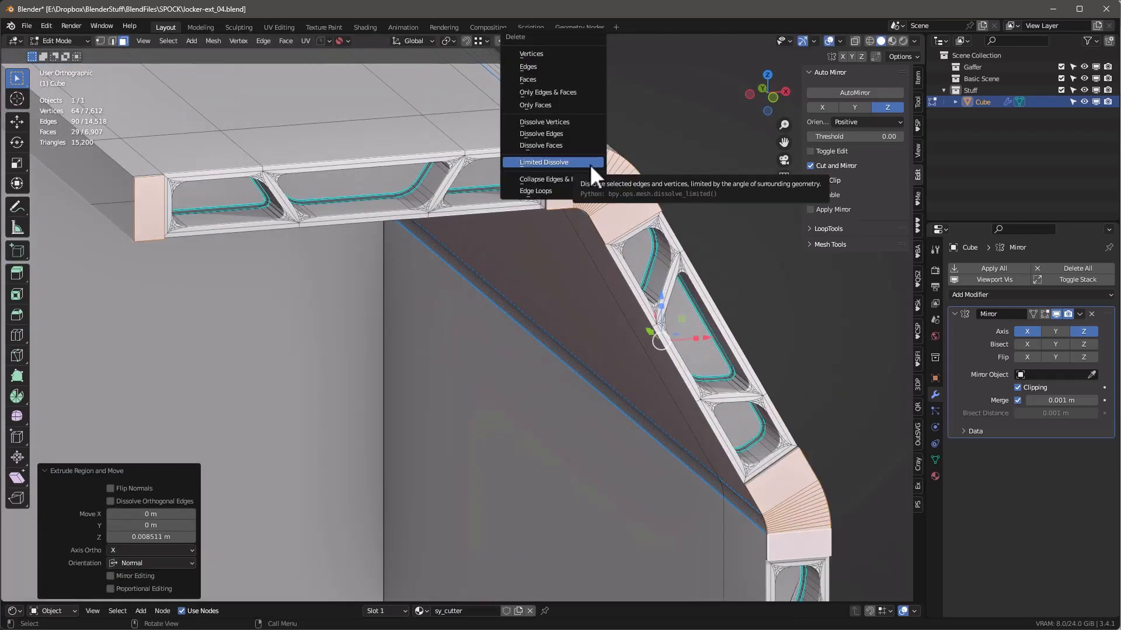
left_click(589, 163)
left_click(150, 517)
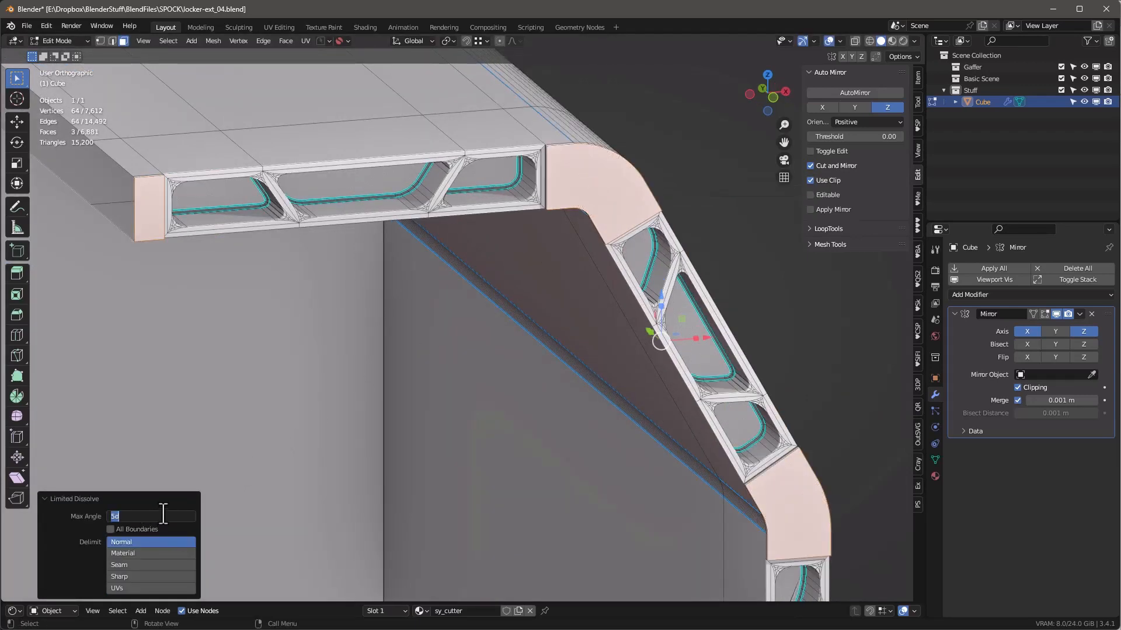
type("1")
key("Return")
Step: Poke the two rounded corner faces to a central vertex and switch to vertex selection
left_click(285, 40)
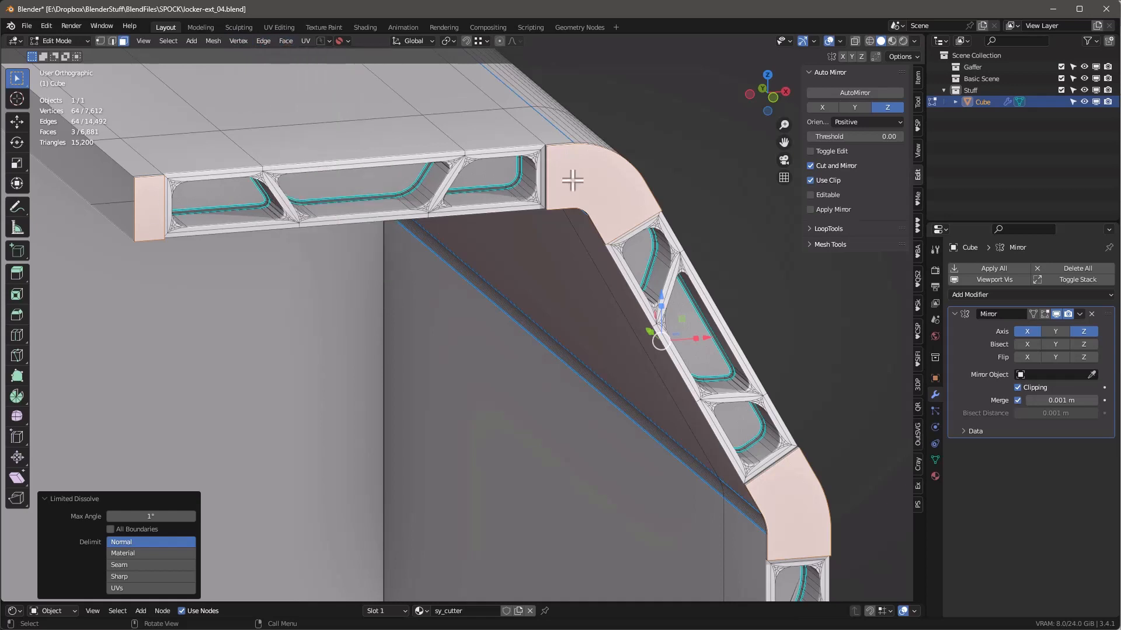
left_click(572, 180)
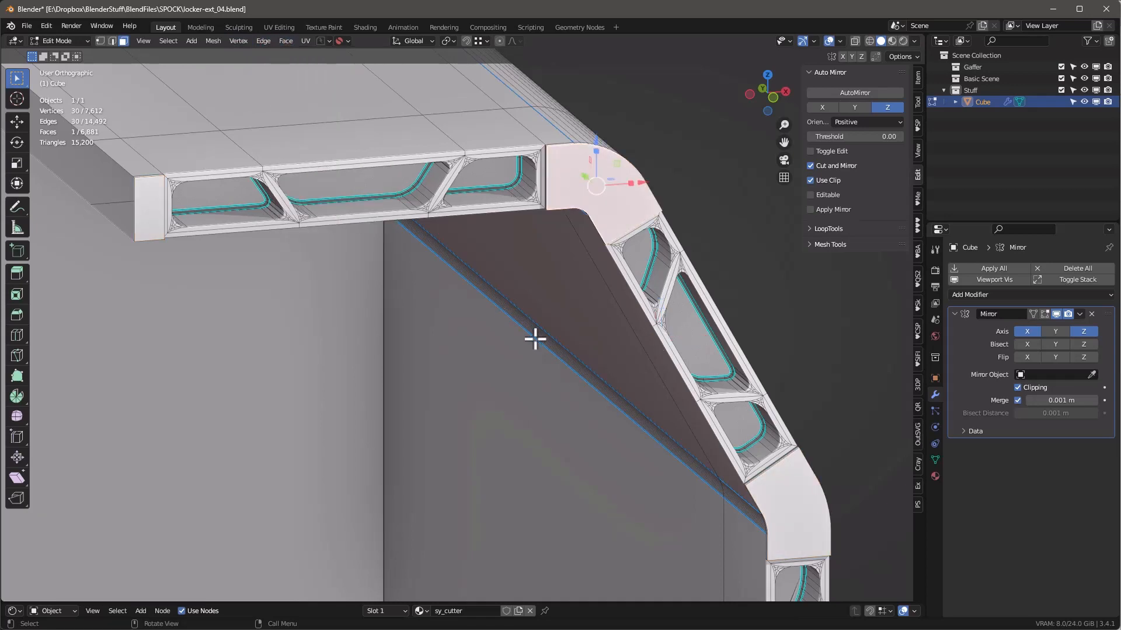
left_click(774, 505, "shift")
left_click(284, 43)
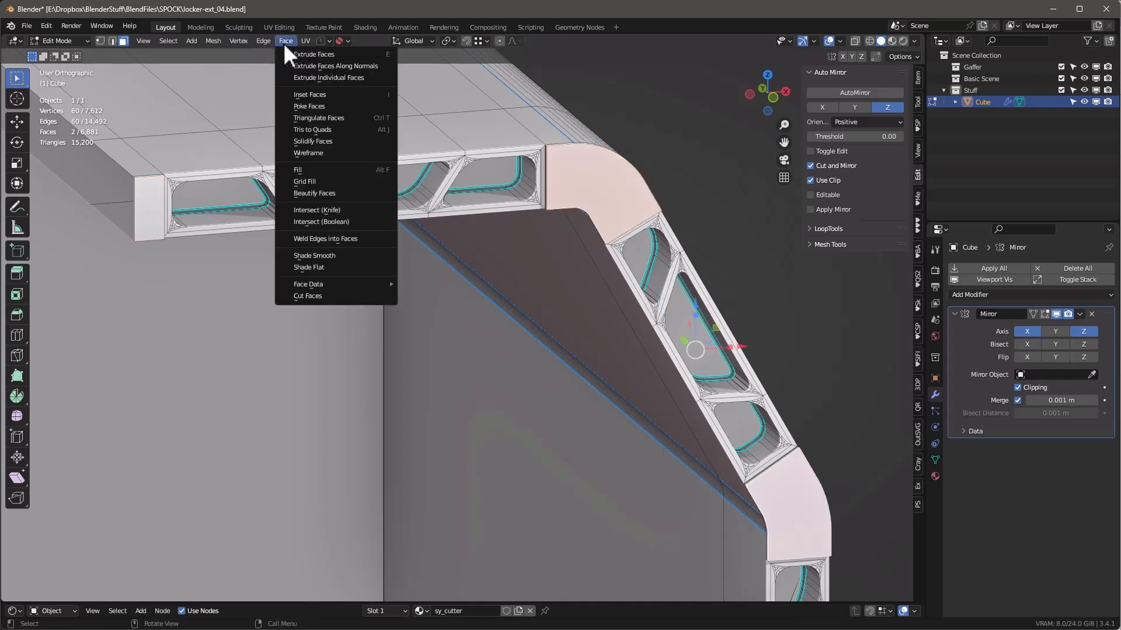
left_click(322, 109)
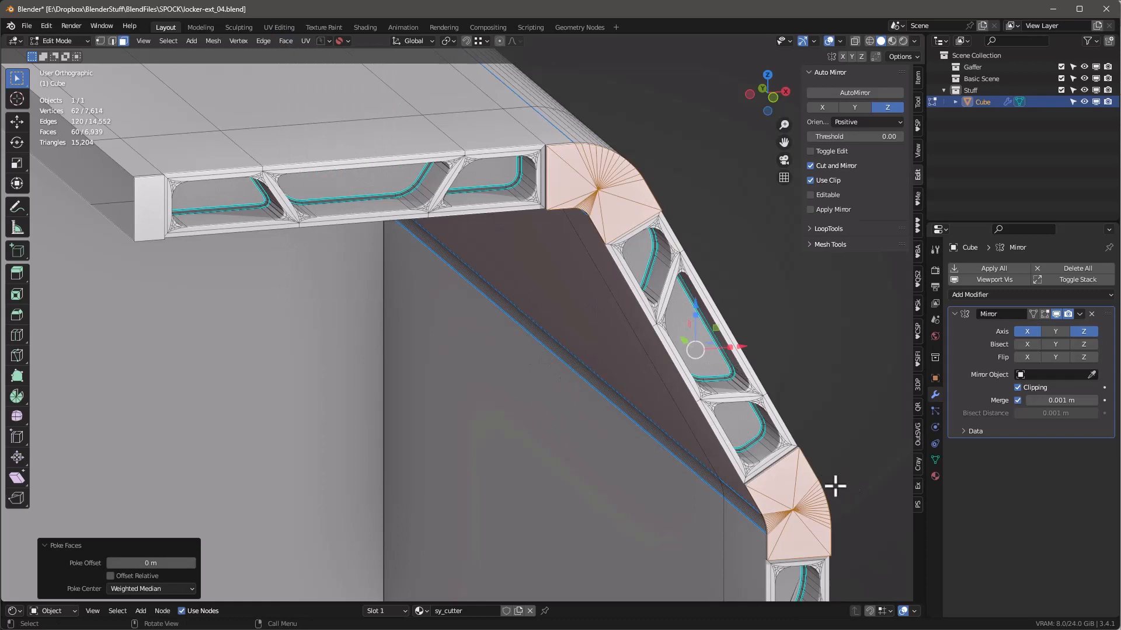
key("1")
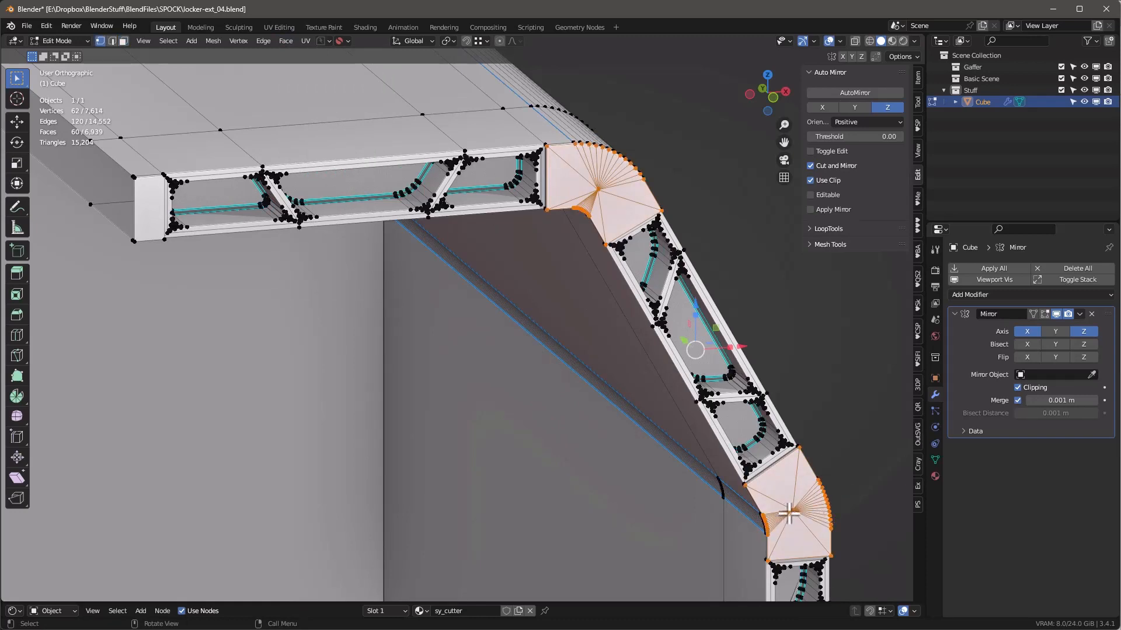
Step: Vertex-bevel the central vertices of both rounded corner faces by about 0.0274 m with 4 segments
left_click(598, 190)
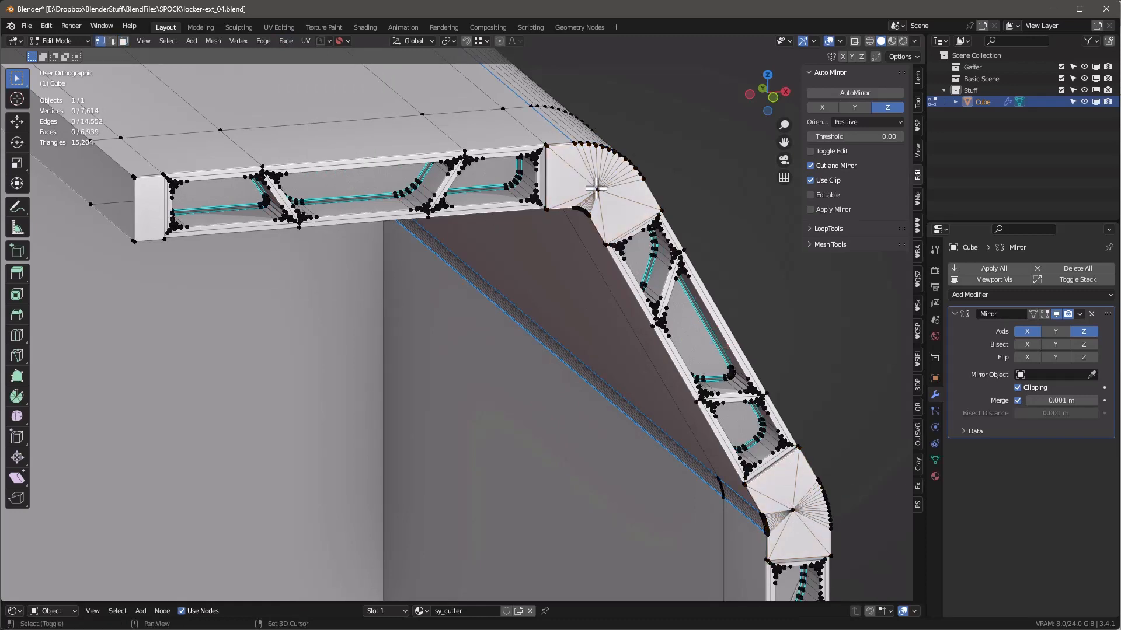
left_click(792, 512, "shift")
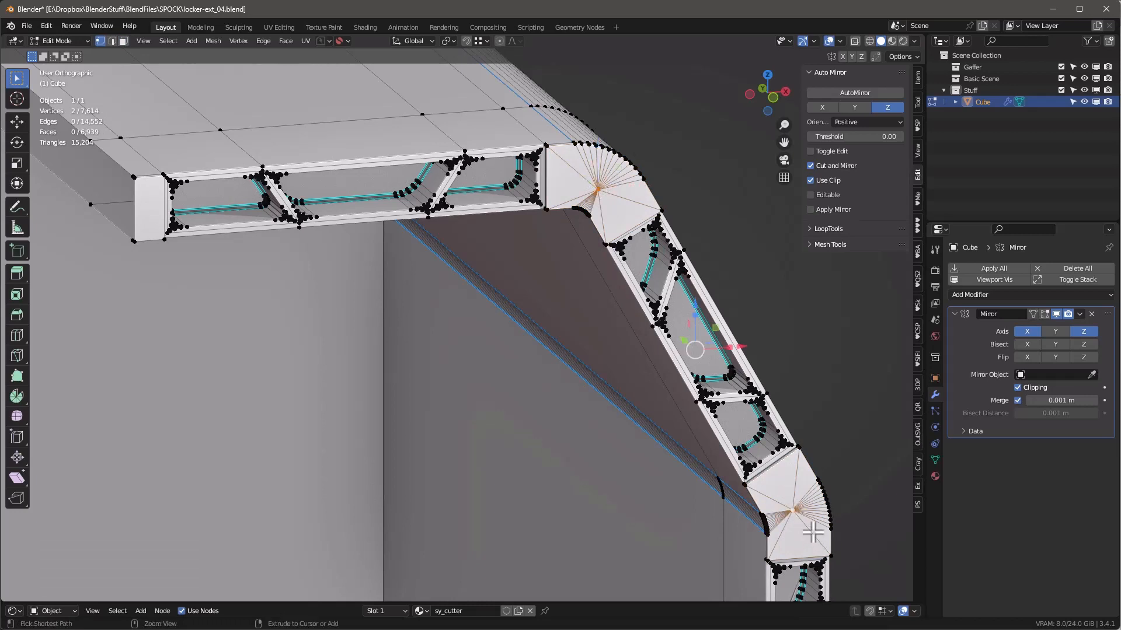
key("ctrl+shift+b")
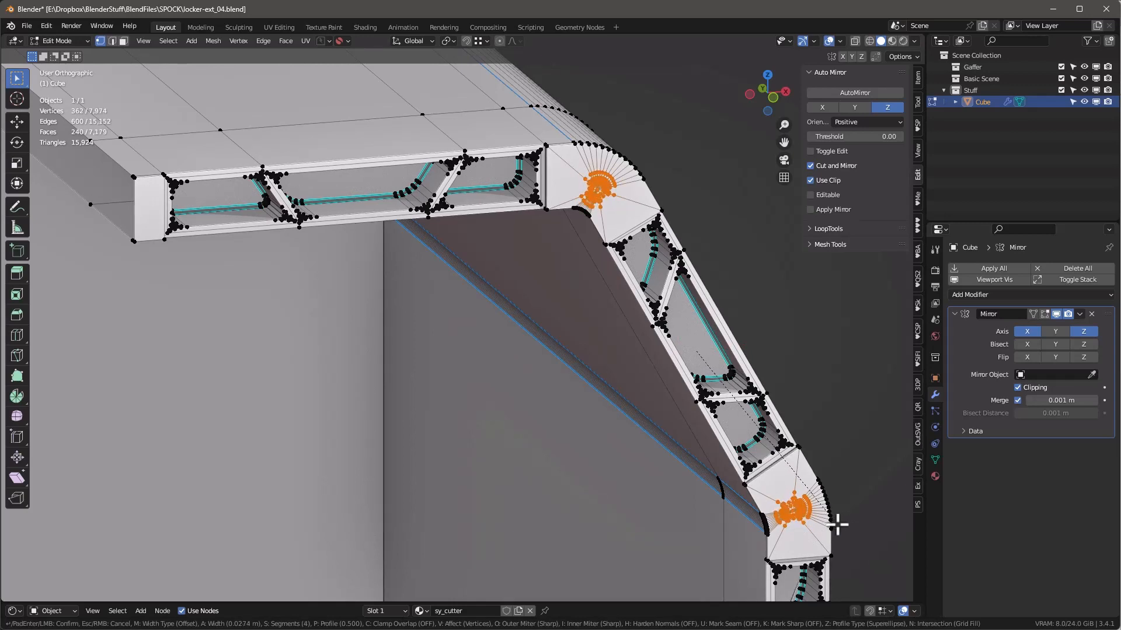
left_click(840, 528)
Step: Reshape the bevelled patches on both corner blocks into regular circles with LoopTools Circle
key("KP_1")
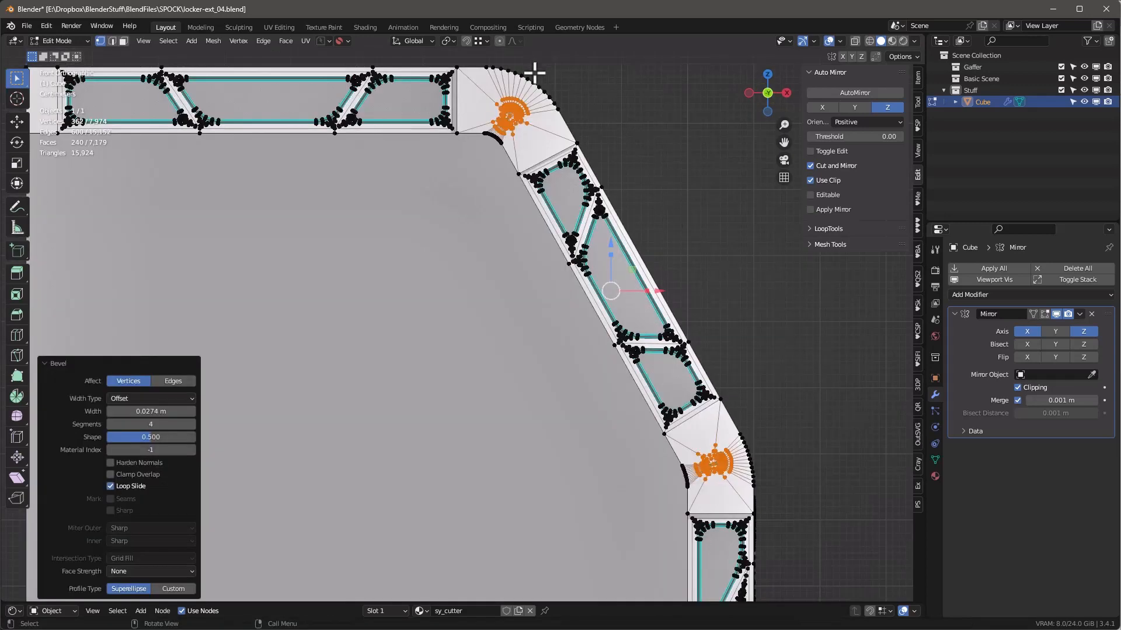
key("3")
middle_click_drag(509, 124, 518, 125, "shift")
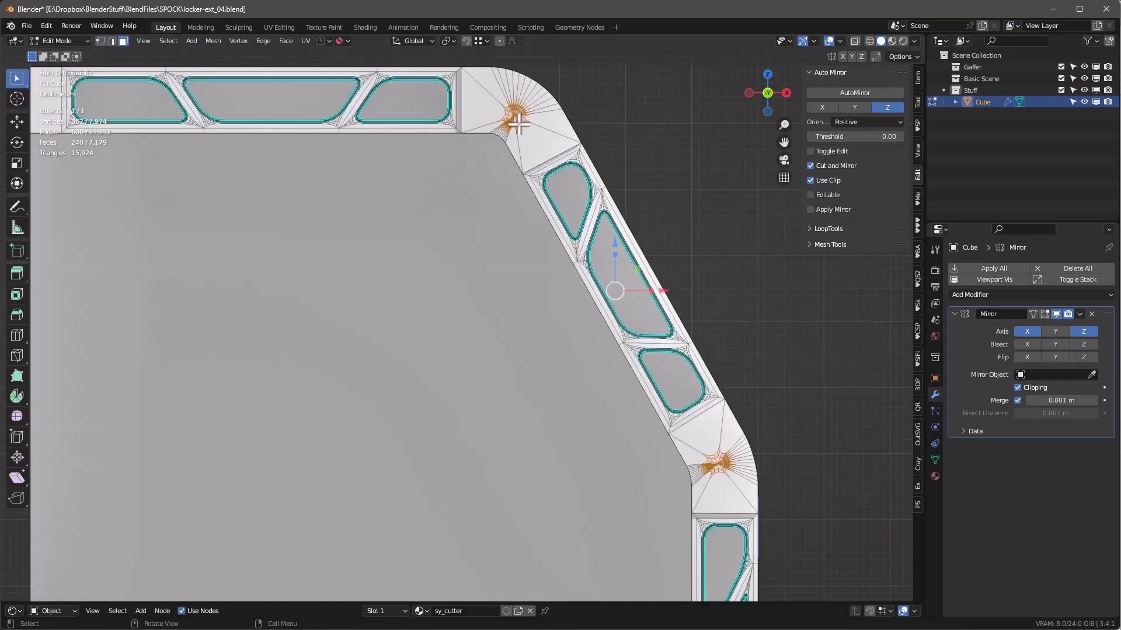
right_click(512, 119)
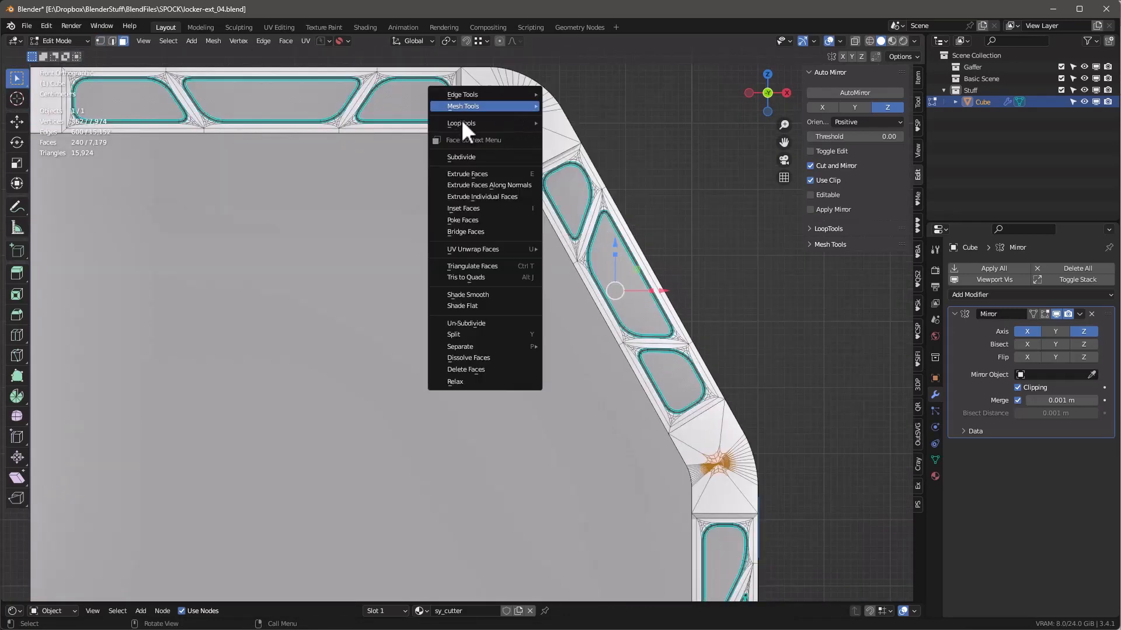
mouse_move(463, 123)
left_click(613, 135)
scroll(732, 432, "up", 5)
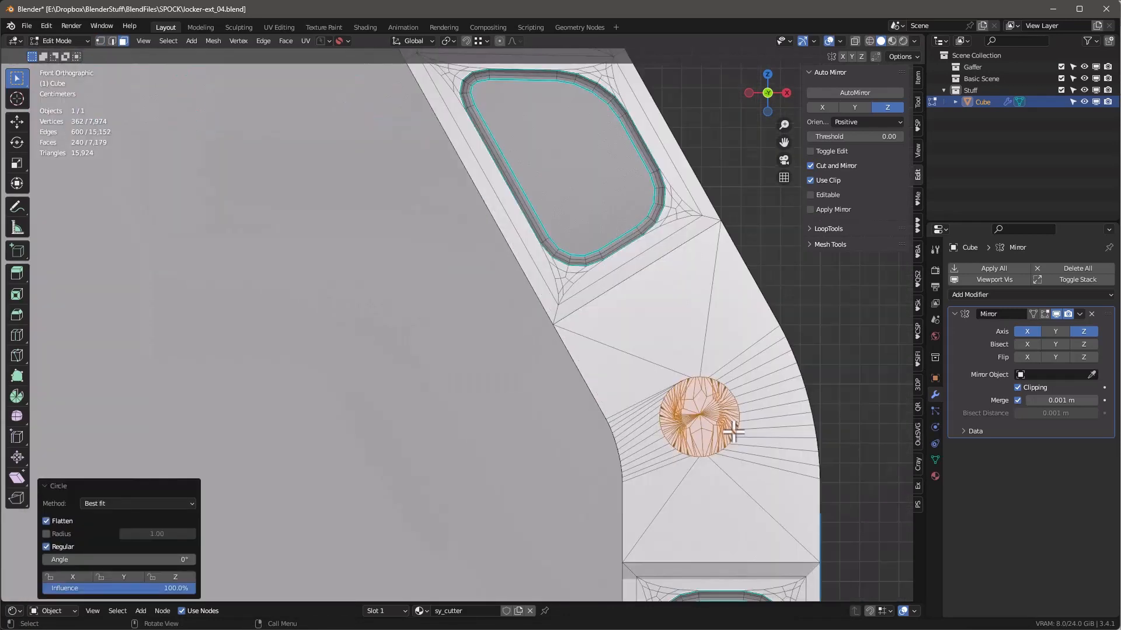
Step: Dissolve the faces inside each corner circle into a single round face
scroll(730, 430, "down", 5)
key("ctrl+x")
scroll(741, 430, "down", 4)
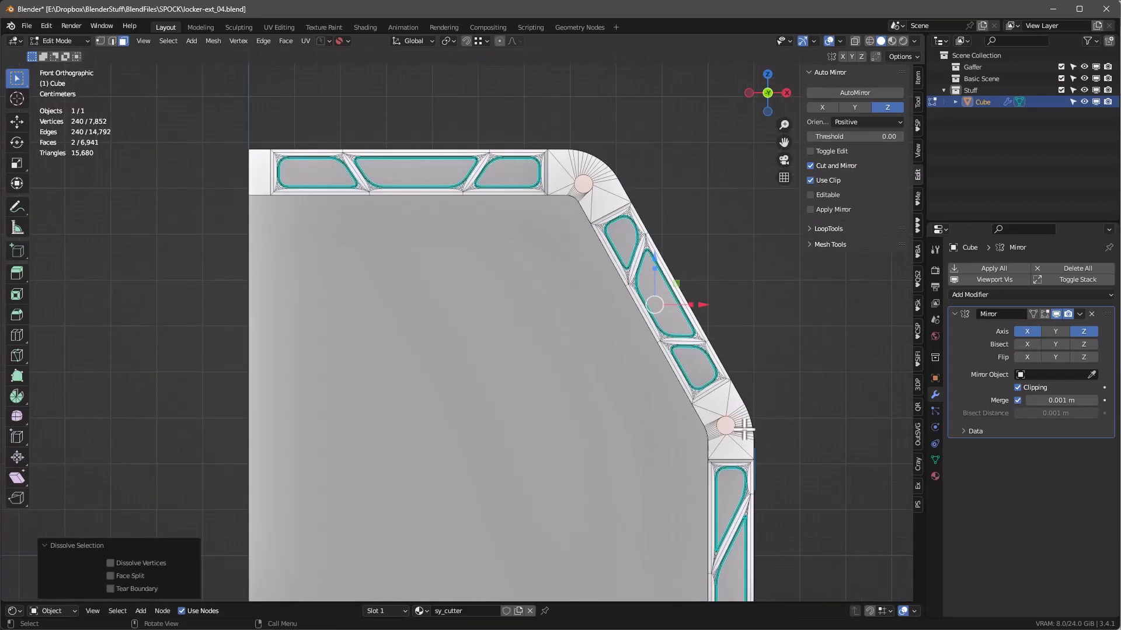
scroll(595, 222, "up", 4)
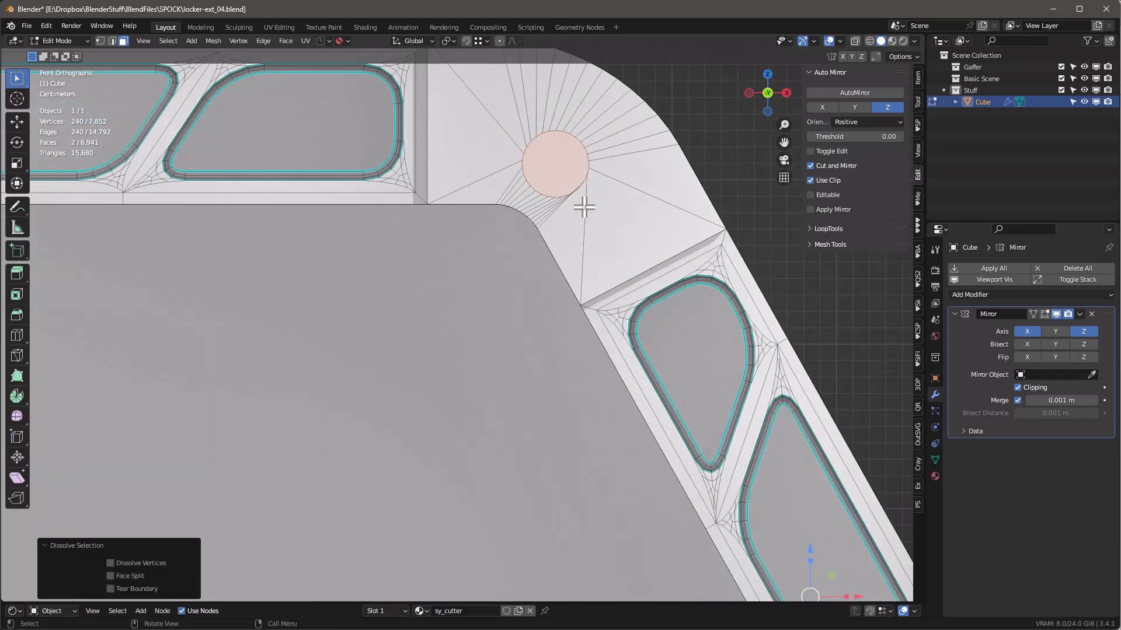
scroll(586, 205, "up", 2)
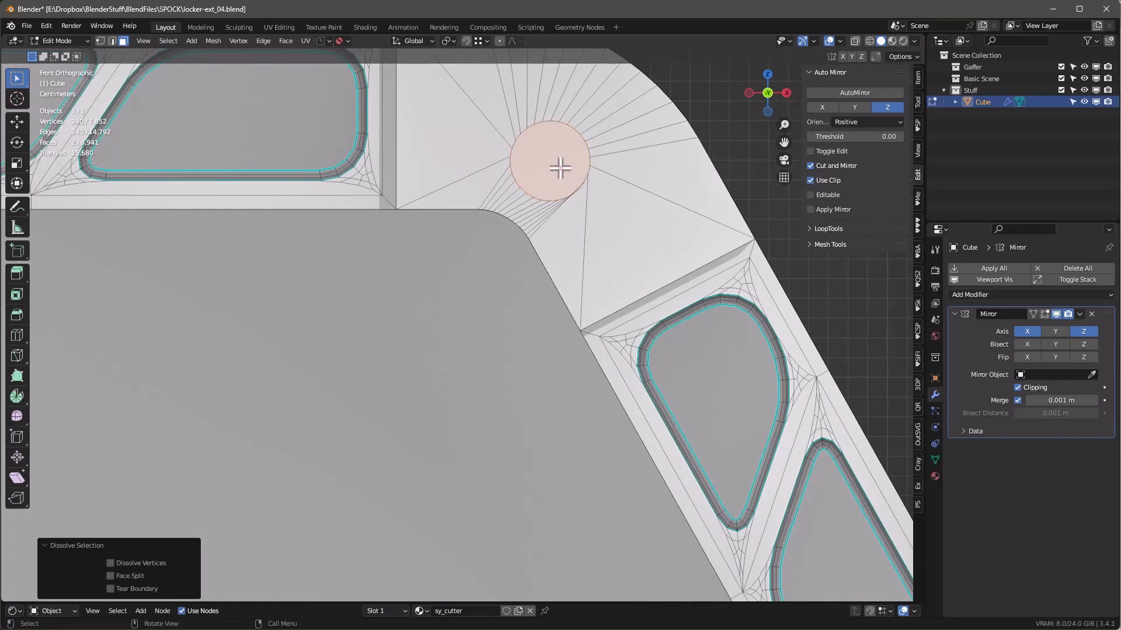
scroll(636, 312, "down", 4)
scroll(758, 514, "up", 2)
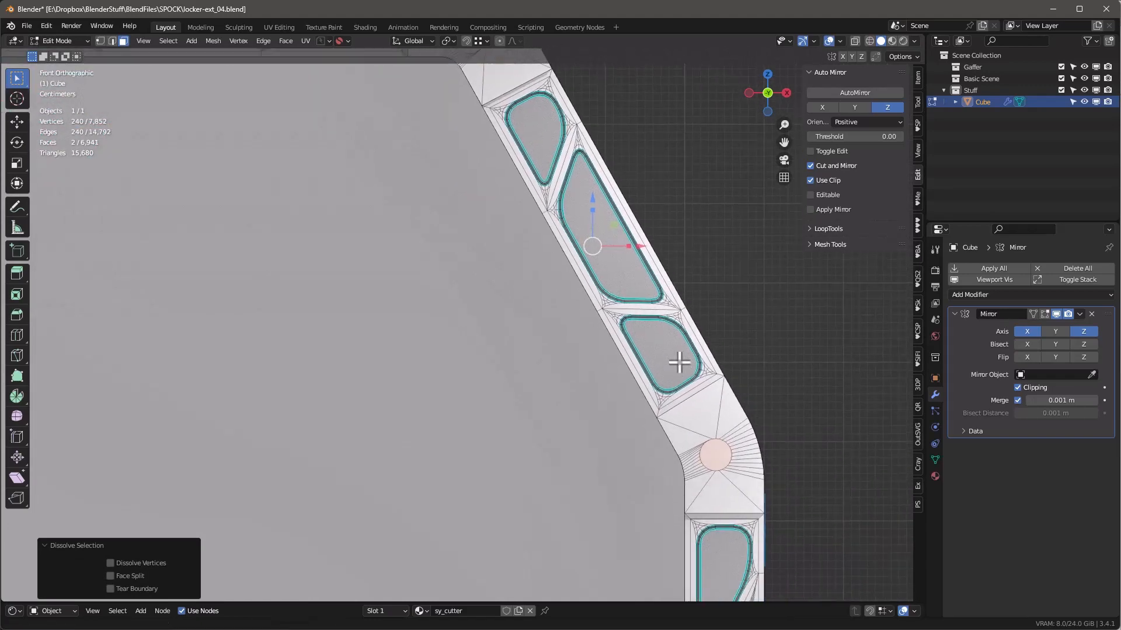
Step: Move the lower corner's round face about 0.003 m in X and 0.0044 m in Z to centre it on its block
left_click(719, 460)
scroll(718, 456, "up", 2)
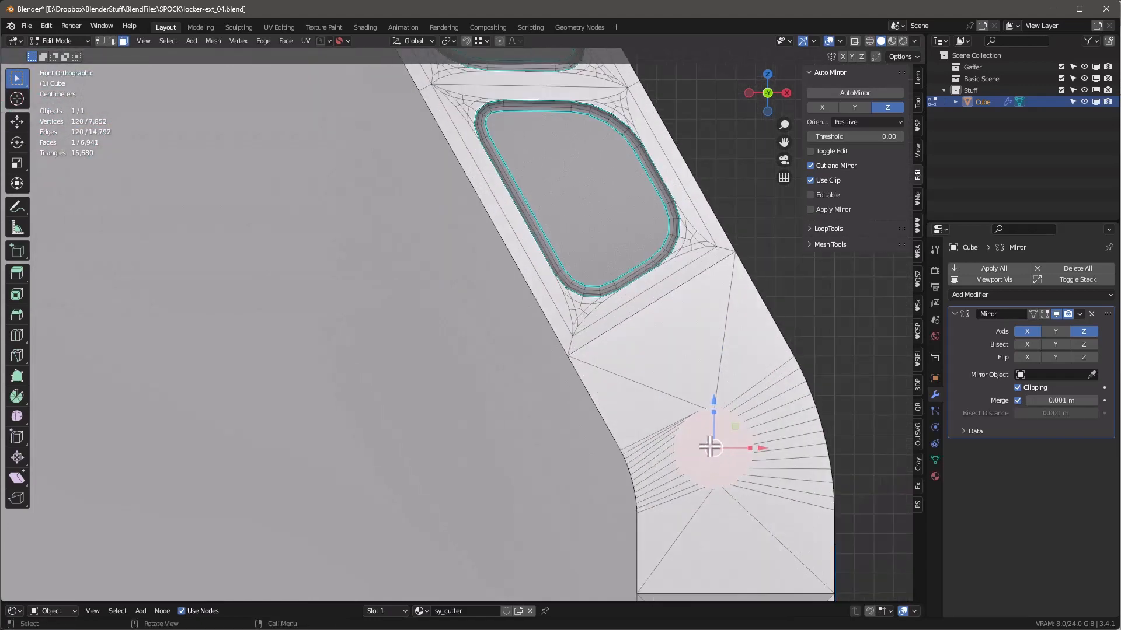
left_click_drag(713, 447, 720, 439)
scroll(689, 421, "up", 3)
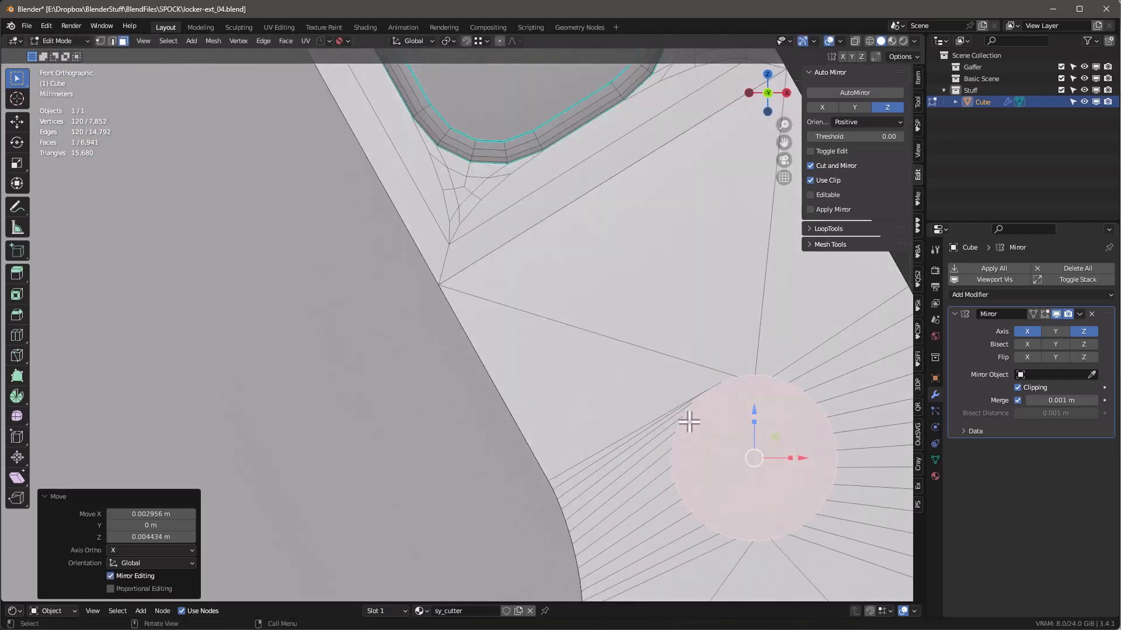
scroll(691, 421, "down", 4)
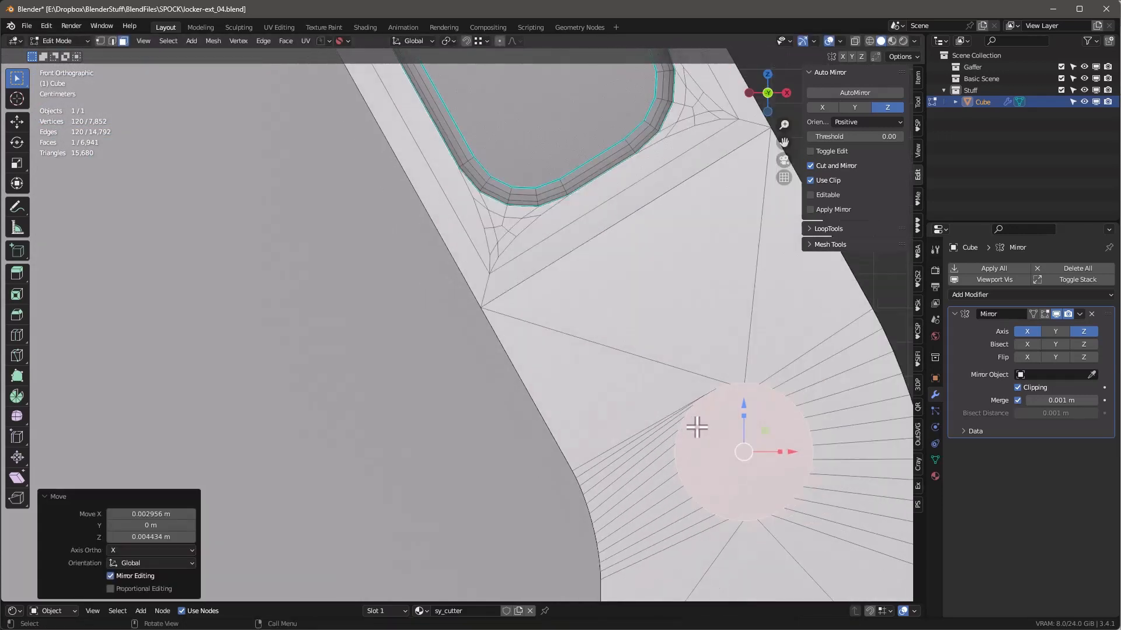
scroll(701, 298, "up", 2)
scroll(701, 298, "down", 4)
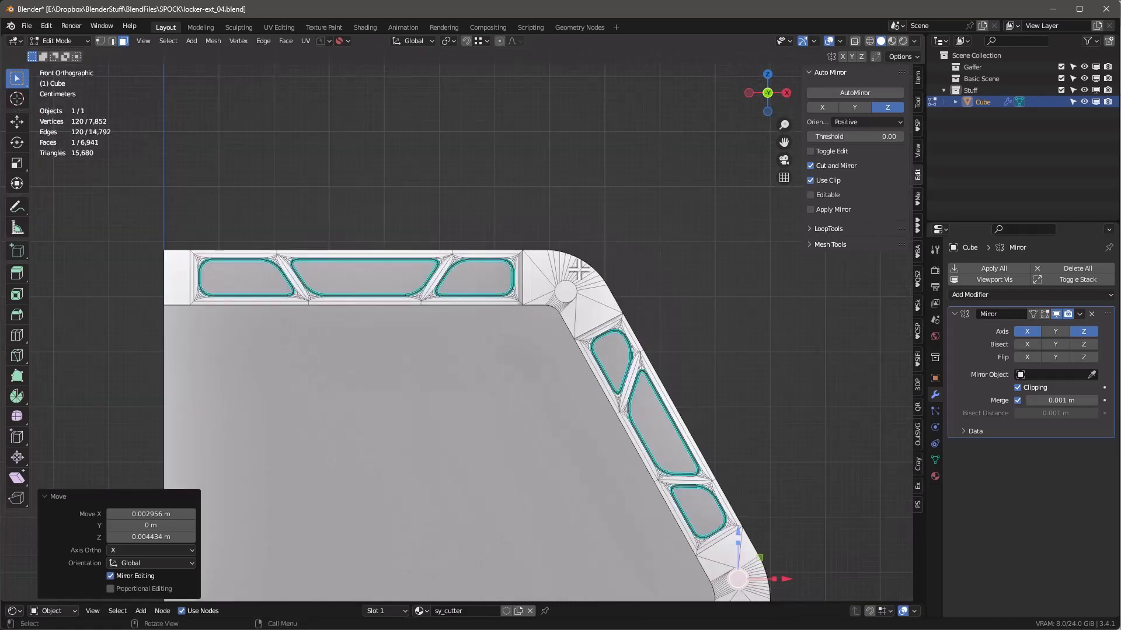
Step: Rotate the upper corner's round face by 24° and move it about 0.0053 m in X and 0.008 m in Z
scroll(570, 310, "up", 6)
left_click(593, 301)
middle_click_drag(595, 299, 604, 223, "shift")
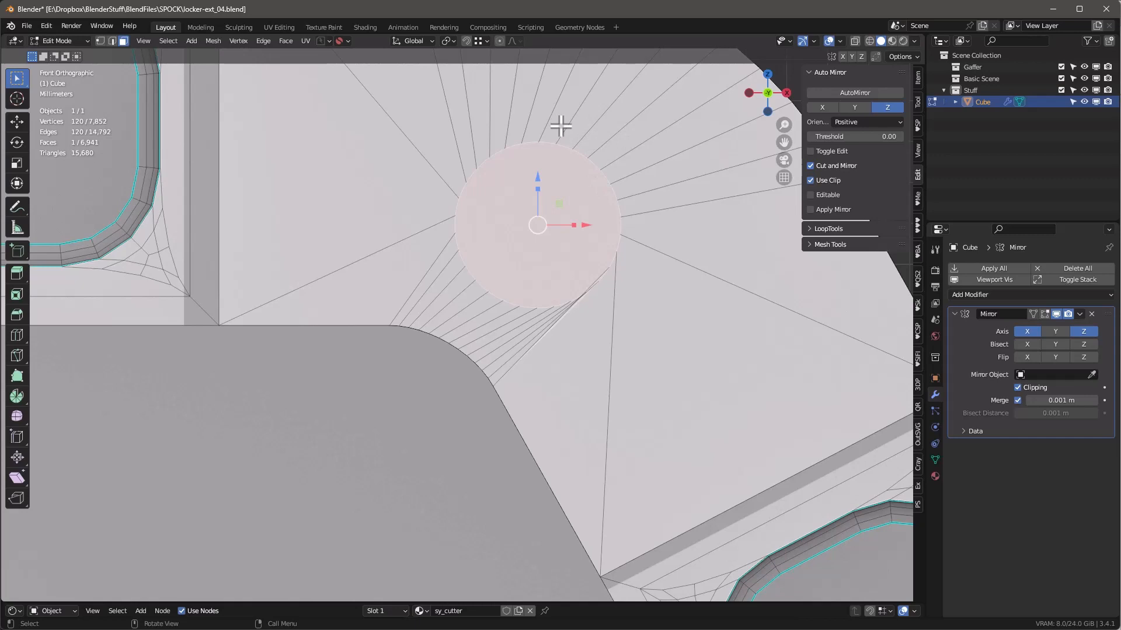
key("r")
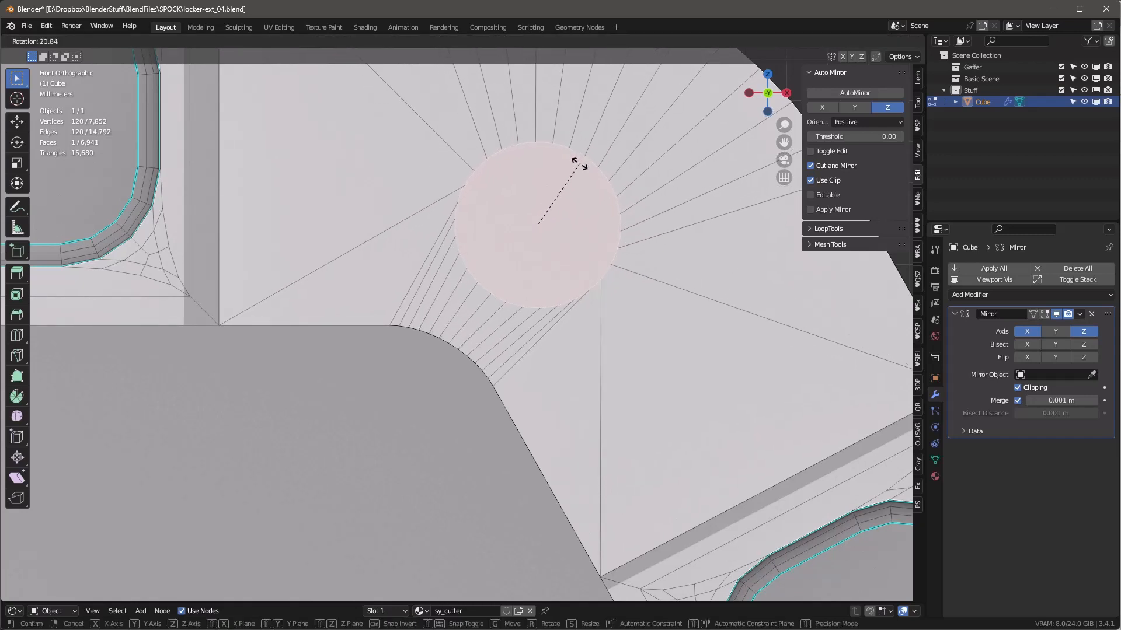
type("24")
key("Return")
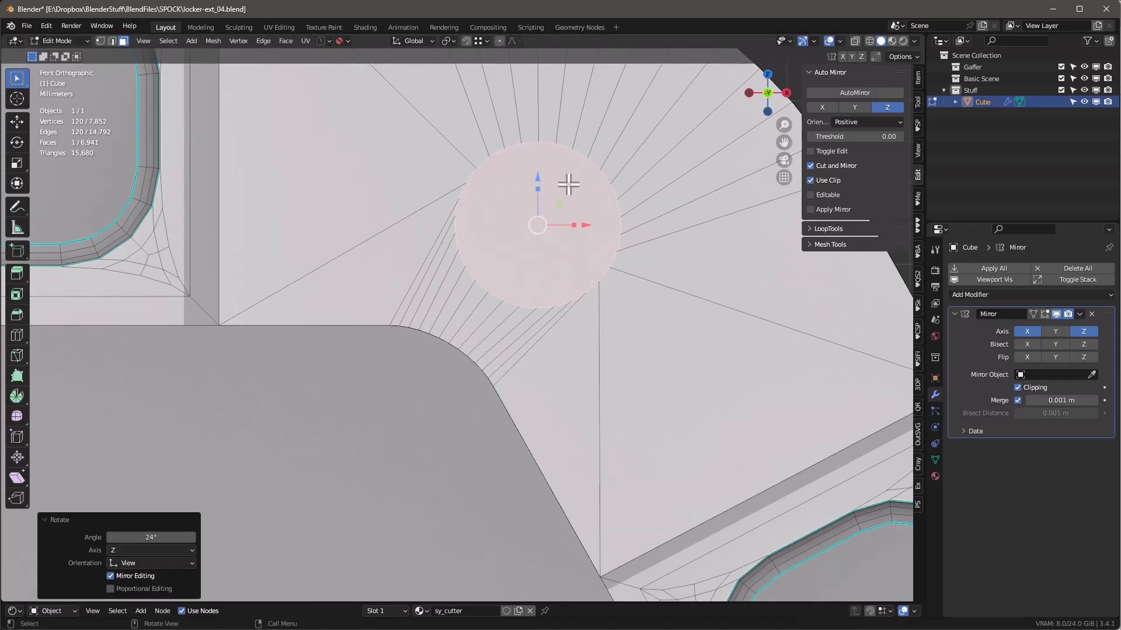
key("g")
left_click(564, 213)
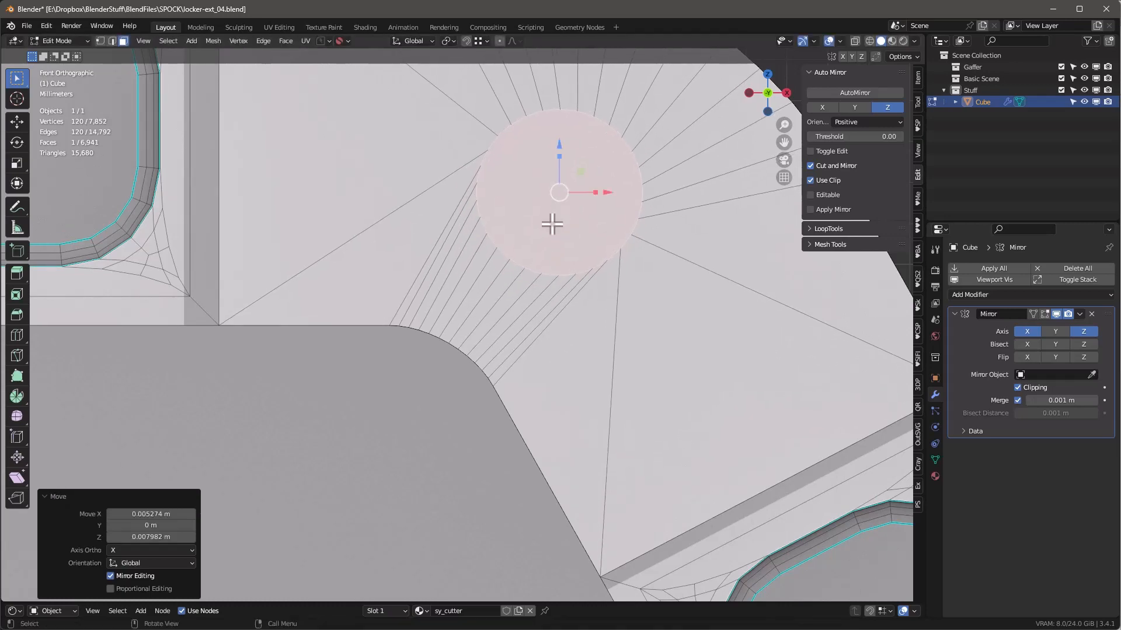
scroll(552, 224, "down", 6)
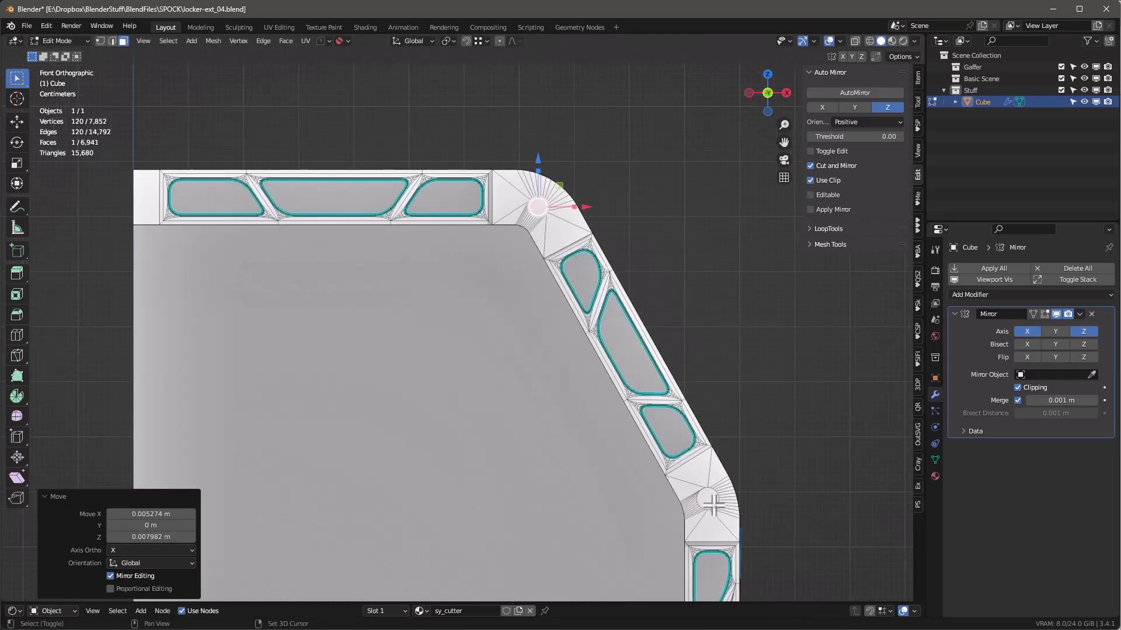
Step: Extrude both round corner faces inward by about 0.027 m to form holes, and clear the selection
left_click(711, 503, "shift")
middle_click_drag(509, 330, 496, 238)
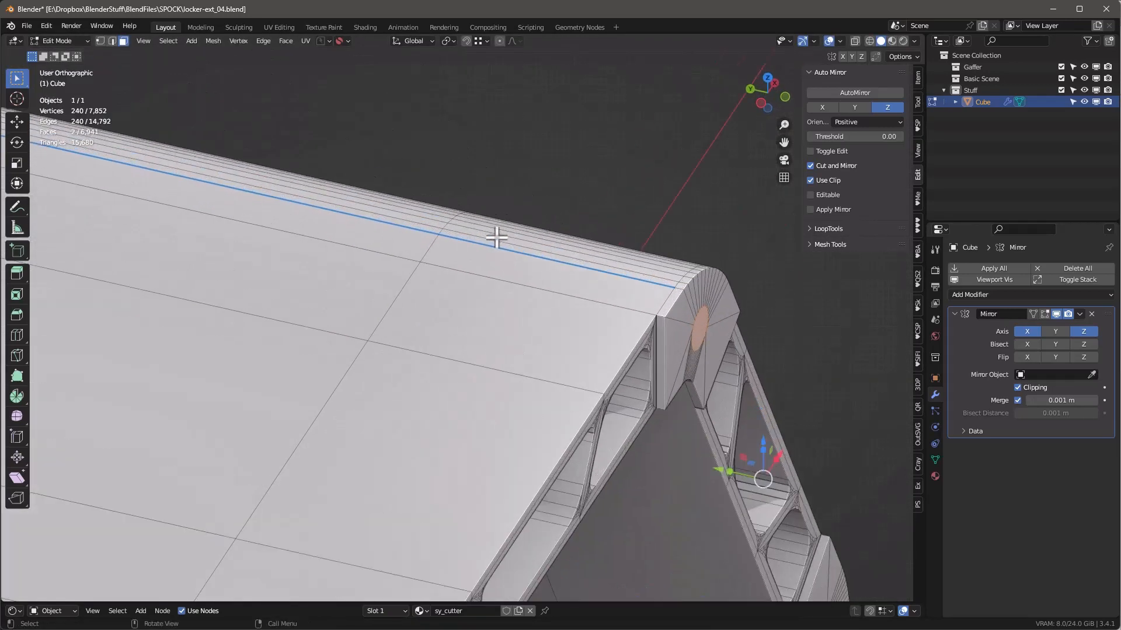
key("e")
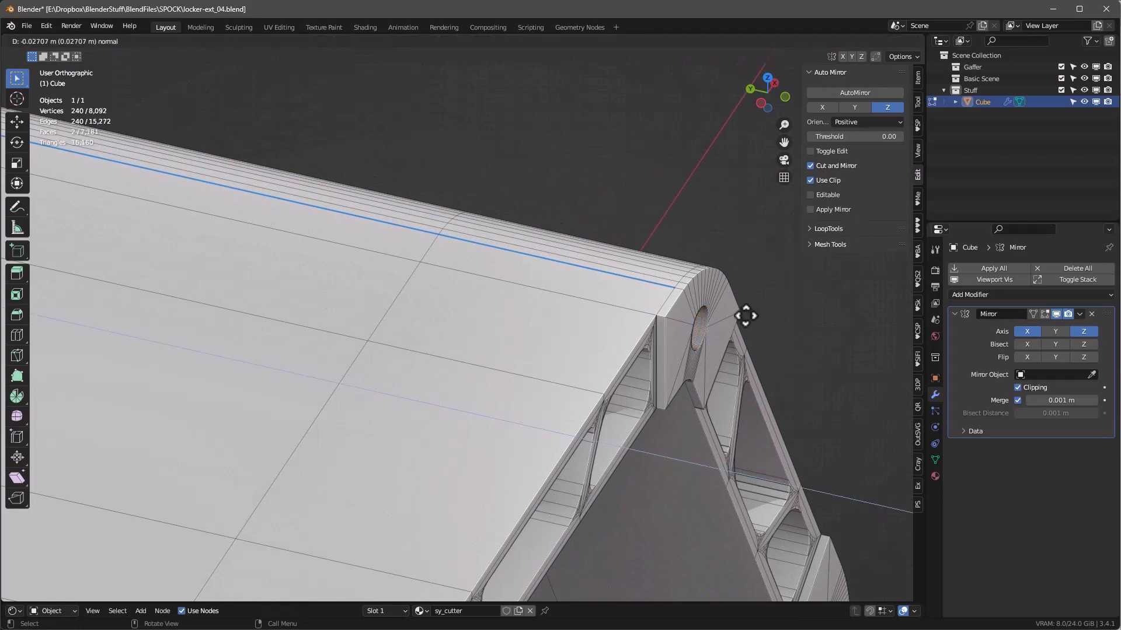
left_click(742, 316)
middle_click_drag(630, 255, 578, 203)
left_click(624, 182)
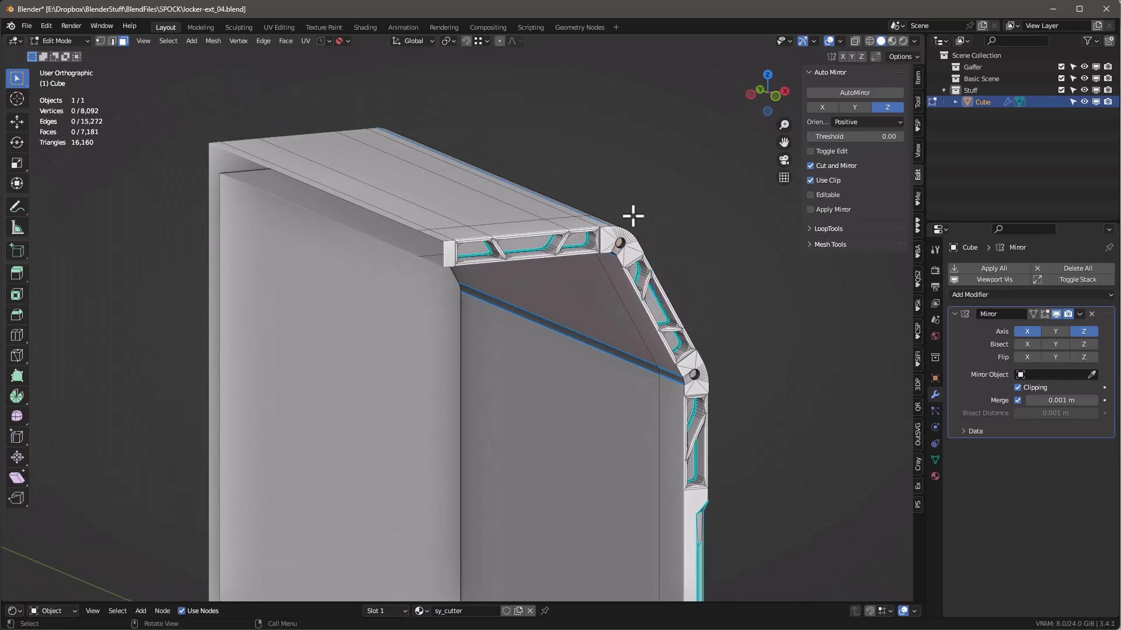
Step: Clean up the entire locker mesh with a Limited Dissolve at a maximum angle of 1°
key("KP_3")
scroll(630, 255, "down", 3)
middle_click_drag(630, 255, 658, 232)
scroll(658, 233, "up", 2)
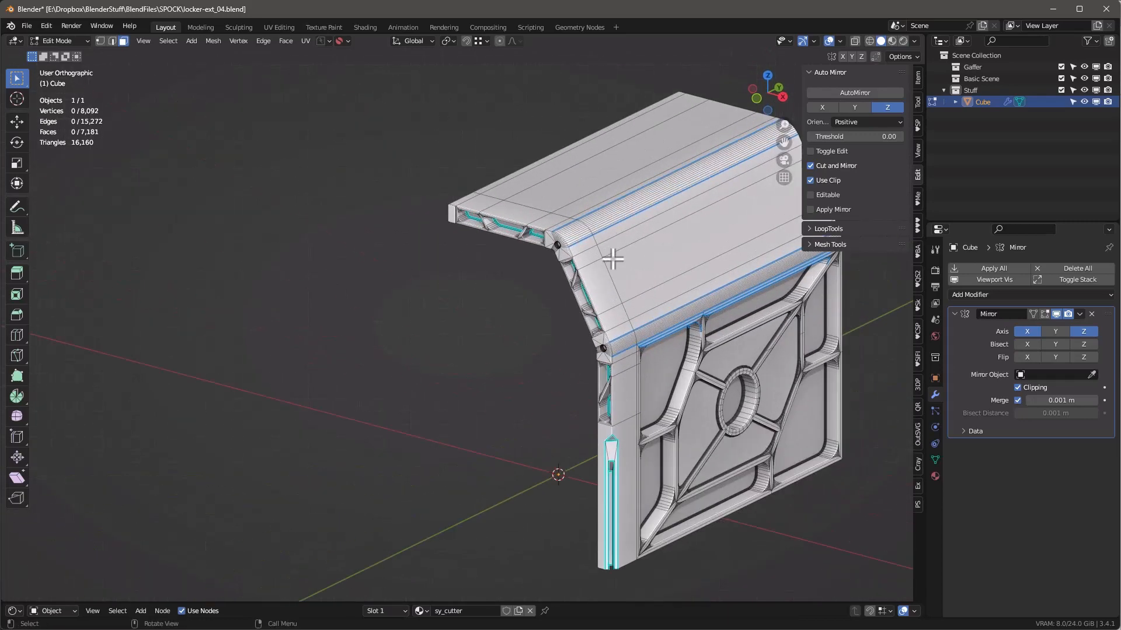
scroll(587, 259, "up", 2)
scroll(587, 259, "down", 3)
key("a")
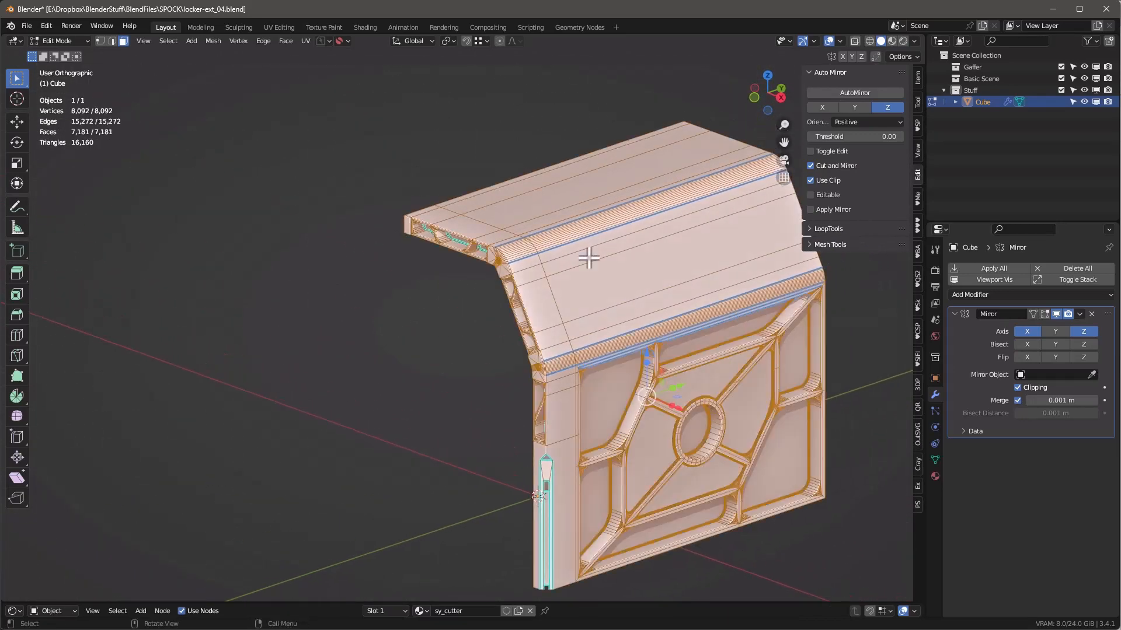
key("x")
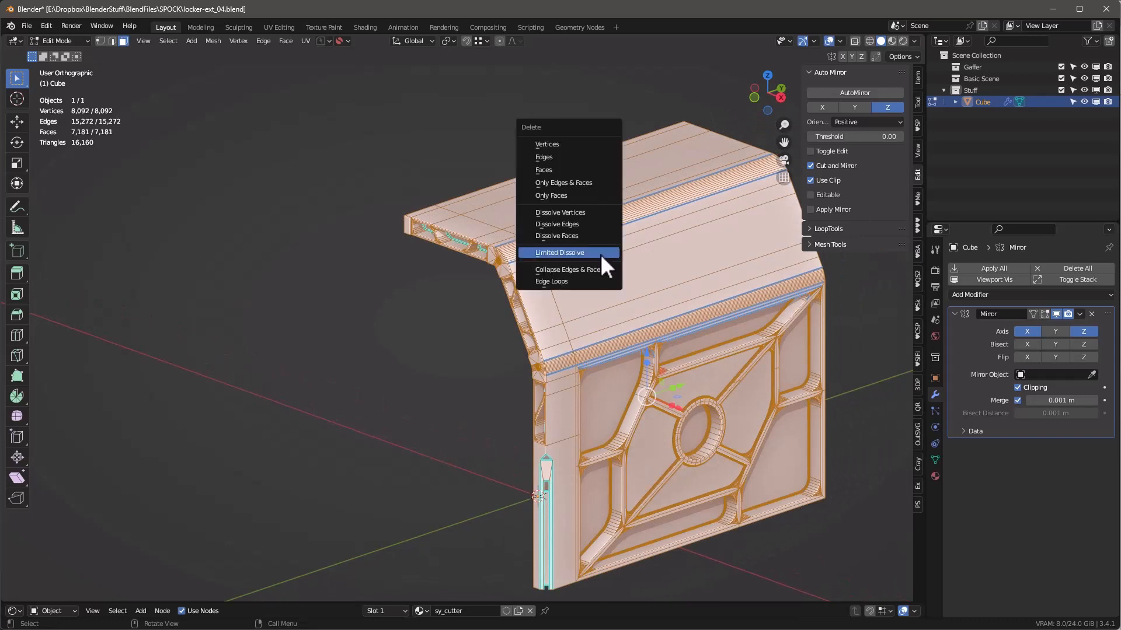
left_click(570, 252)
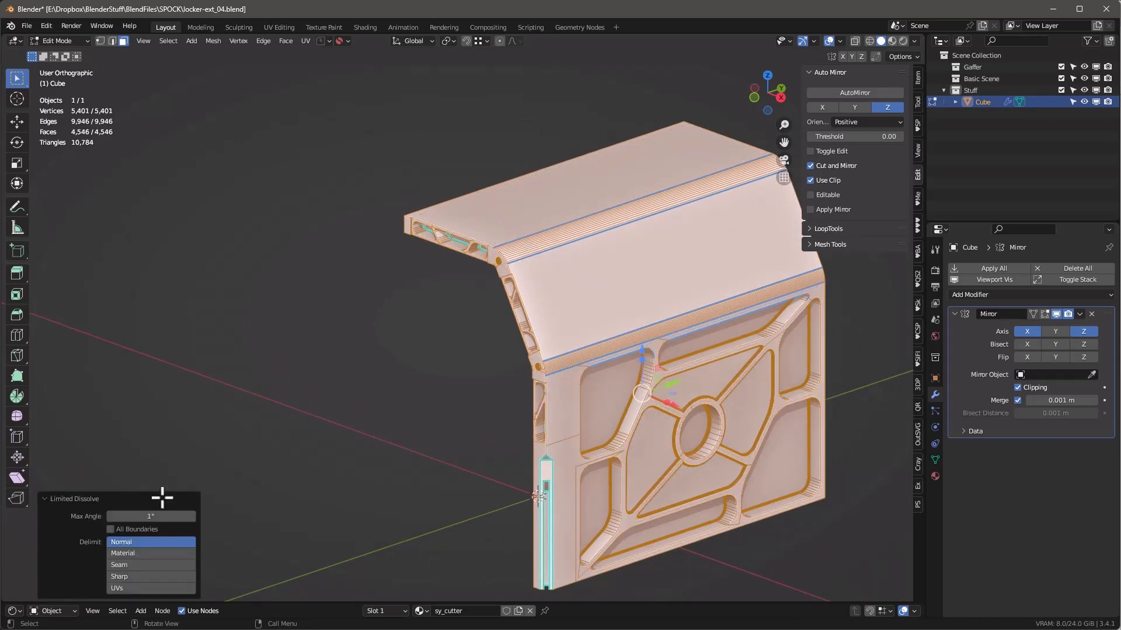
middle_click_drag(543, 293, 677, 310)
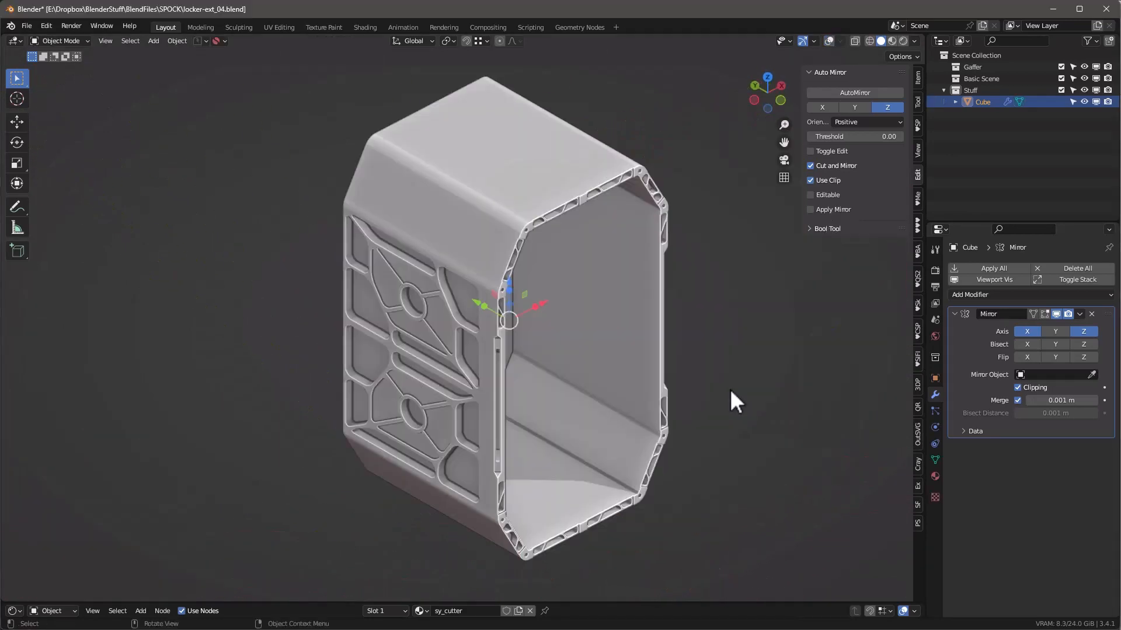
Step: Reopen the locker mesh for editing in the right orthographic view with overlays and X-ray on and nothing selected
middle_click_drag(730, 388, 649, 230)
left_click(582, 124)
left_click(827, 40)
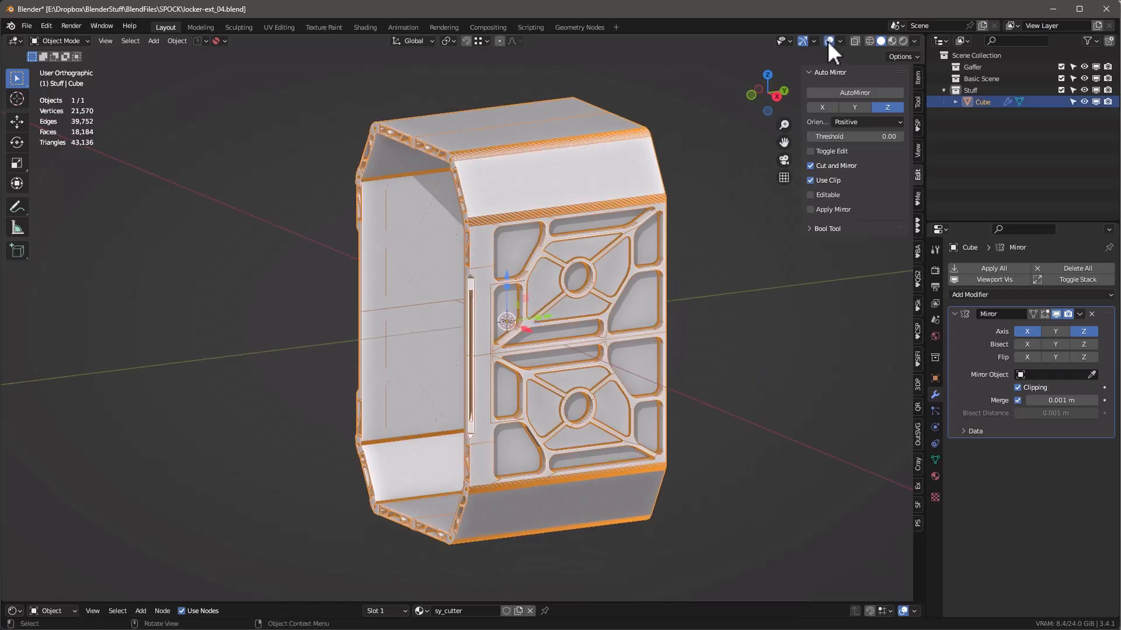
key("Tab")
middle_click_drag(617, 167, 636, 181, "alt")
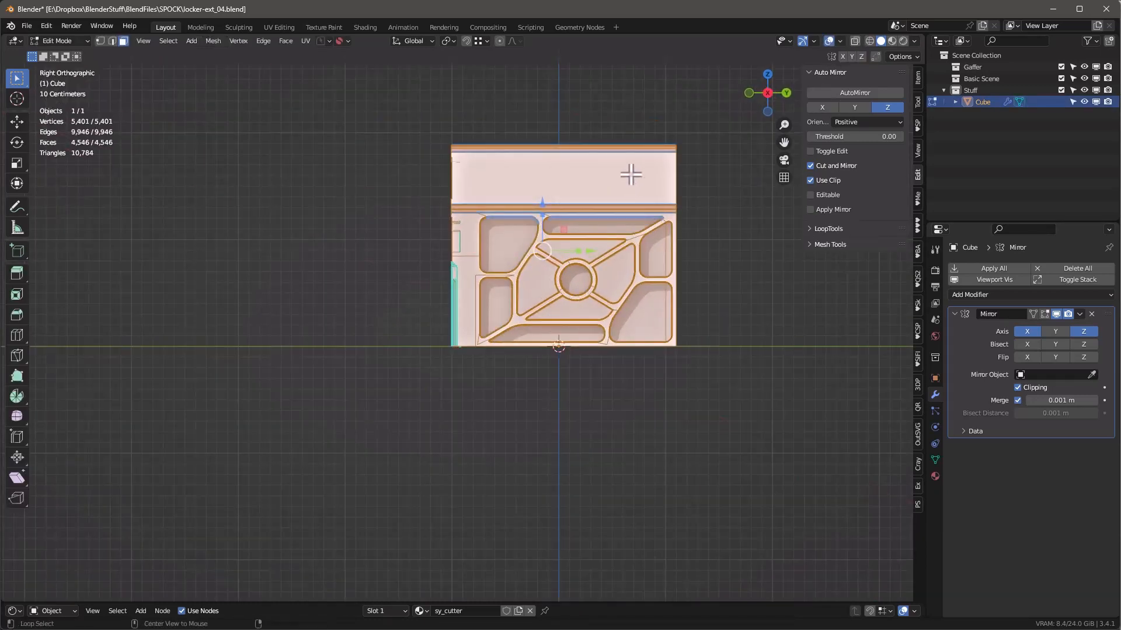
key("alt+z")
scroll(560, 138, "up", 3)
left_click(491, 112)
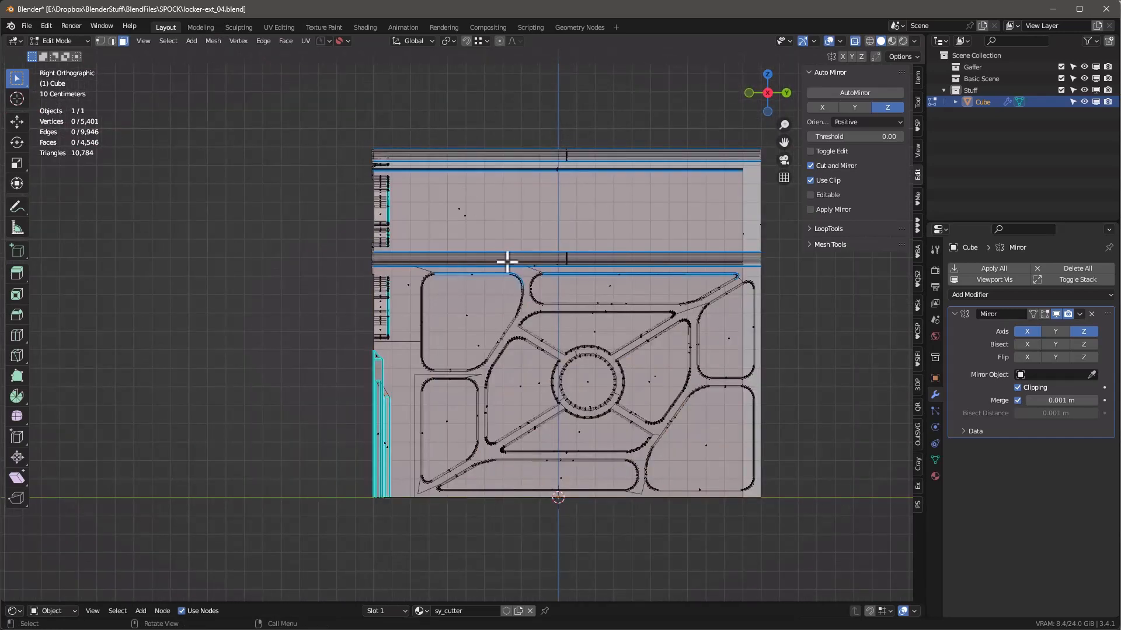
Step: Knife a straight vertical cut through the full depth of the mesh, just in front of the lower panel's recessed pockets
middle_click_drag(556, 315, 532, 299, "shift")
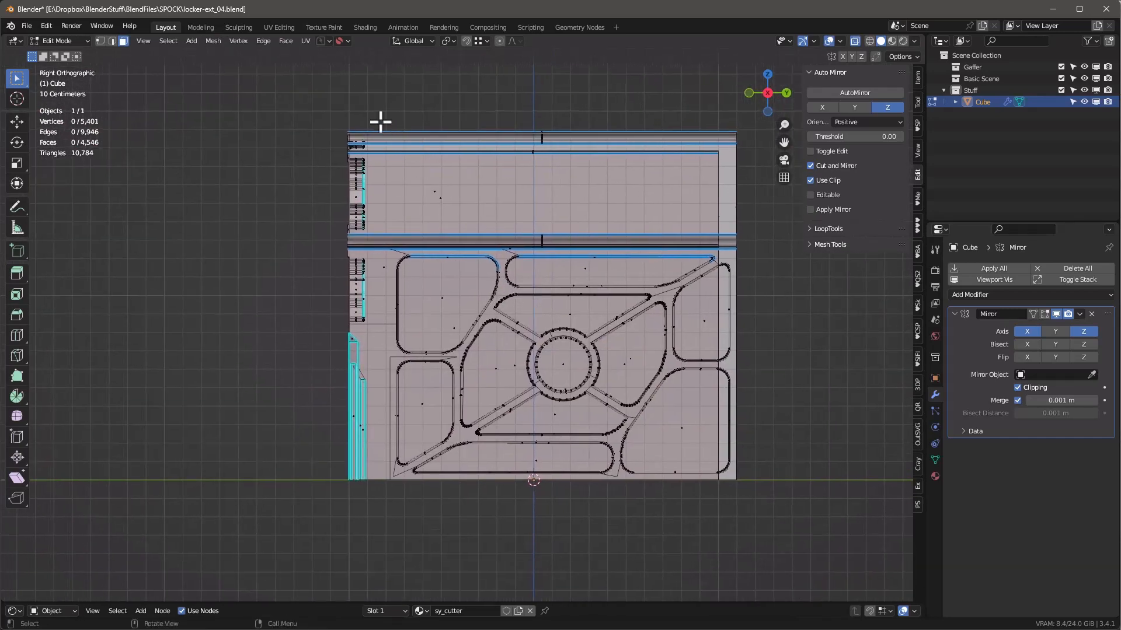
key("k")
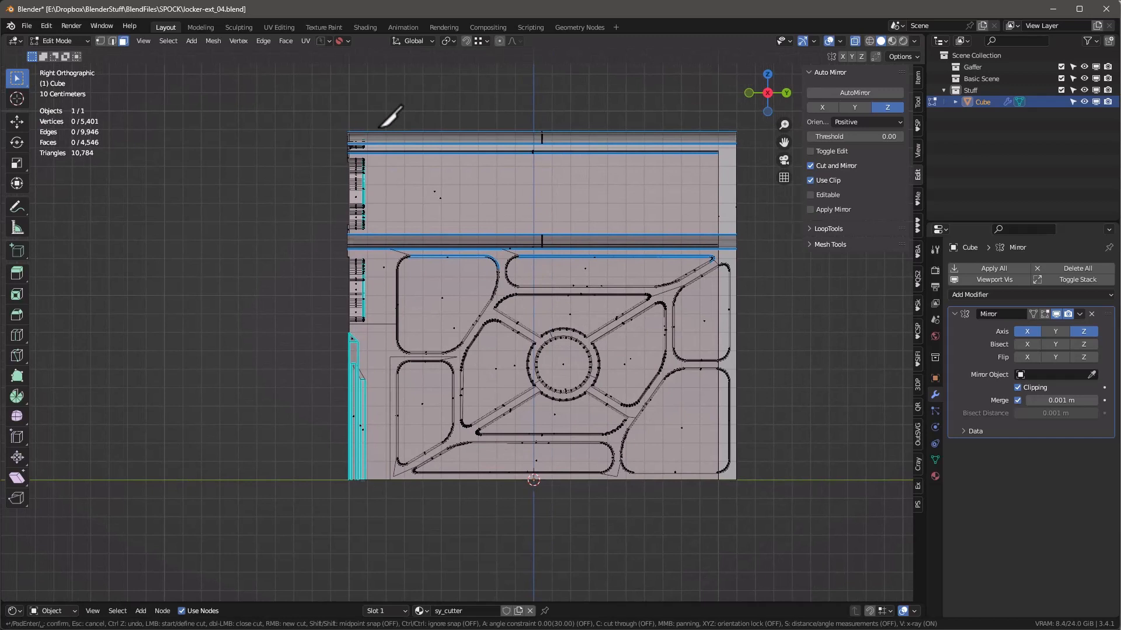
key("a")
key("c")
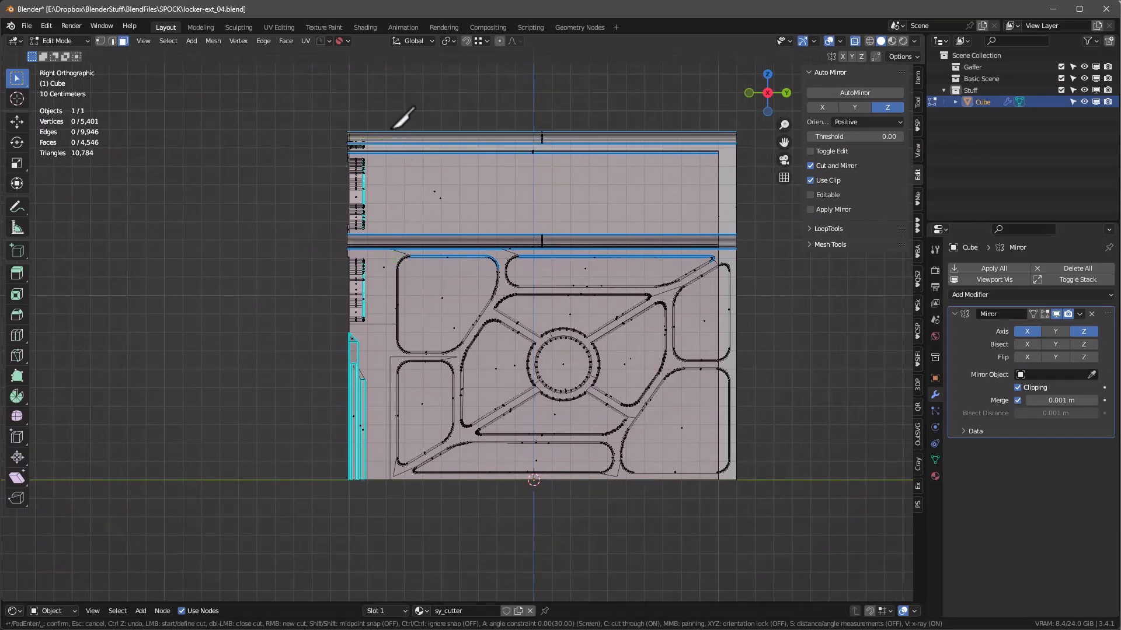
left_click(391, 128)
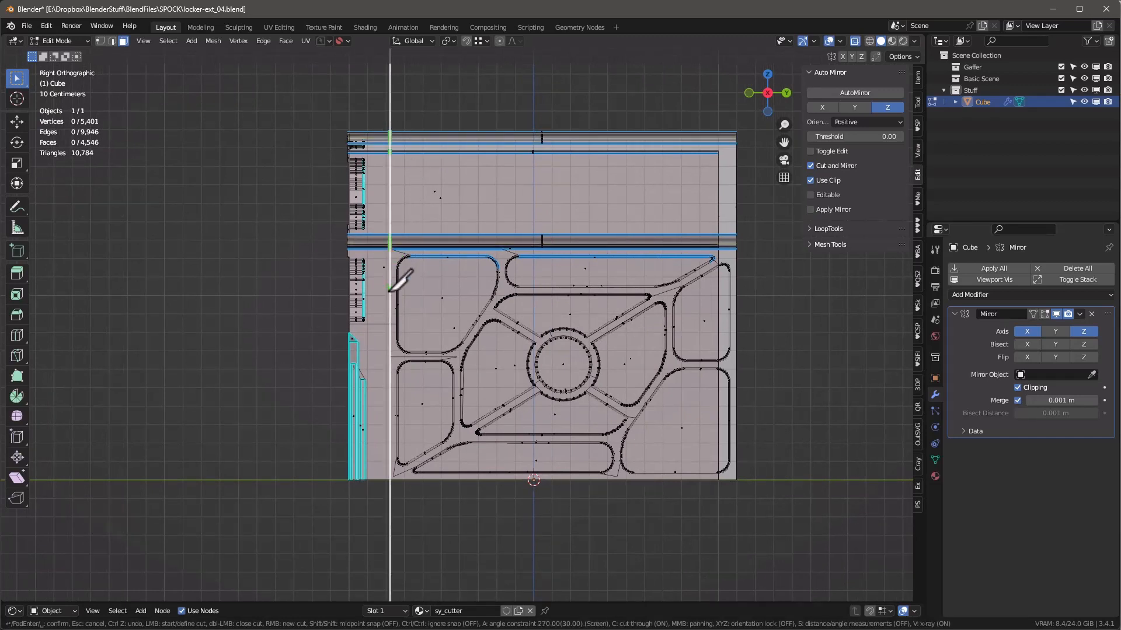
left_click(395, 514)
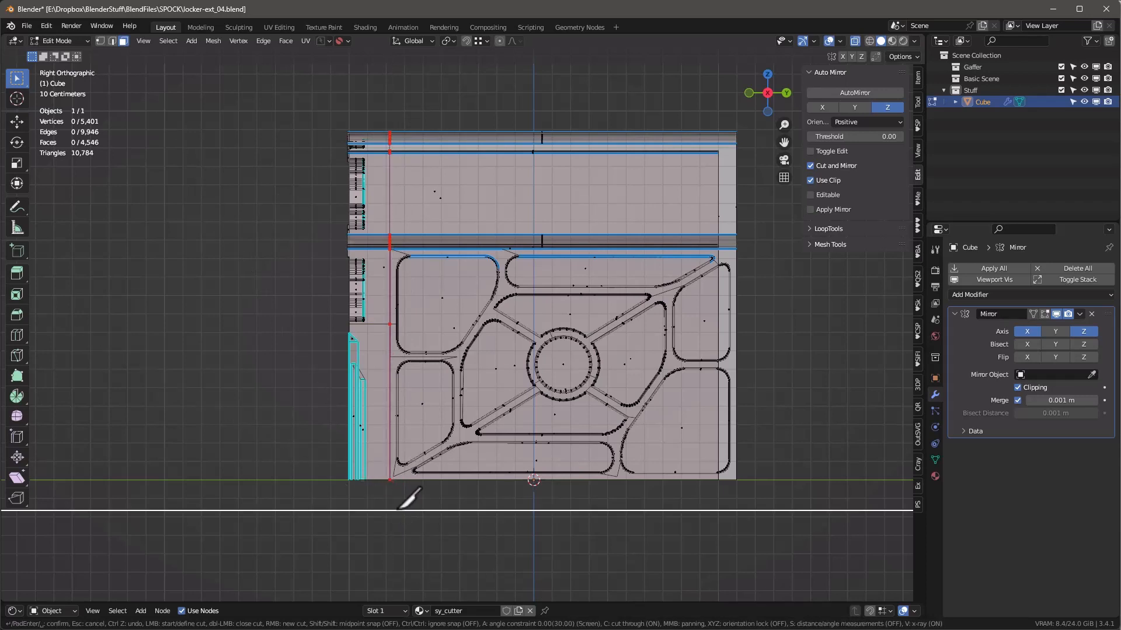
key("Return")
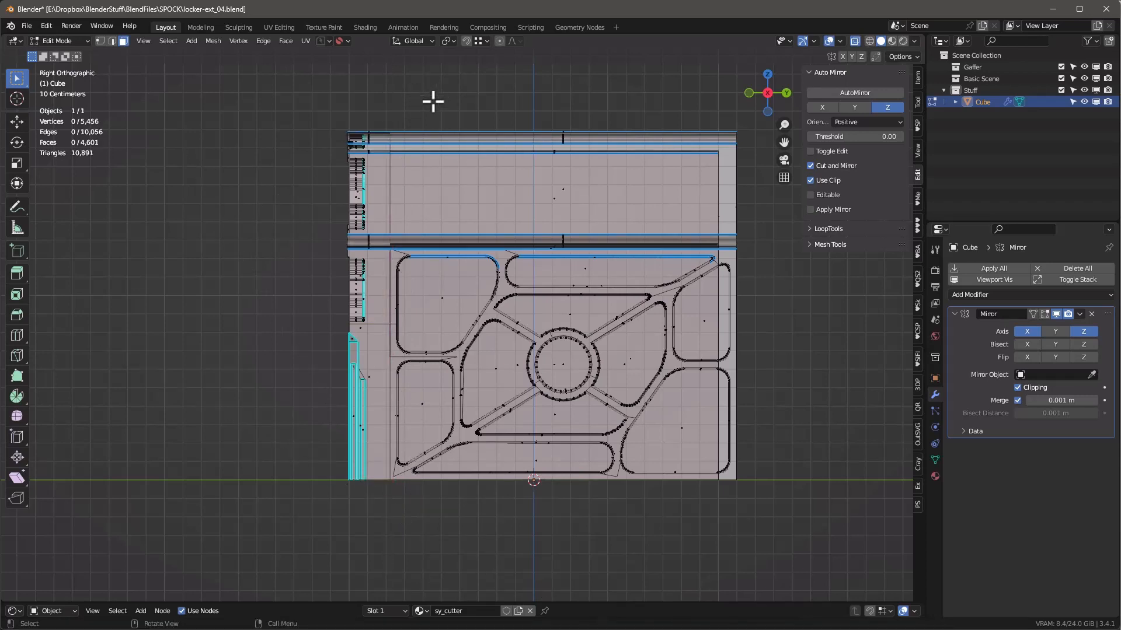
Step: With X-ray off, knife an angle-constrained line across the slanted panel from the vertical cut to the far edge, with a shallow dropped middle section
key("alt+z")
mouse_move(428, 100)
middle_mouse_down()
mouse_move(513, 257)
mouse_move(428, 220)
mouse_move(437, 106)
middle_mouse_up()
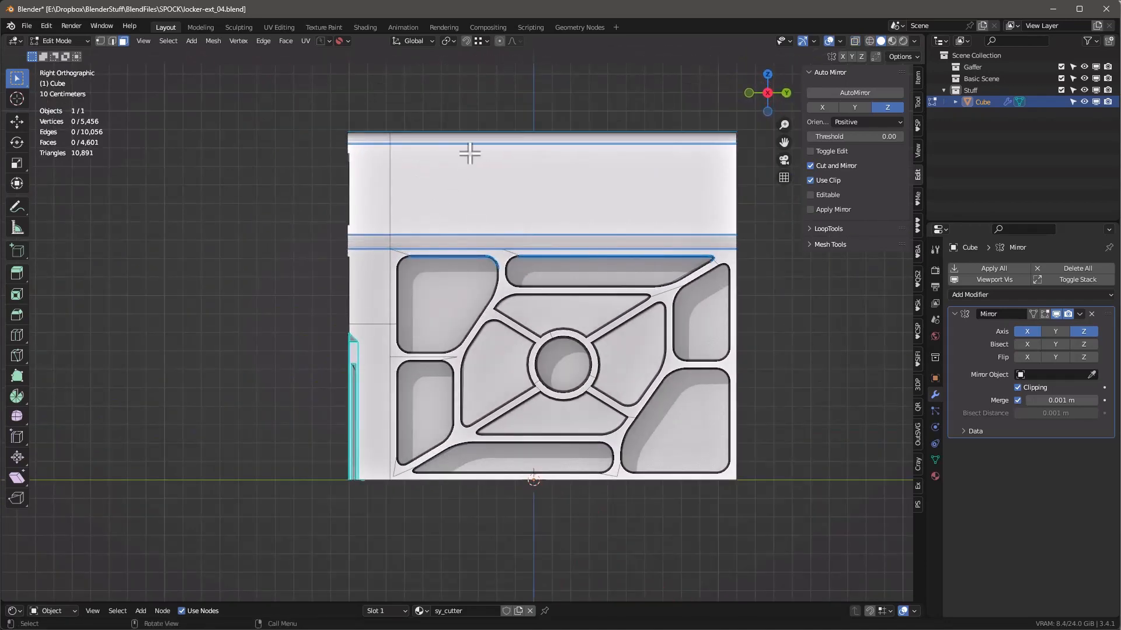
key("k")
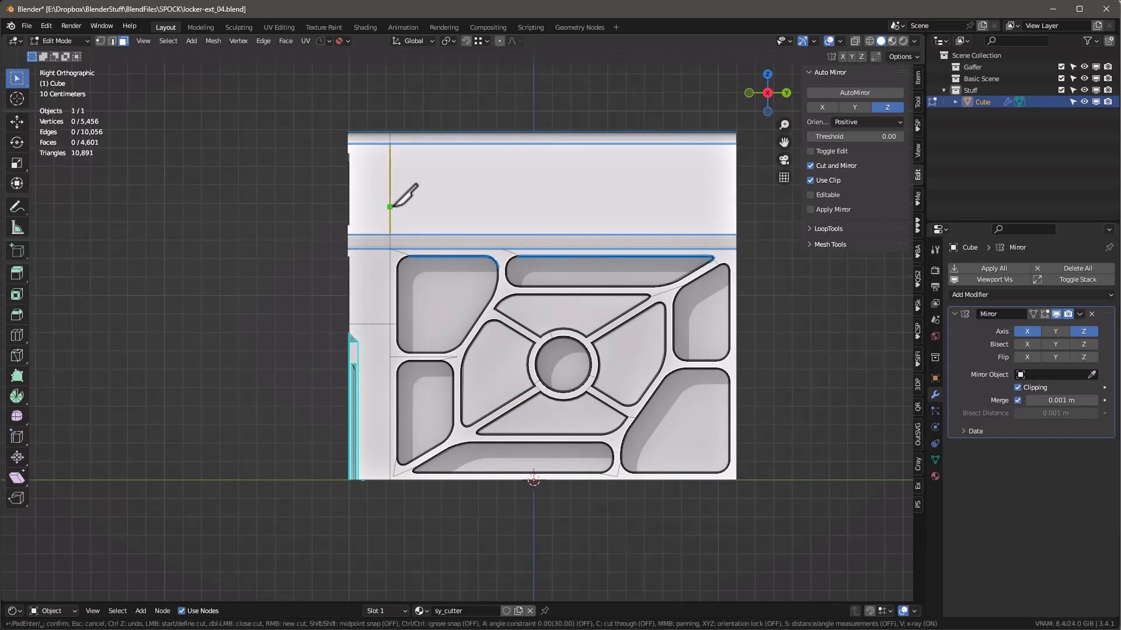
key("a")
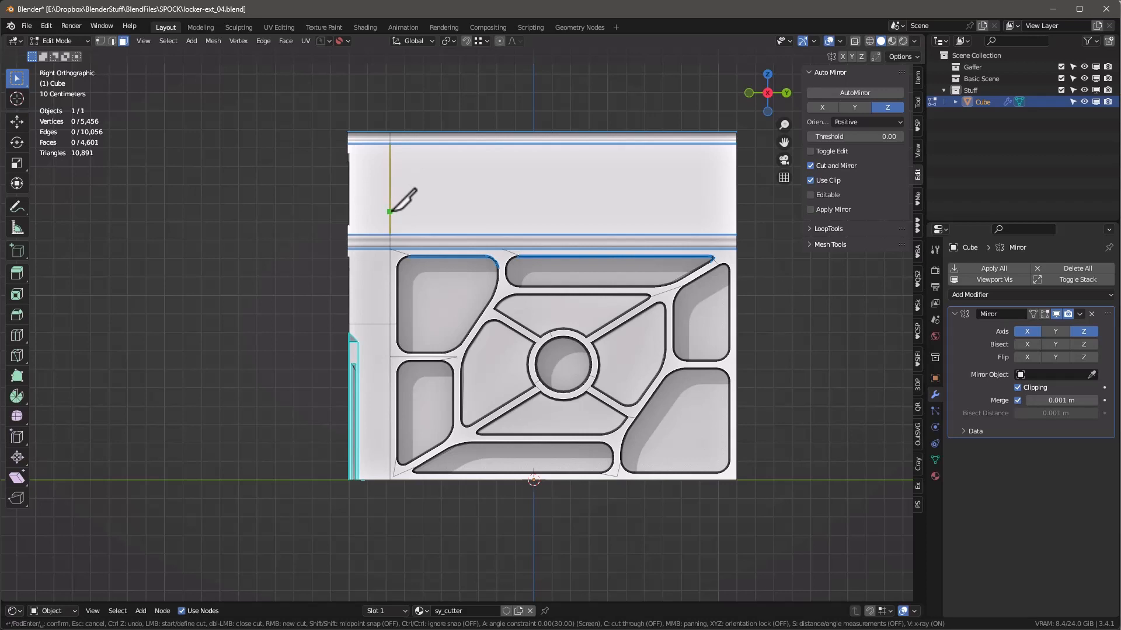
left_click(390, 211)
left_click(445, 211)
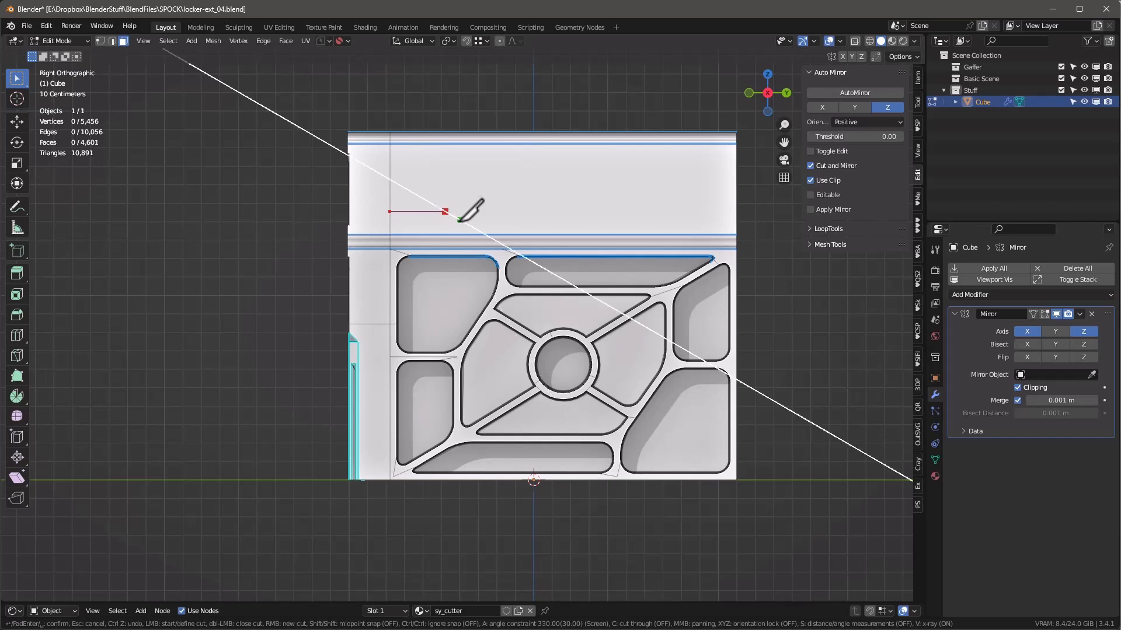
left_click(460, 220)
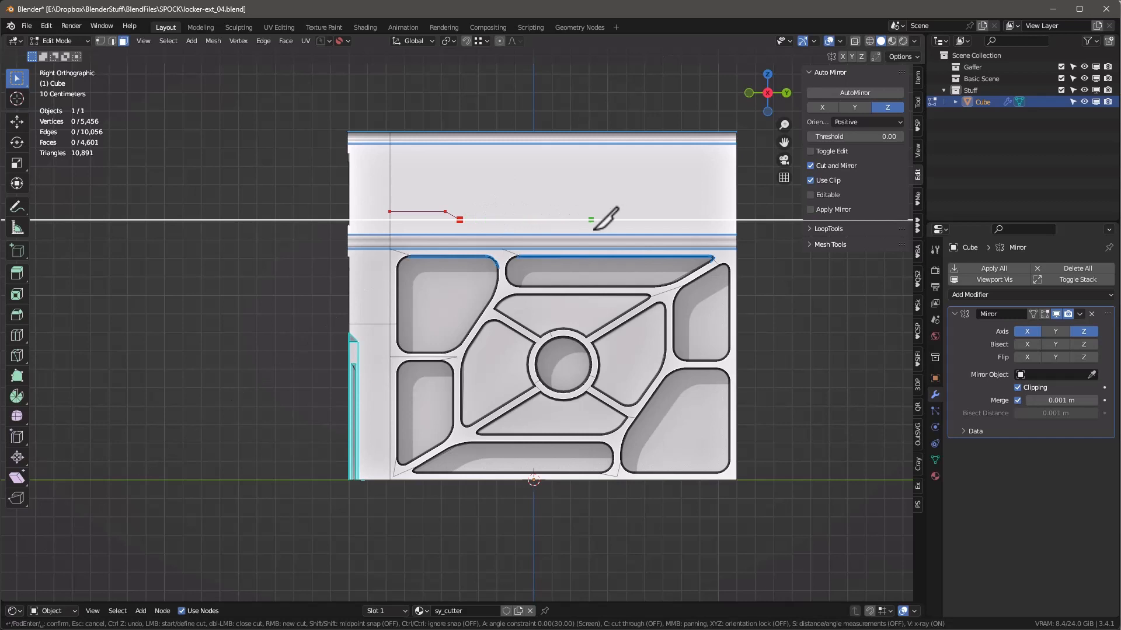
left_click(620, 220)
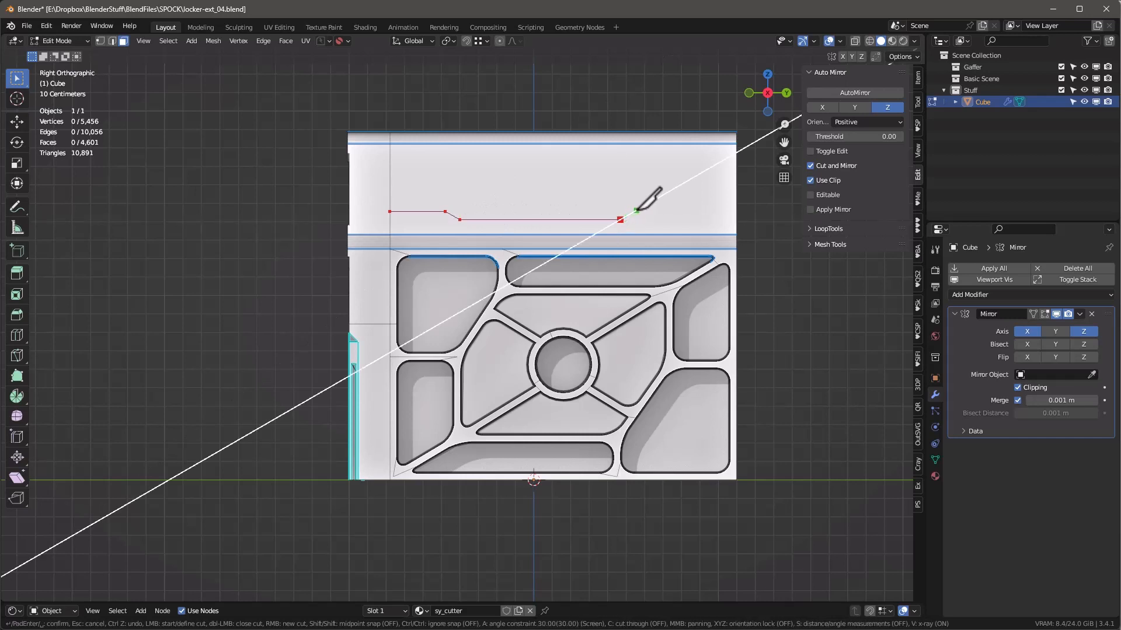
left_click(635, 211)
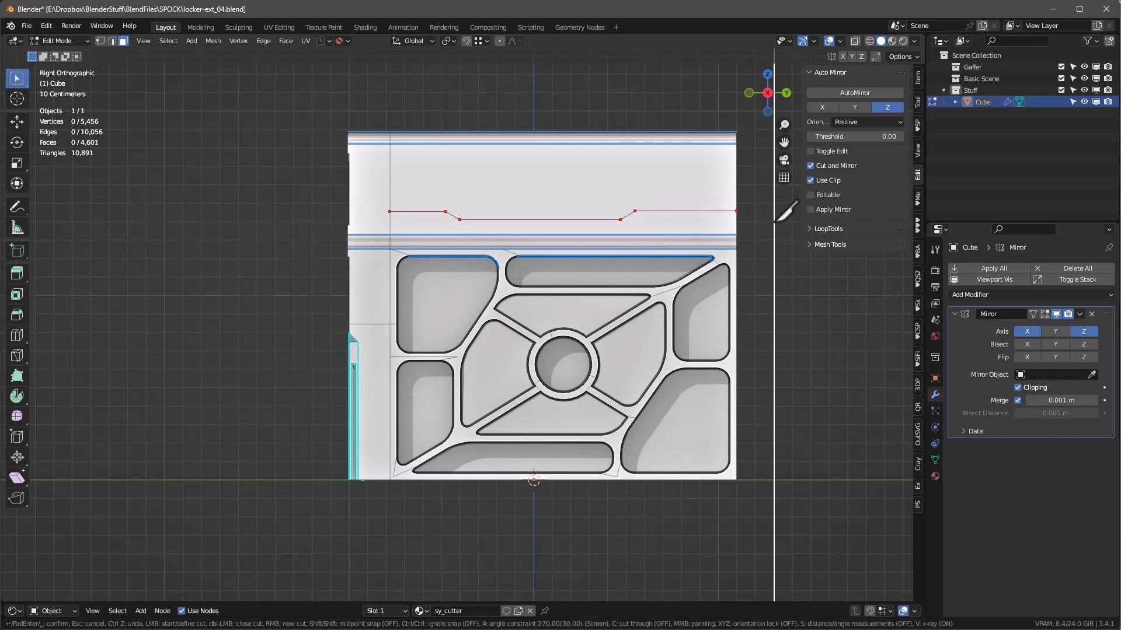
left_click(719, 220)
key("Return")
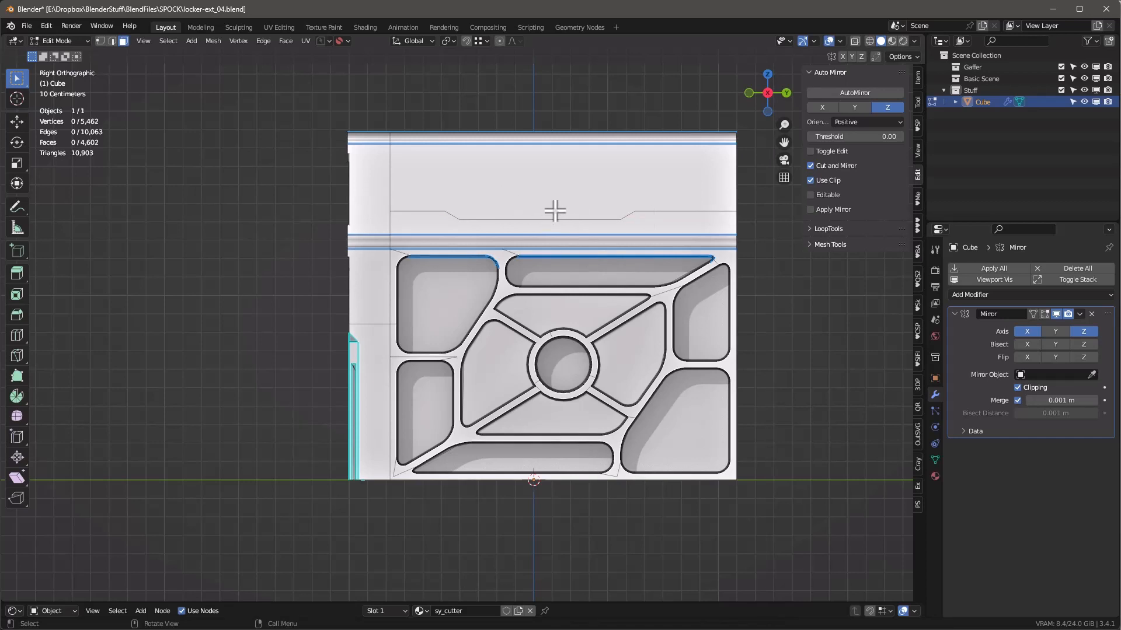
Step: Bevel the four corner vertices of the stepped line with a width of 0.0112 m and 3 segments
key("1")
left_click(445, 211)
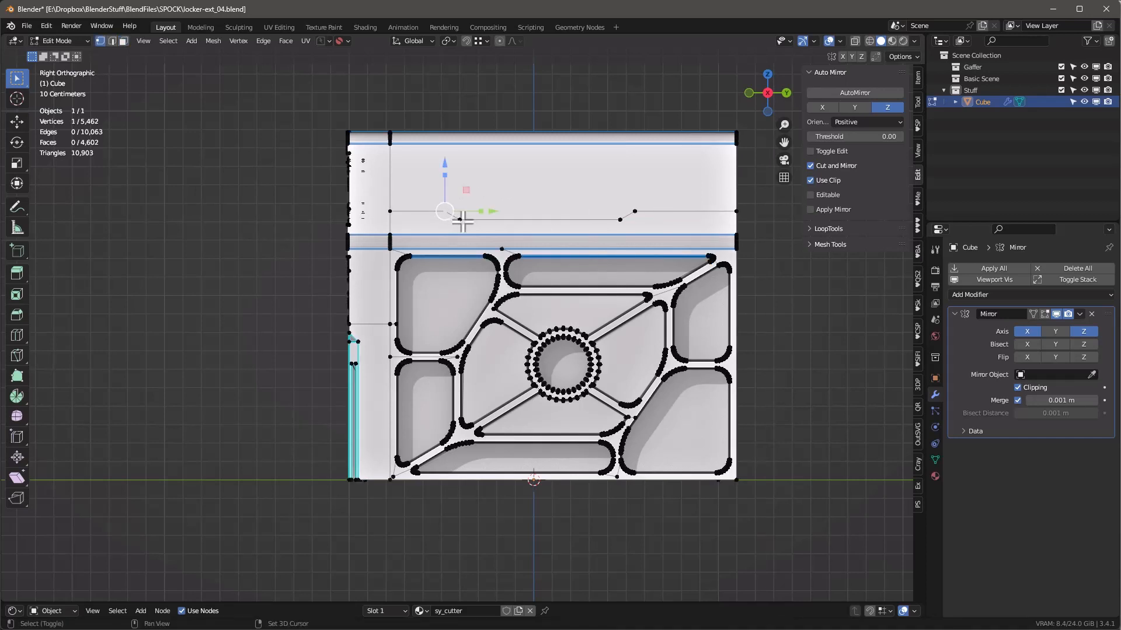
left_click(462, 223, "shift")
left_click(634, 211, "shift")
left_click(620, 220, "shift")
scroll(636, 217, "up", 6)
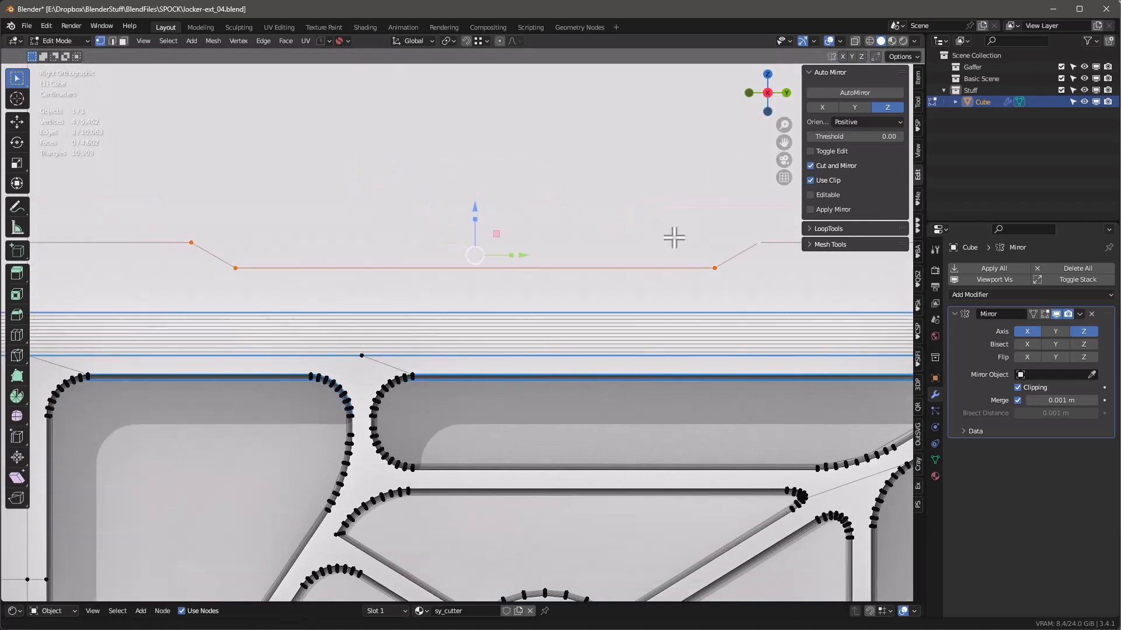
middle_click_drag(674, 237, 680, 240, "shift")
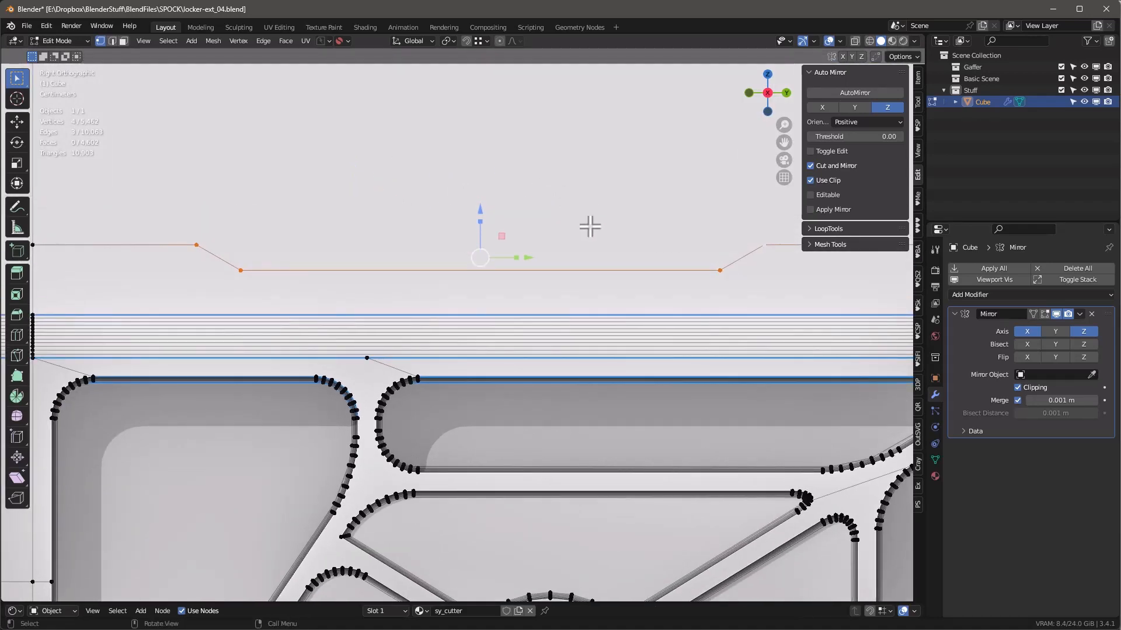
key("ctrl+shift+b")
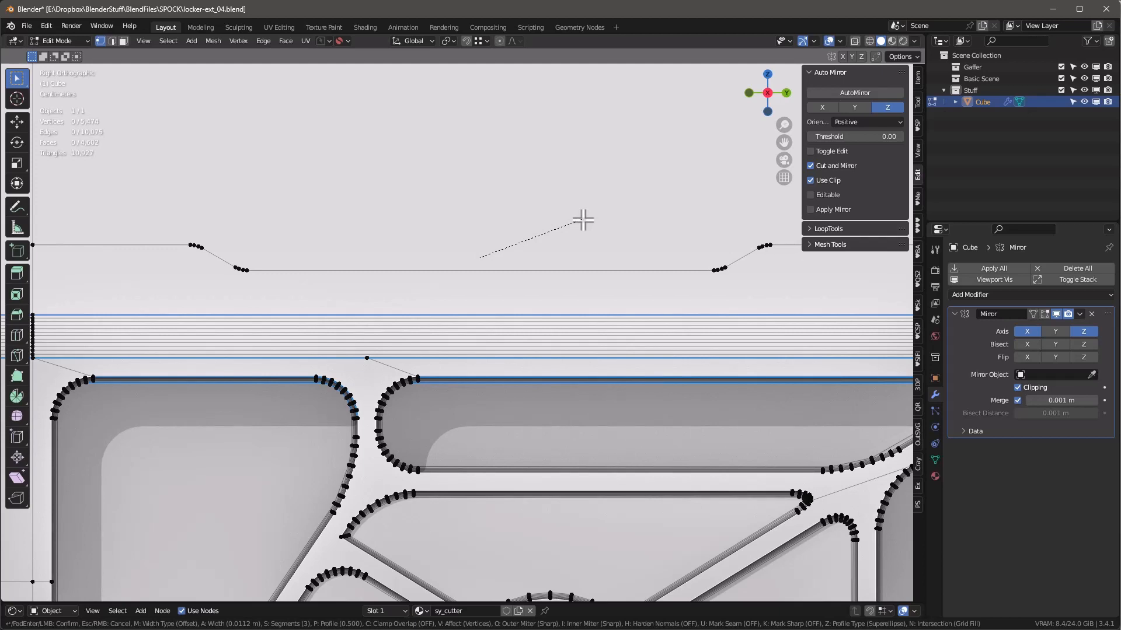
left_click(582, 220)
scroll(583, 219, "down", 4)
scroll(589, 216, "up", 1)
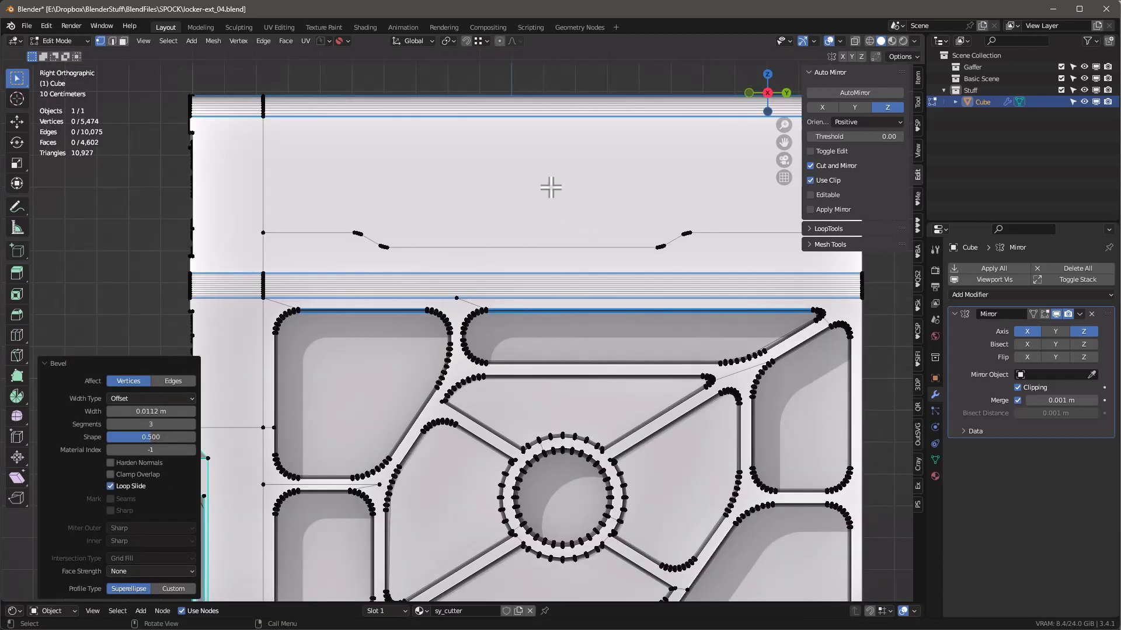
Step: Select the vertical cut's edge path from the roof panel over both rounded bends and down the lower side panel
key("2")
scroll(339, 217, "down", 2)
middle_click_drag(343, 220, 394, 263)
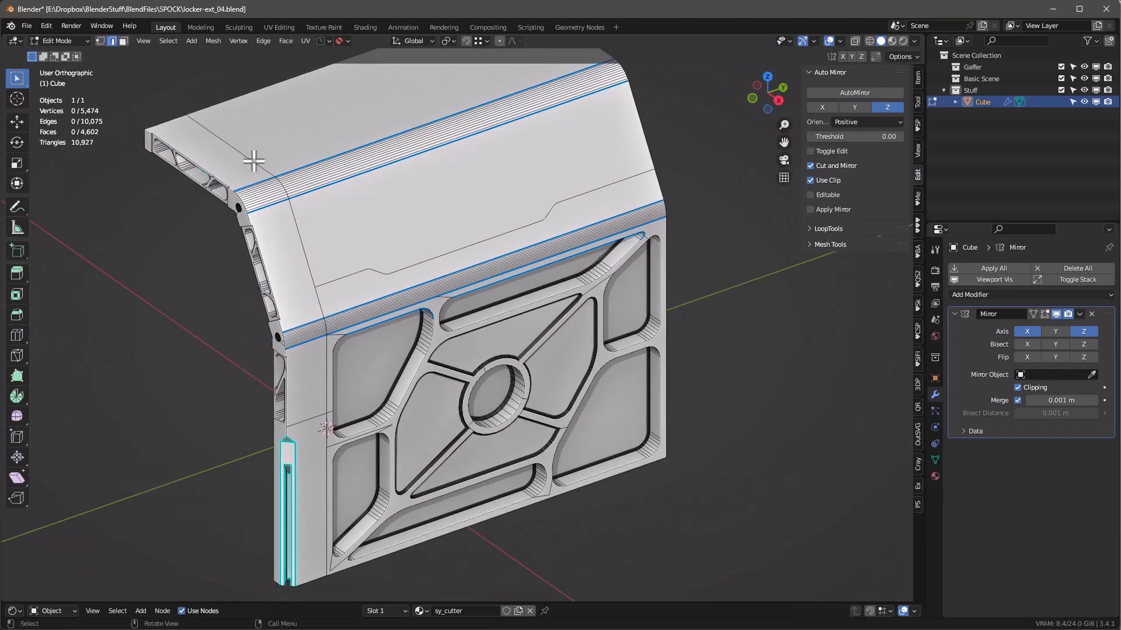
left_click(252, 160)
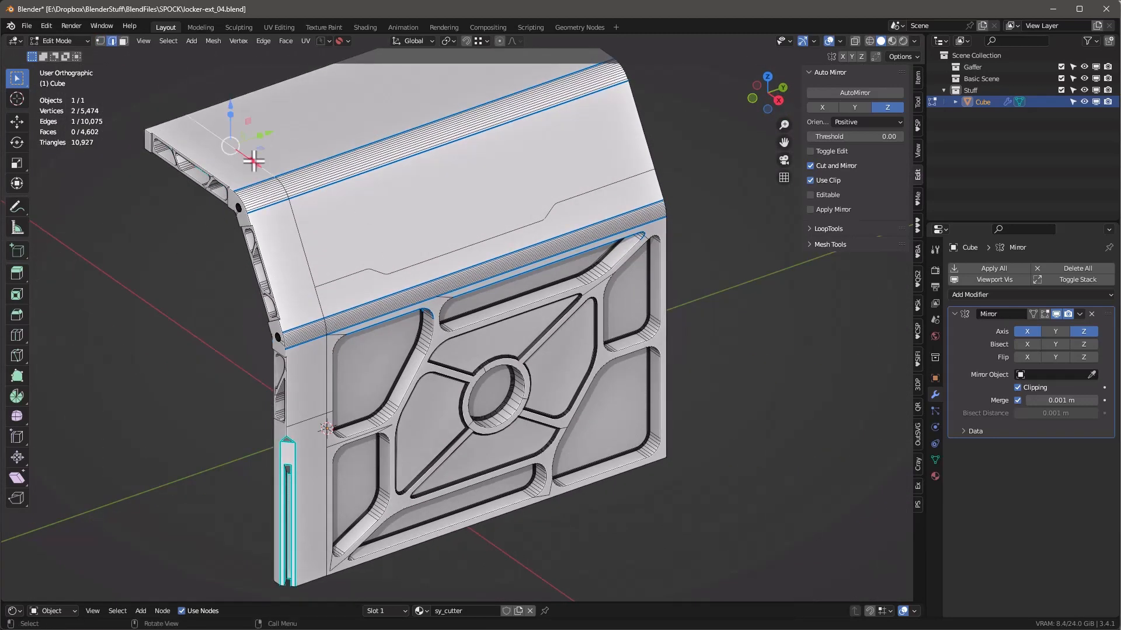
left_click(300, 234, "ctrl+shift")
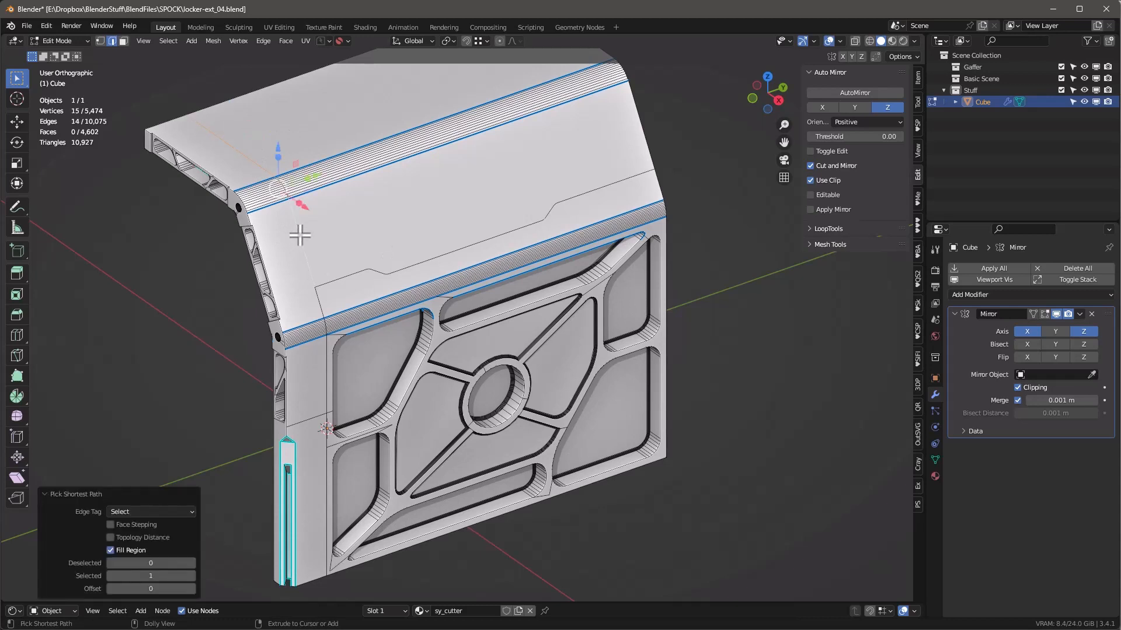
left_click(320, 308, "ctrl+shift")
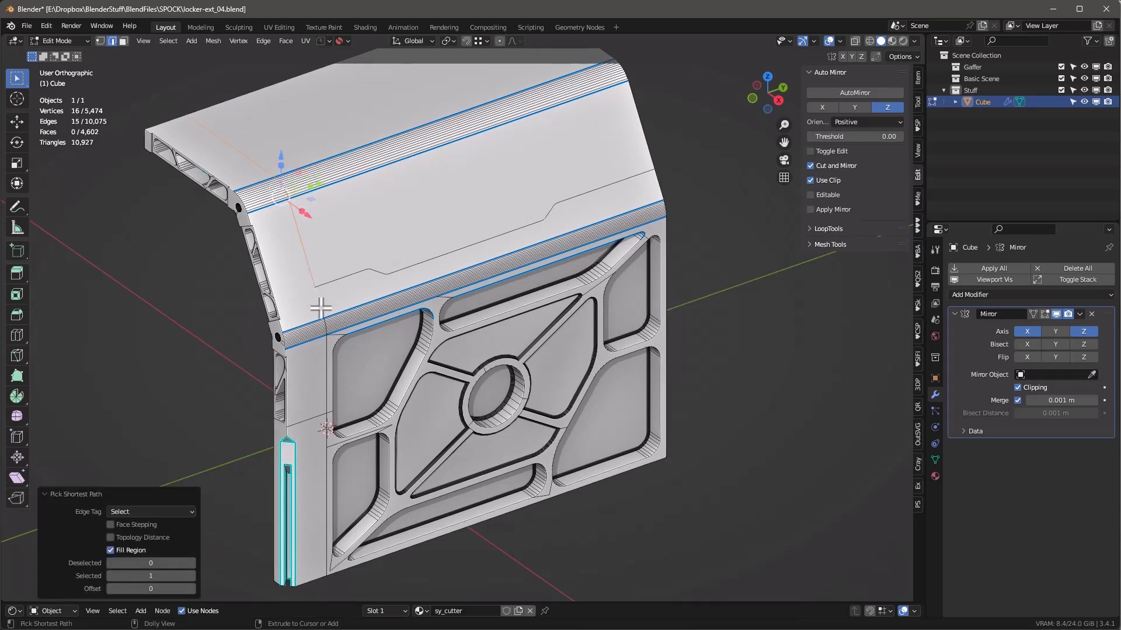
left_click(326, 353, "ctrl+shift")
middle_click_drag(332, 430, 330, 386)
key("KP_5")
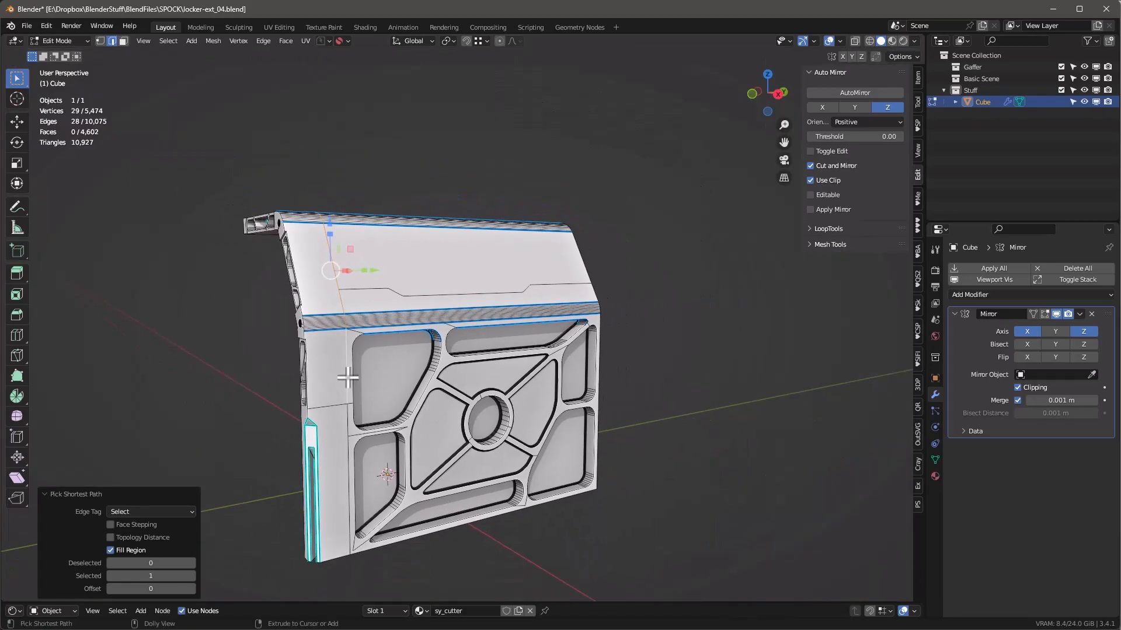
left_click(348, 422, "ctrl+shift")
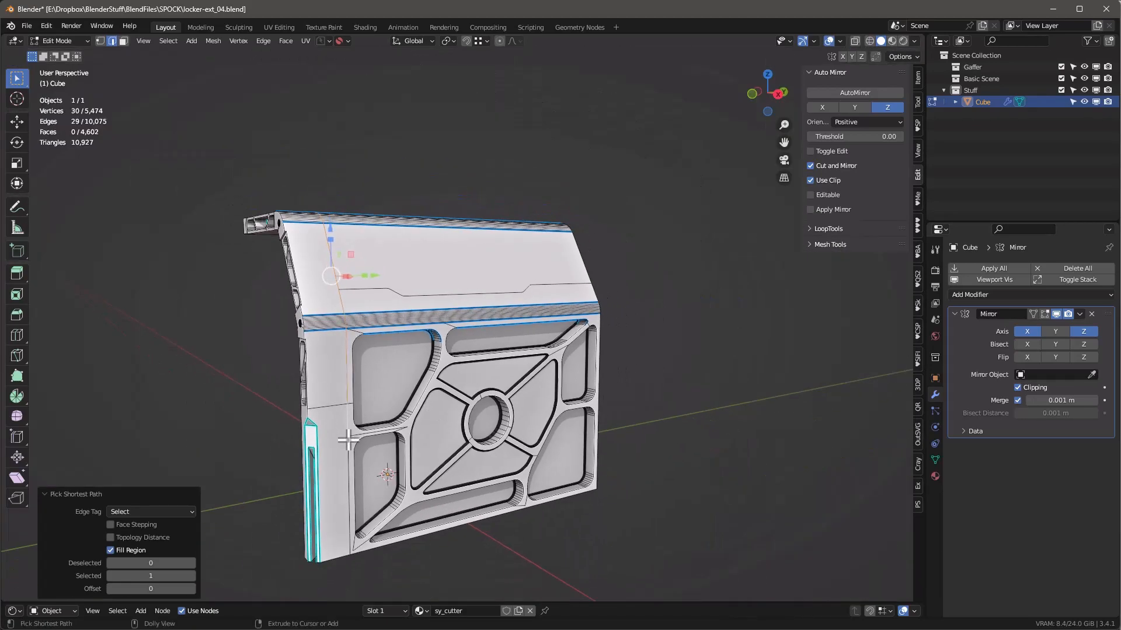
left_click(349, 446, "ctrl+shift")
middle_click_drag(426, 265, 464, 217)
scroll(592, 185, "up", 1)
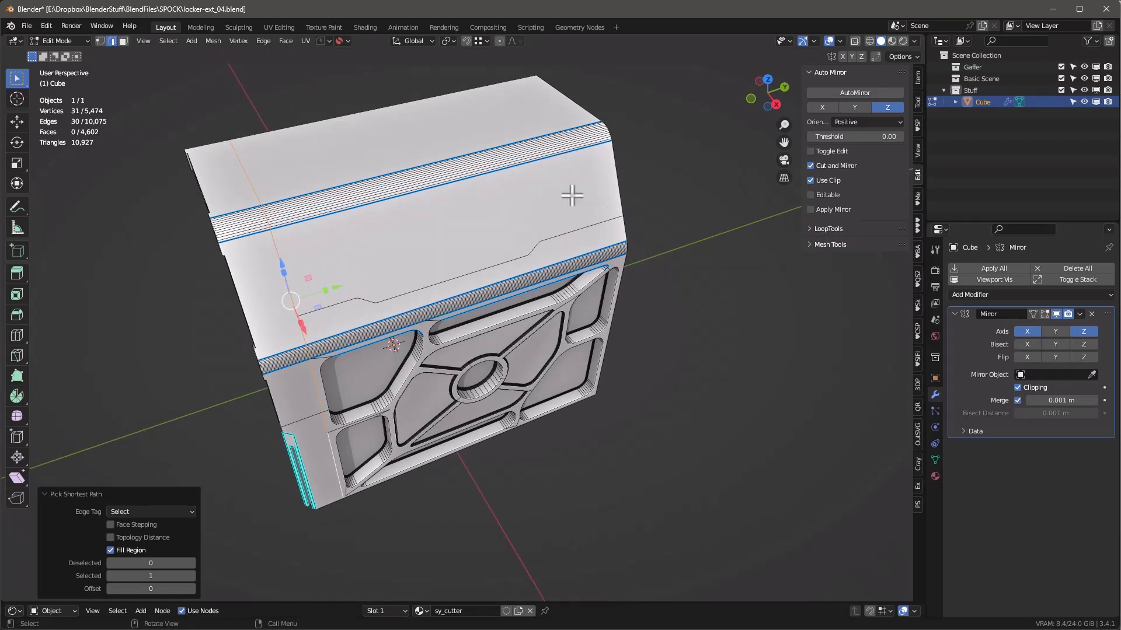
left_click(337, 304, "ctrl")
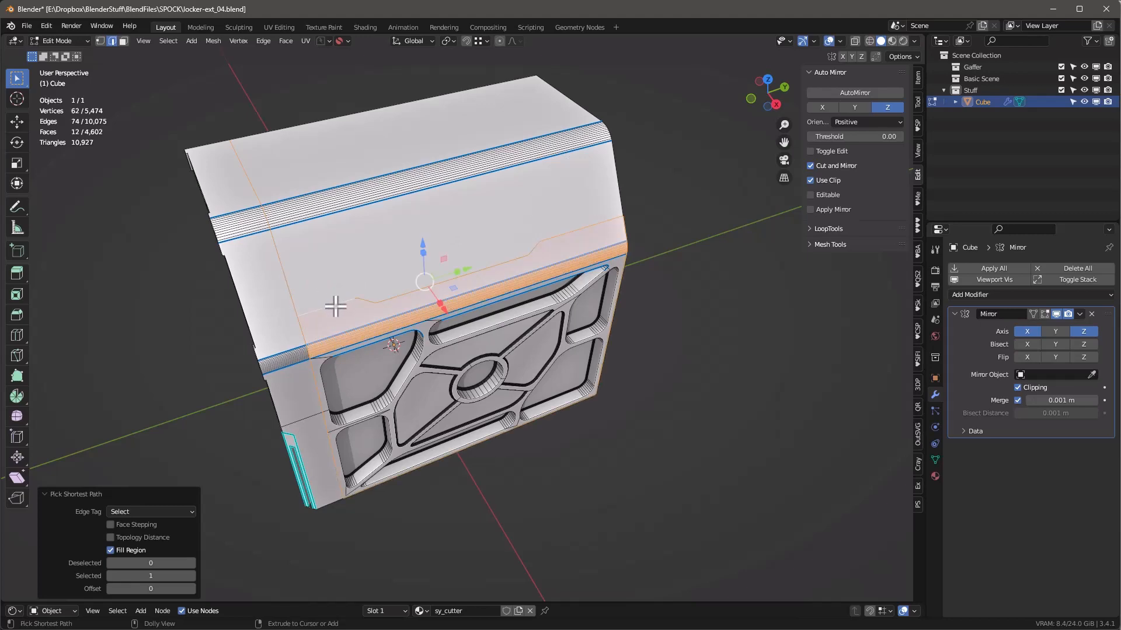
key("ctrl+z")
Step: Add all edges of the stepped line on the slanted panel to the selection with Circle Select
middle_click_drag(405, 297, 432, 265)
scroll(430, 264, "up", 2)
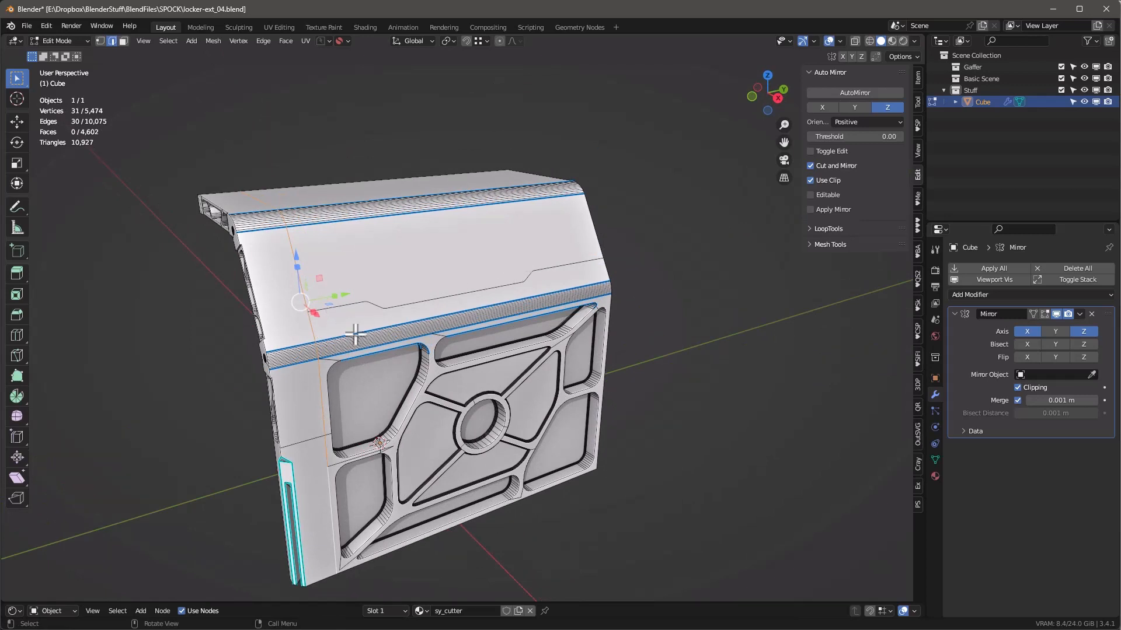
scroll(354, 318, "up", 2)
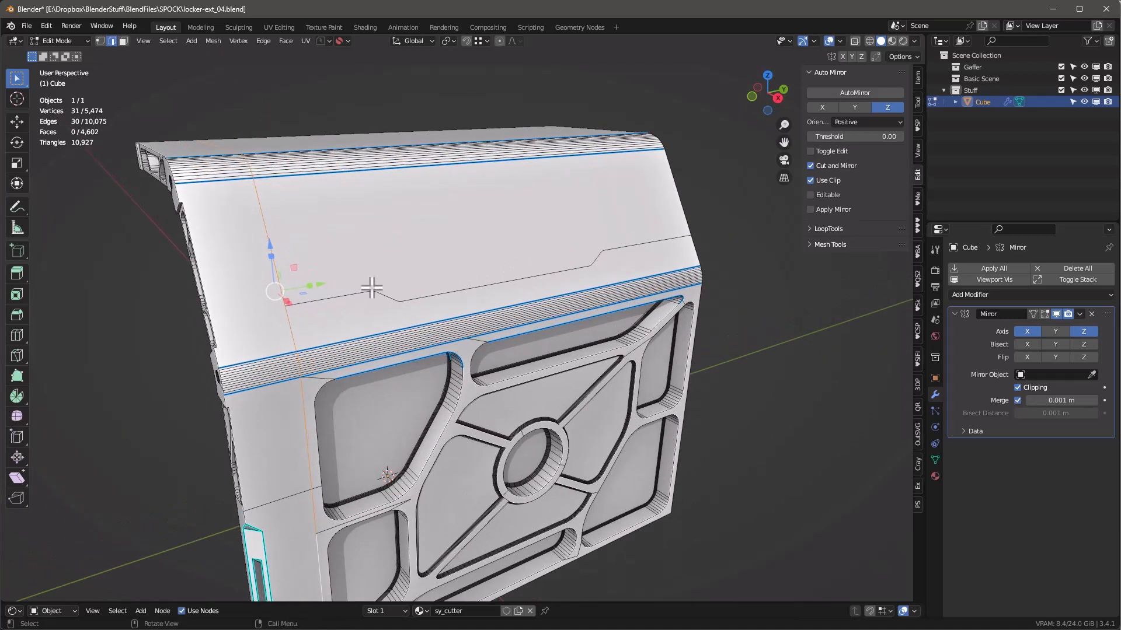
key("c")
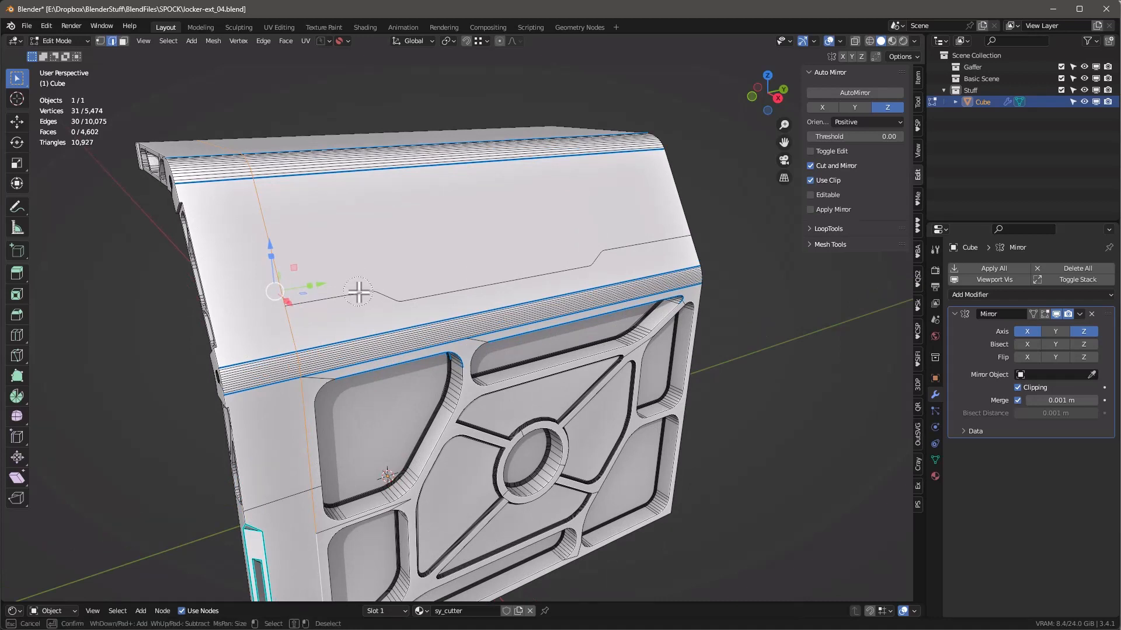
left_click_drag(345, 297, 603, 247)
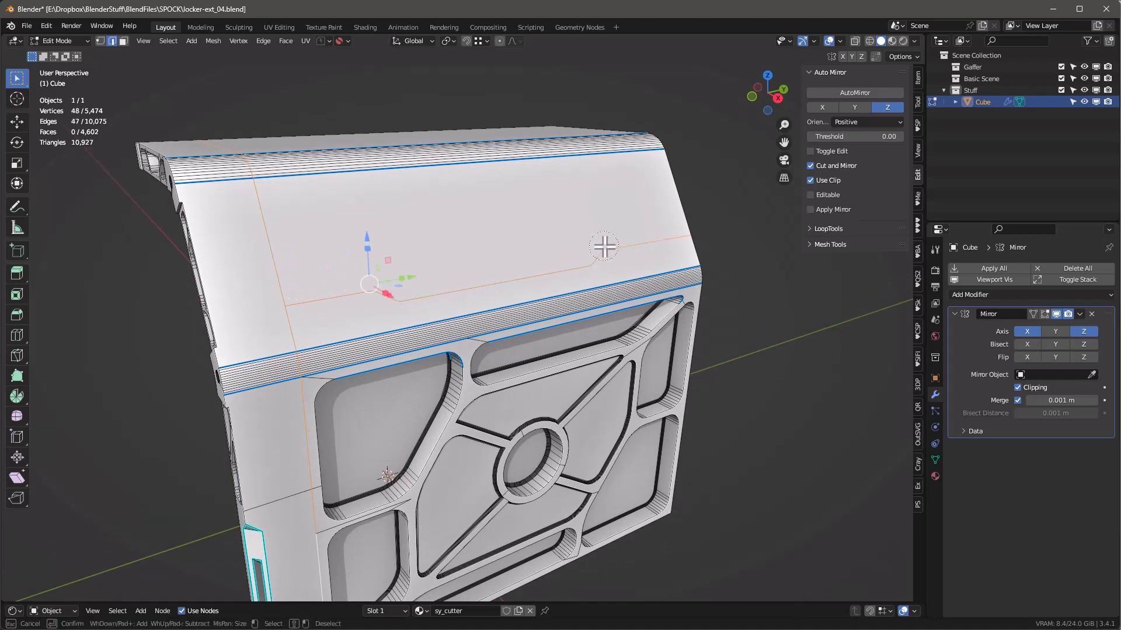
right_click(584, 214)
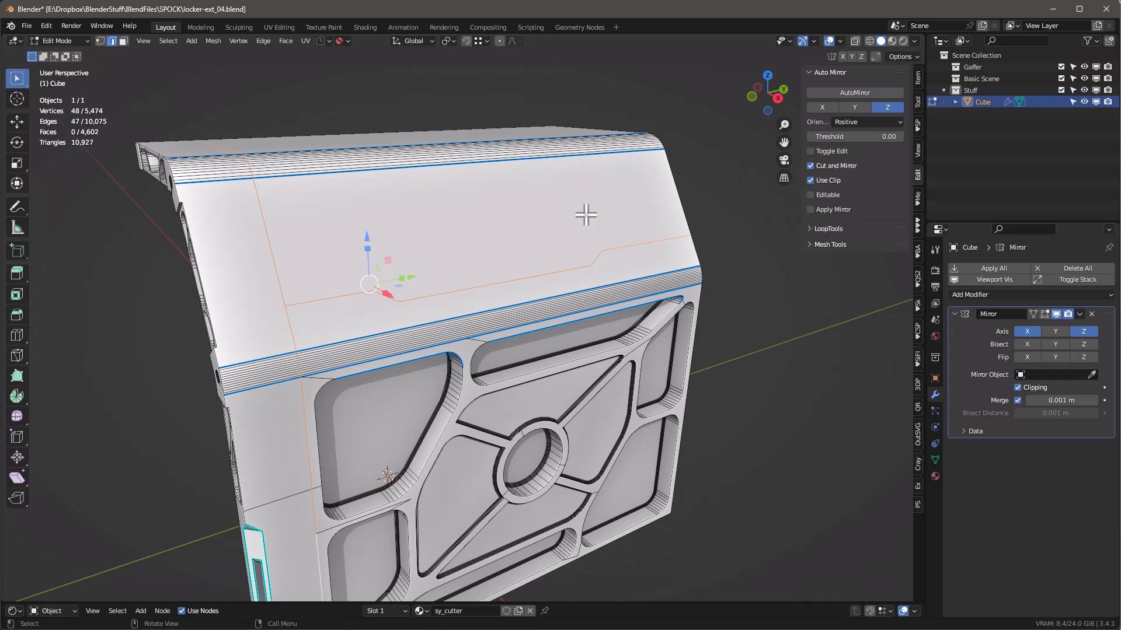
mouse_move(584, 213)
middle_mouse_down()
mouse_move(558, 220)
mouse_move(549, 195)
mouse_move(578, 191)
mouse_move(587, 213)
middle_mouse_up()
Step: Bevel the selected vertical cut and stepped line edges with a width of 0.00766 m and 1 segment
middle_click_drag(442, 234, 405, 290)
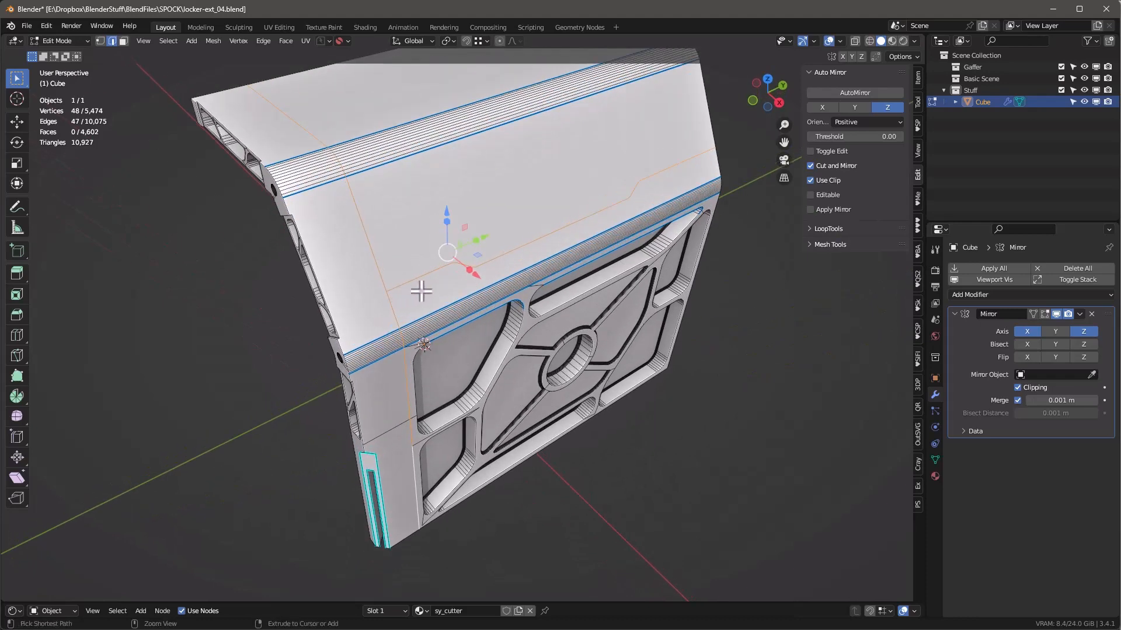
key("ctrl+b")
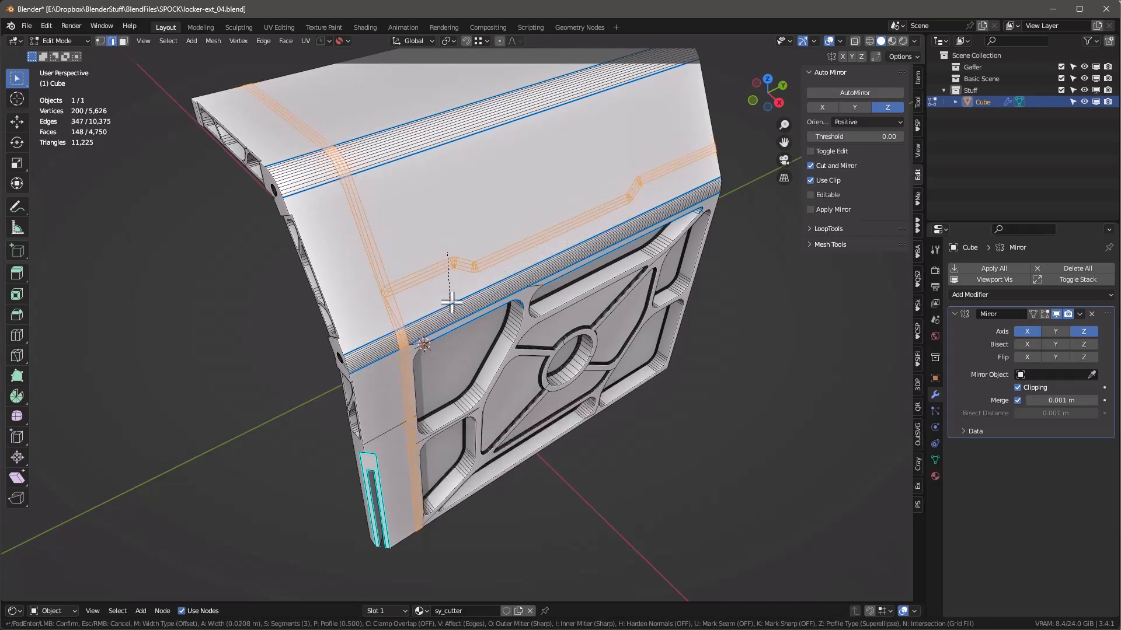
scroll(455, 304, "down", 2)
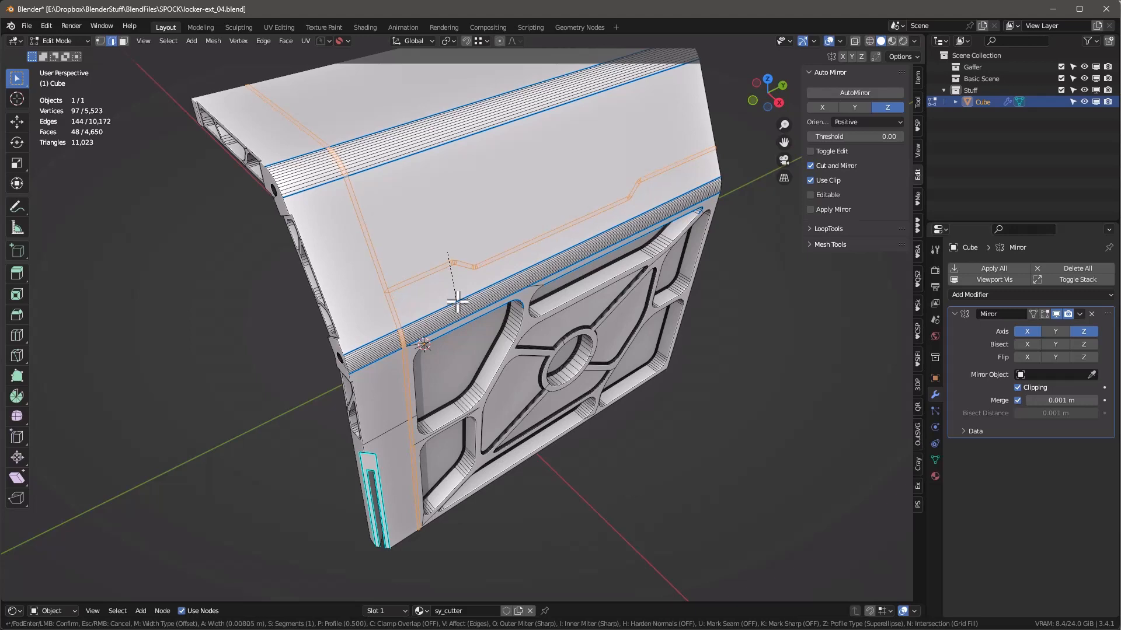
left_click(452, 299)
Step: Extrude the narrow beveled strip faces along their normals, about 0.0115 m inward, to form recessed panel lines
middle_click_drag(413, 289, 431, 288)
scroll(433, 273, "up", 2)
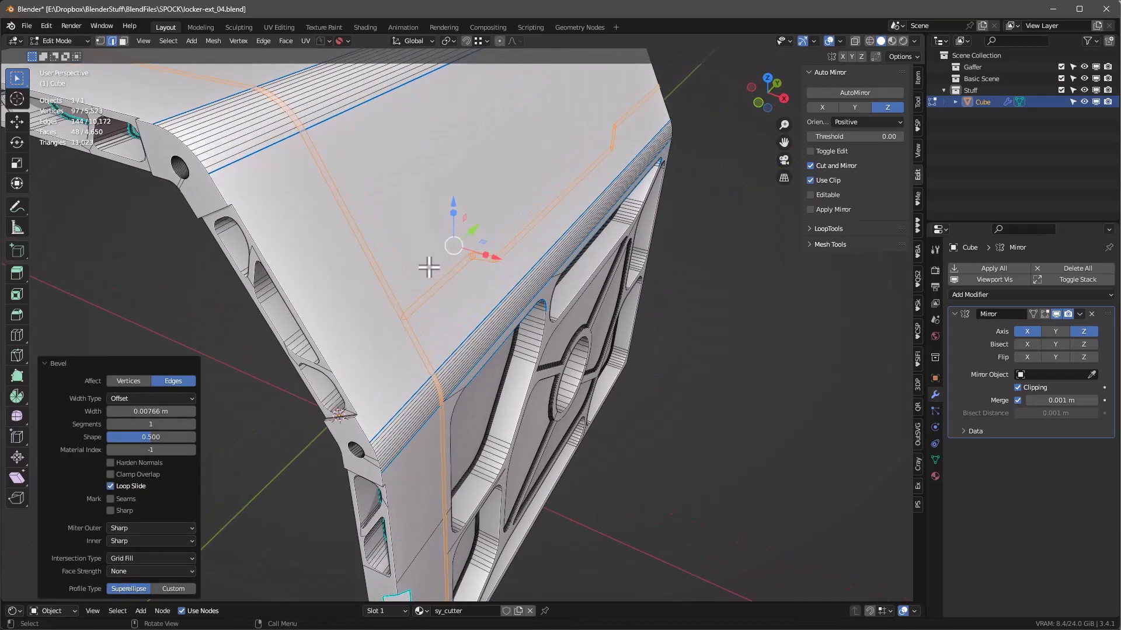
key("alt+e")
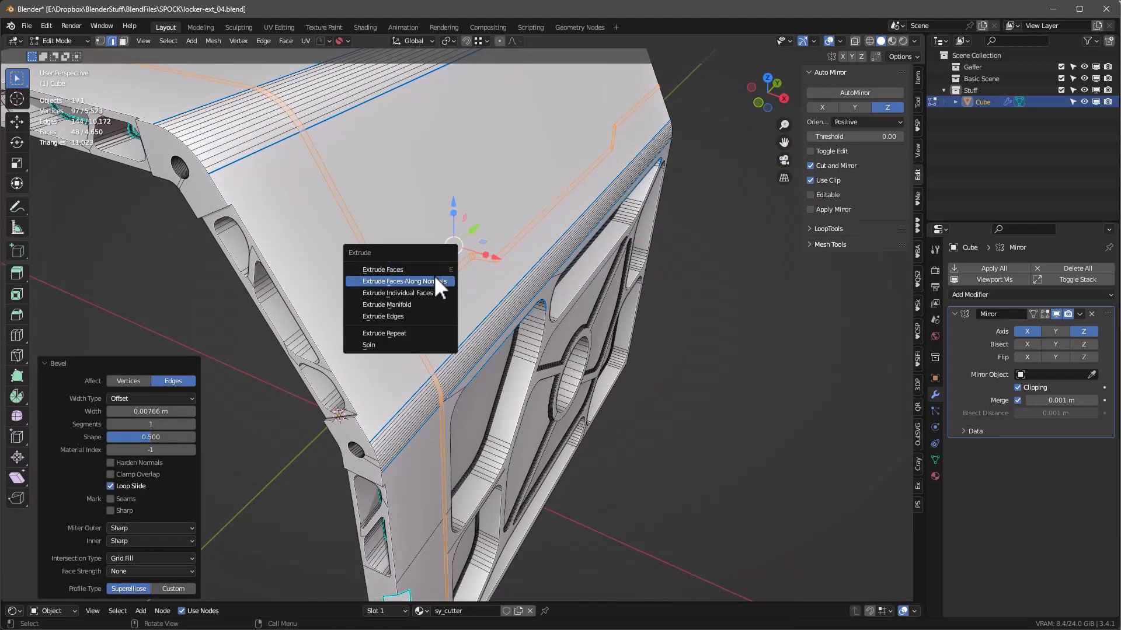
left_click(432, 278)
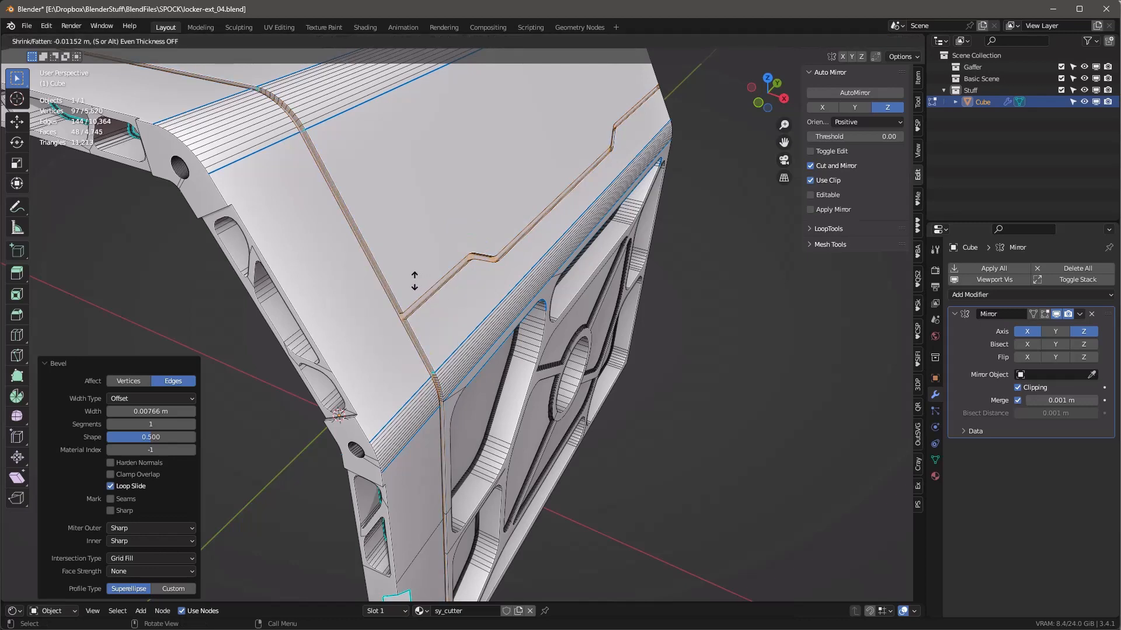
left_click(414, 279)
Step: Return to Object Mode and hide the wireframe overlay on the locker
scroll(383, 270, "down", 4)
key("Tab")
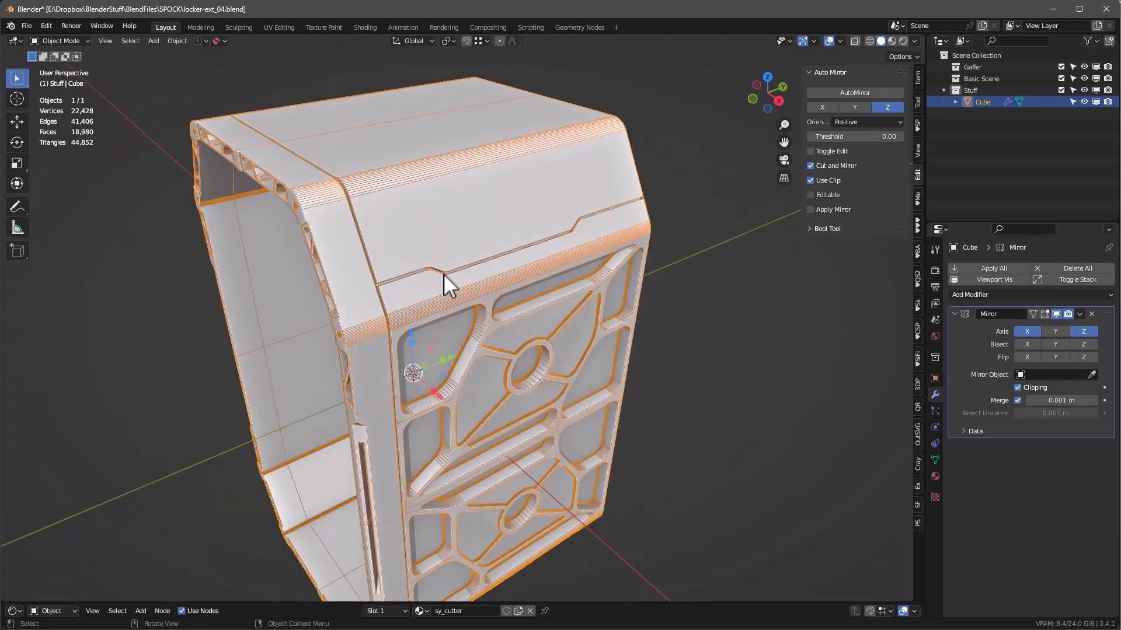
scroll(497, 267, "down", 4)
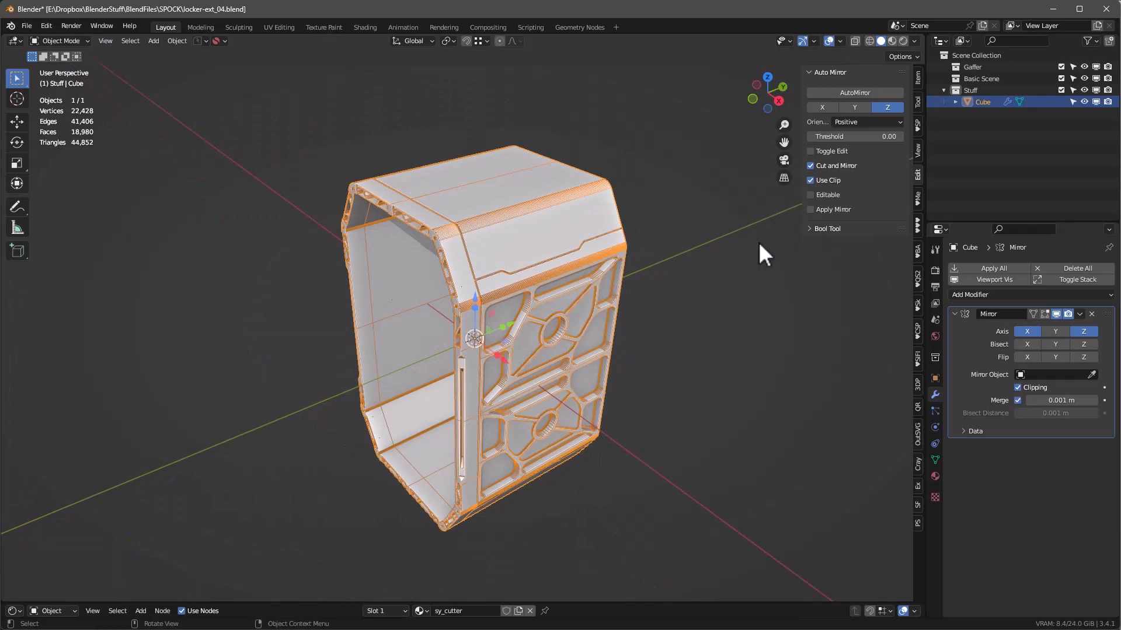
right_click(551, 301)
left_click(548, 300)
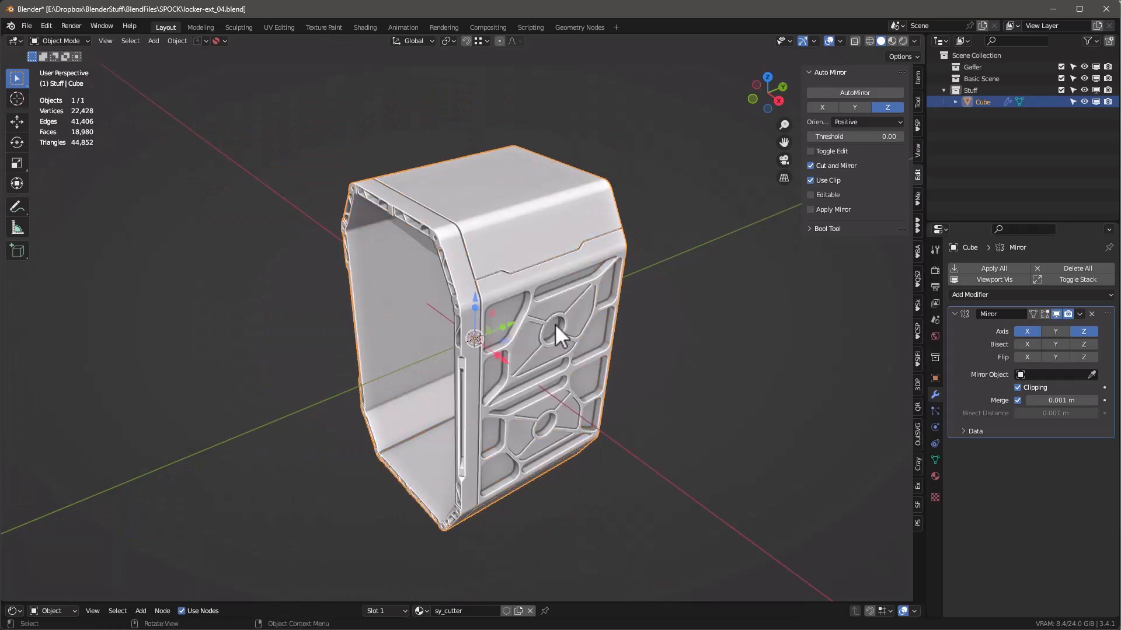
Step: Switch the viewport to Material Preview shading and face the locker's open front
mouse_move(555, 324)
middle_mouse_down()
mouse_move(506, 312)
mouse_move(543, 315)
middle_mouse_up()
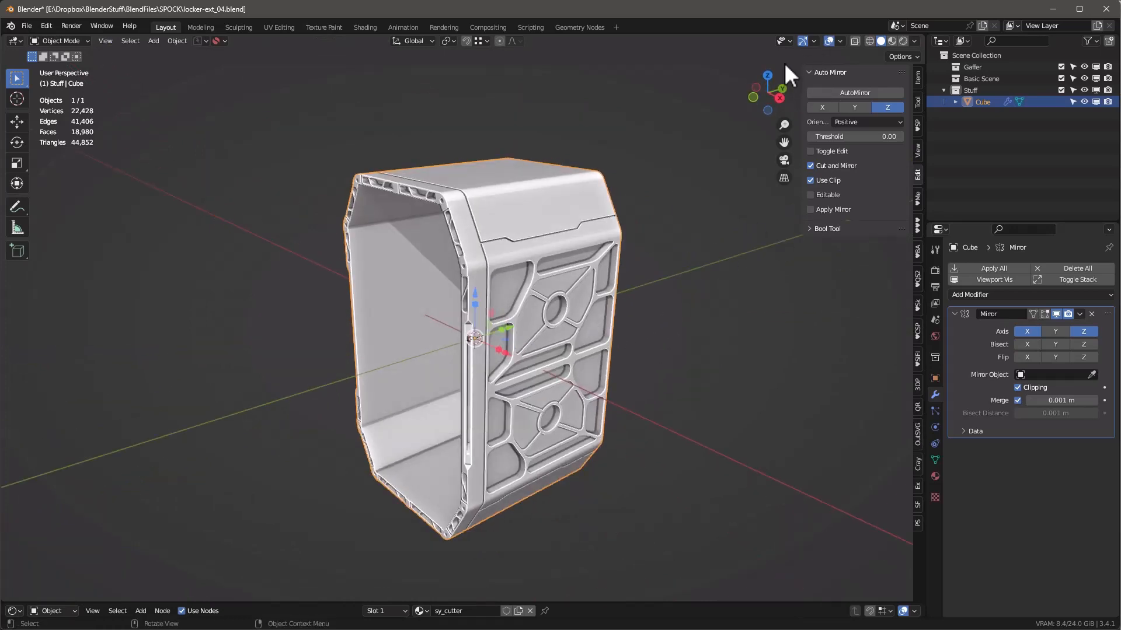
left_click(891, 40)
mouse_move(607, 271)
middle_mouse_down()
mouse_move(467, 339)
mouse_move(437, 275)
mouse_move(333, 278)
mouse_move(420, 327)
mouse_move(609, 283)
mouse_move(543, 300)
mouse_move(540, 264)
mouse_move(513, 228)
middle_mouse_up()
key("Tab")
key("Tab")
key("Tab")
key("Tab")
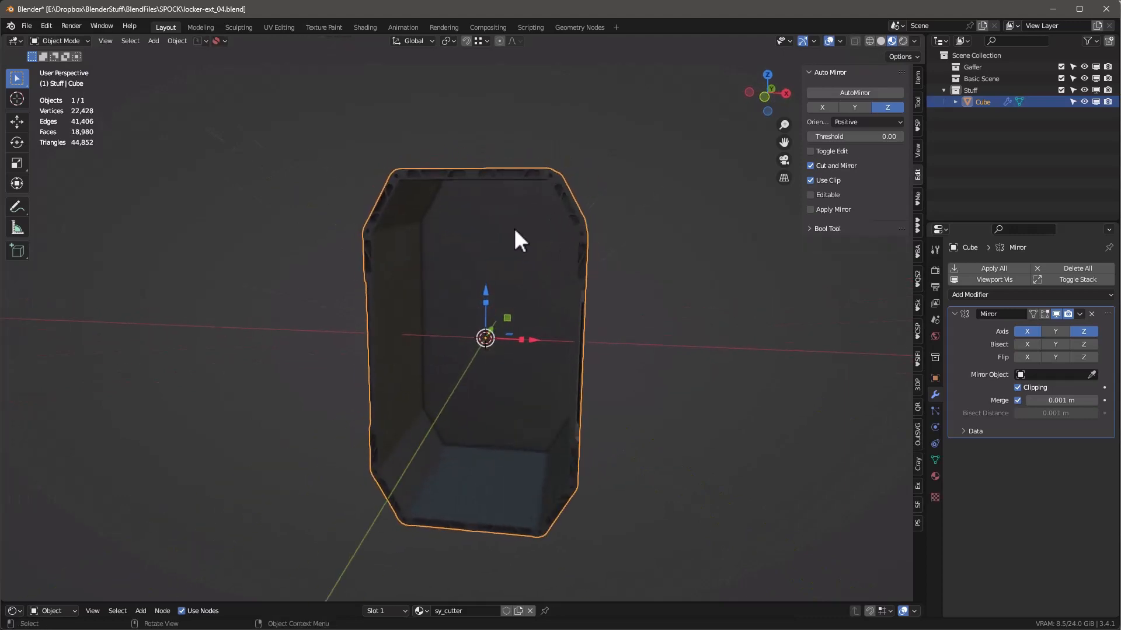
middle_click_drag(474, 373, 530, 374)
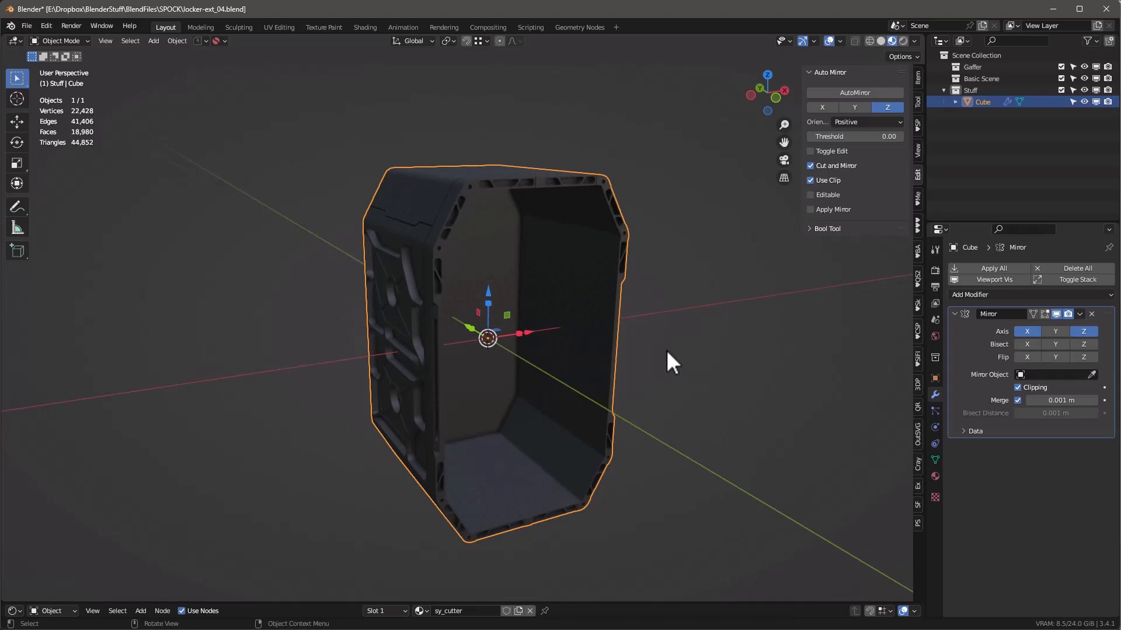
Step: Enable Scene Lights and Scene World for the viewport shading and unlink the World Sky from the scene
mouse_move(666, 350)
middle_mouse_down()
mouse_move(681, 350)
mouse_move(596, 297)
mouse_move(650, 311)
mouse_move(600, 273)
mouse_move(619, 257)
middle_mouse_up()
scroll(645, 298, "down", 2)
left_click(914, 41)
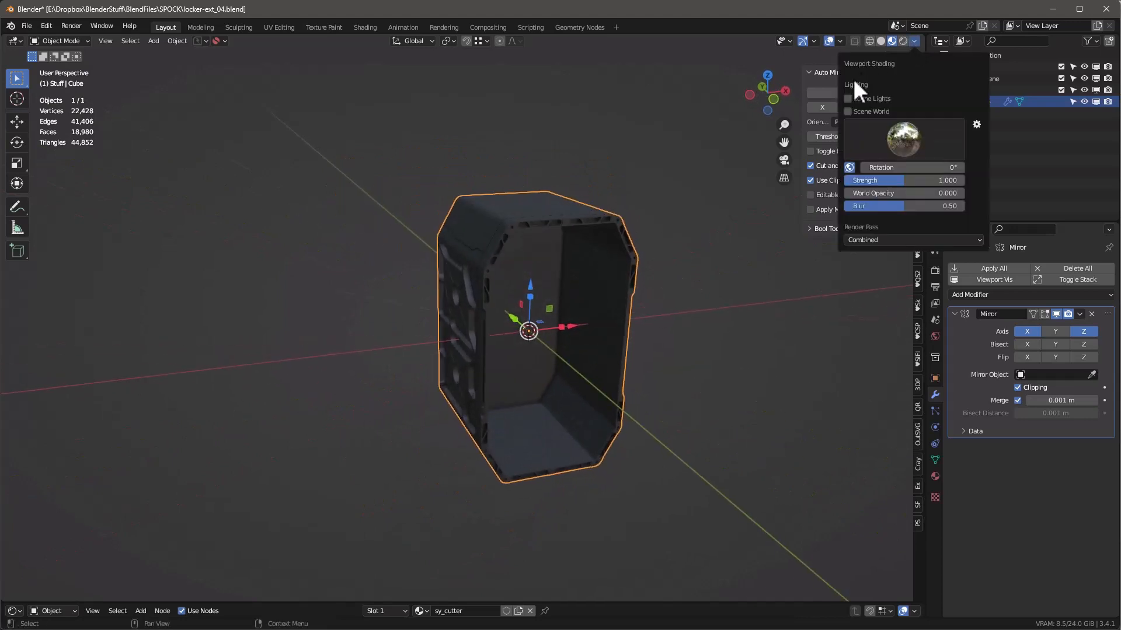
left_click(848, 111)
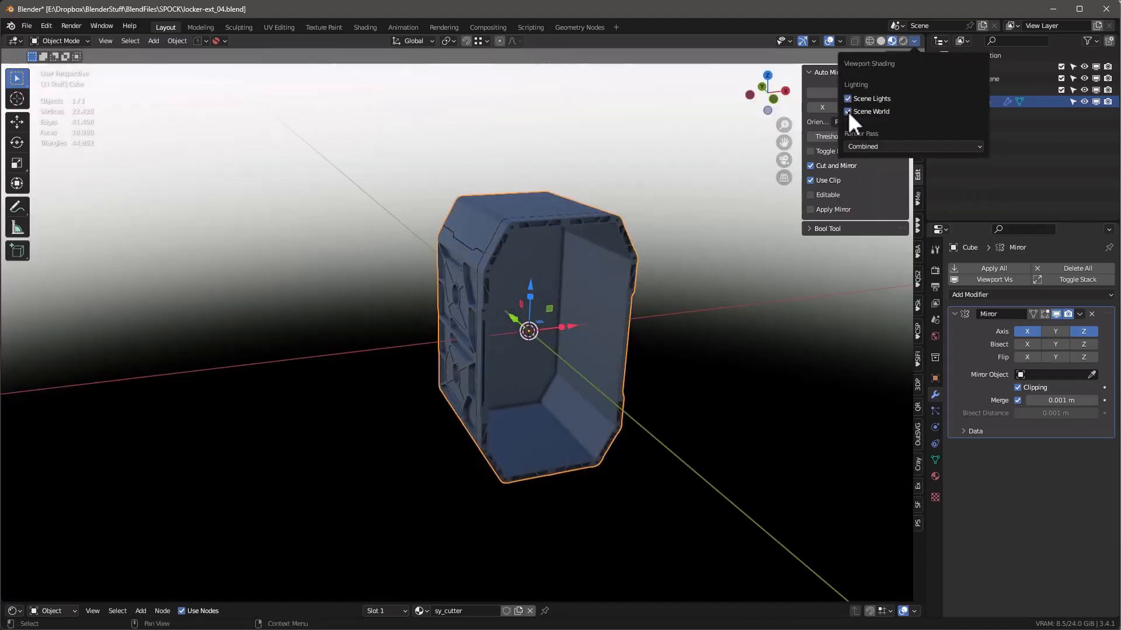
left_click(935, 336)
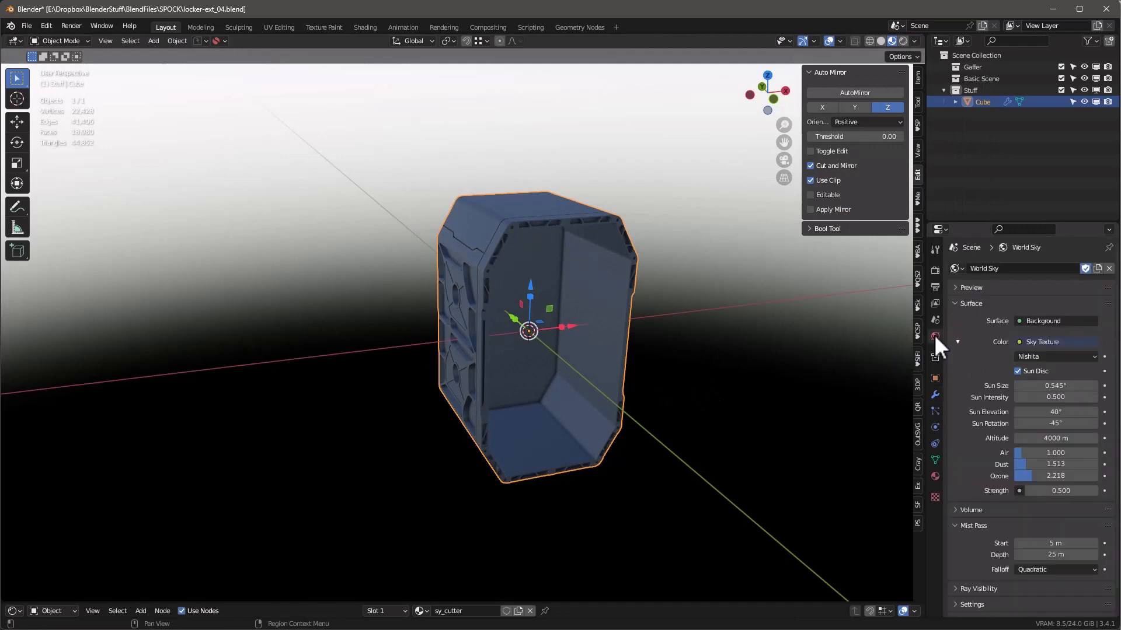
left_click(1108, 269)
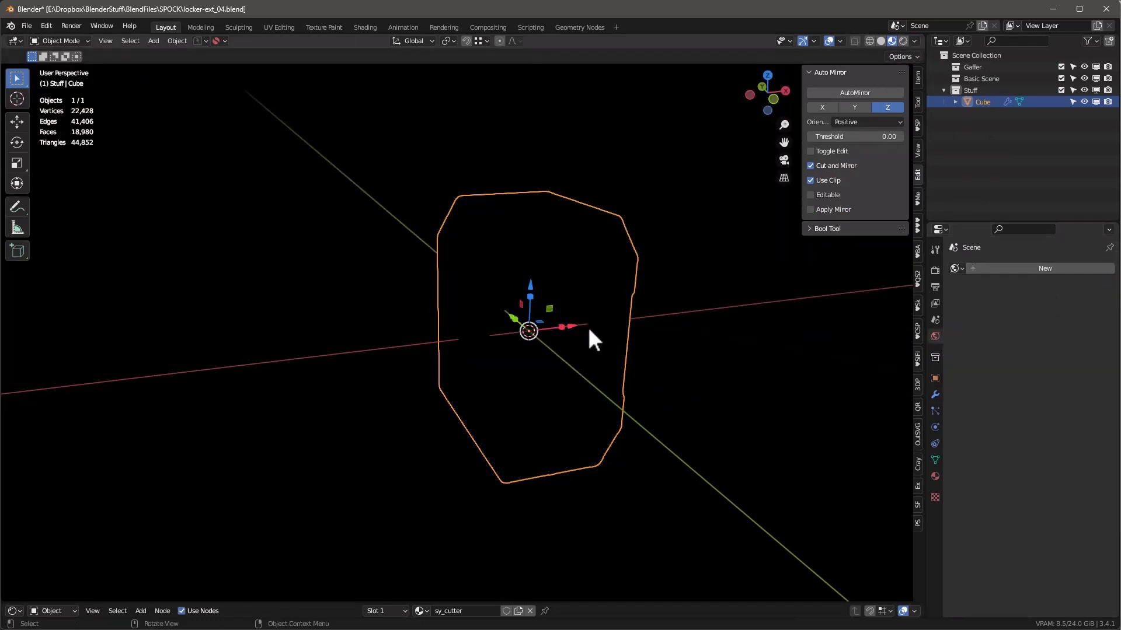
Step: Add an area light to the Gaffer collection and raise it 1.3952 m along Z inside the locker
key("shift+a")
left_click(976, 67)
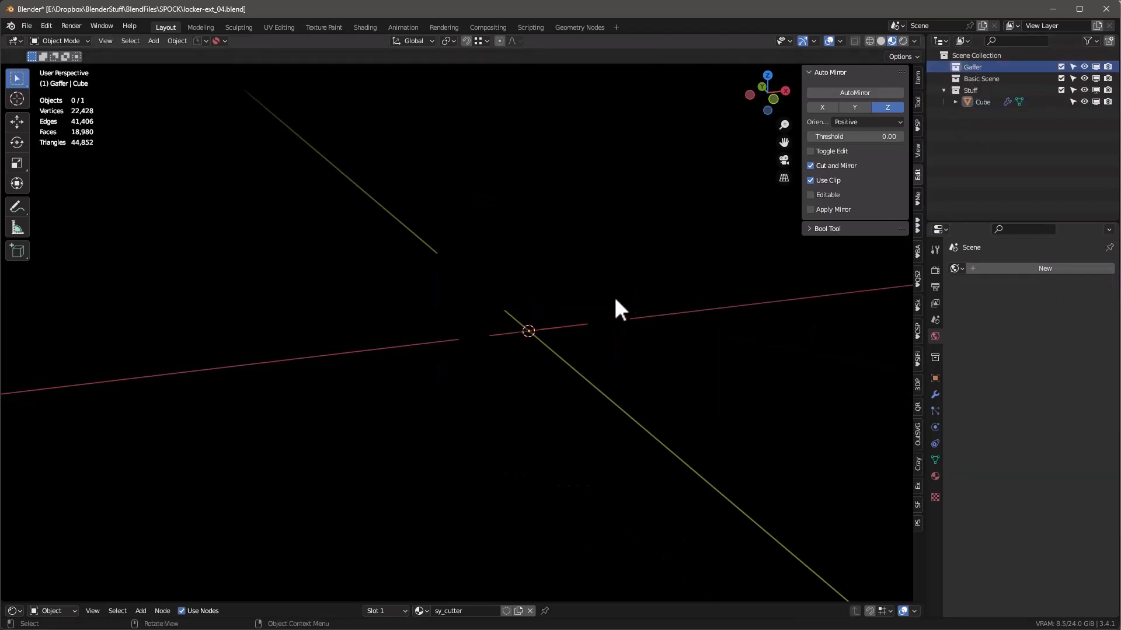
key("shift+a")
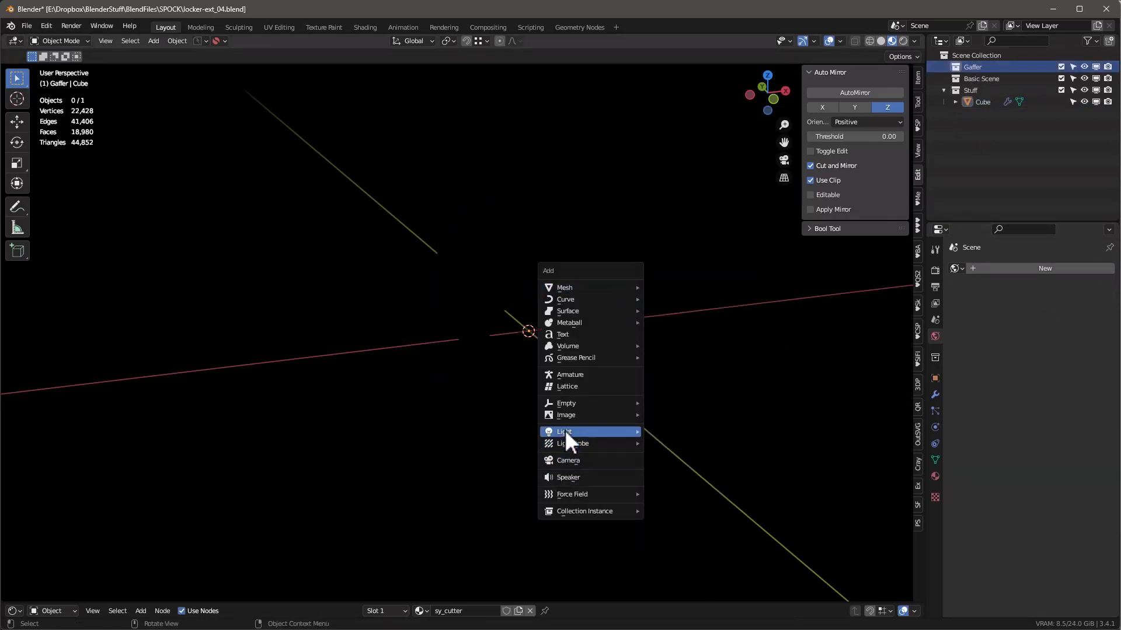
mouse_move(565, 432)
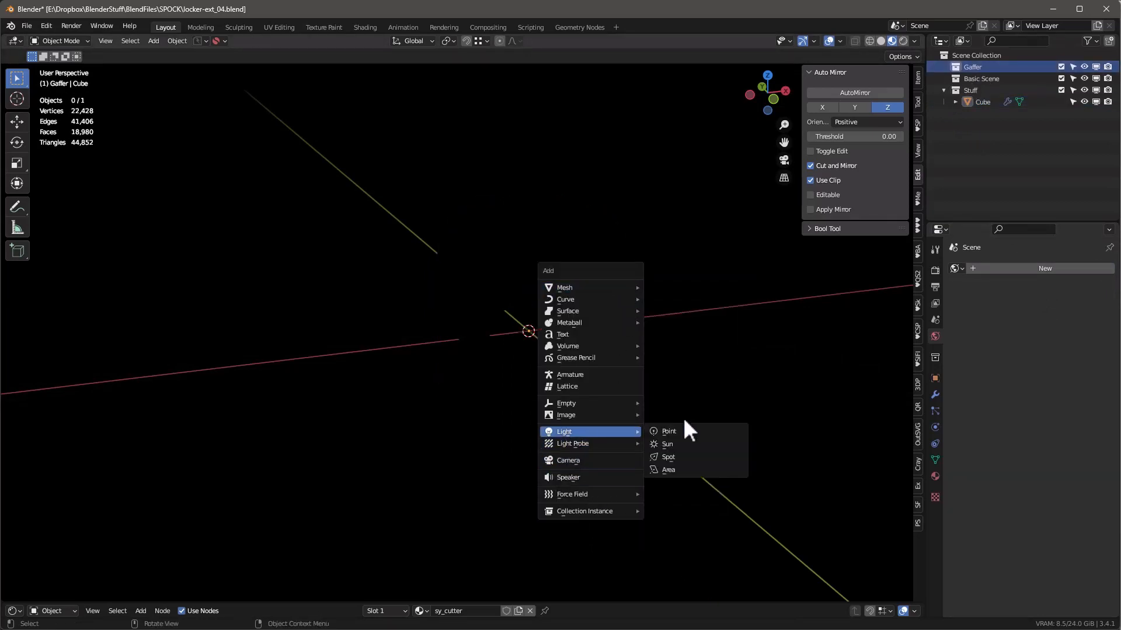
left_click(690, 472)
left_click_drag(531, 287, 533, 197)
Step: Set the area light's power to 100 W and raise it another 0.143 m toward the locker's ceiling
left_click(935, 428)
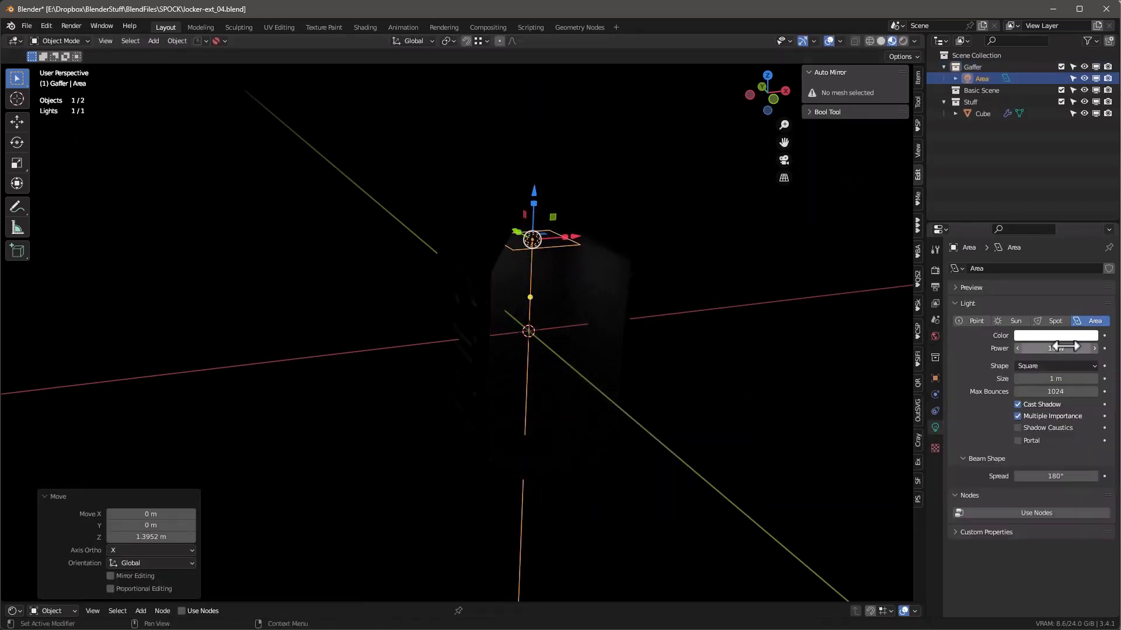
left_click(1057, 348)
type("100")
key("Return")
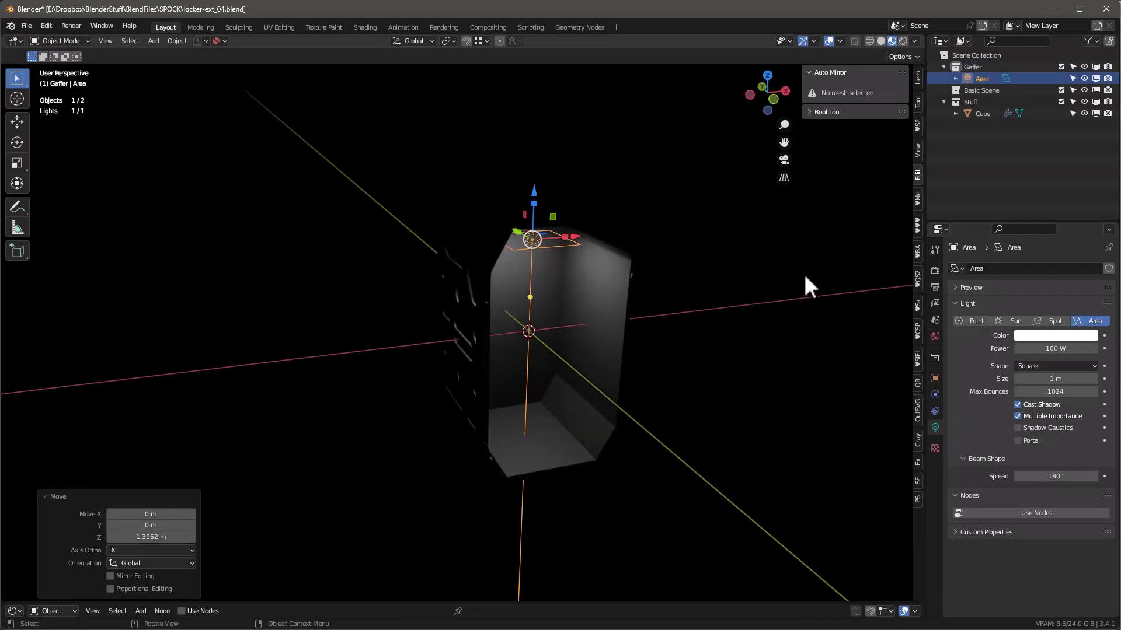
left_click_drag(531, 193, 533, 183)
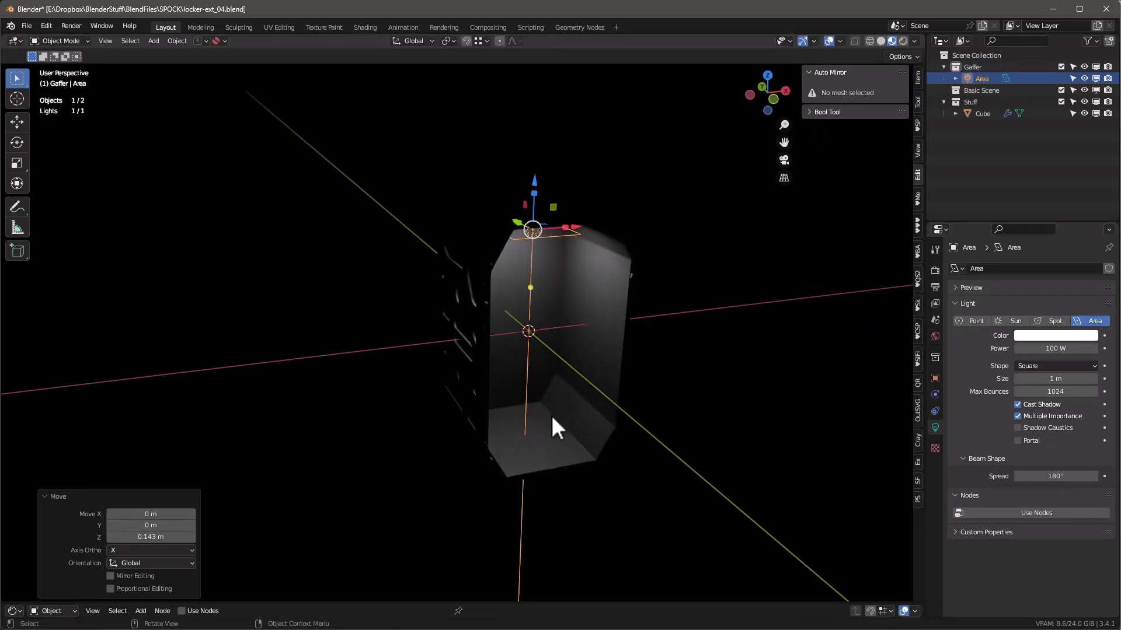
Step: Add a camera and align it to the current view of the locker's open front
key("shift+a")
left_click(524, 443)
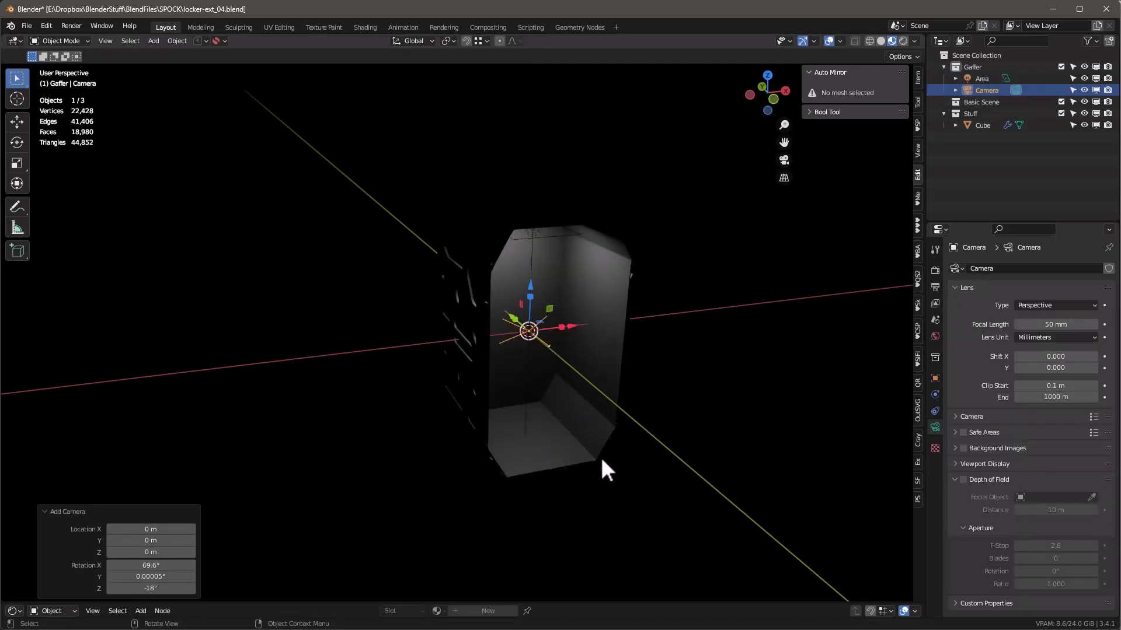
key("ctrl+alt+KP_0")
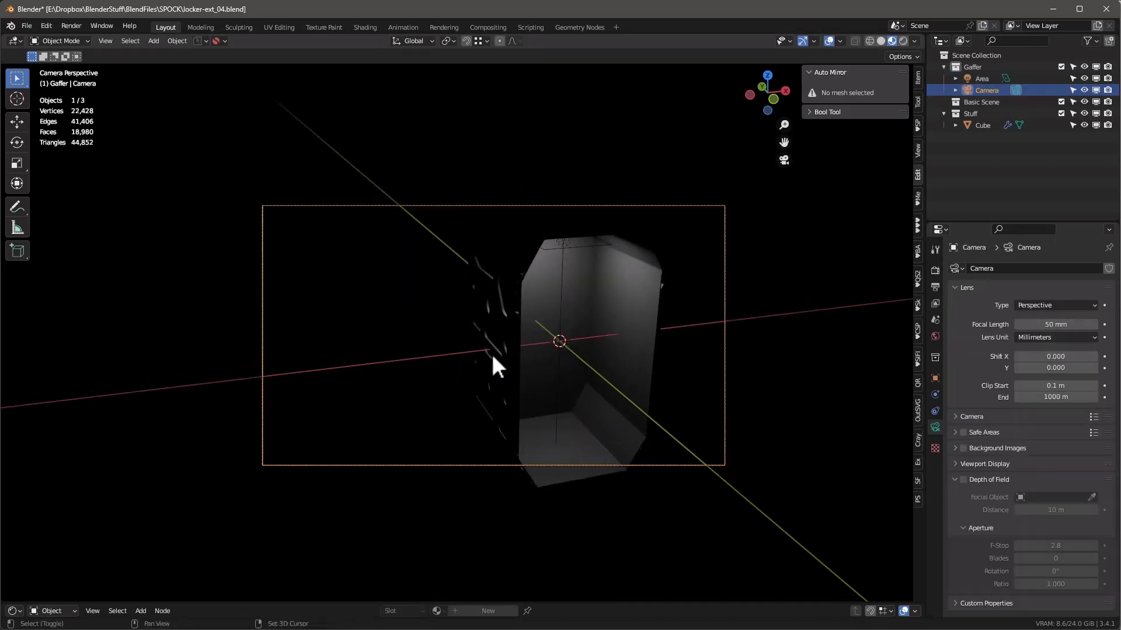
key("Home")
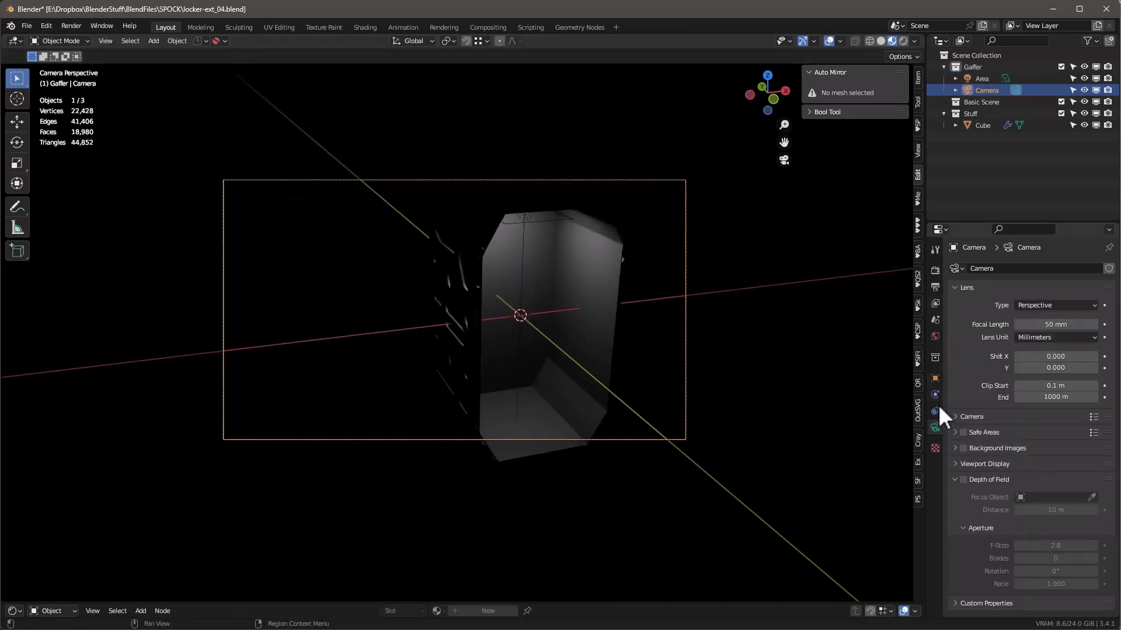
Step: Set the horizontal render resolution to 768 px for a portrait camera frame
left_click(934, 288)
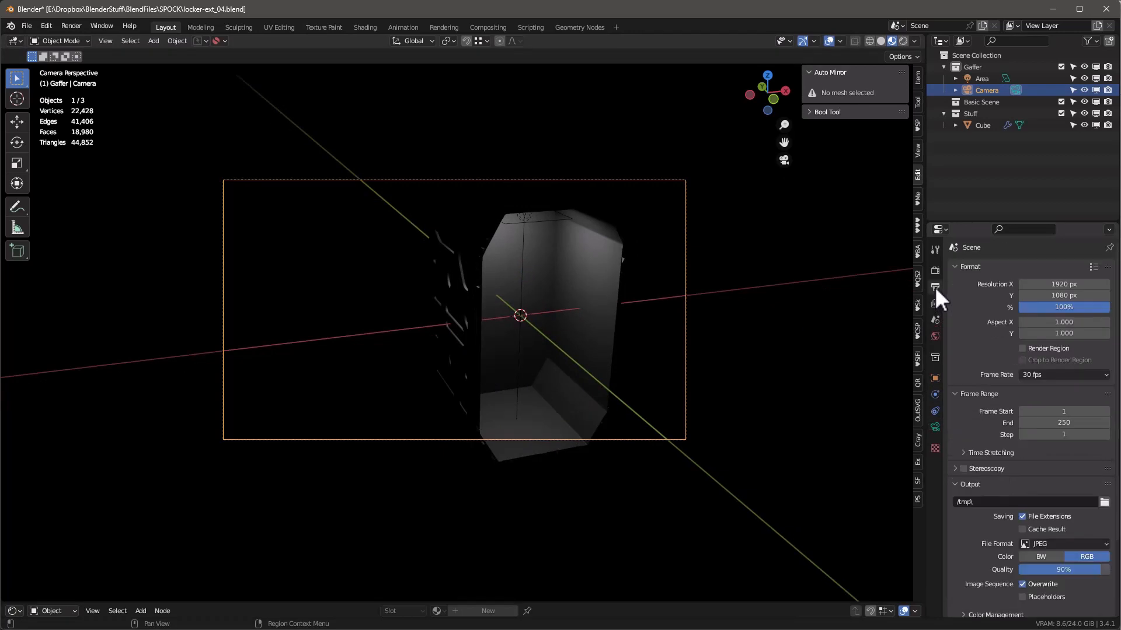
left_click(1057, 286)
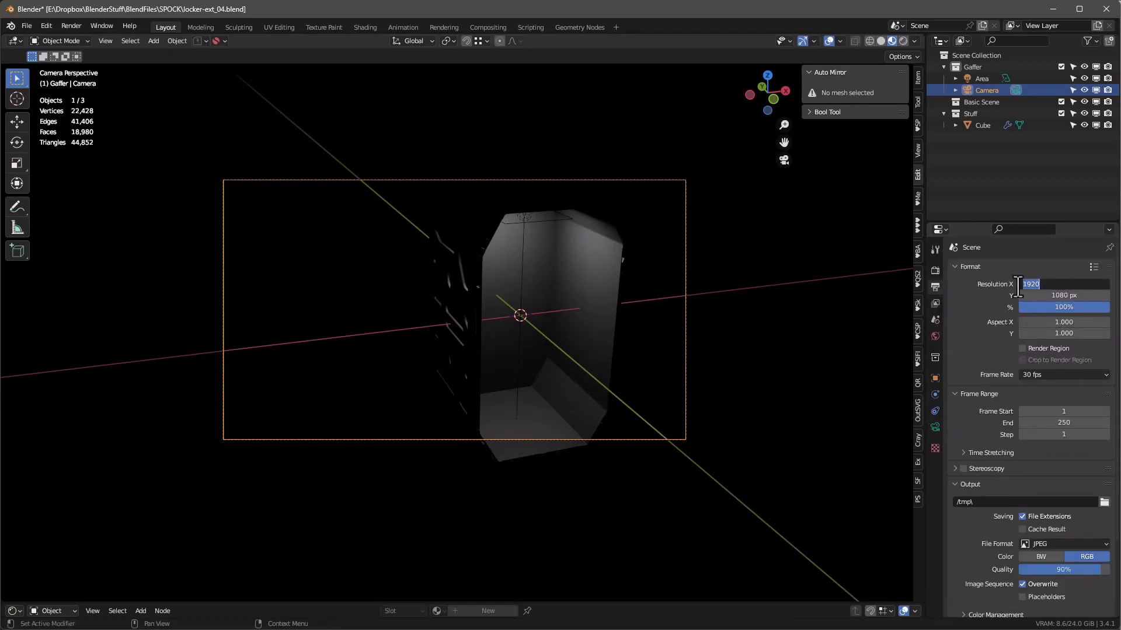
type("768")
key("Return")
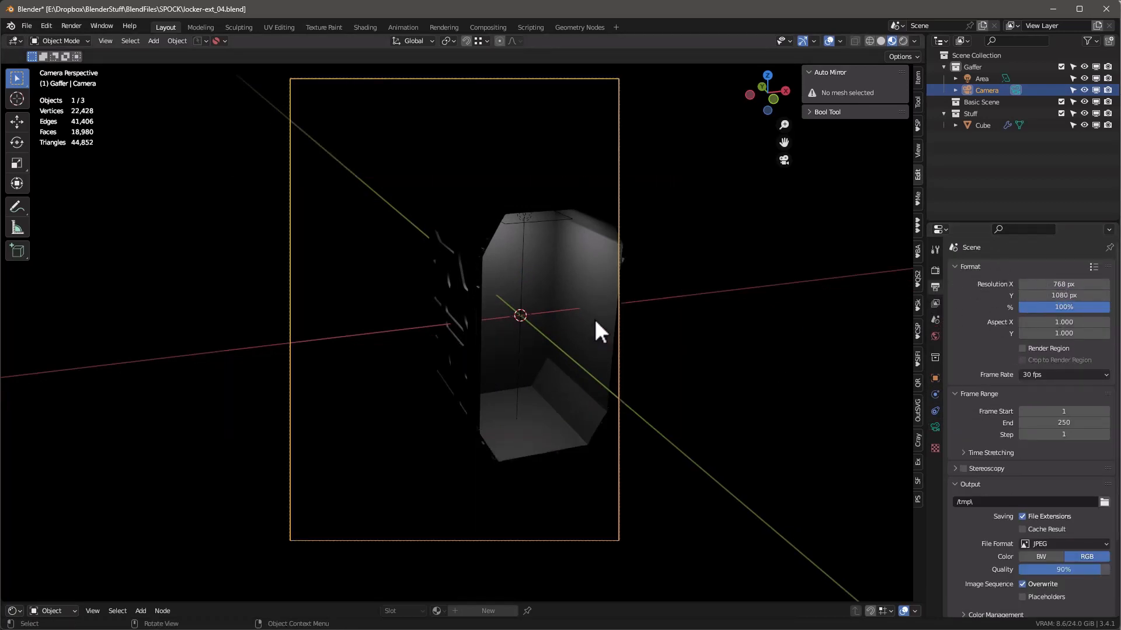
Step: Reframe the camera closer so the whole locker sits centred in the portrait frame, and return to the camera view
scroll(595, 319, "down", 2)
scroll(566, 307, "up", 2)
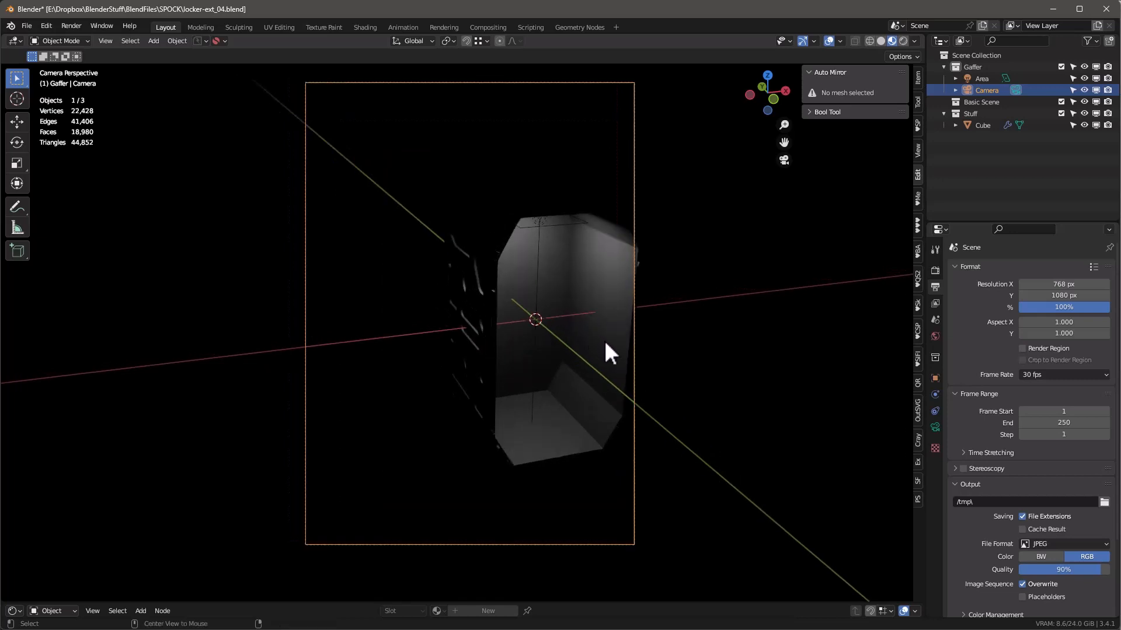
key("shift+l")
middle_click_drag(572, 324, 508, 301)
scroll(504, 307, "up", 2)
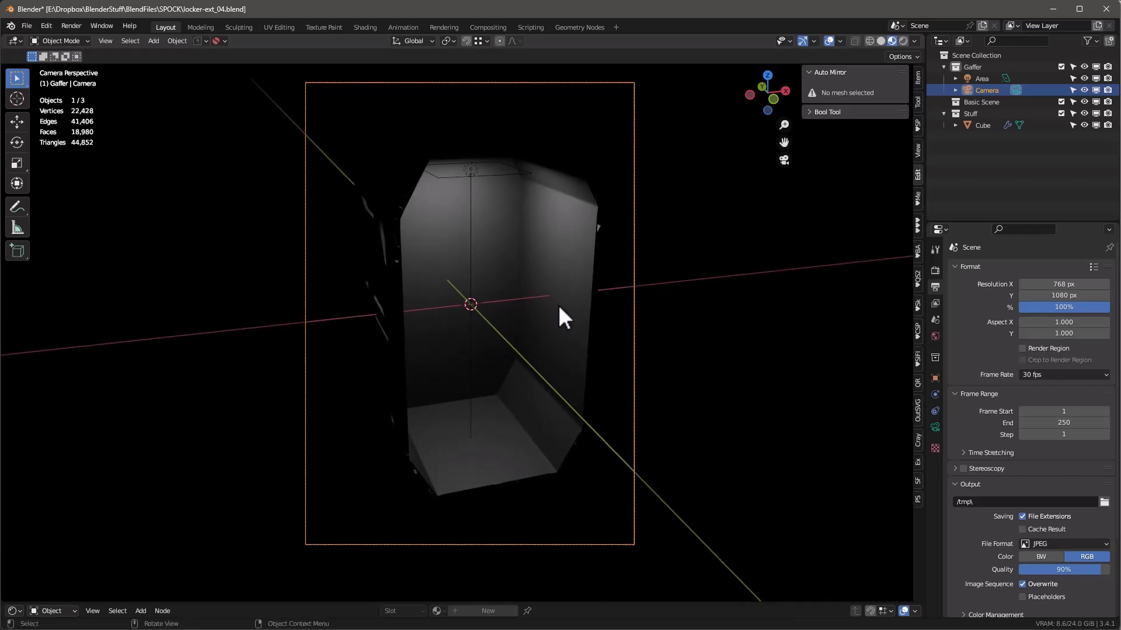
middle_click_drag(566, 306, 572, 312)
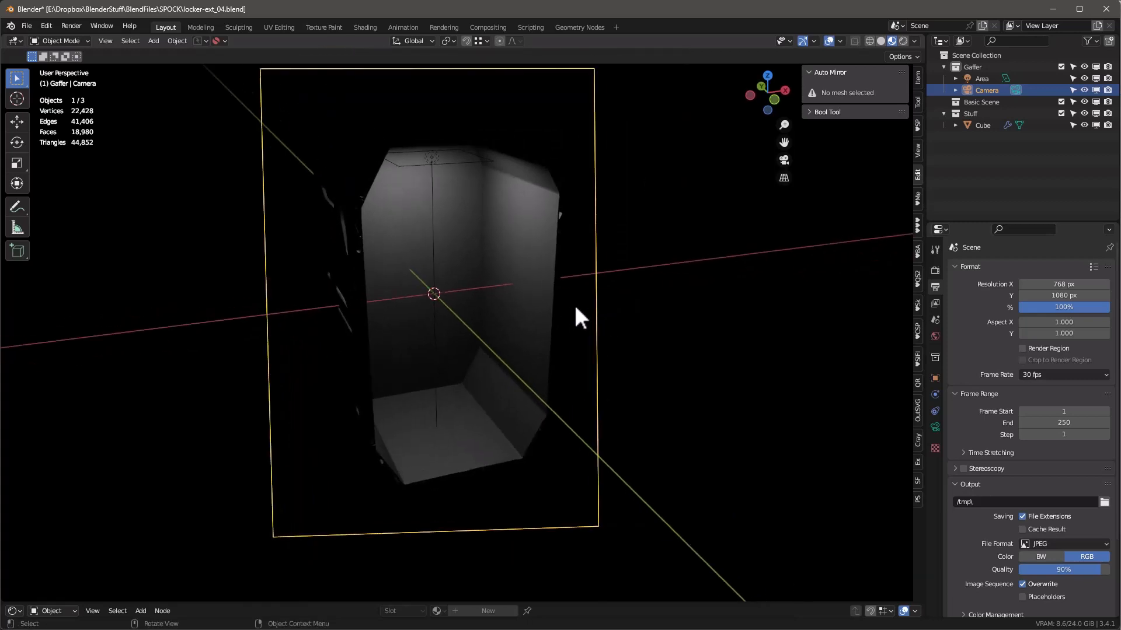
key("KP_0")
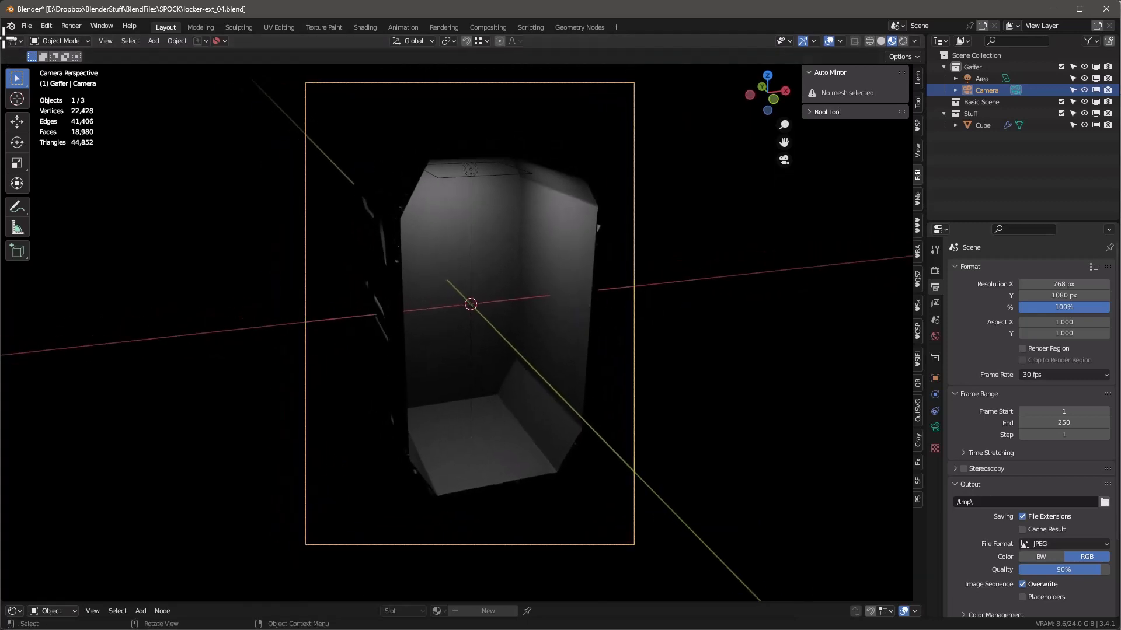
Step: Split the 3D viewport vertically and turn the new area into a wireframe quad view without the sidebar
left_click_drag(4, 36, 461, 112)
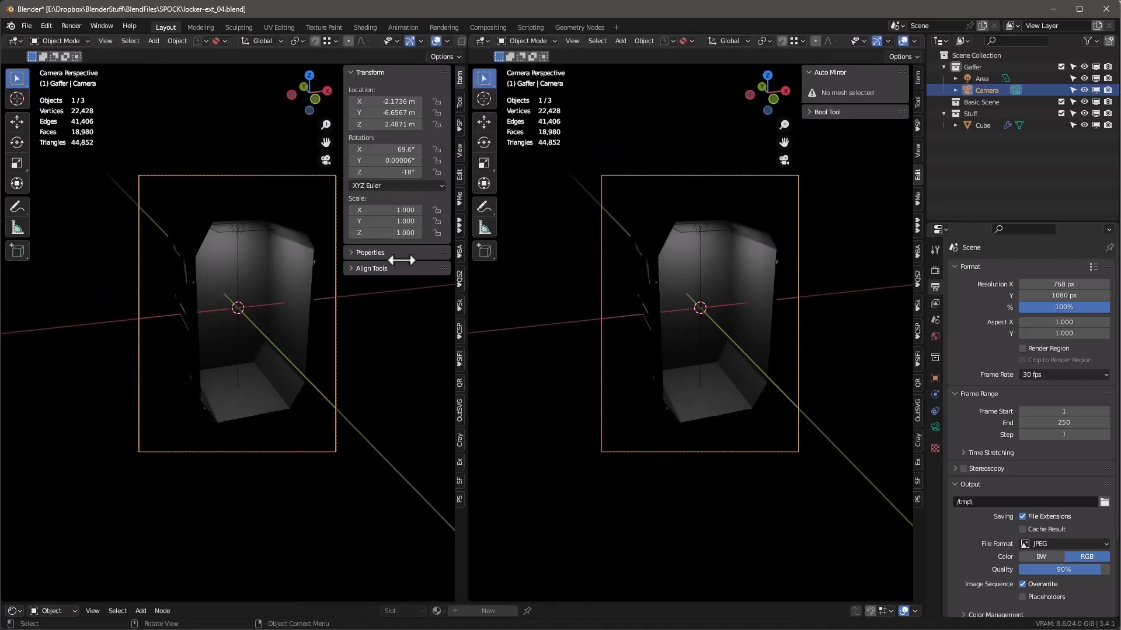
key("n")
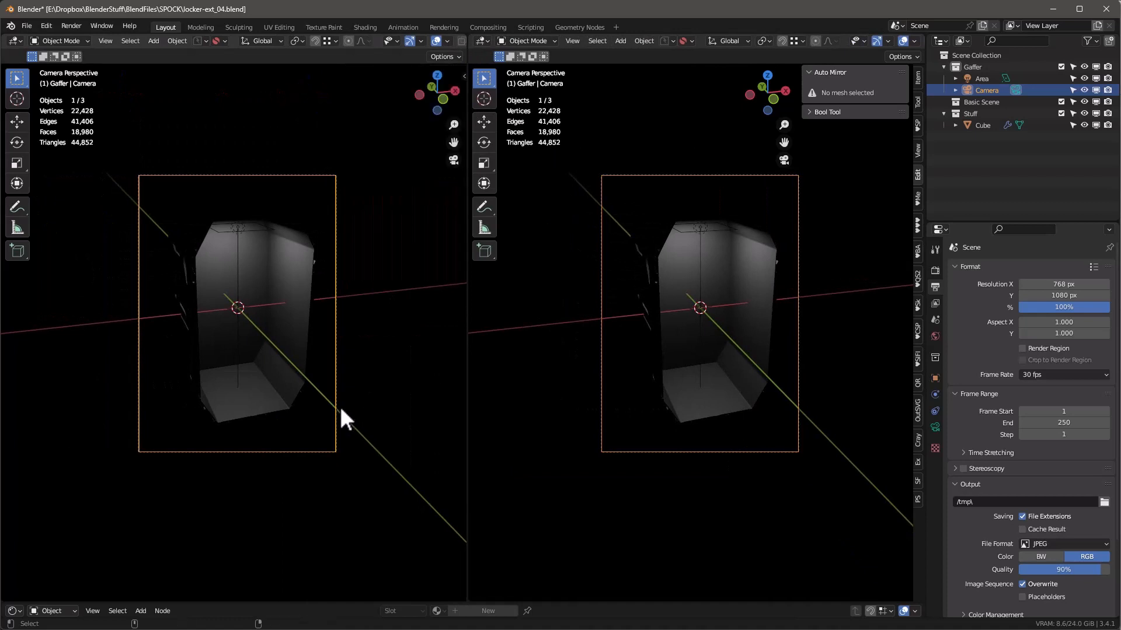
key("ctrl+alt+q")
key("shift+z")
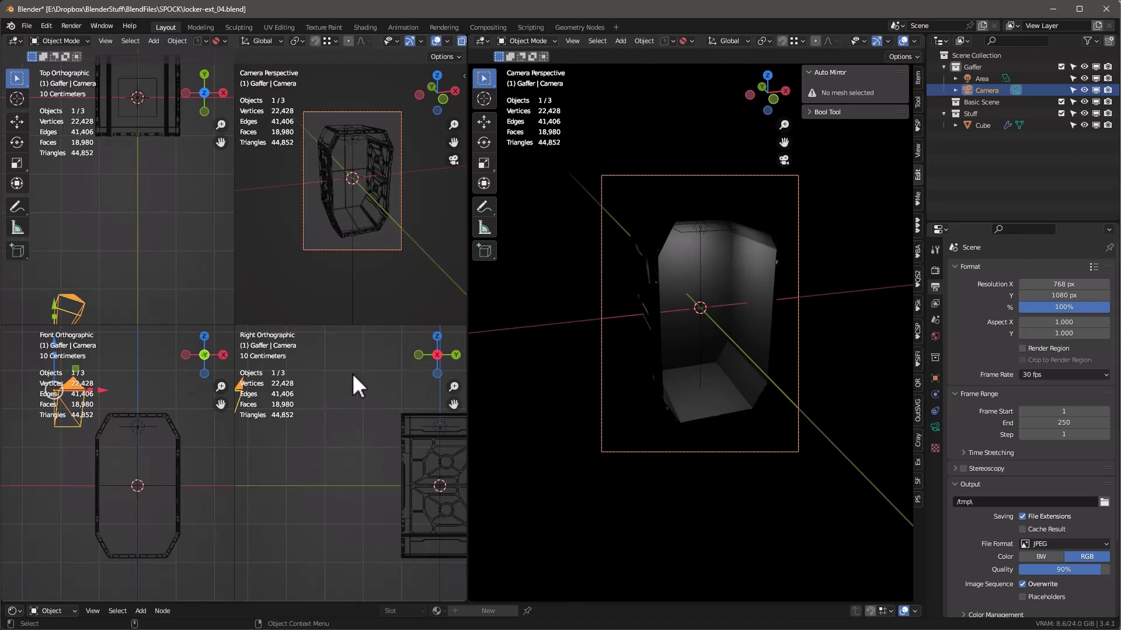
Step: Raise the locker's interior area light about 0.06 m and move it about 0.12 m toward the back along Y
left_click(144, 429)
left_click_drag(143, 394, 144, 391)
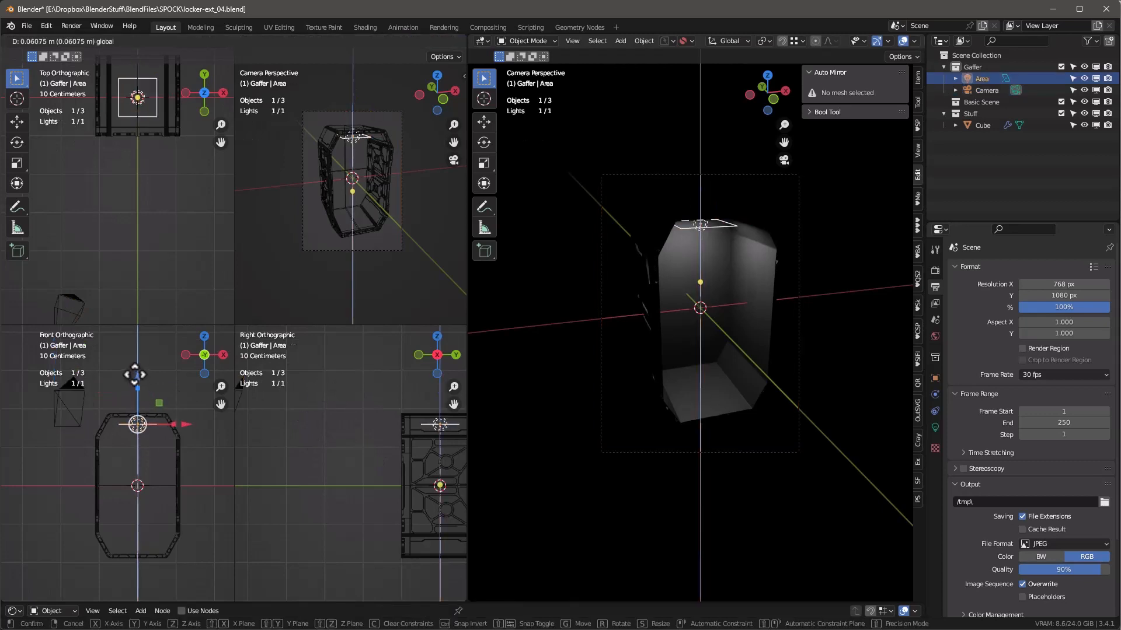
middle_click_drag(313, 436, 282, 444, "shift")
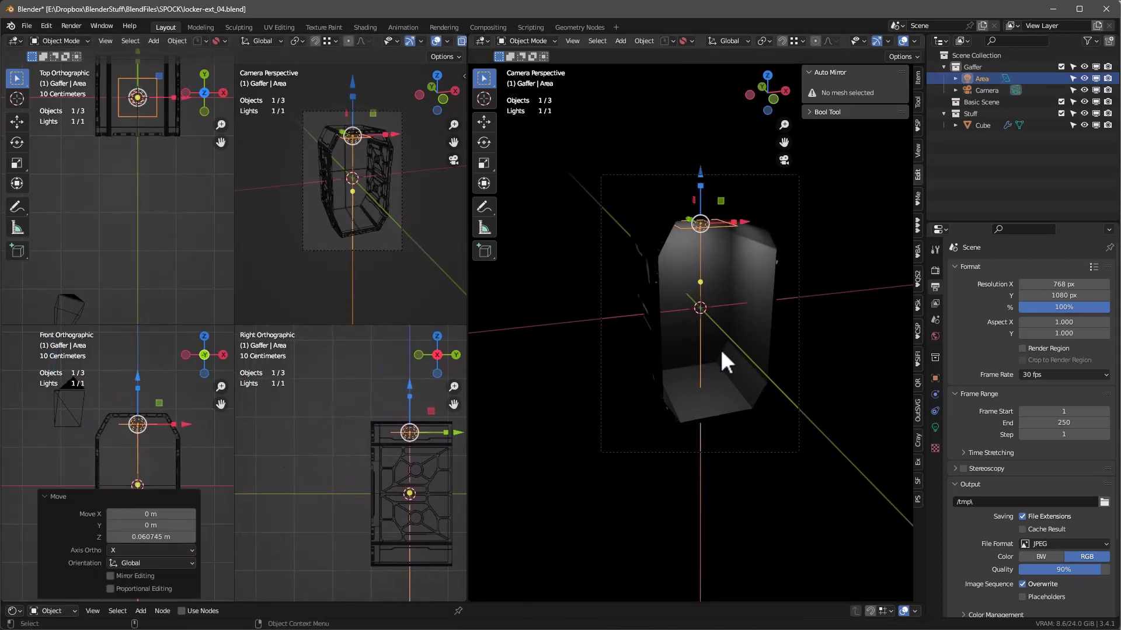
middle_click_drag(154, 169, 159, 223, "shift")
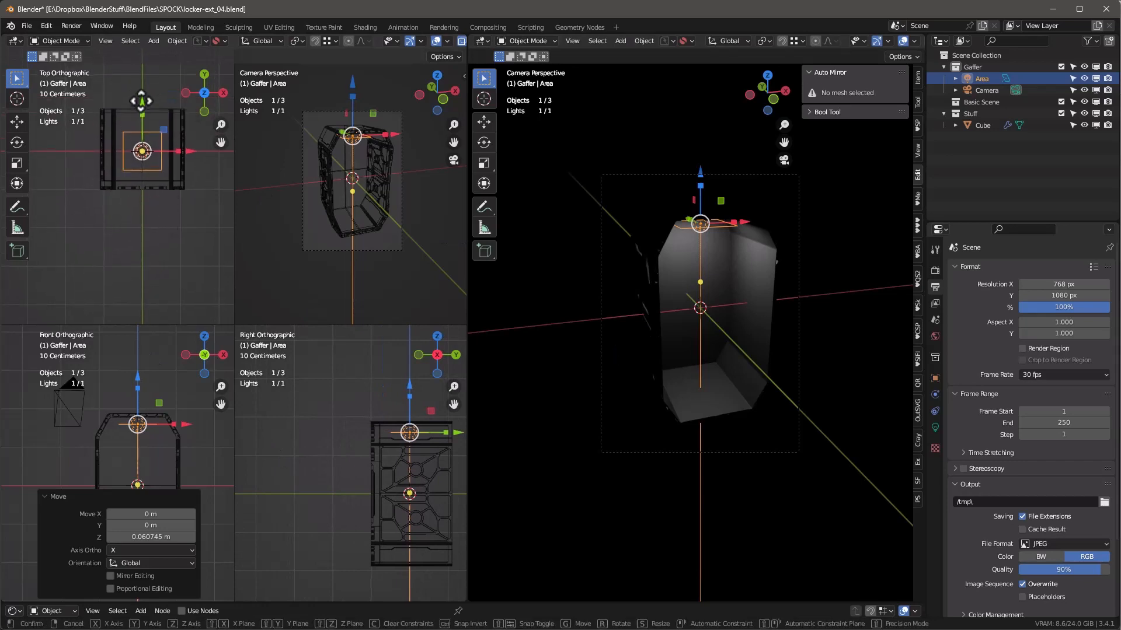
left_click_drag(142, 104, 153, 110)
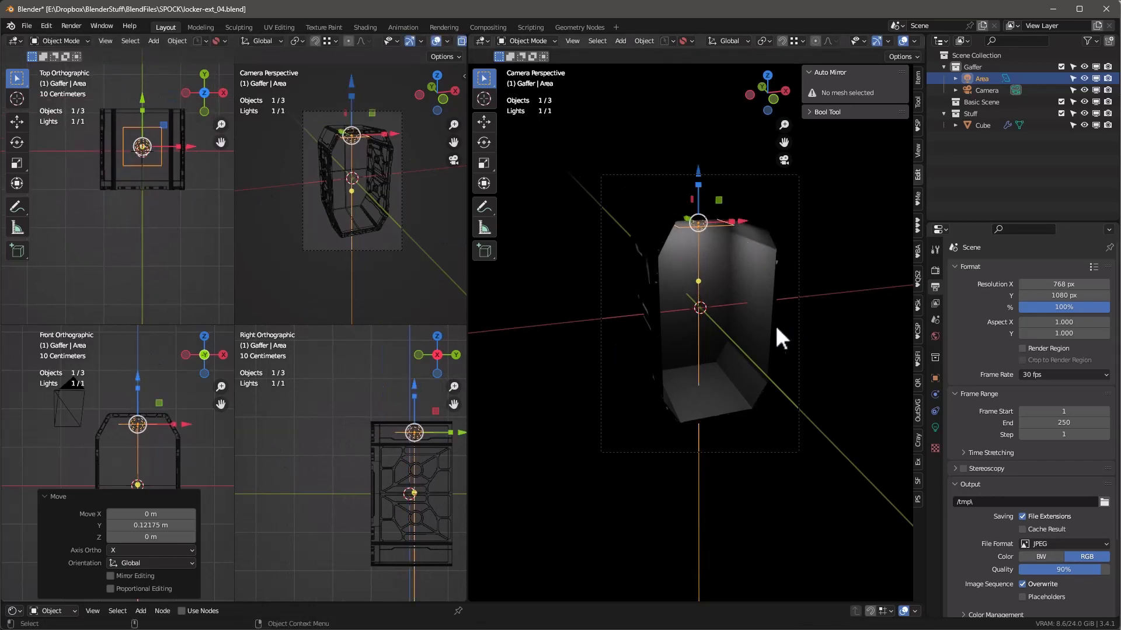
Step: Set the interior area light's power to 150 W
left_click(935, 428)
left_click(1033, 348)
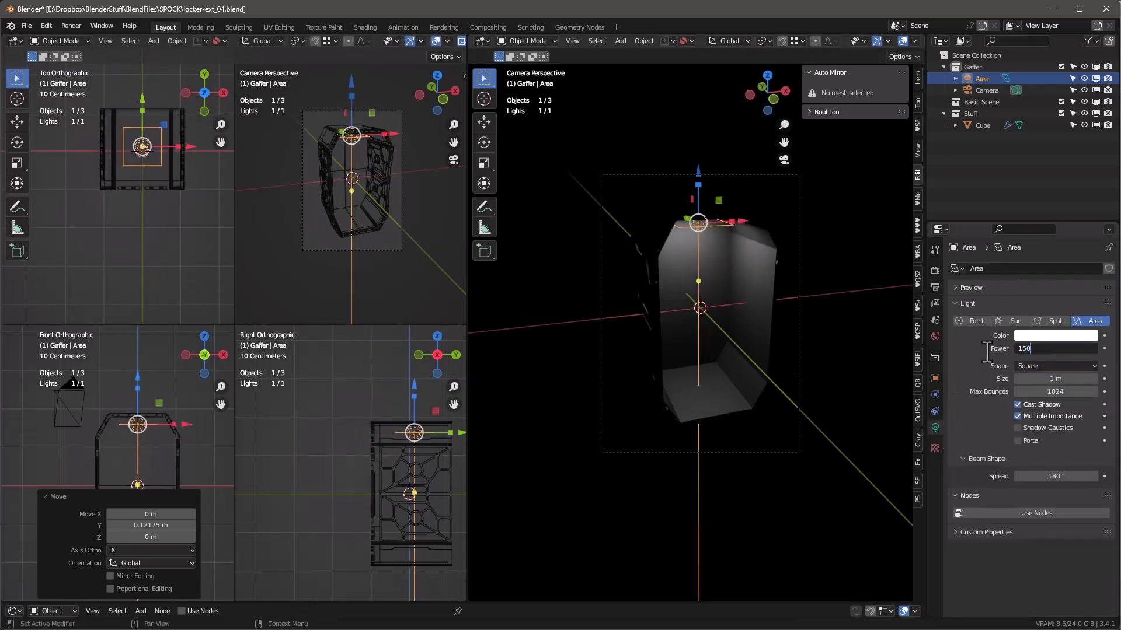
type("150")
key("Return")
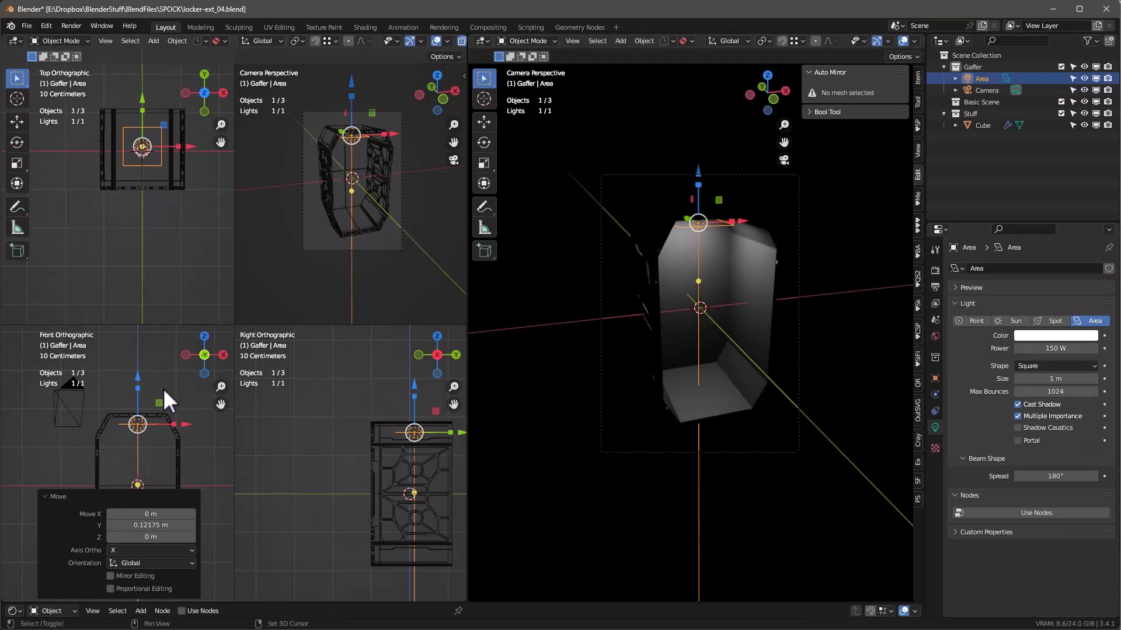
Step: Duplicate the area light about 0.8 m upward, then shift the copy about -4.19 m in X and 2.68 m in Y
key("shift+d")
key("z")
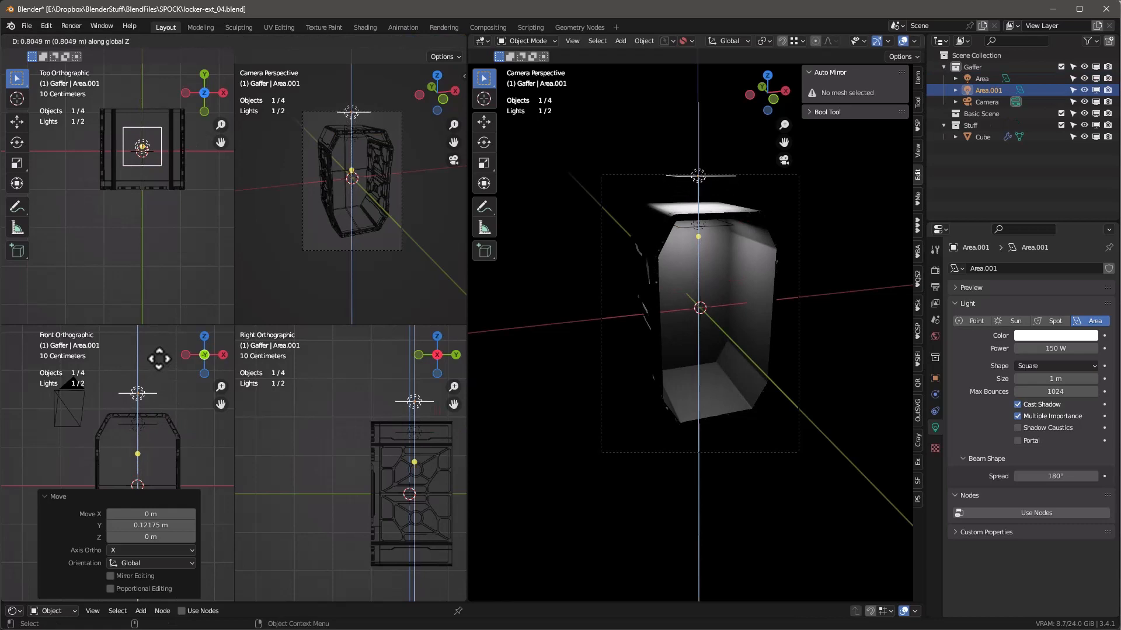
left_click(159, 359)
scroll(155, 267, "down", 6)
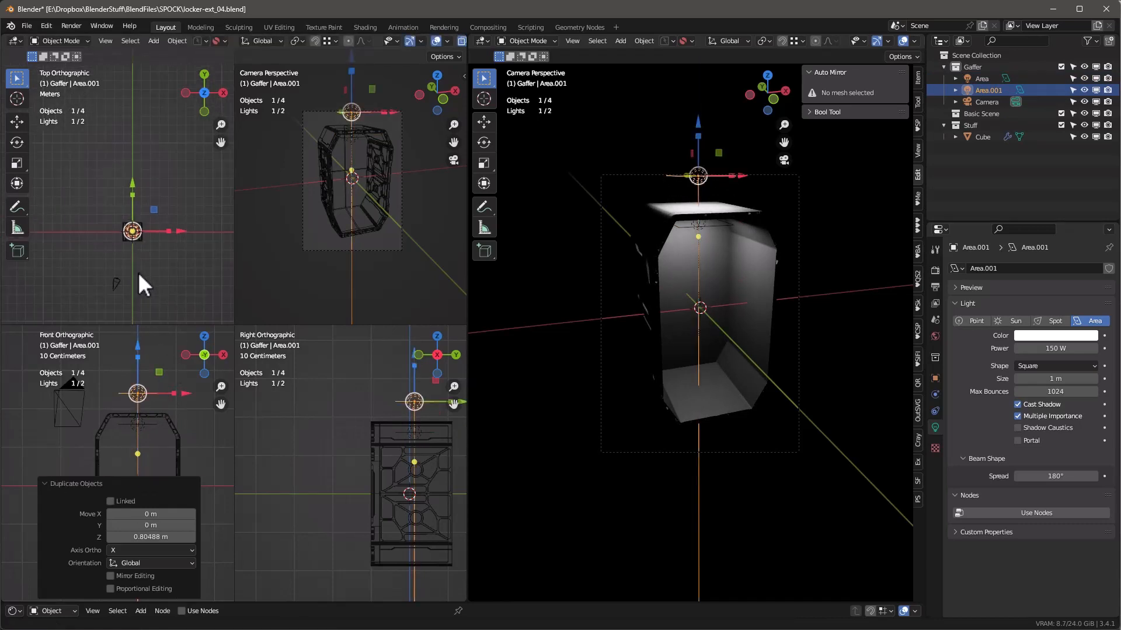
left_click(97, 211)
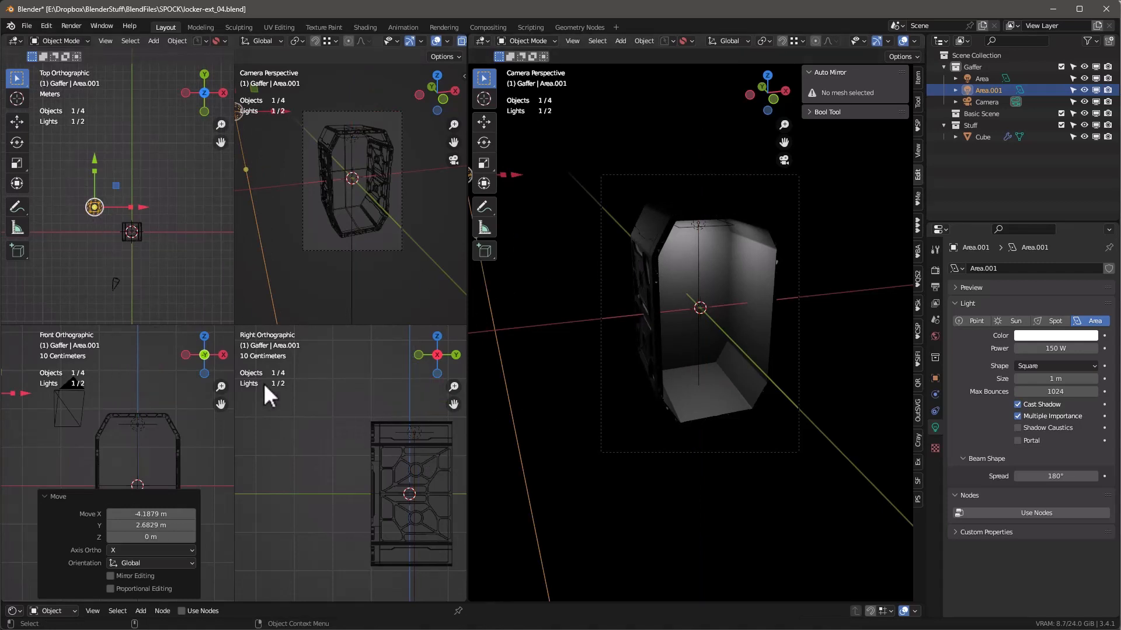
Step: Rotate the duplicated area light so that it aims diagonally down at the locker
scroll(357, 435, "down", 4)
scroll(110, 461, "down", 4)
key("r")
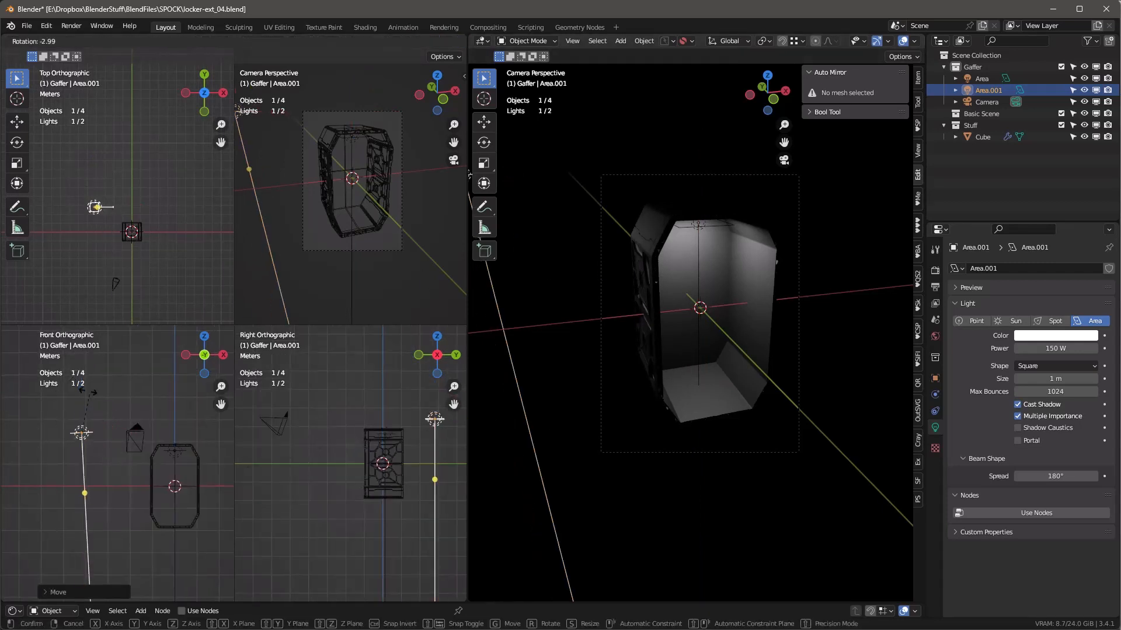
left_click(56, 377)
key("shift+t")
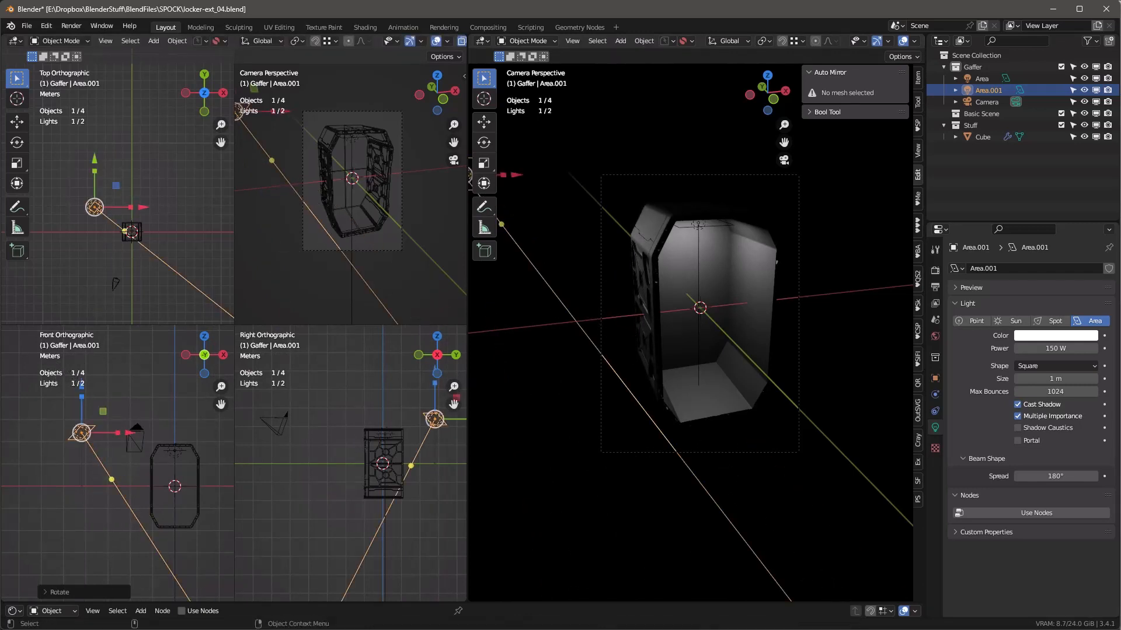
Step: Apply the sy_dark_annodized_matte material from the KIT OPS KO-Metal pack to the locker
left_click(666, 229)
left_click(917, 225)
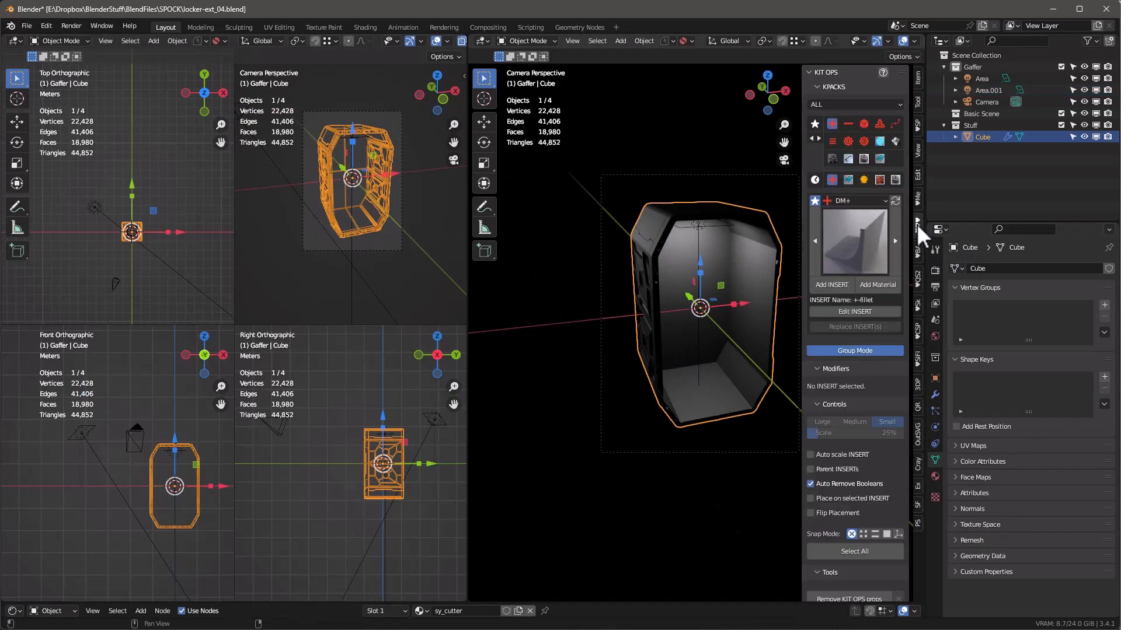
left_click(895, 141)
left_click(856, 237)
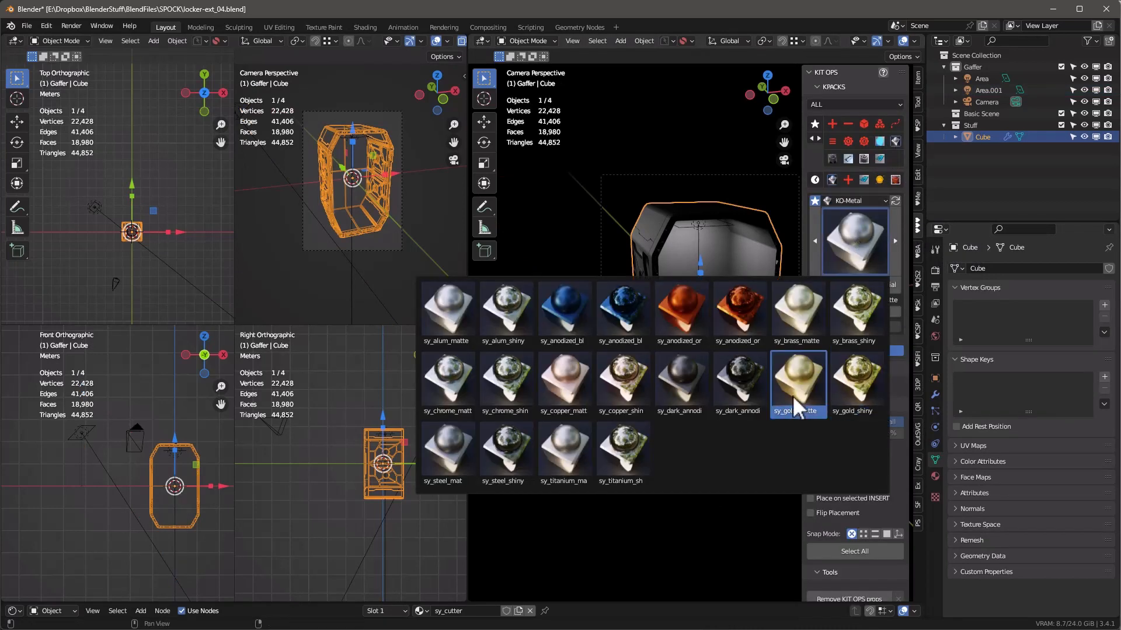
left_click(688, 379)
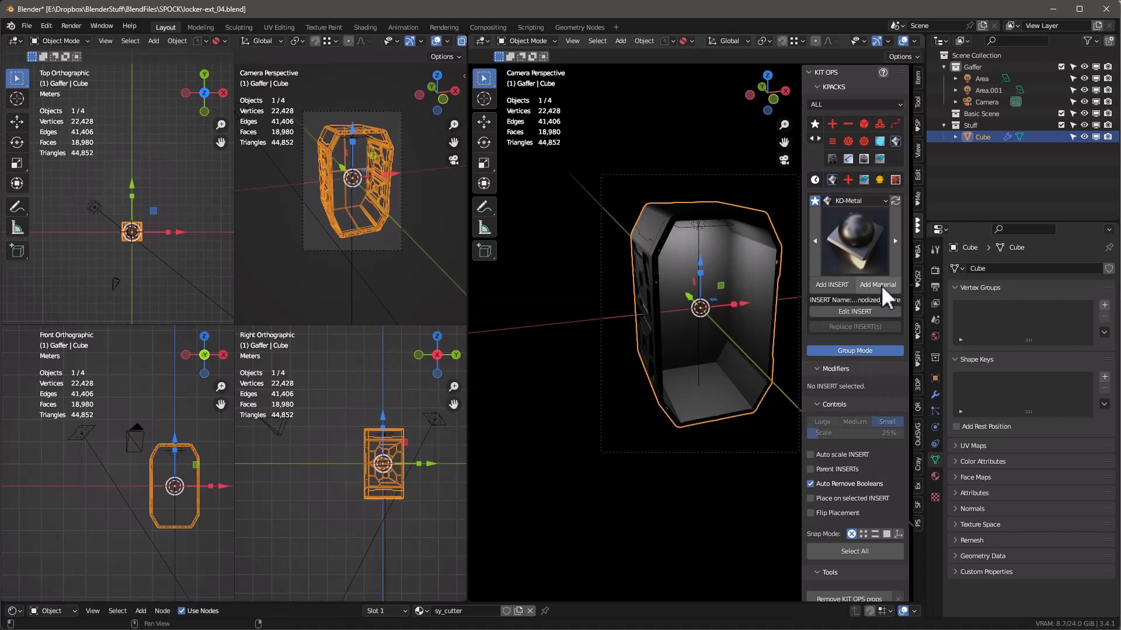
left_click(881, 285)
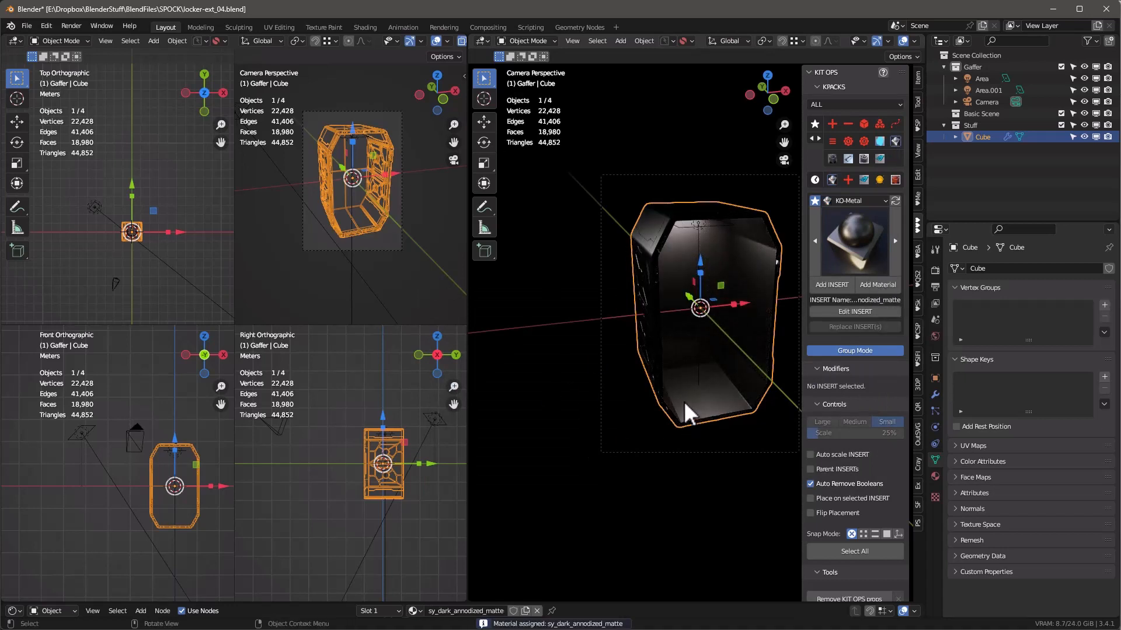
Step: In face editing, select the locker's large interior faces: back wall, side wall, angled corner panel, ceiling and adjoining front strips
key("Tab")
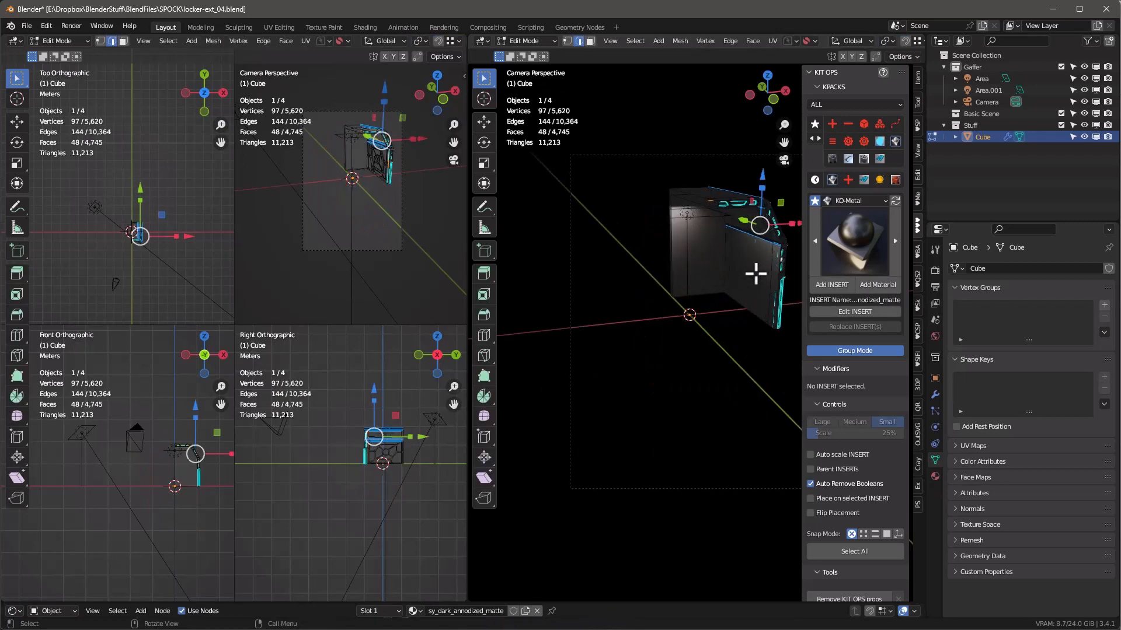
left_click(750, 268)
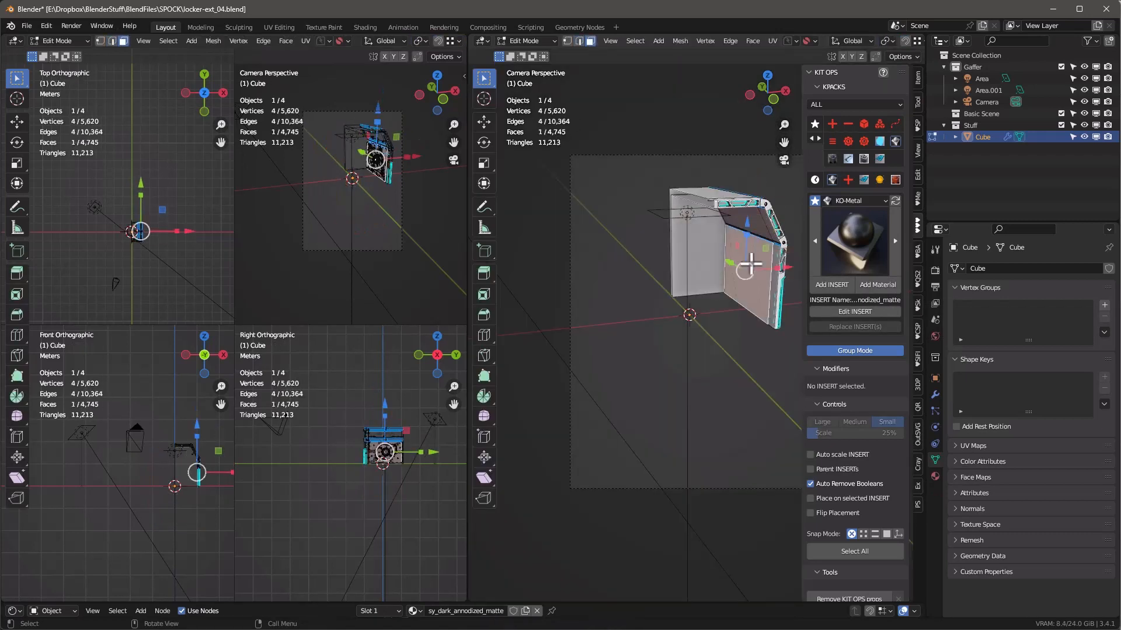
middle_click_drag(750, 268, 699, 320, "shift")
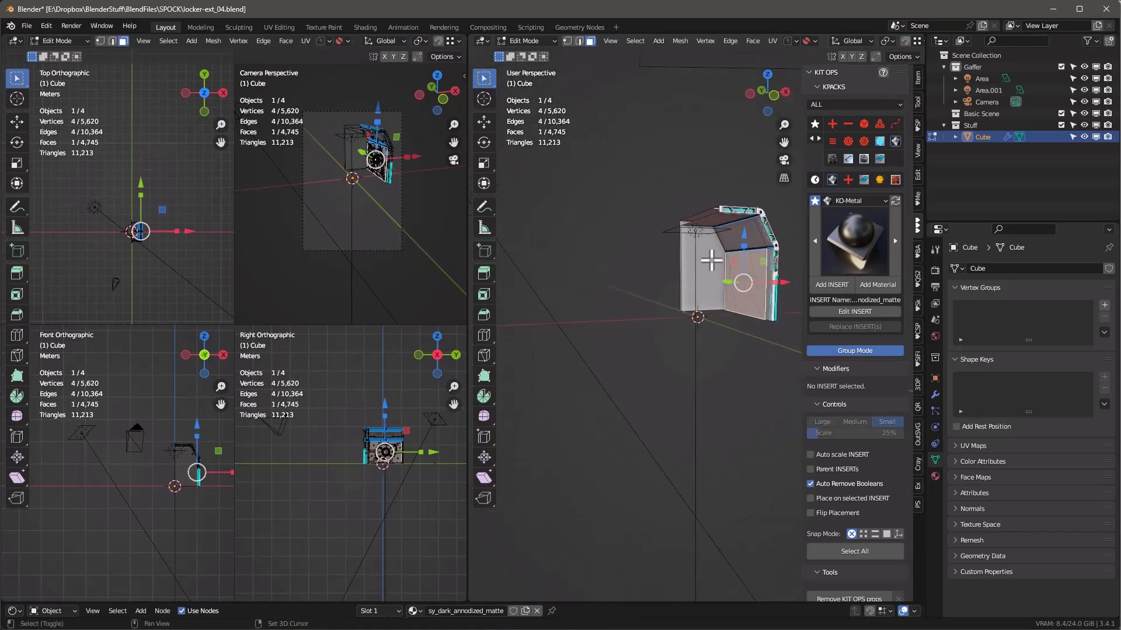
left_click(712, 262, "shift")
left_click(747, 234, "shift")
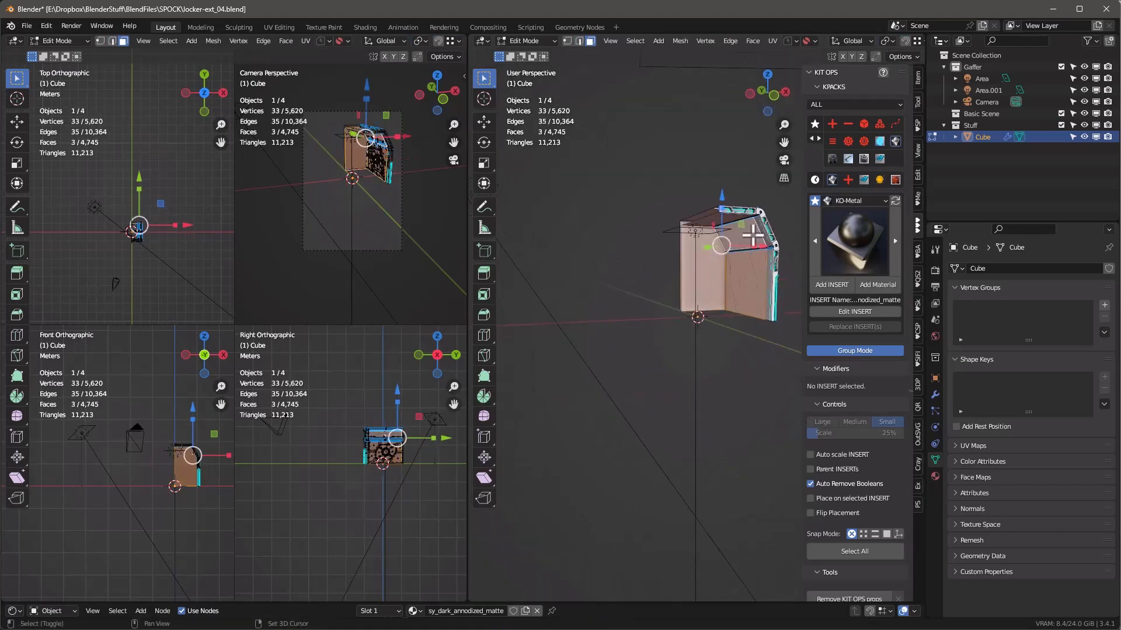
scroll(766, 233, "up", 2)
scroll(768, 233, "up", 2)
left_click(777, 289, "shift")
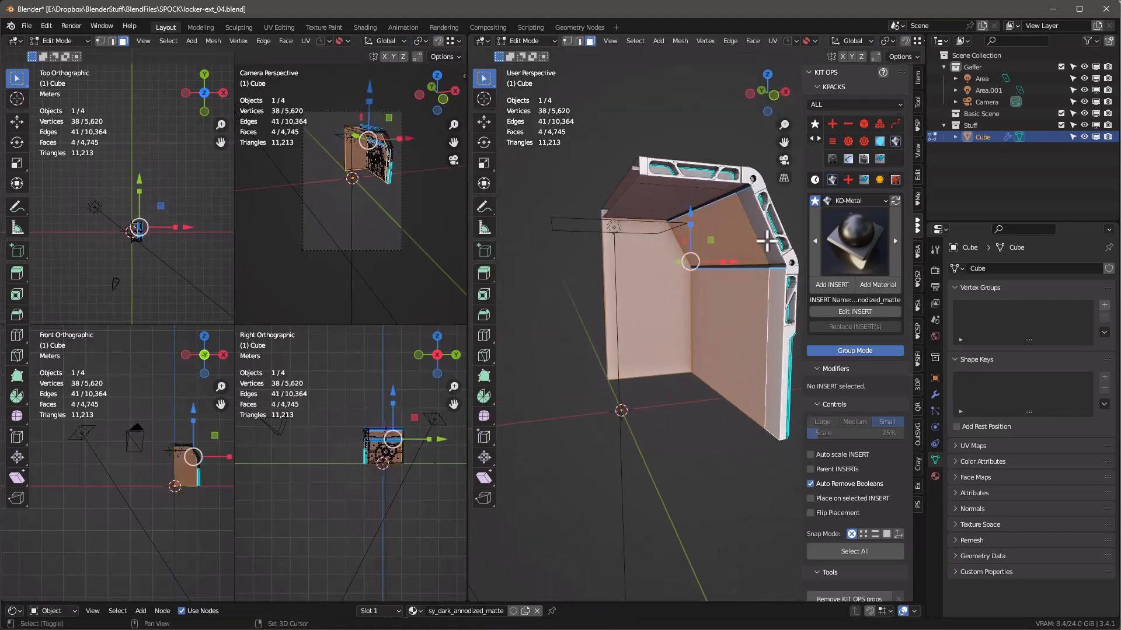
left_click(767, 241, "shift")
left_click(652, 202, "shift")
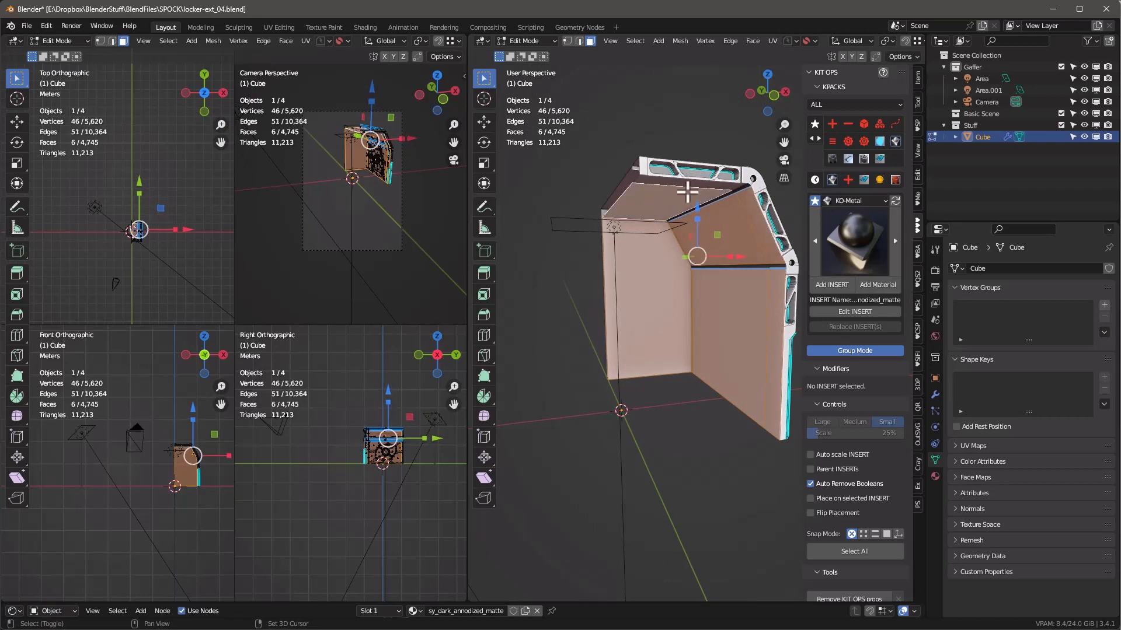
left_click(691, 185, "shift")
scroll(732, 255, "up", 1)
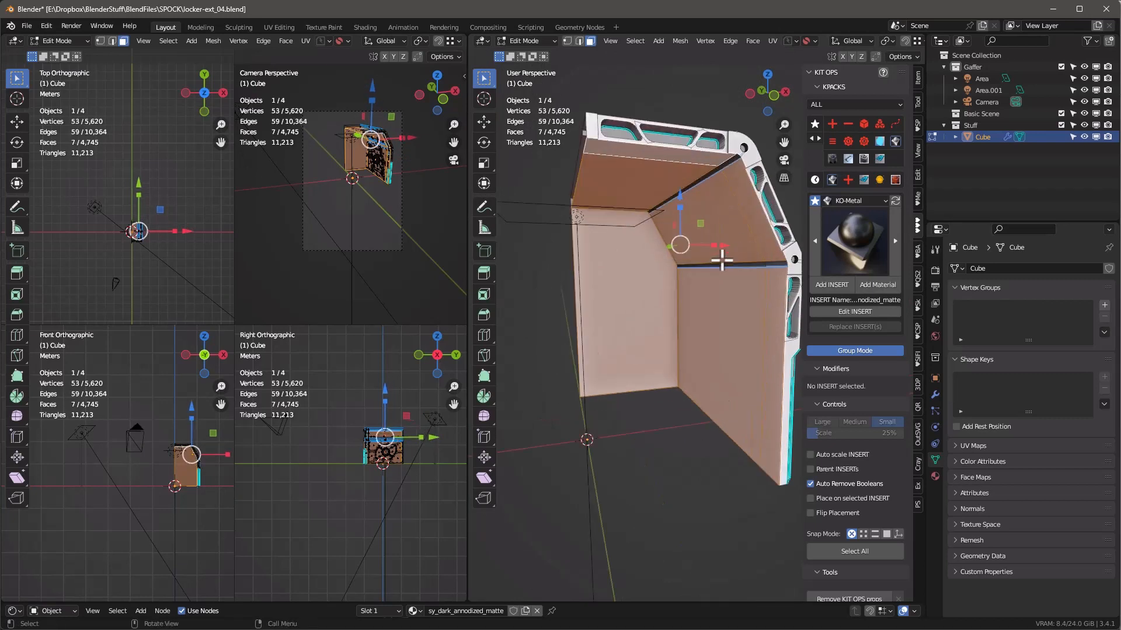
Step: Add the narrow bevel faces along the interior corner seams to the selection with Circle Select
key("c")
mouse_move(737, 254)
left_mouse_down()
mouse_move(739, 272)
mouse_move(769, 264)
mouse_move(710, 226)
mouse_move(716, 176)
mouse_move(731, 170)
left_mouse_up()
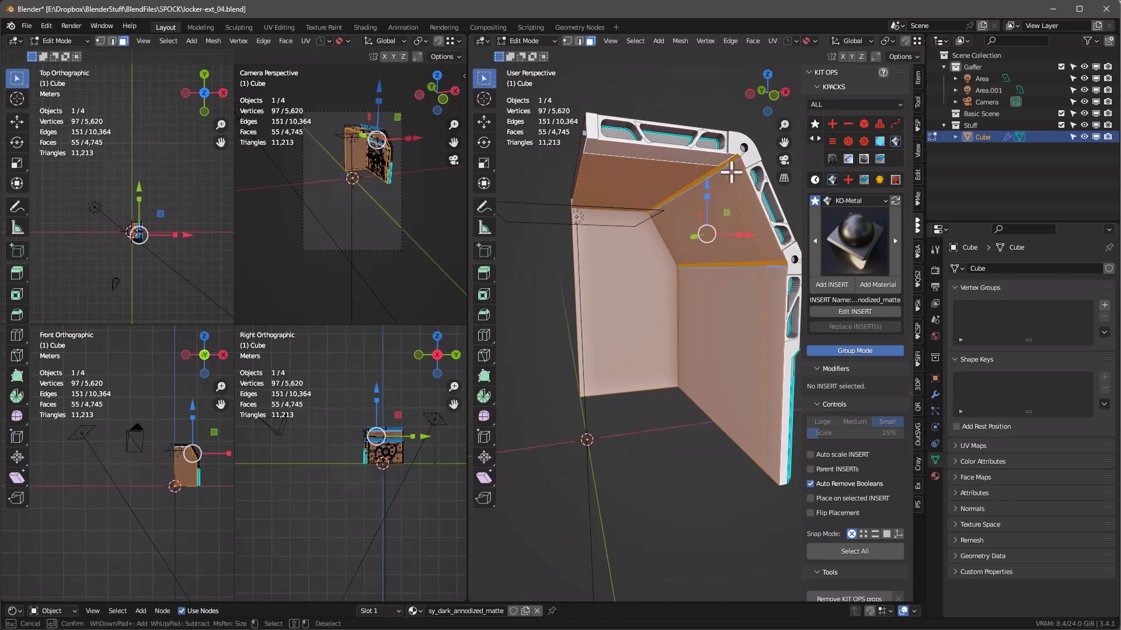
right_click(703, 219)
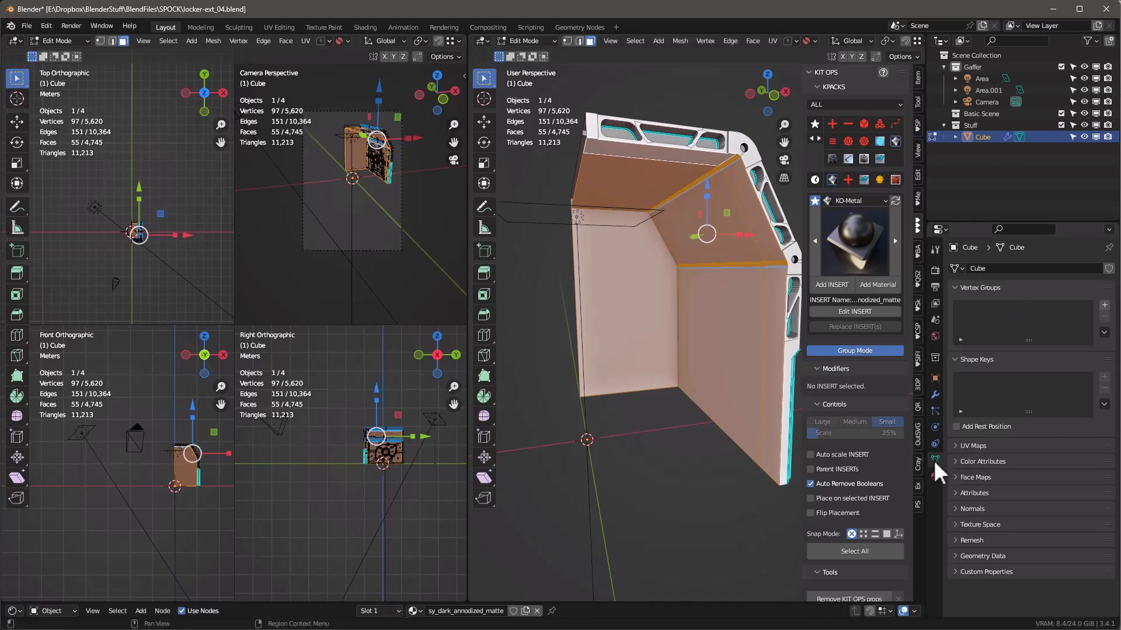
Step: Add a second material slot using sy_cutter, assign it to the selected interior faces, and return to Object Mode
left_click(935, 477)
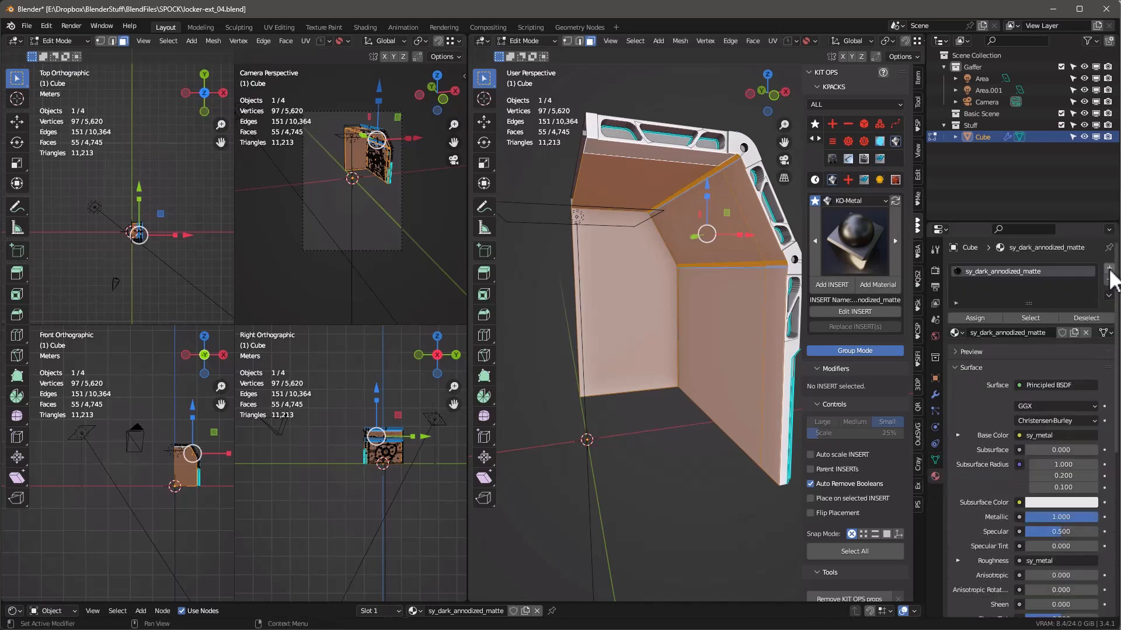
left_click(1108, 270)
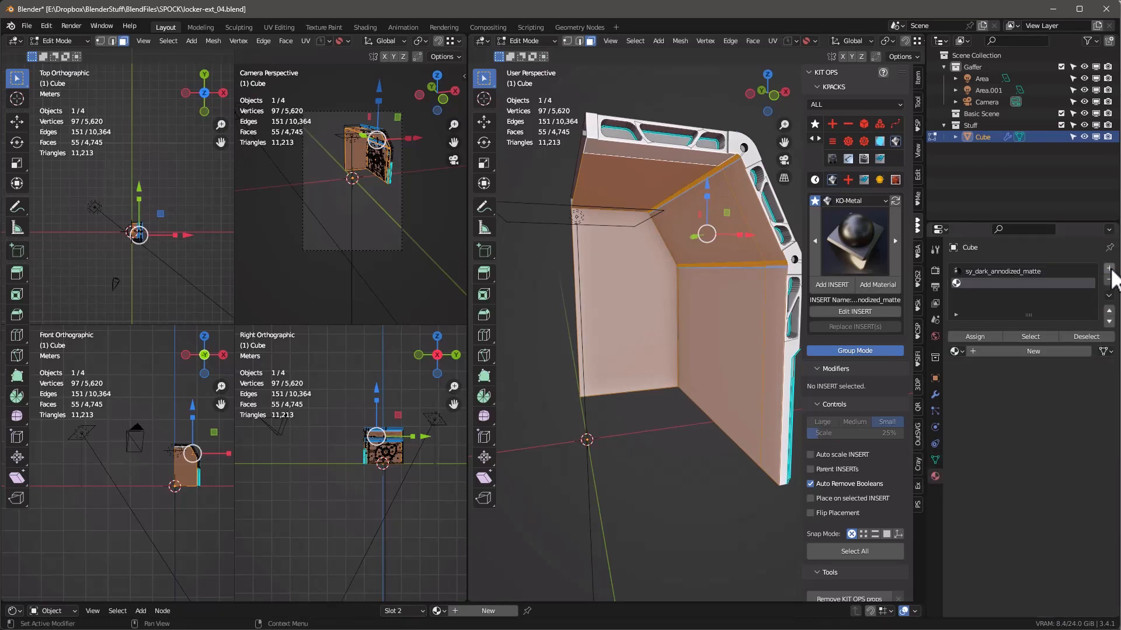
left_click(956, 352)
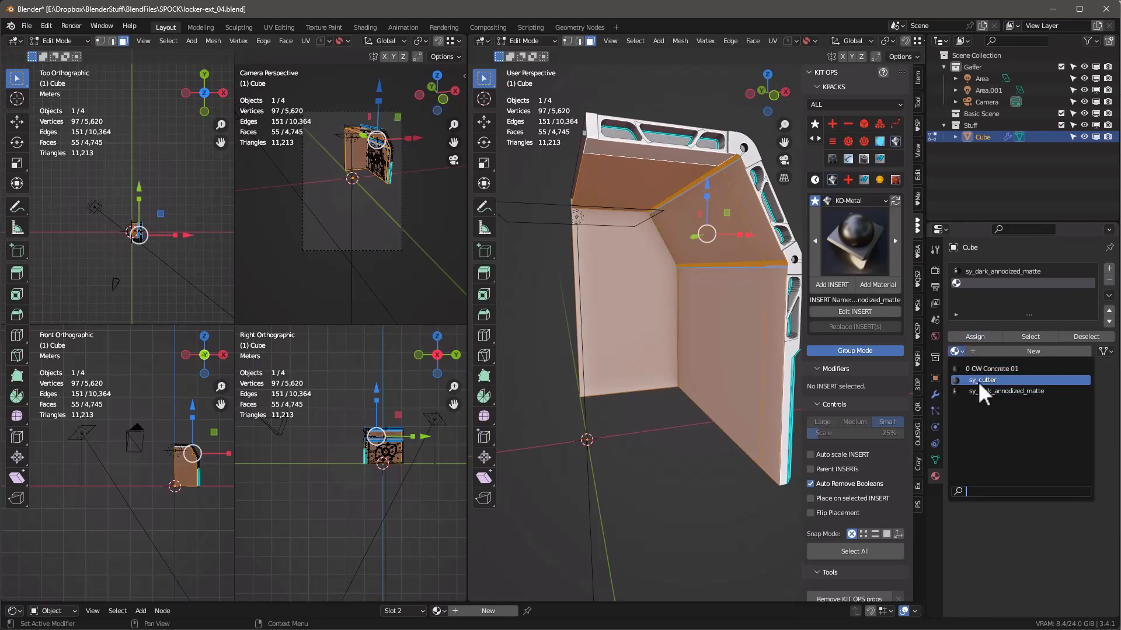
left_click(983, 381)
key("Tab")
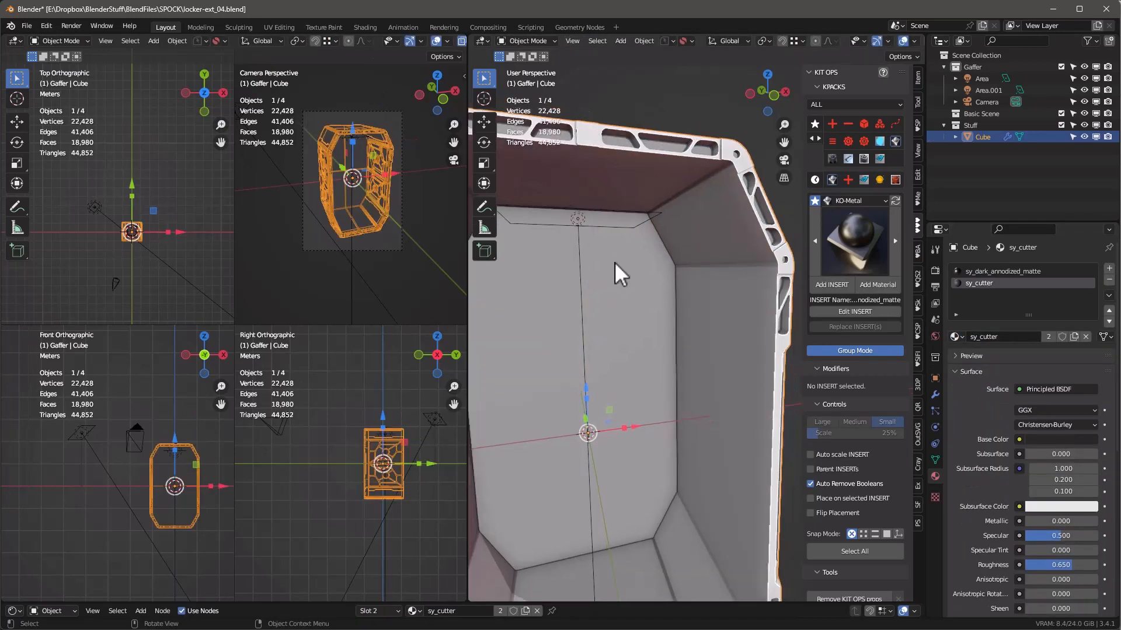
Step: Return to the camera view and show the locker in rendered shading, with overlays kept on
key("KP_0")
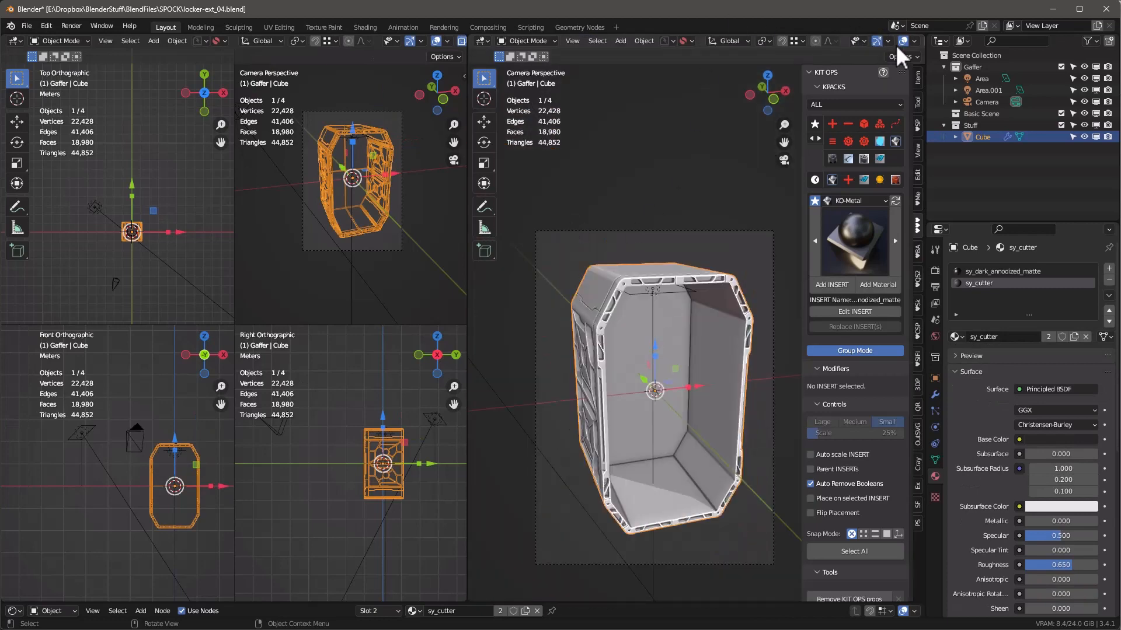
left_click(905, 39)
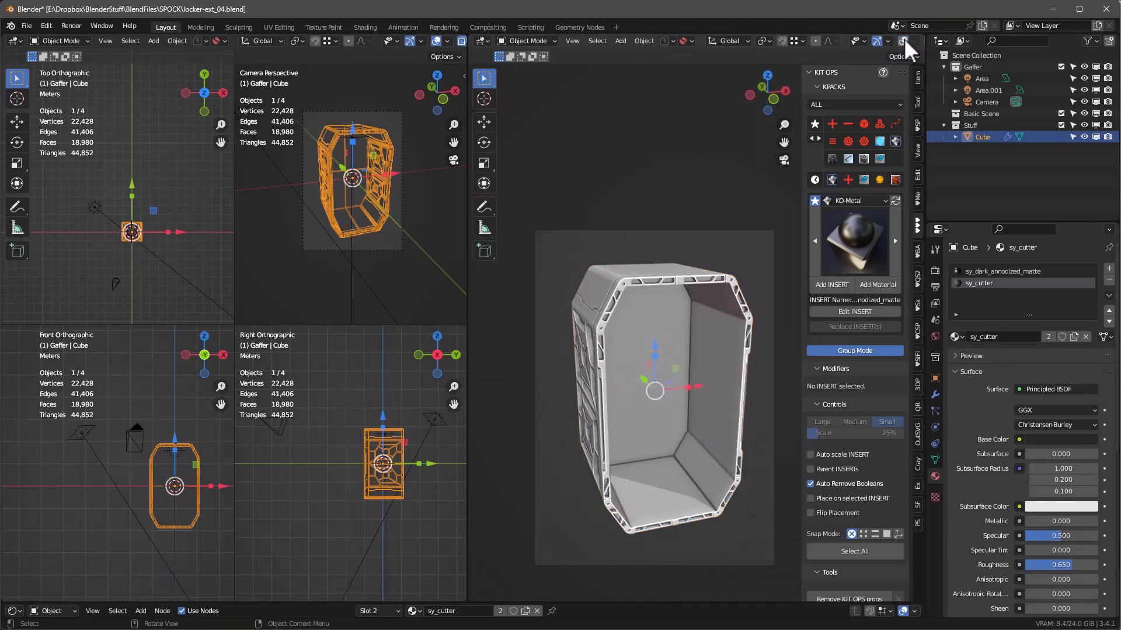
left_click(905, 40)
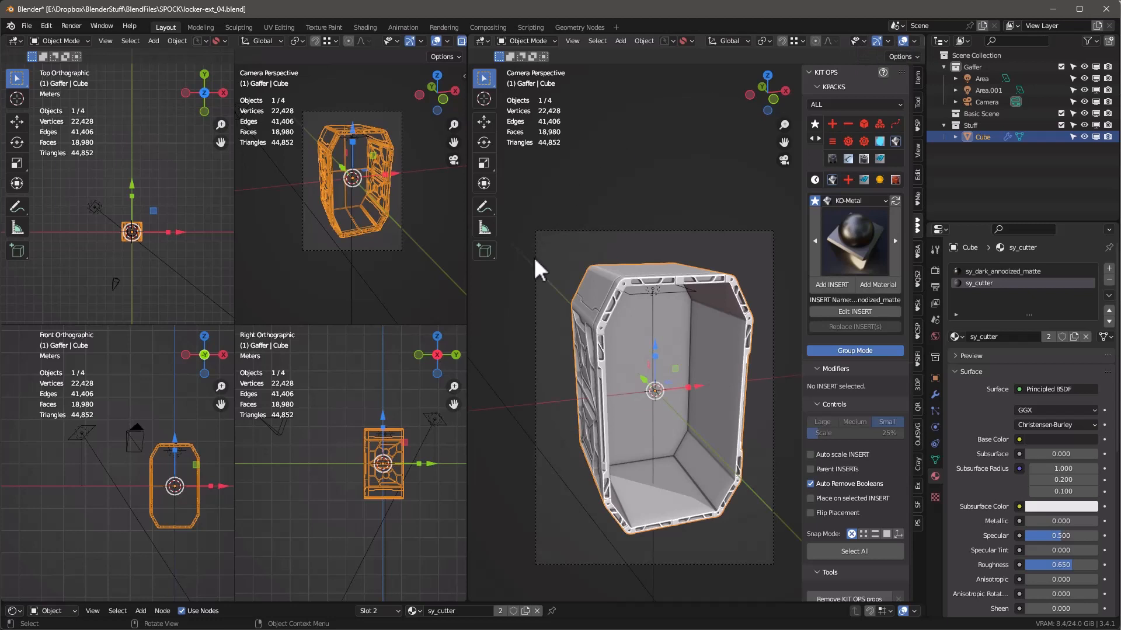
key("z")
left_click(552, 214)
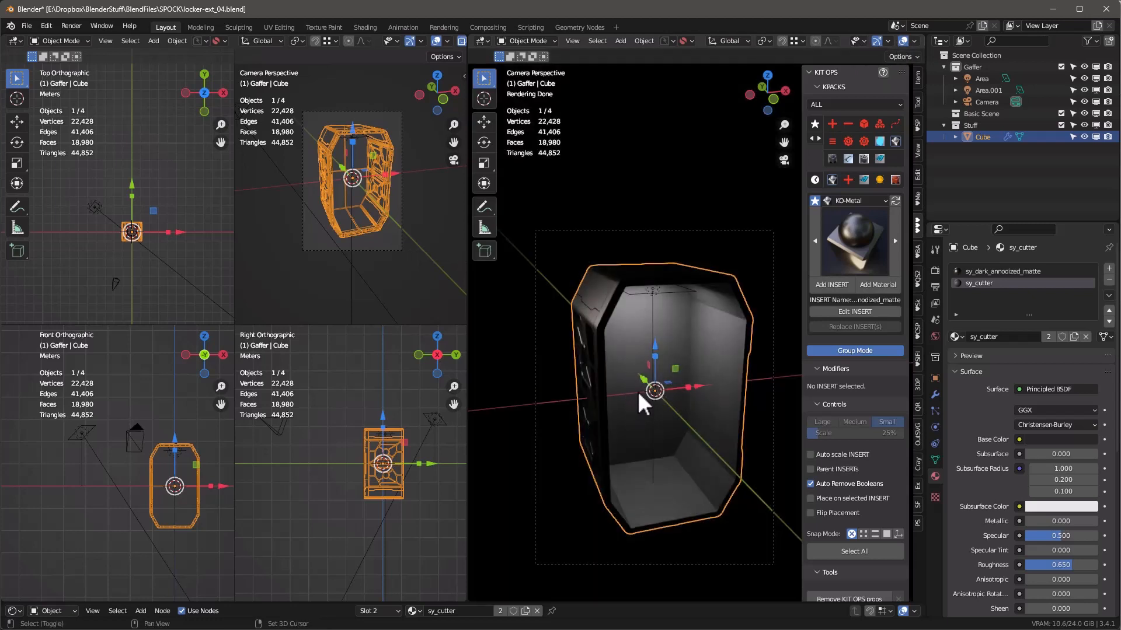
middle_click_drag(645, 406, 644, 351, "shift")
scroll(672, 365, "up", 1)
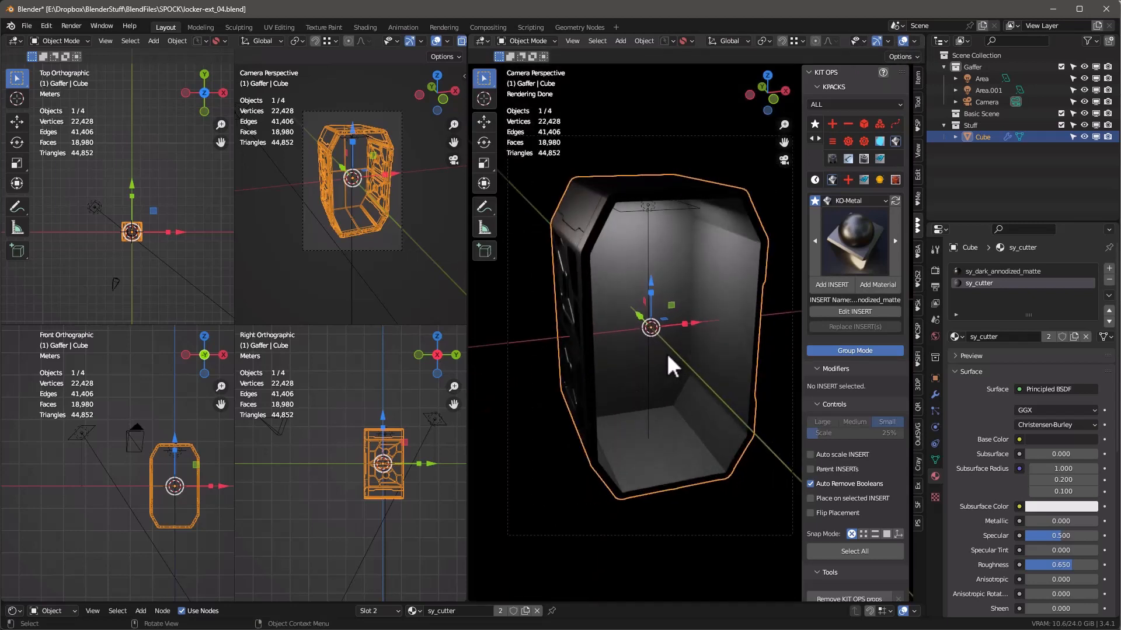
Step: Duplicate the locker's interior area light and place the copy outside, above and beside the locker's right side
left_click(95, 208)
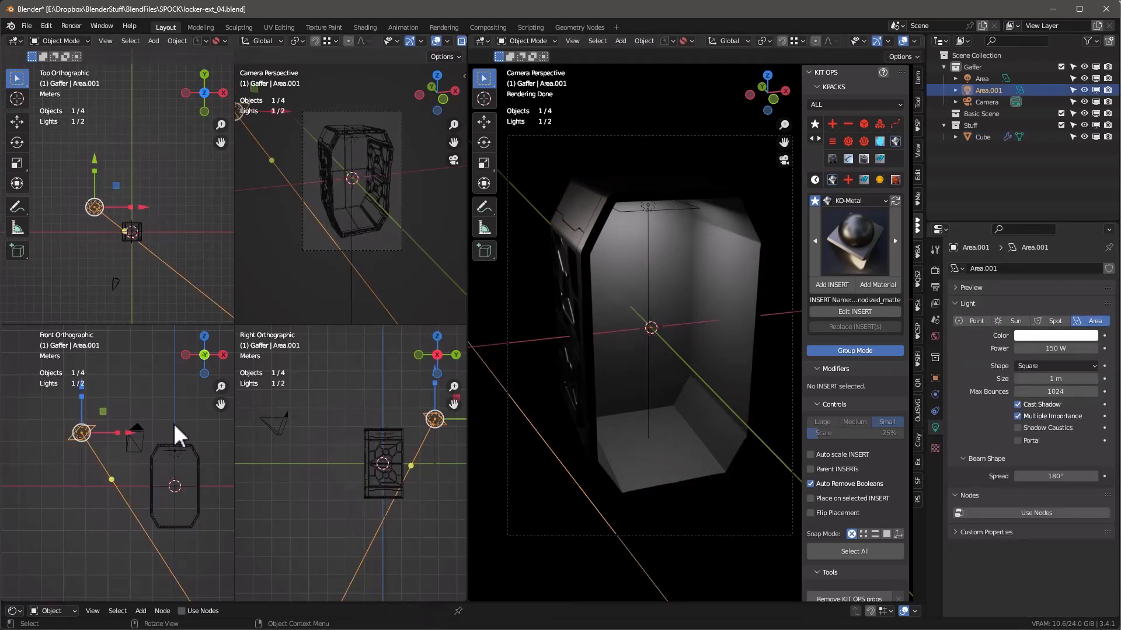
left_click(174, 453)
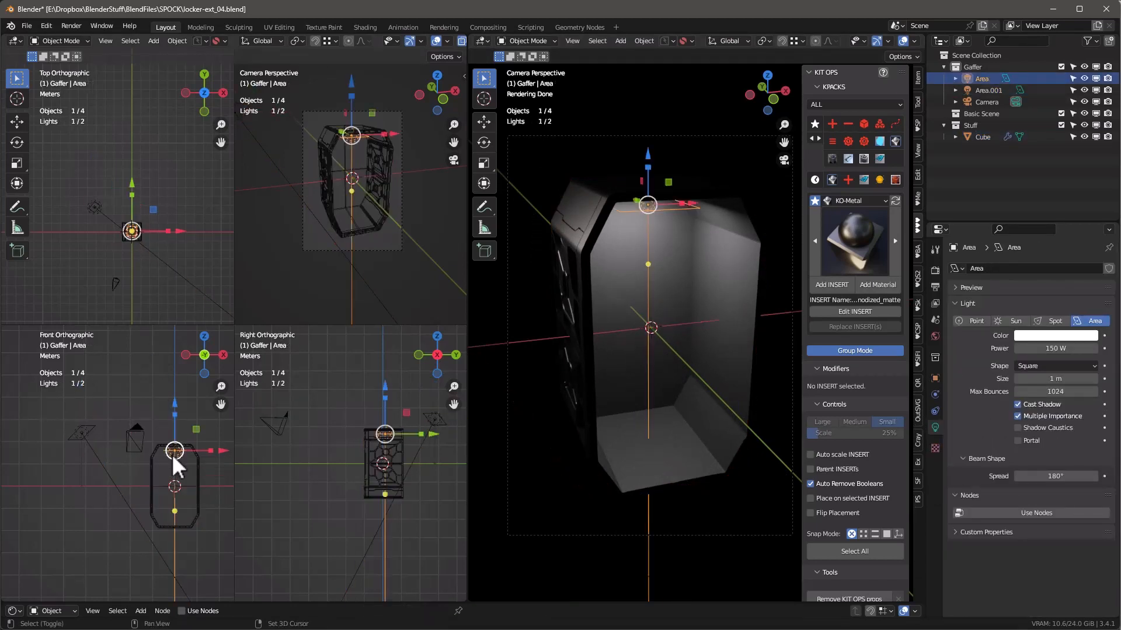
key("shift+d")
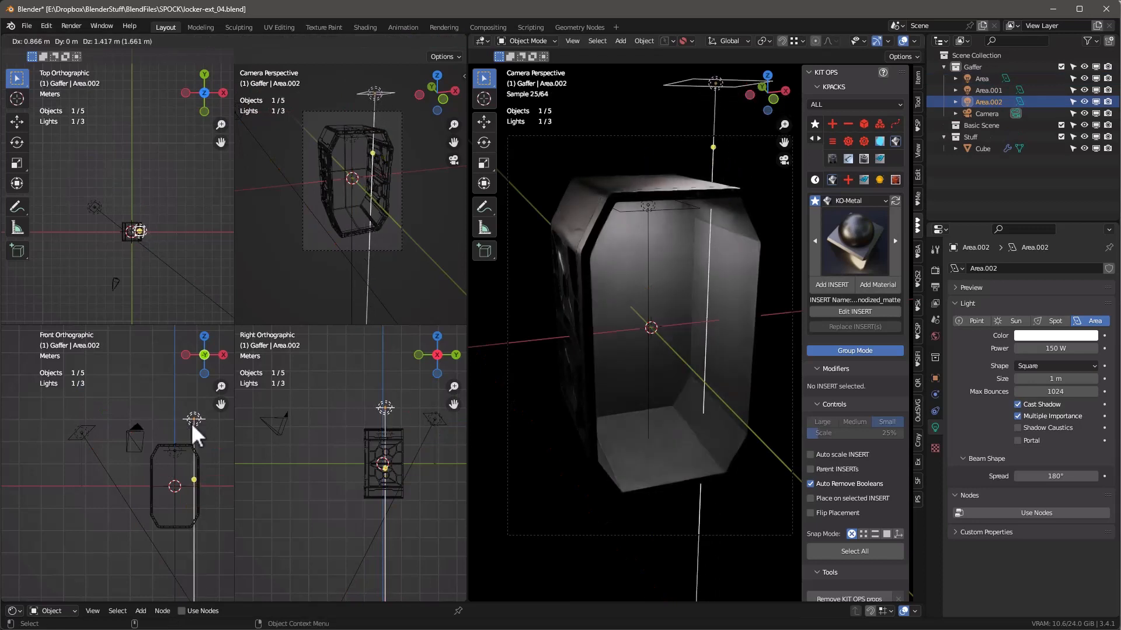
left_click(191, 424)
key("g")
key("y")
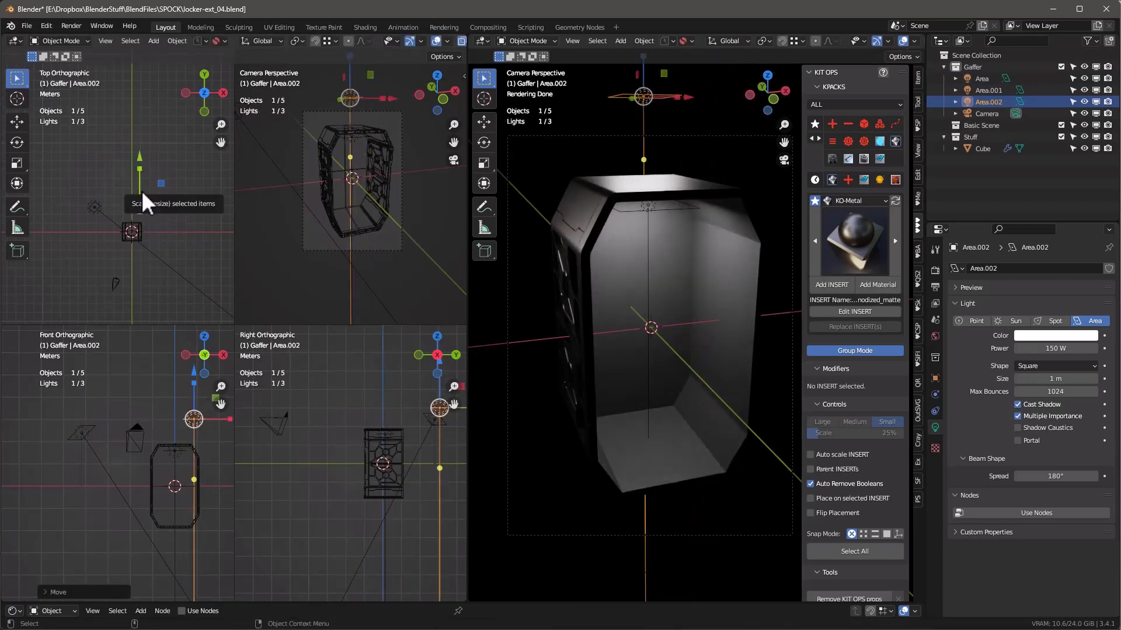
left_click(139, 201)
key("g")
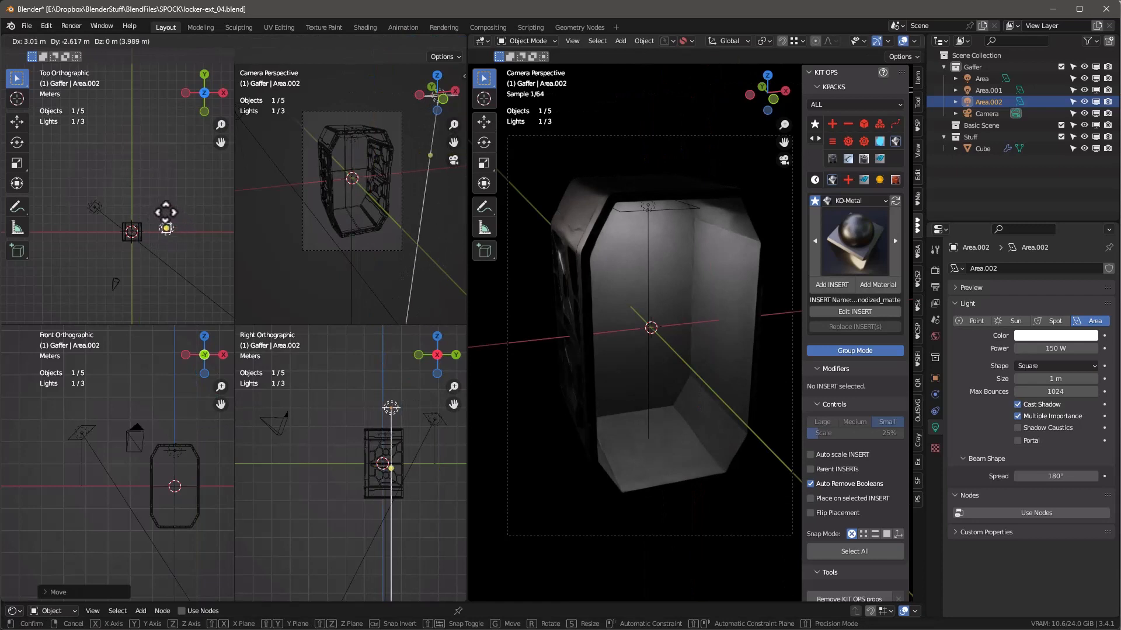
left_click(168, 229)
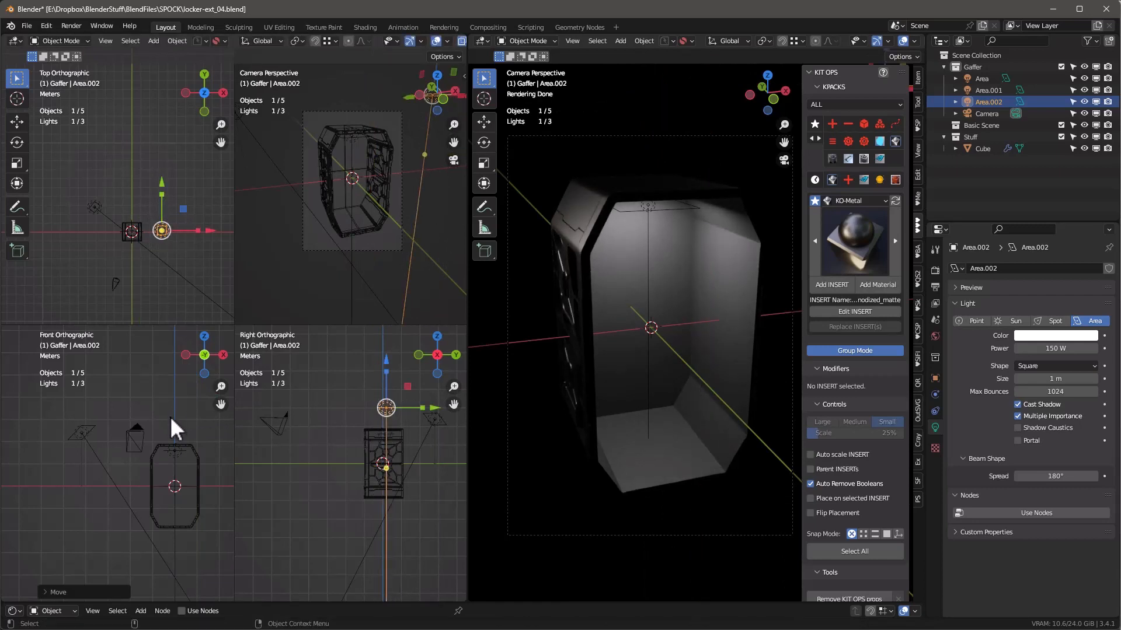
Step: Aim the duplicated light down at the locker and move it closer, in front of the opening's right edge
key("KP_Decimal")
key("r")
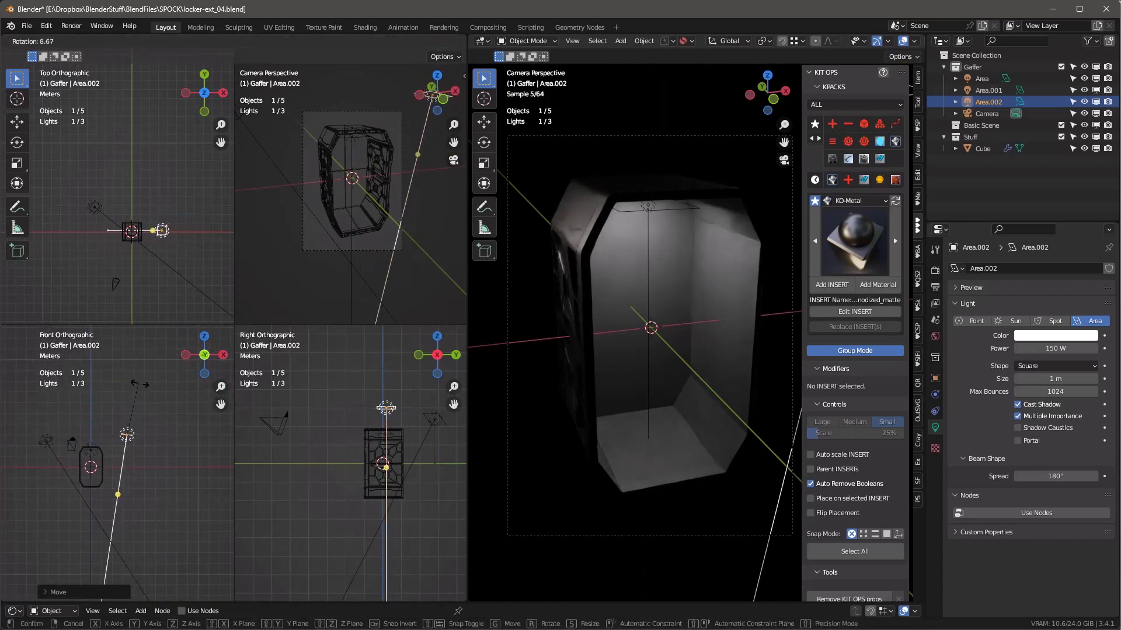
left_click(151, 410)
key("g")
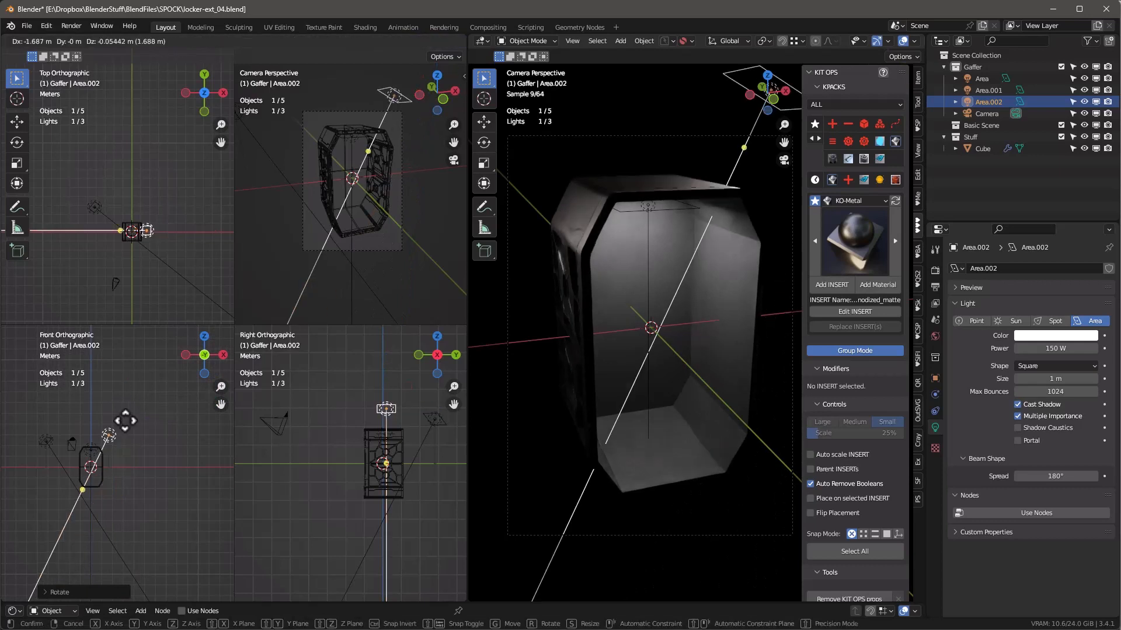
left_click(151, 250)
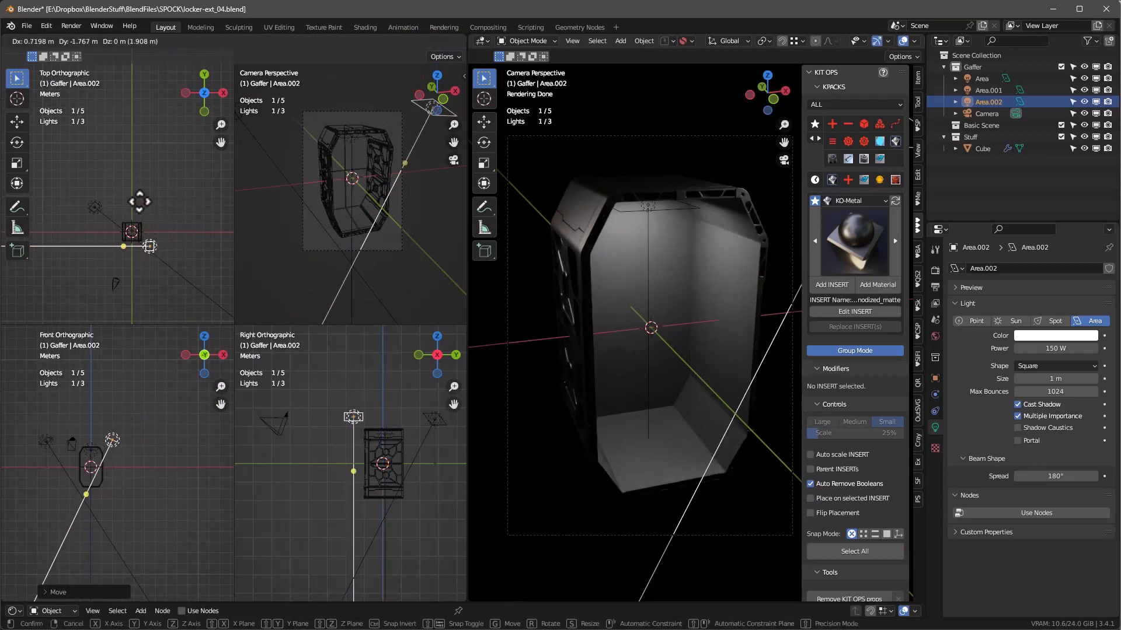
key("r")
left_click(166, 236)
scroll(166, 237, "up", 4)
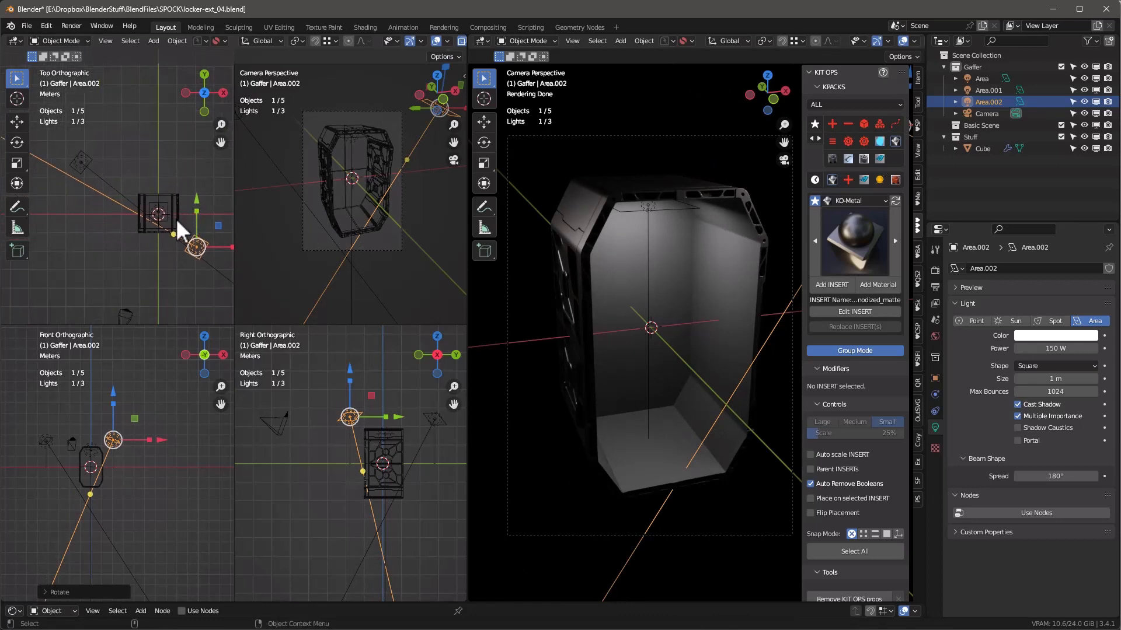
Step: Move the area light behind the locker slightly closer to it along the depth axis
left_click(80, 164)
left_click_drag(80, 164, 81, 166)
left_click_drag(81, 166, 81, 177)
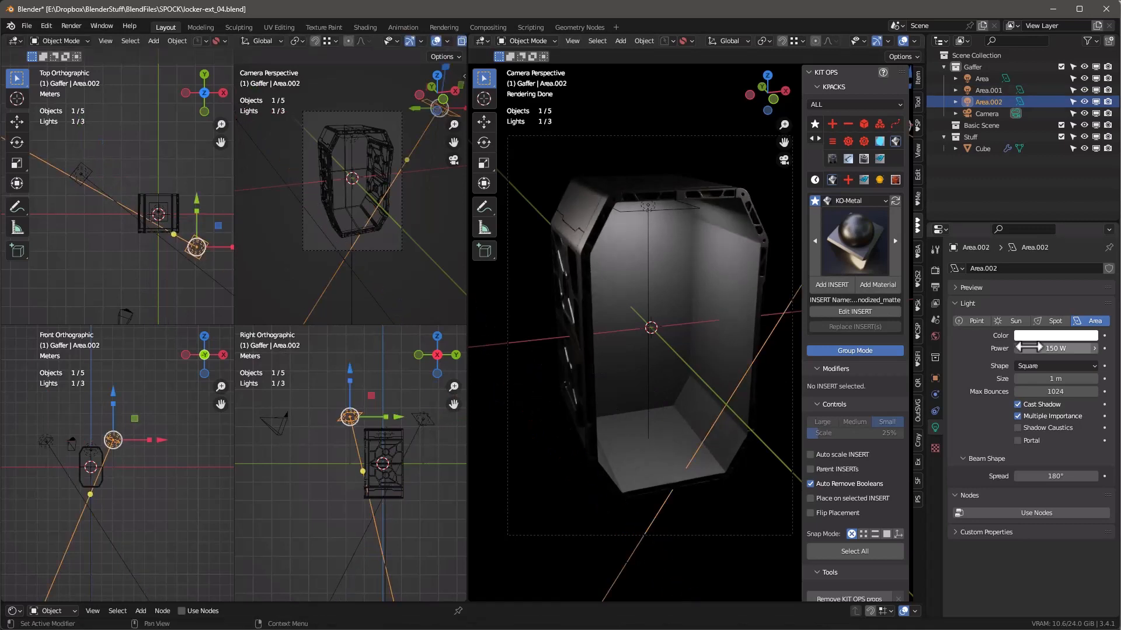
Step: Set the front right area light's power to 250 W and give its color a faint warm tint
left_click_drag(1034, 348, 1031, 348)
left_click(1052, 349)
type("250")
key("Return")
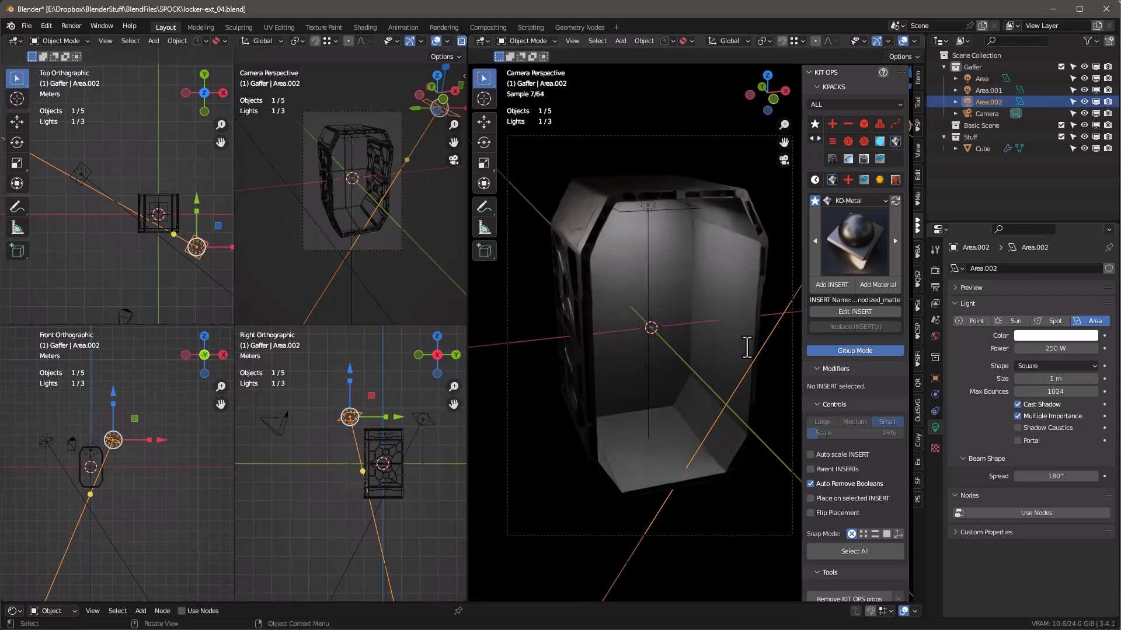
left_click(1037, 335)
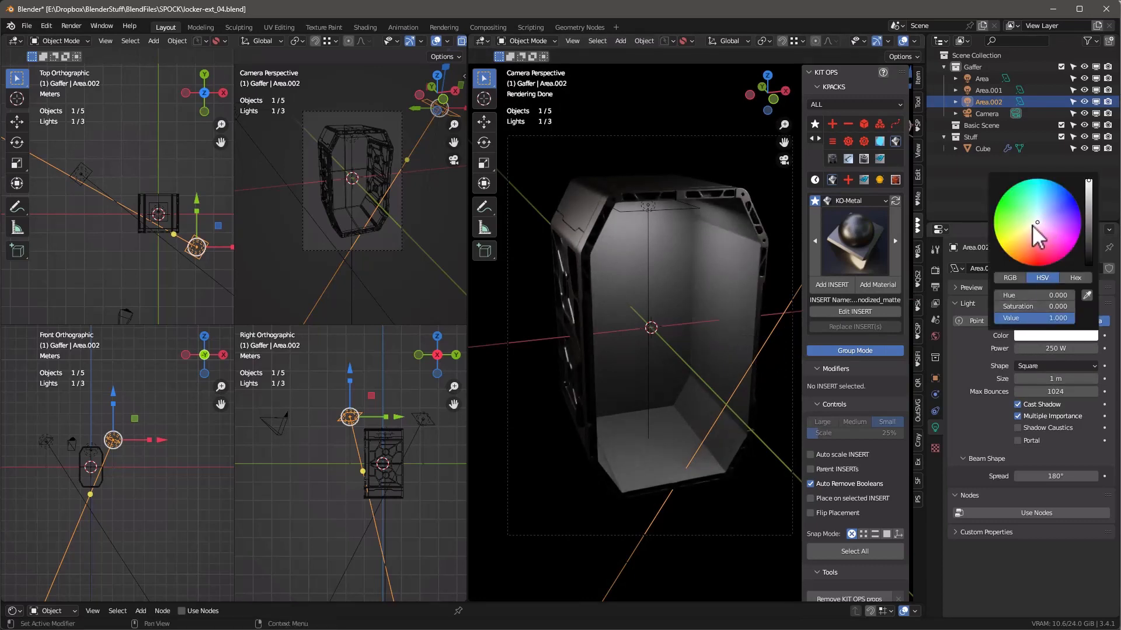
left_click(1037, 233)
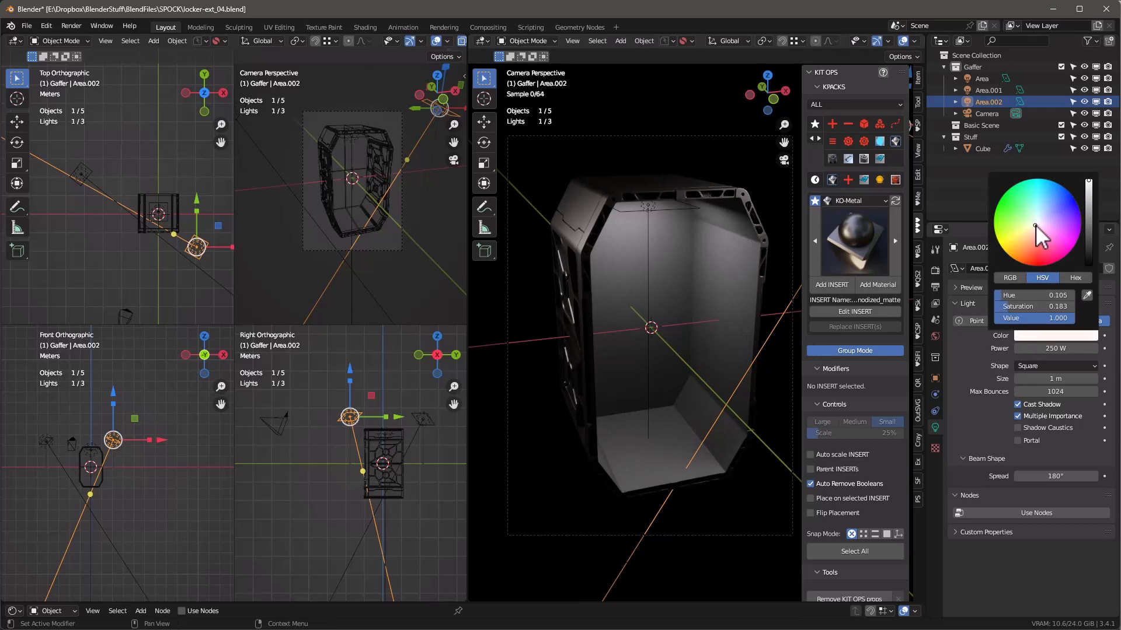
Step: Tint the interior ceiling light pale warm yellow and the rear area light a very pale blue
left_click(162, 211)
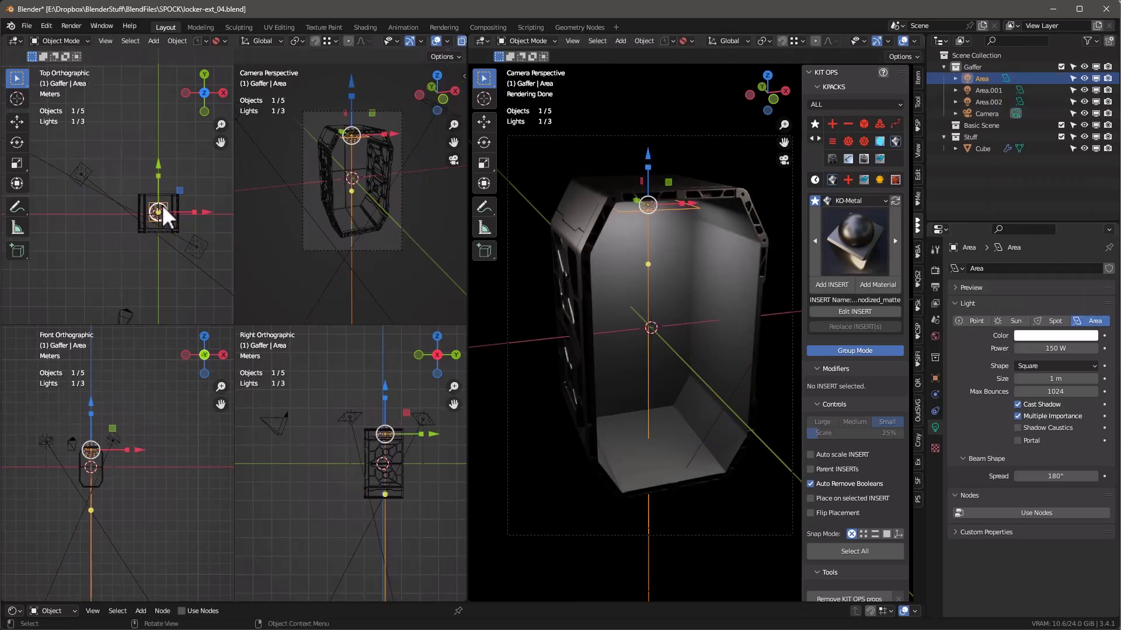
left_click(1041, 336)
left_click(1036, 234)
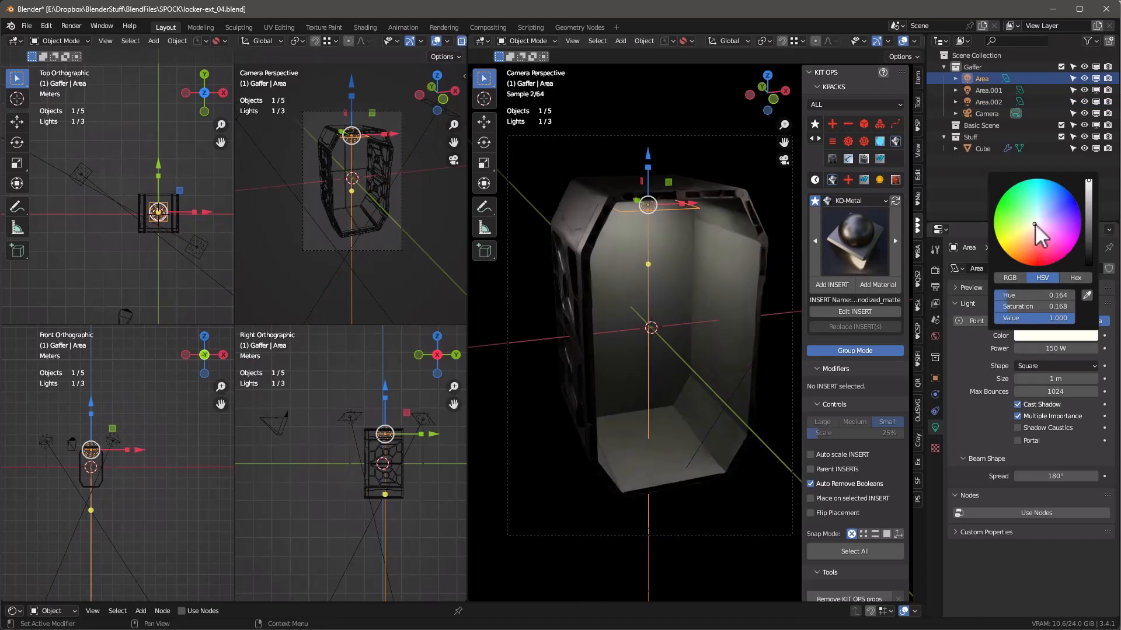
left_click(81, 174)
left_click(1040, 337)
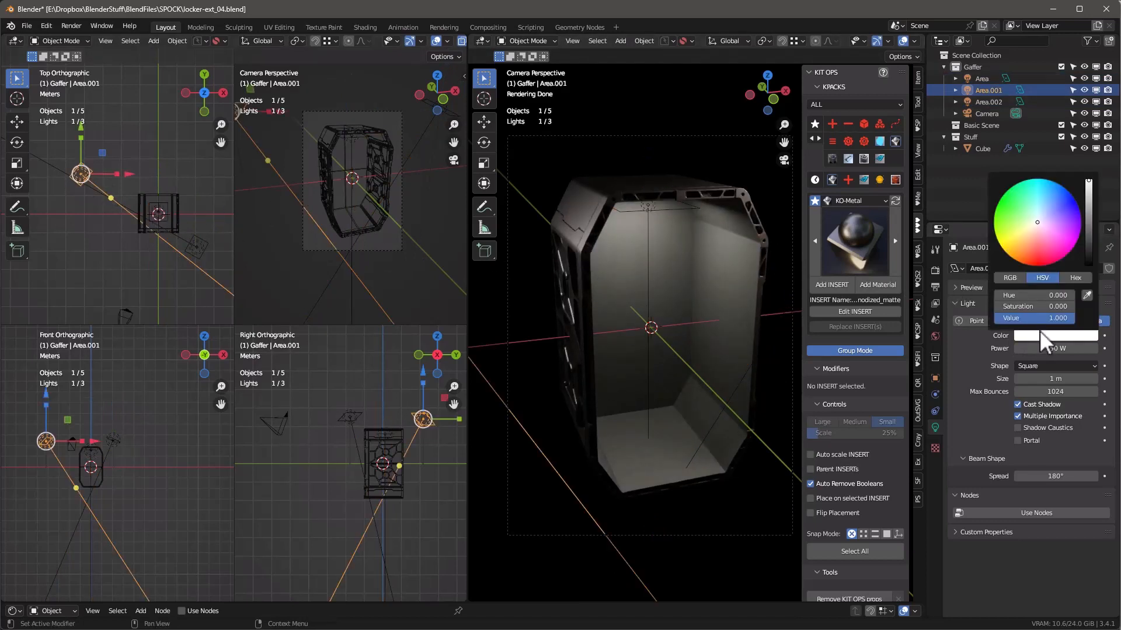
left_click(1038, 218)
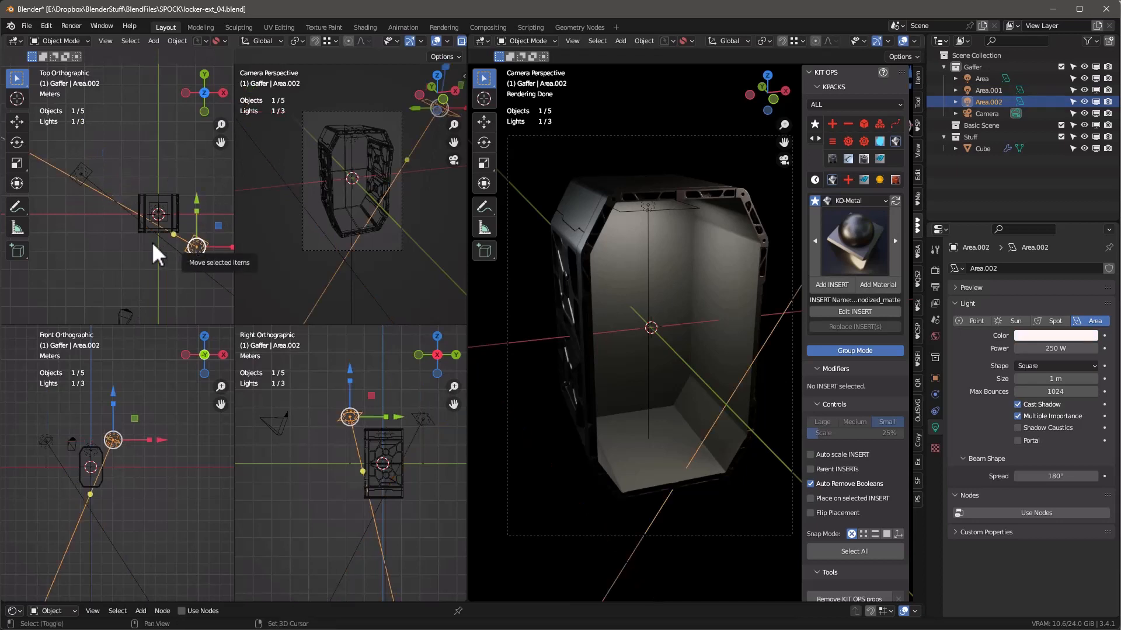
Step: Duplicate the 250 W front light to the front left of the locker and rotate the copy toward it
key("shift+d")
left_click(117, 213)
key("r")
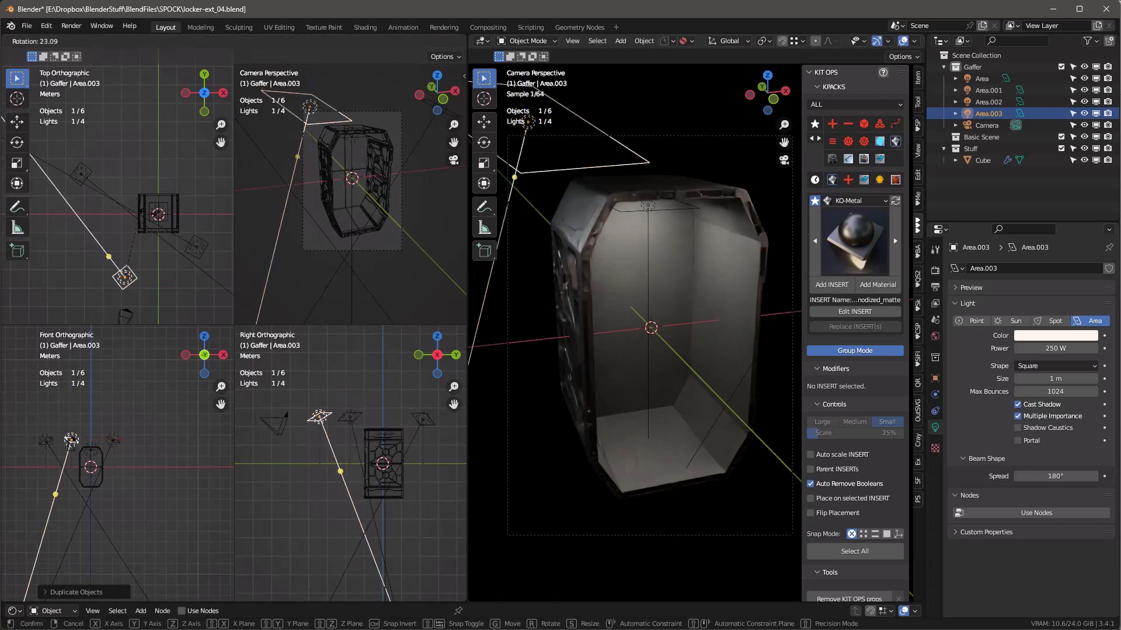
left_click(193, 266)
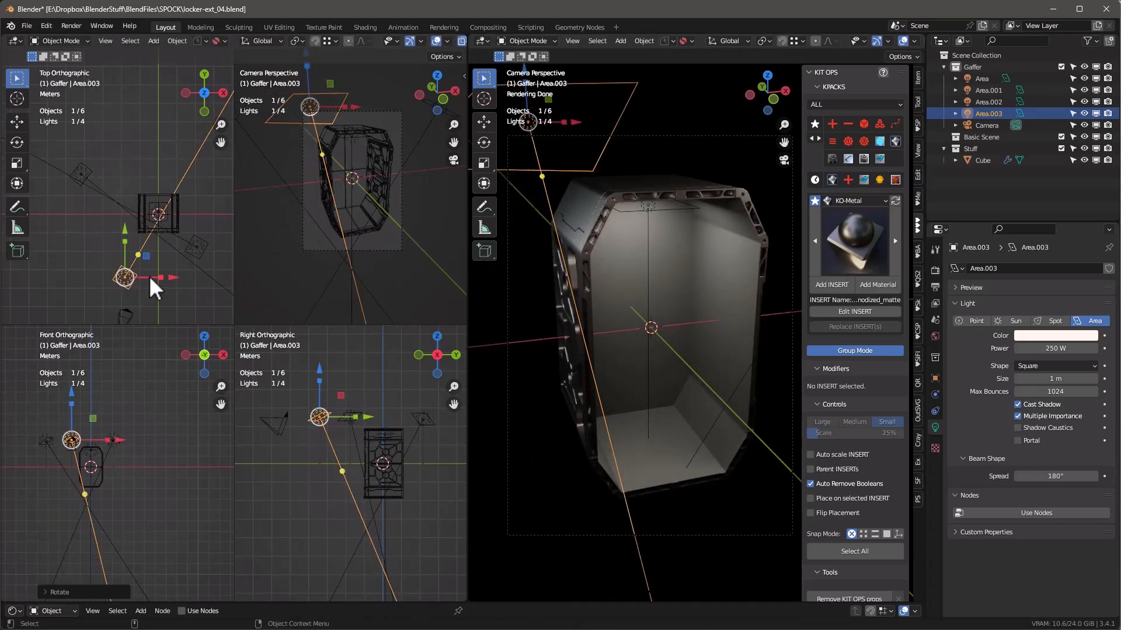
Step: Move the front left light farther out and lower, and rotate it to shine across the locker's left side
key("g")
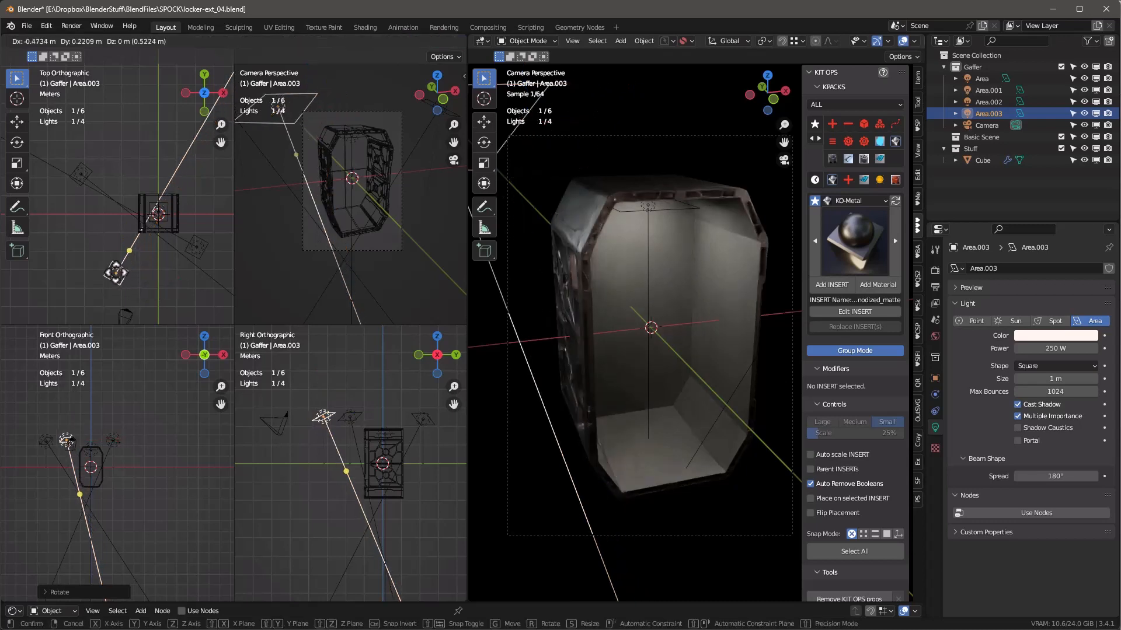
left_click(117, 273)
key("g")
left_click(57, 461)
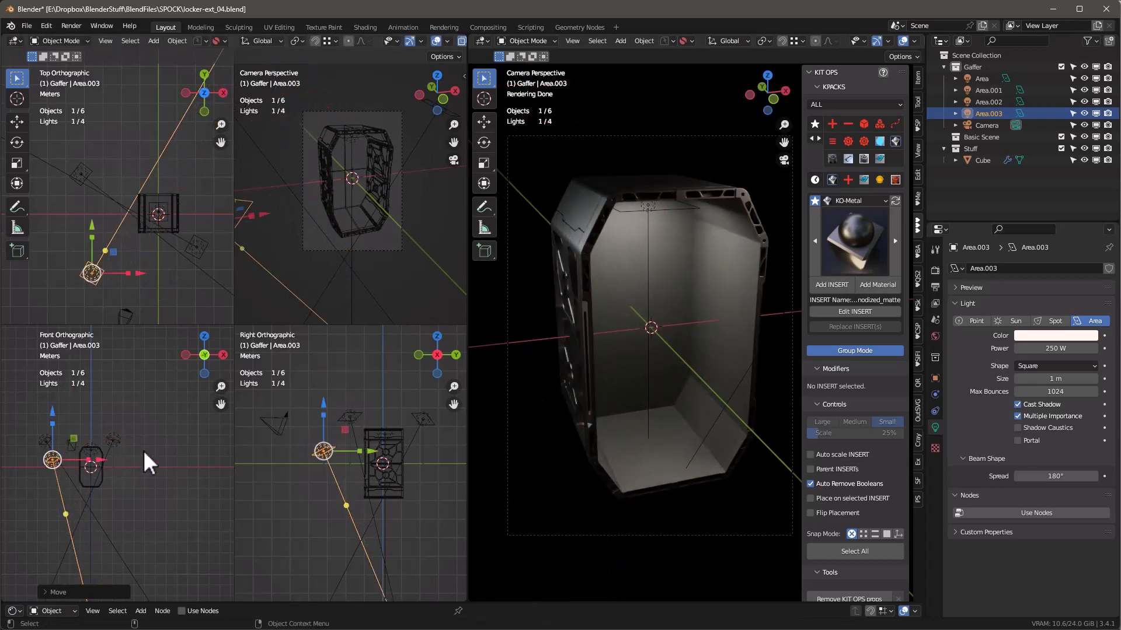
key("r")
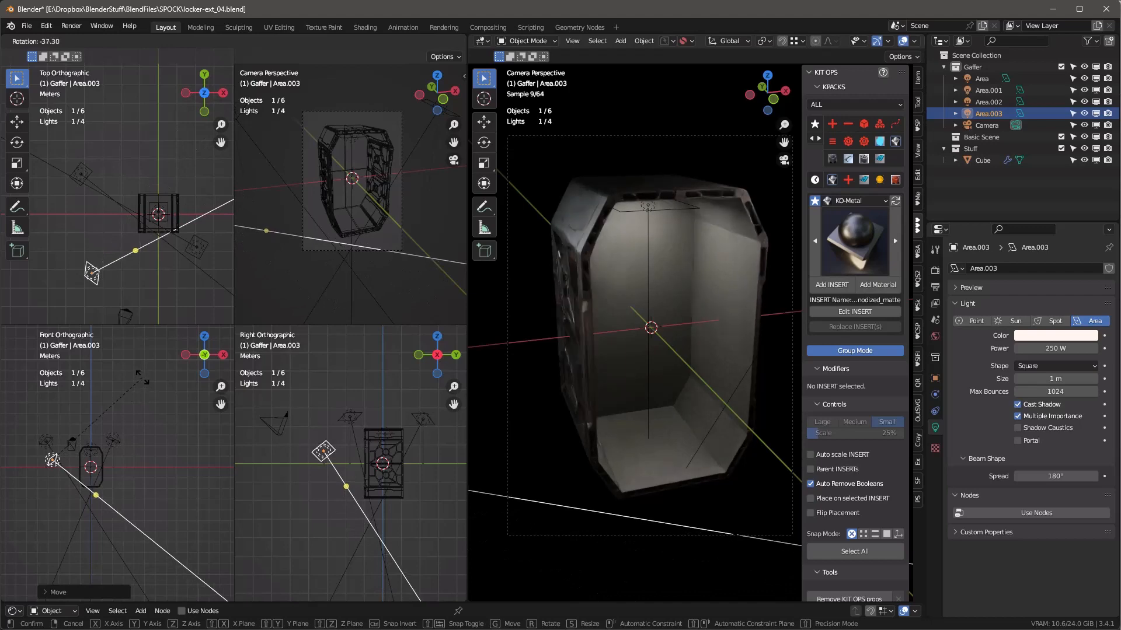
left_click(143, 379)
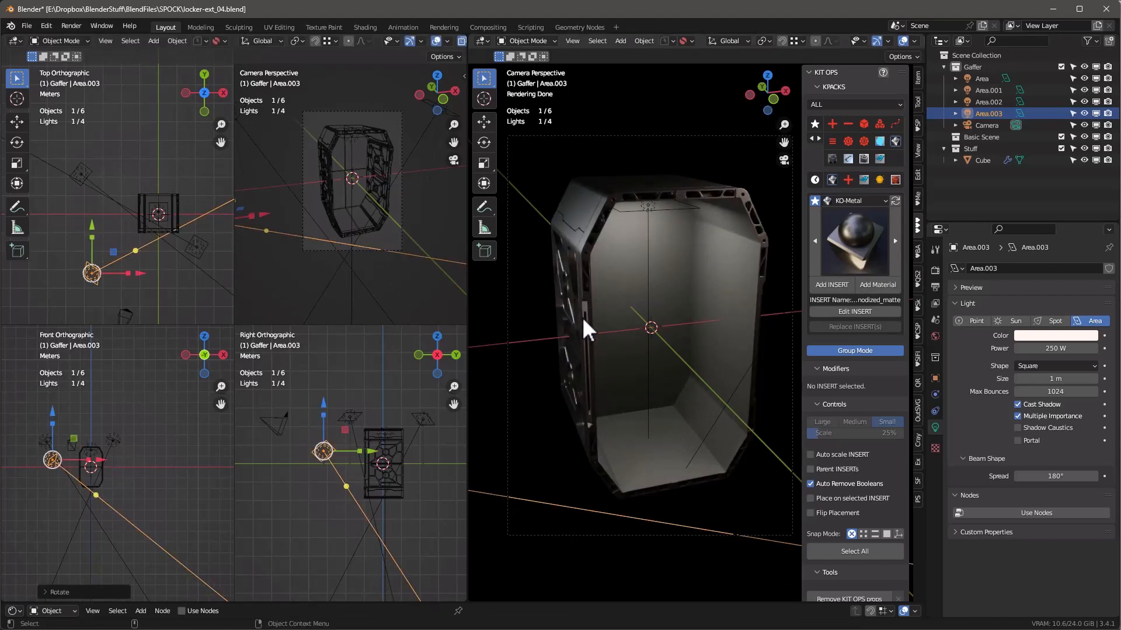
Step: Render a test image of the locker through the camera and close the render window
key("F12")
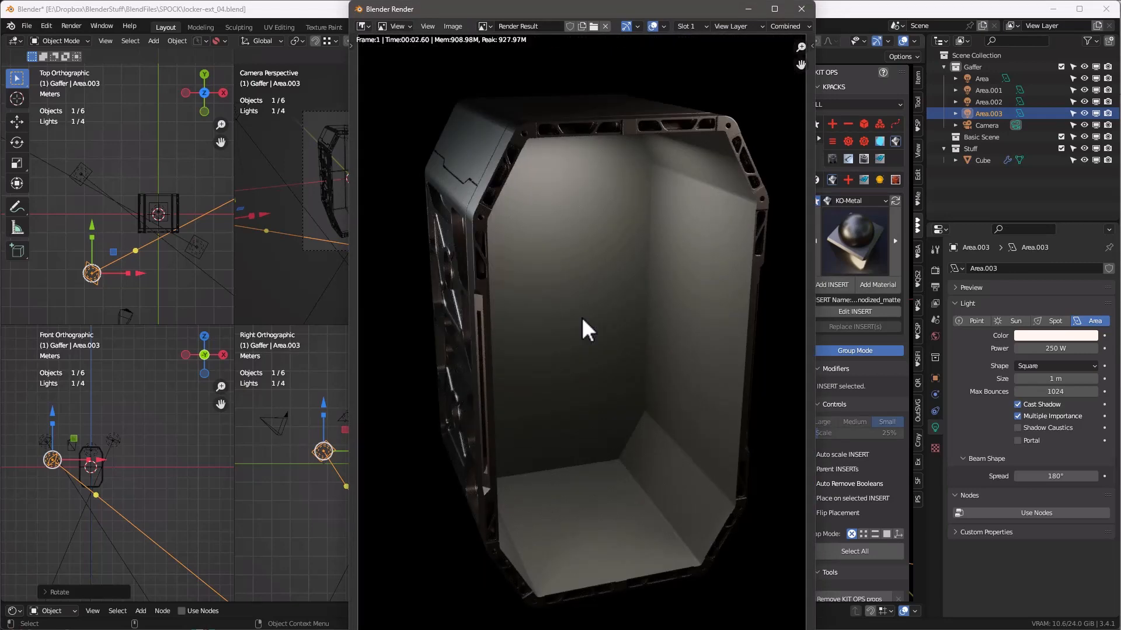
key("Escape")
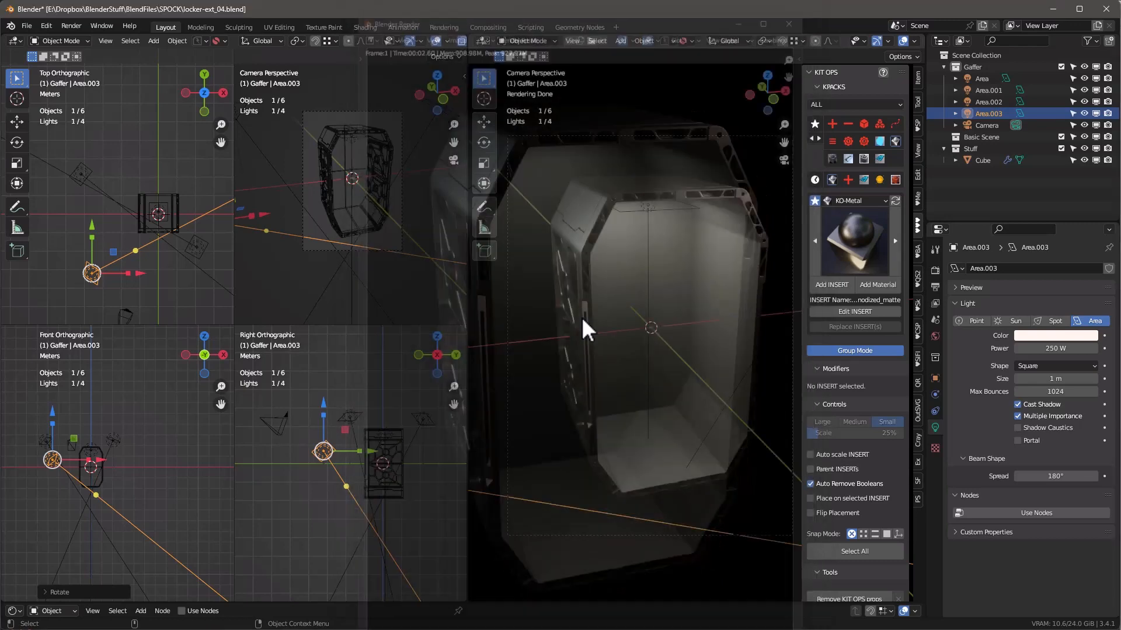
Step: Enlarge the rendered viewport and examine the locker's exterior panels, front rim and interior from several sides in perspective
key("ctrl+space")
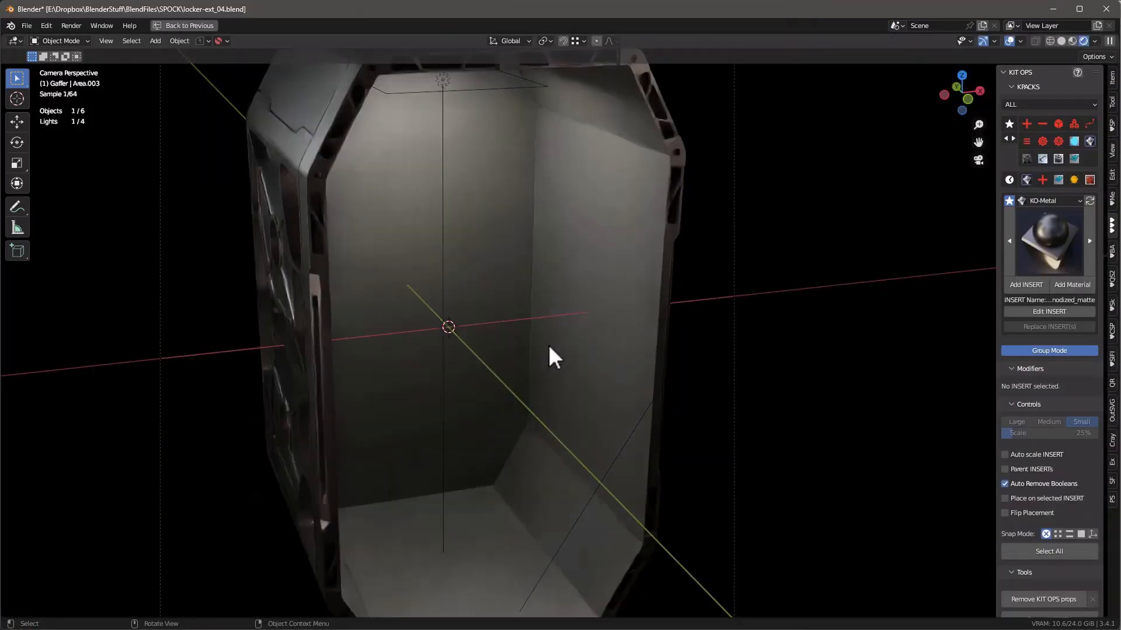
scroll(458, 350, "down", 2)
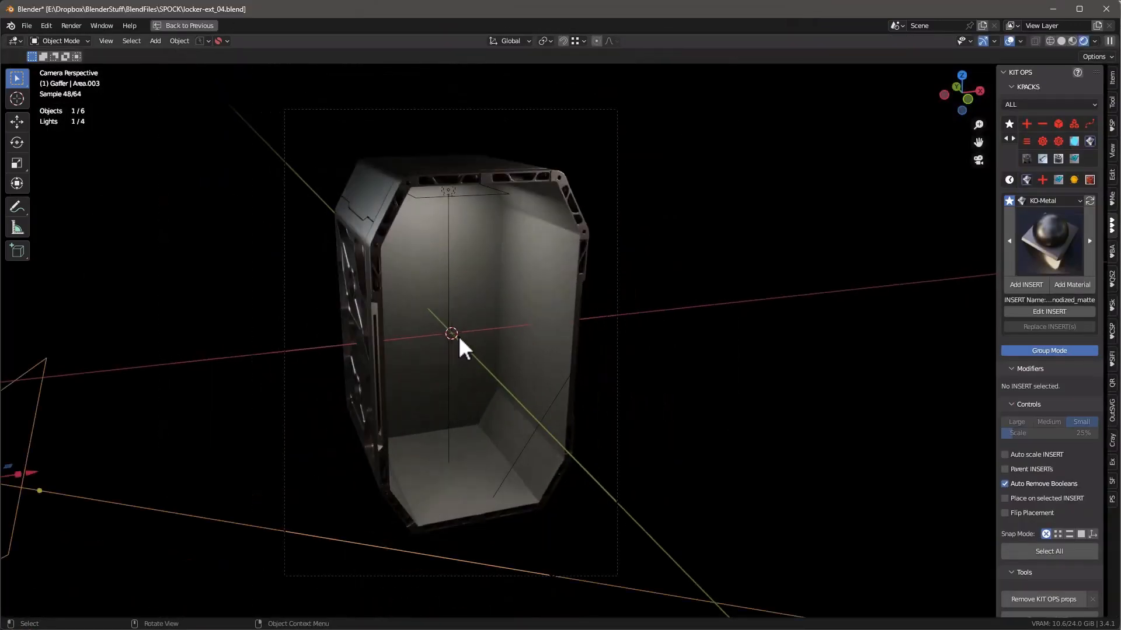
mouse_move(460, 351)
middle_mouse_down()
mouse_move(488, 355)
mouse_move(453, 330)
middle_mouse_up()
left_click(383, 258)
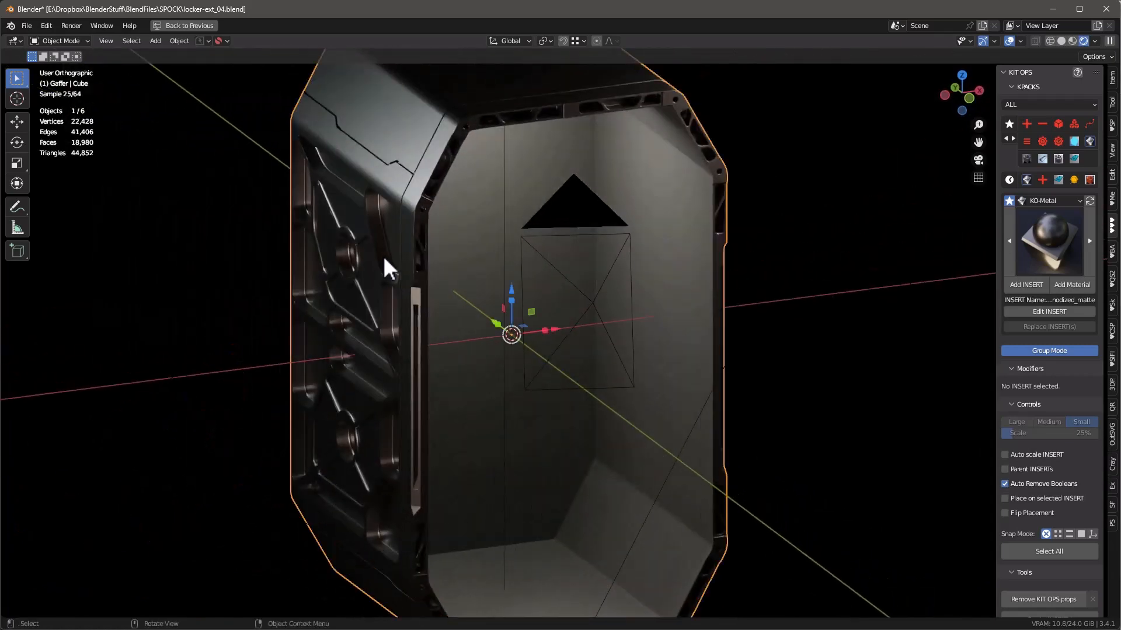
middle_click_drag(386, 257, 235, 238)
key("KP_5")
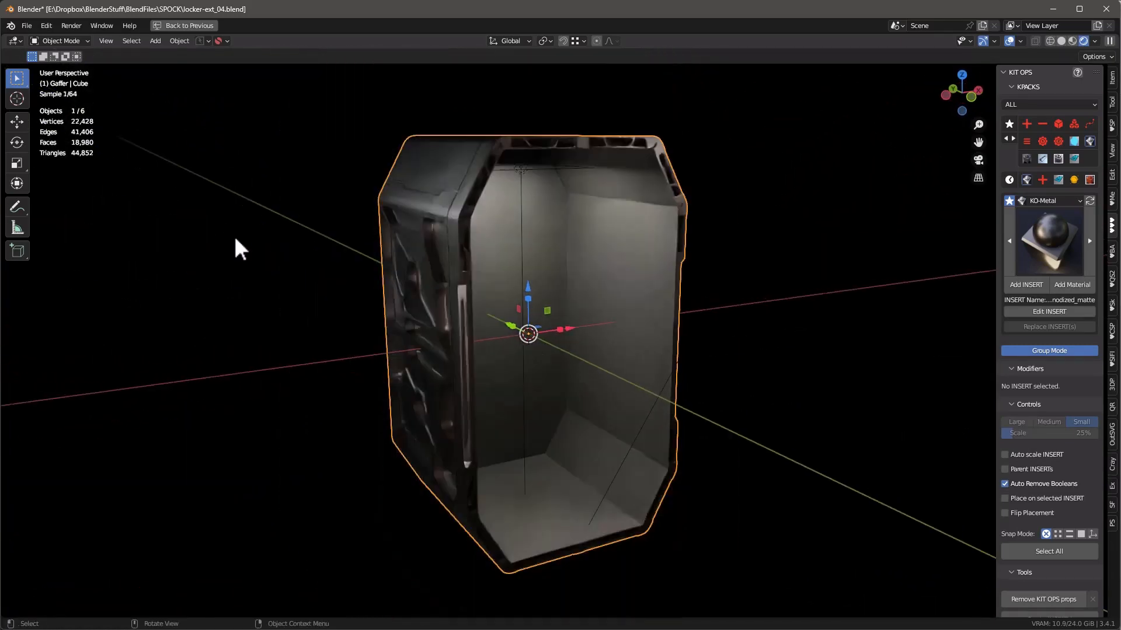
middle_click_drag(418, 193, 295, 187)
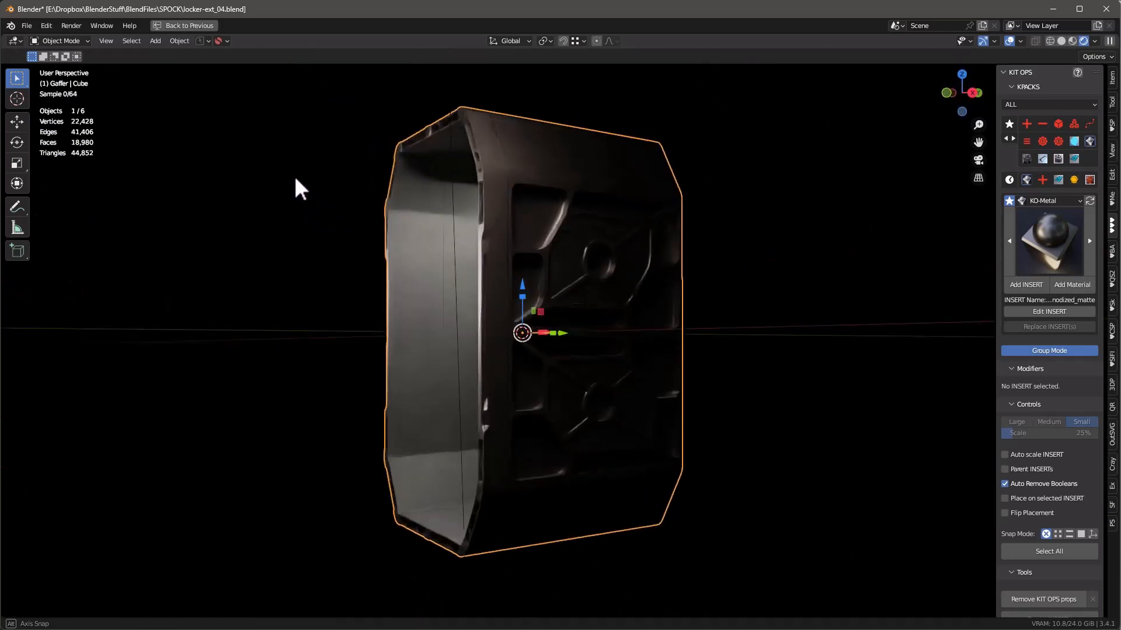
middle_click_drag(526, 213, 552, 265)
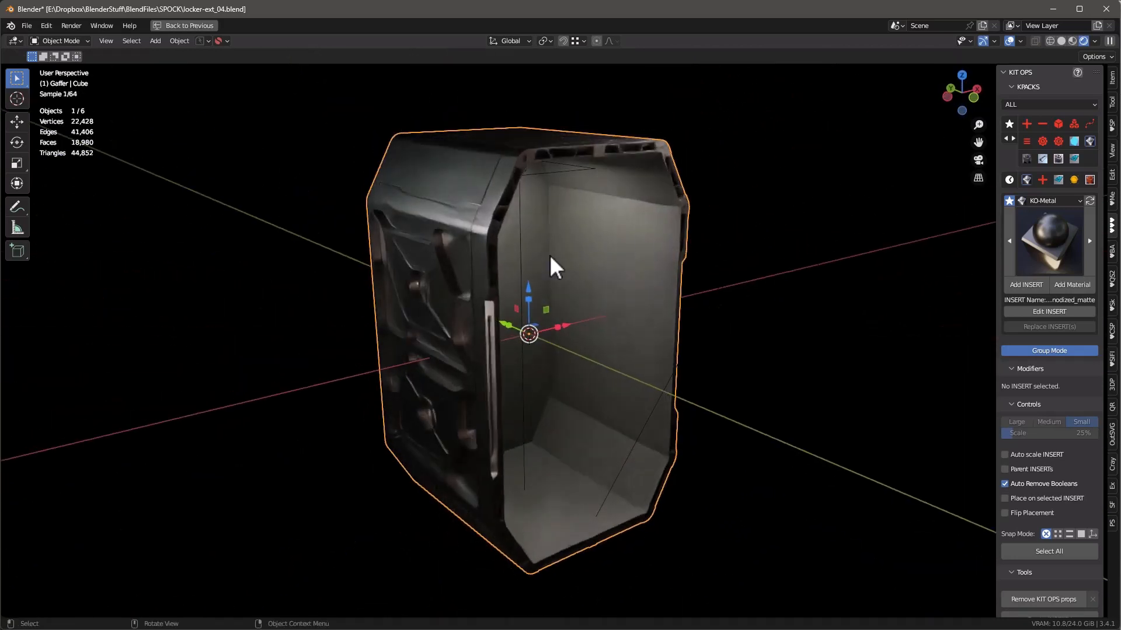
middle_click_drag(461, 314, 483, 293)
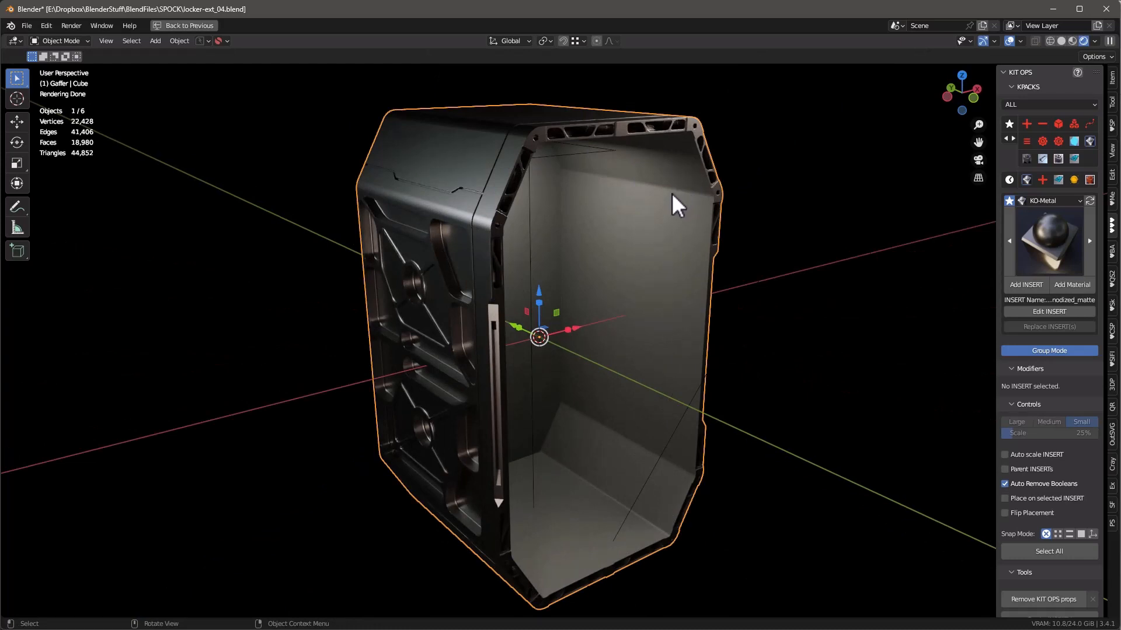
scroll(673, 195, "down", 1)
scroll(673, 195, "up", 1)
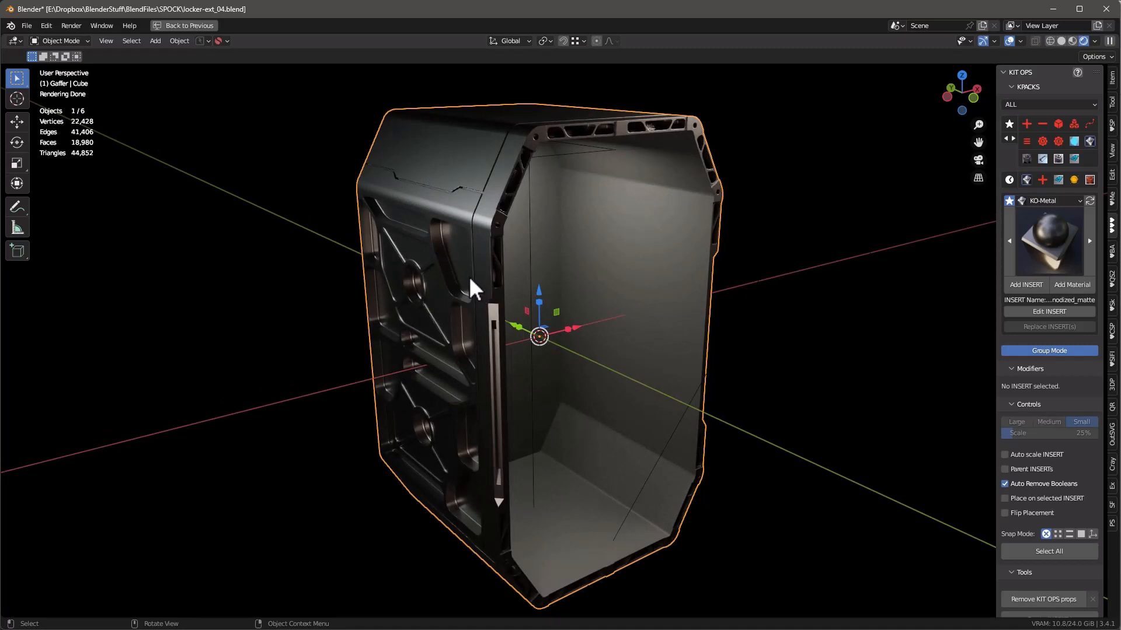
middle_click_drag(473, 286, 514, 262)
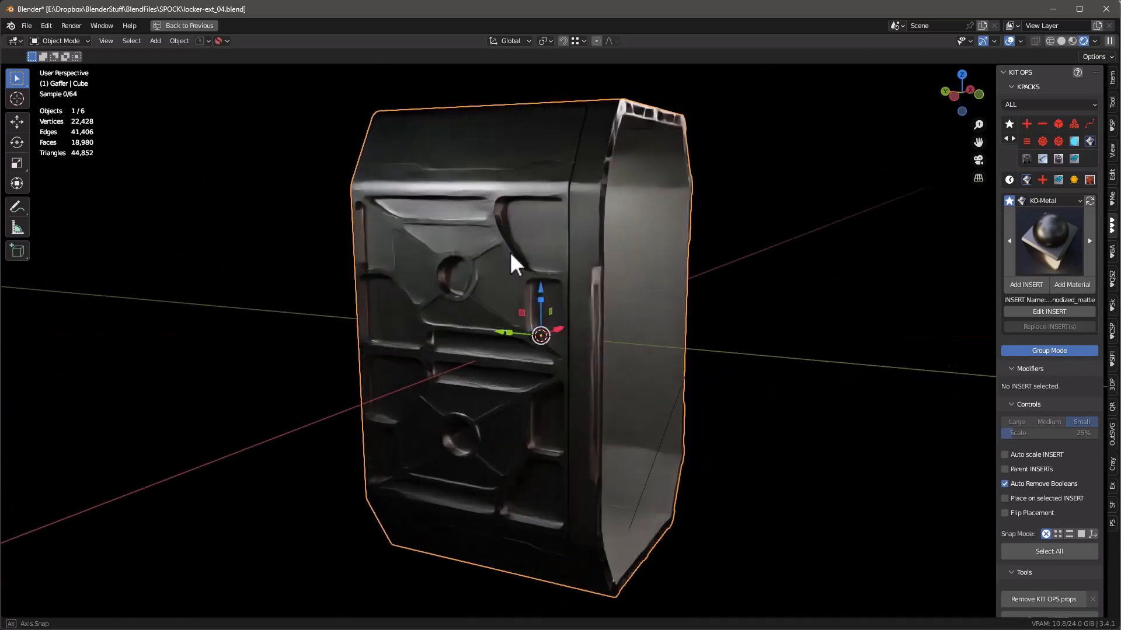